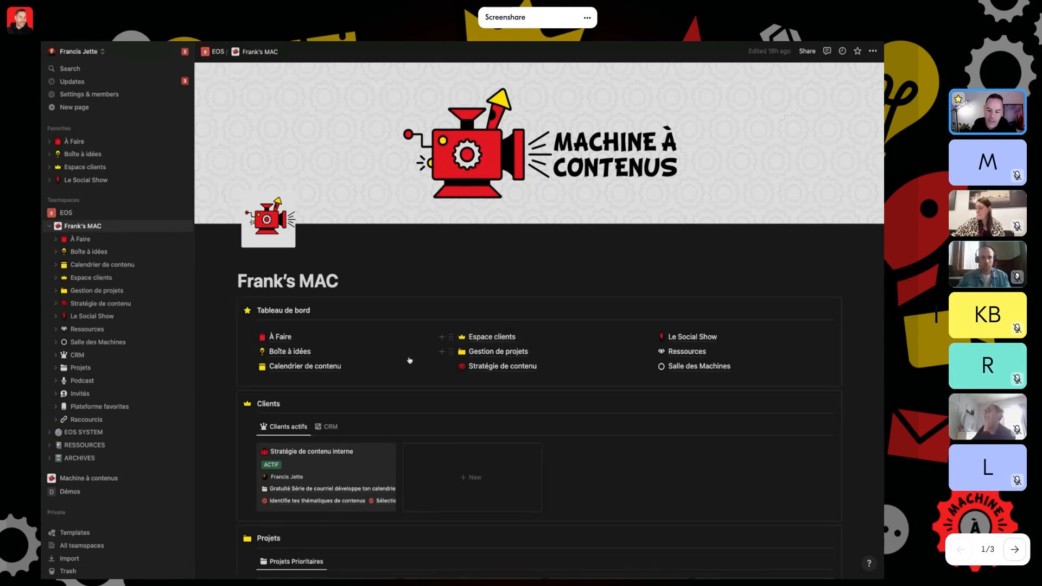
View the À Faire page from the main EOS dashboard, and list the pages of the Machine à contenus teamspace
click(286, 339)
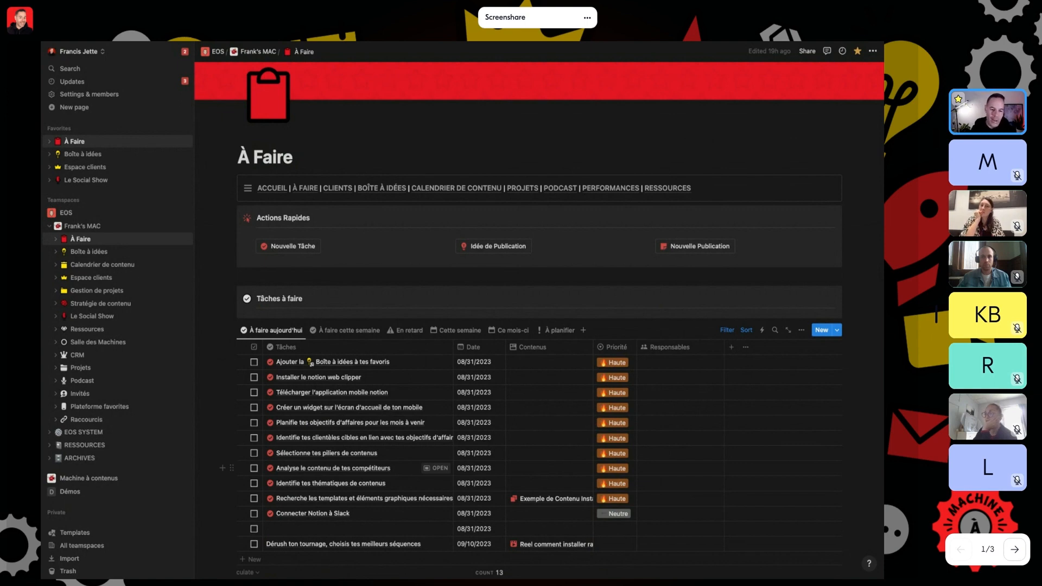
click(79, 227)
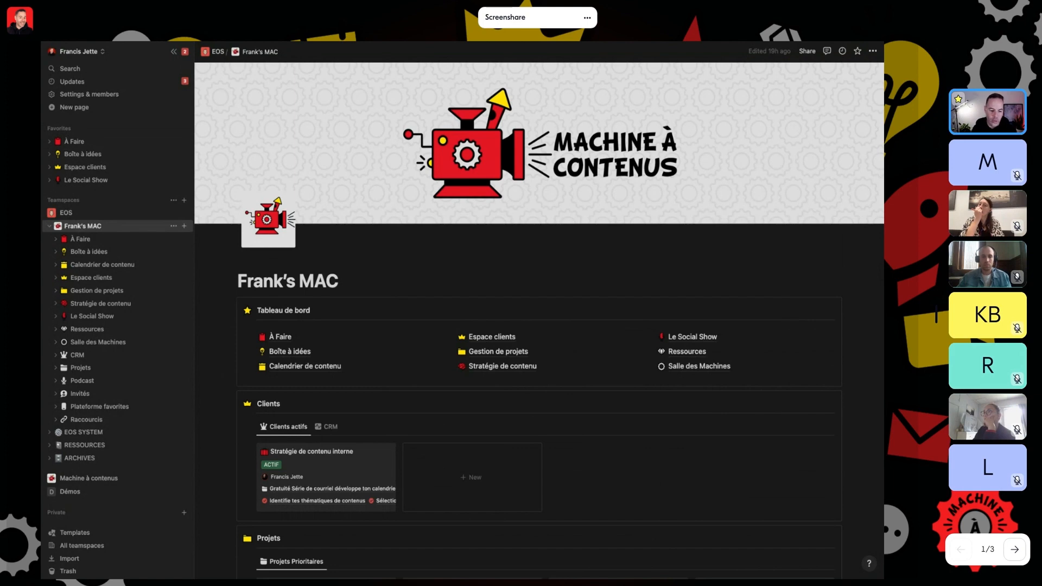
click(49, 225)
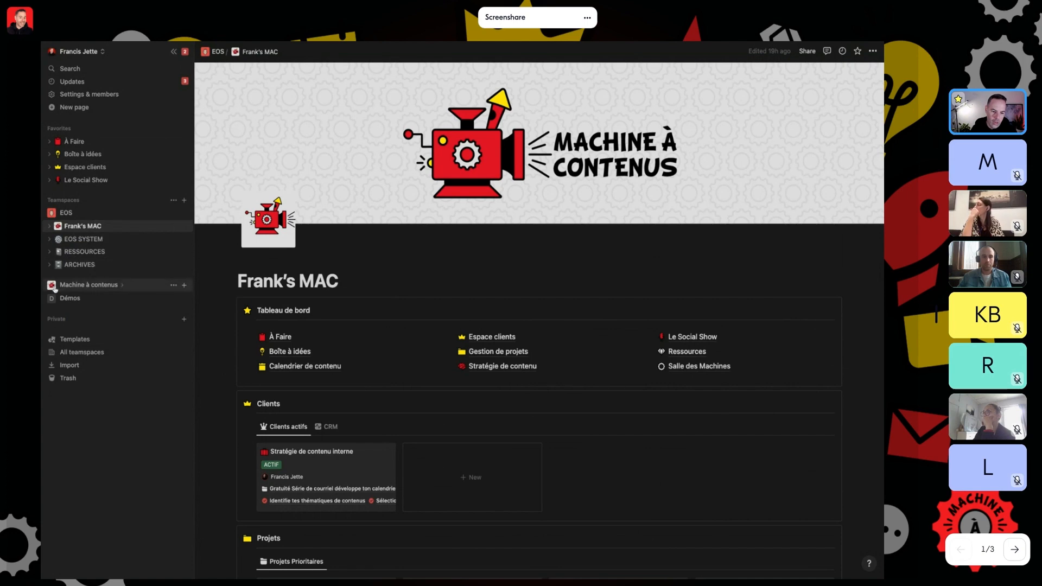
click(79, 286)
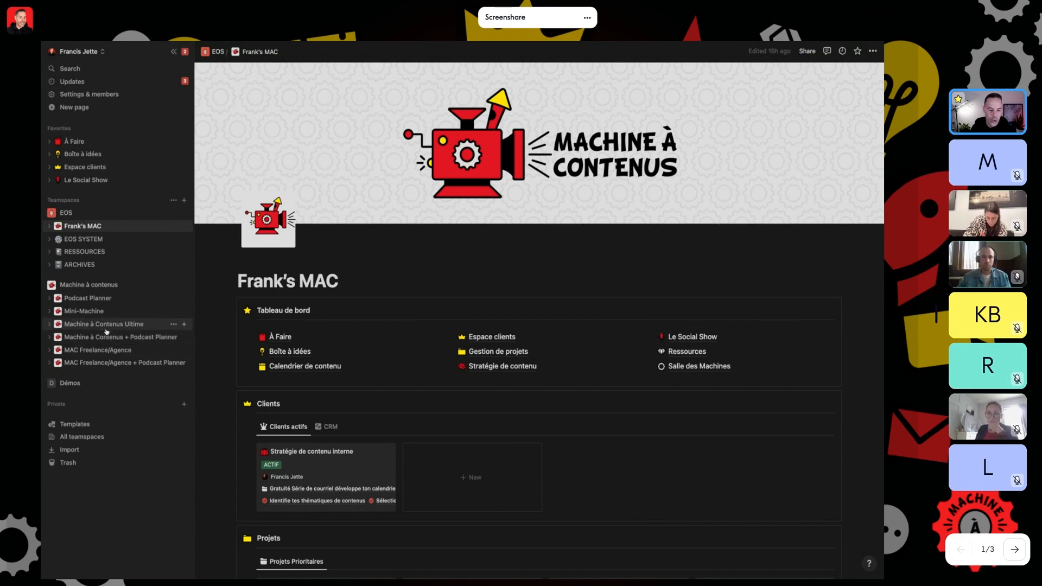
Open Espace clients and show the client list in its CRM view, checking the MODÈLE CLIENT row's Services and Budget fields
click(494, 337)
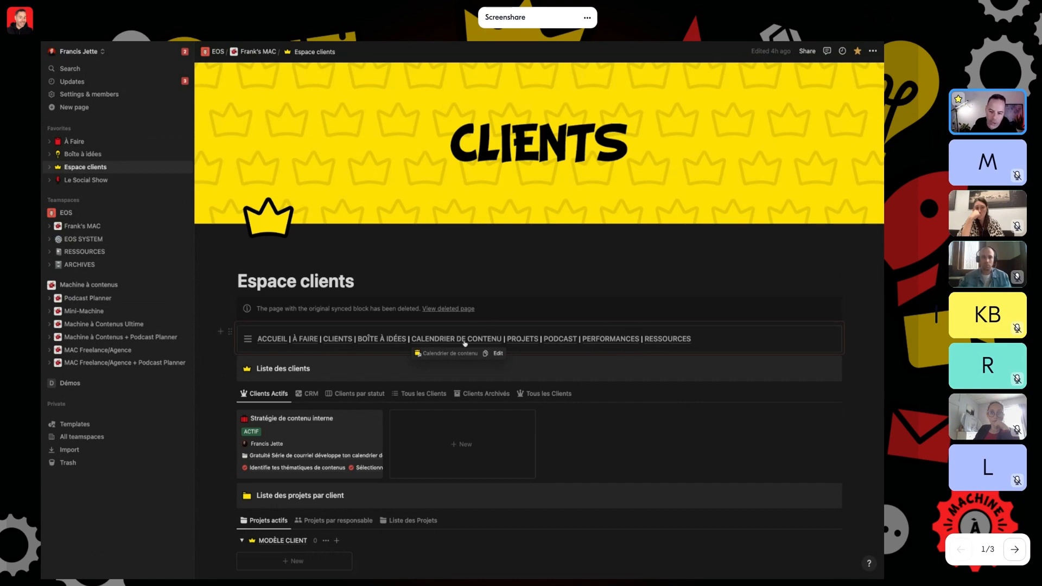
scroll(465, 344, down, 3)
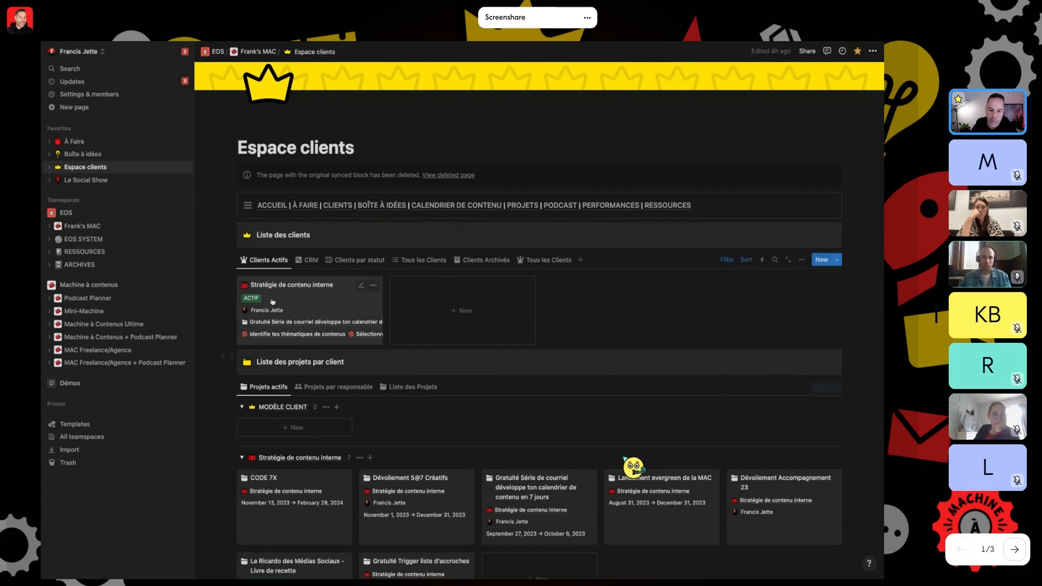
click(307, 260)
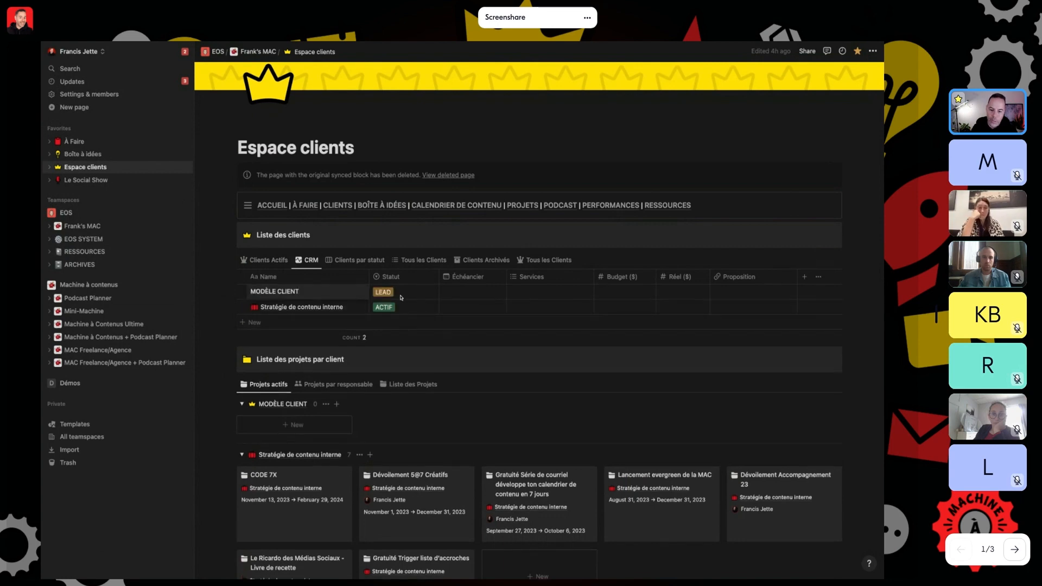
click(536, 293)
click(649, 293)
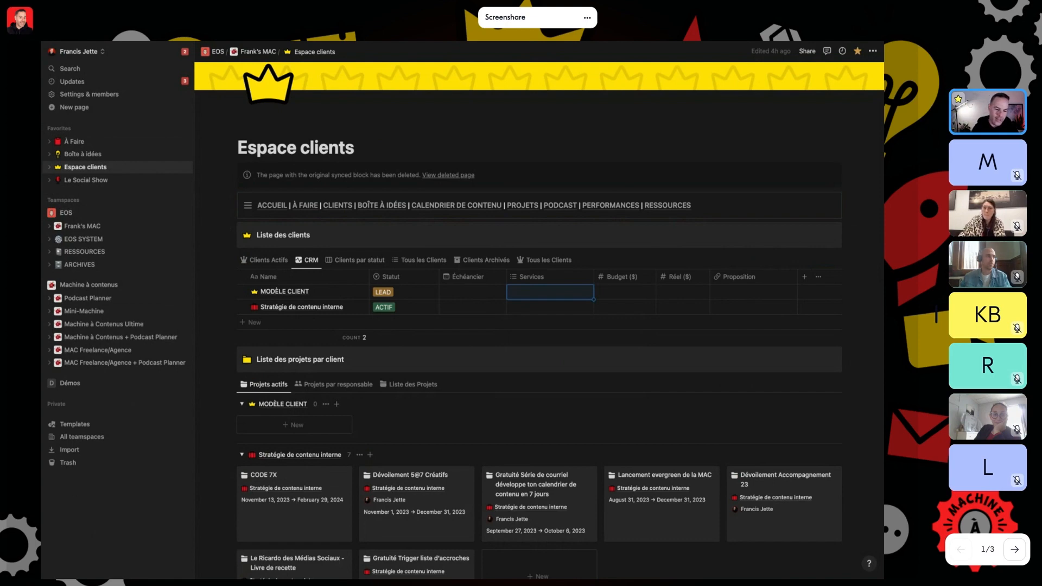
Collapse the Machine à contenus teamspace and reopen the main EOS dashboard page with its subpages expanded
click(88, 284)
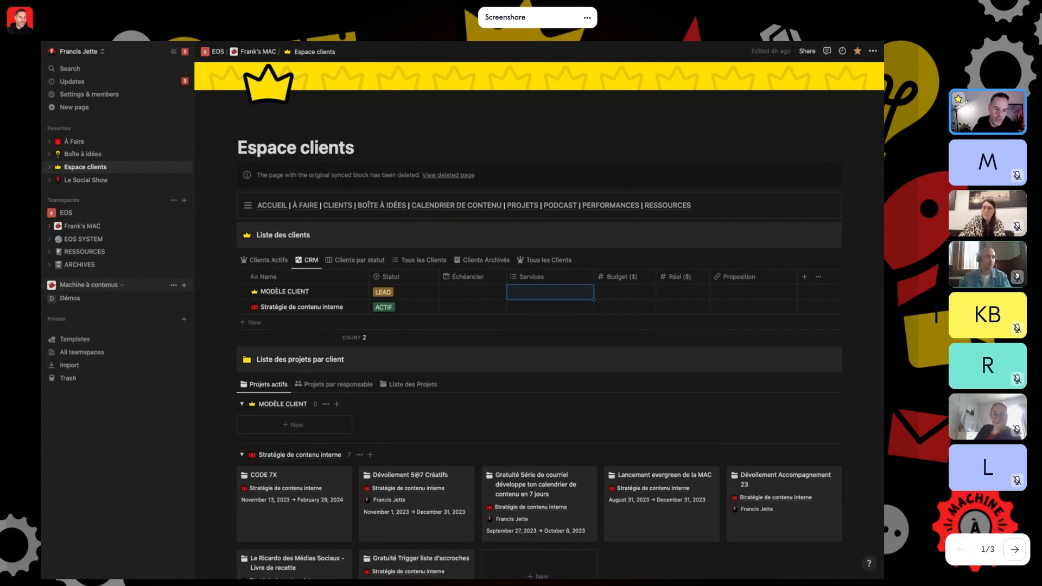
click(83, 226)
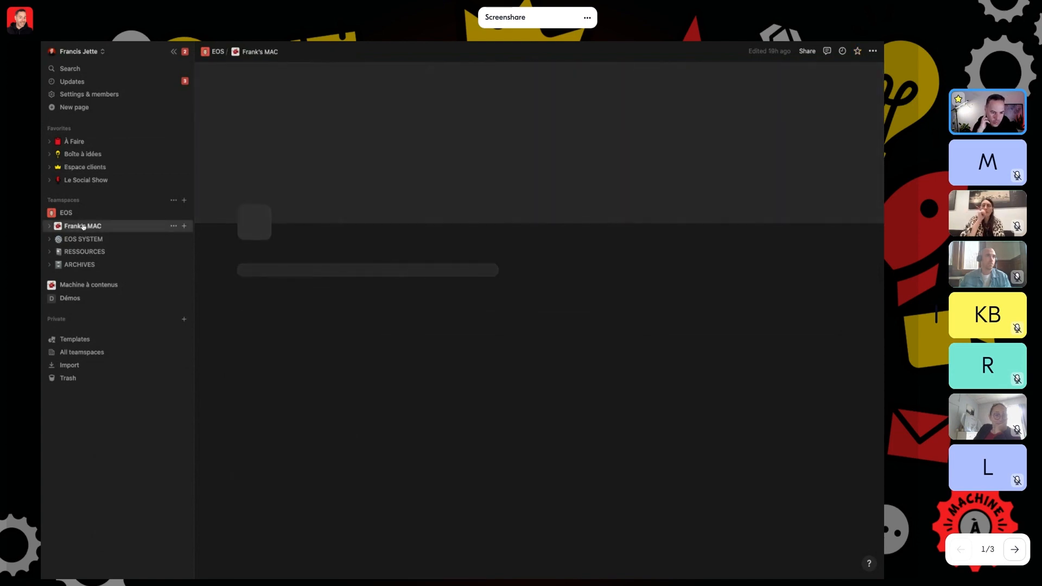
click(51, 228)
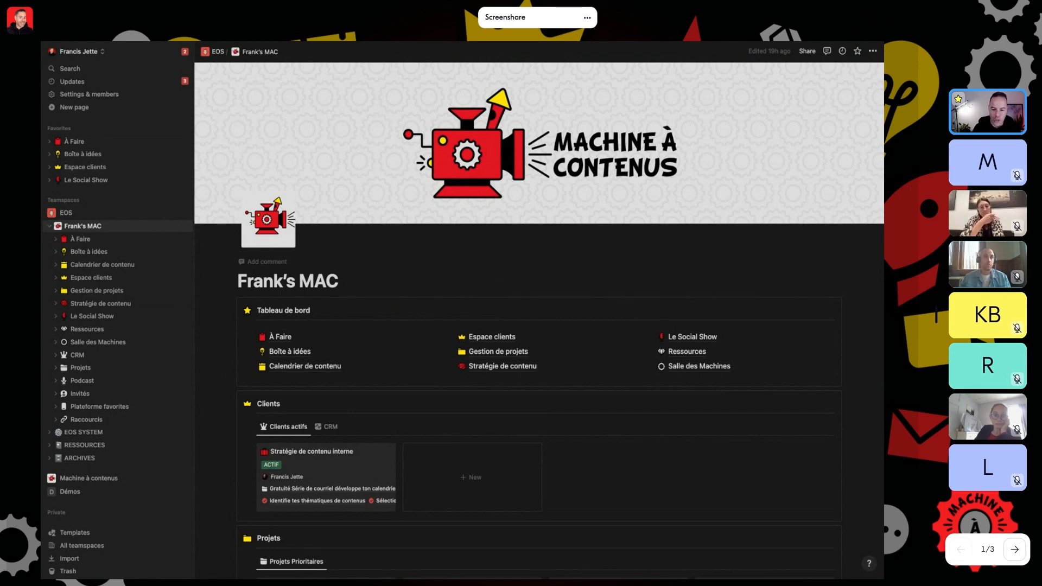
Open the Gestion de projets page from the dashboard and bring its project list into view
scroll(472, 261, down, 1)
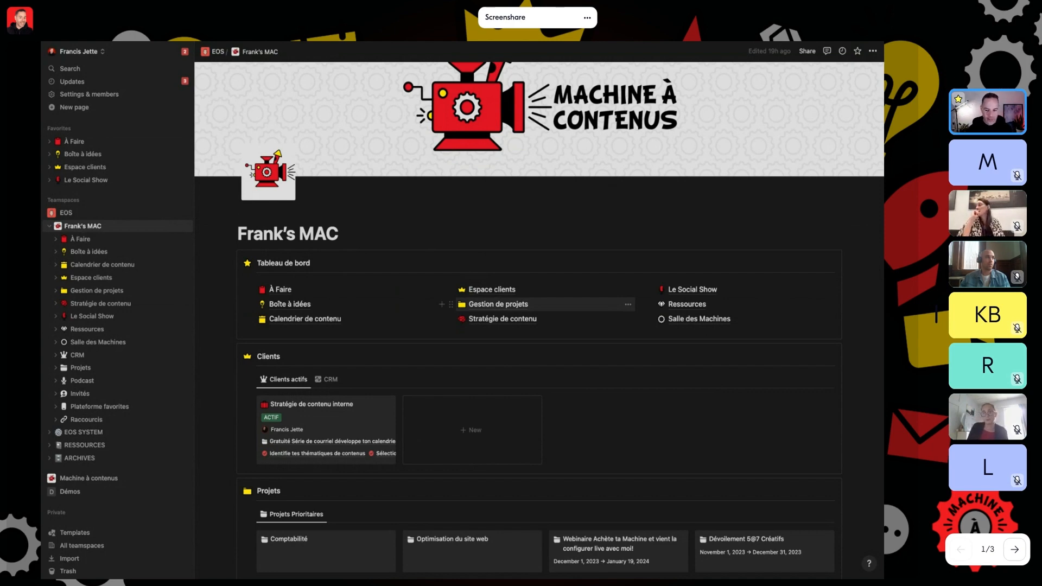
click(498, 304)
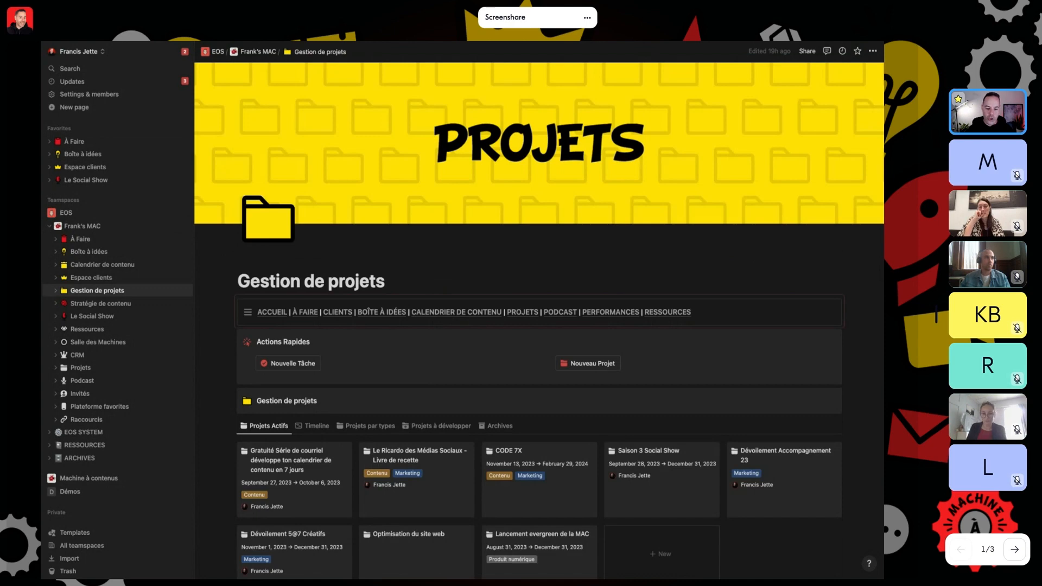
scroll(284, 311, down, 4)
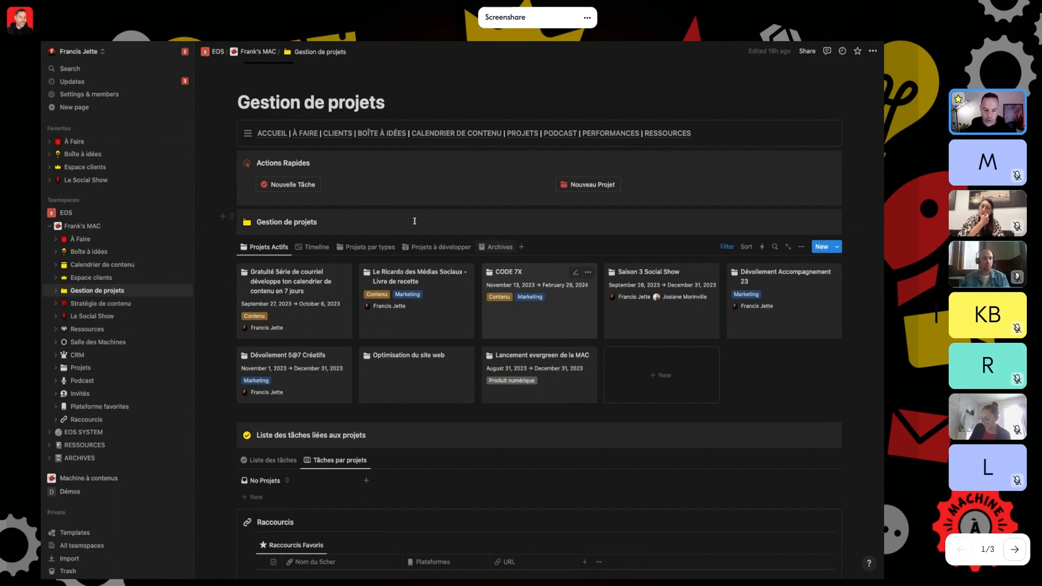
Compare the Timeline and Projets Actifs views of the project list, ending on Projets Actifs
click(313, 247)
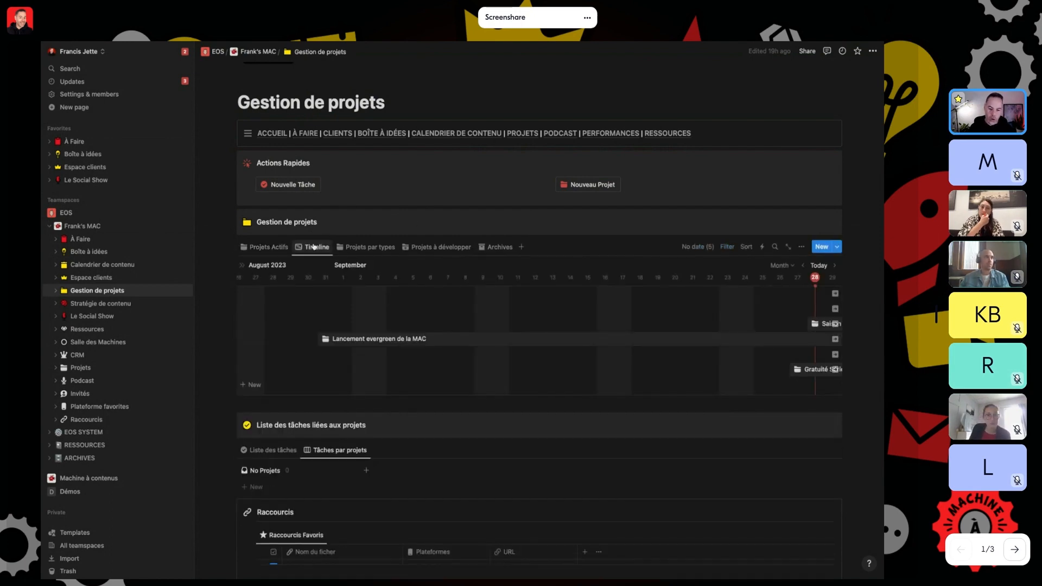
click(267, 247)
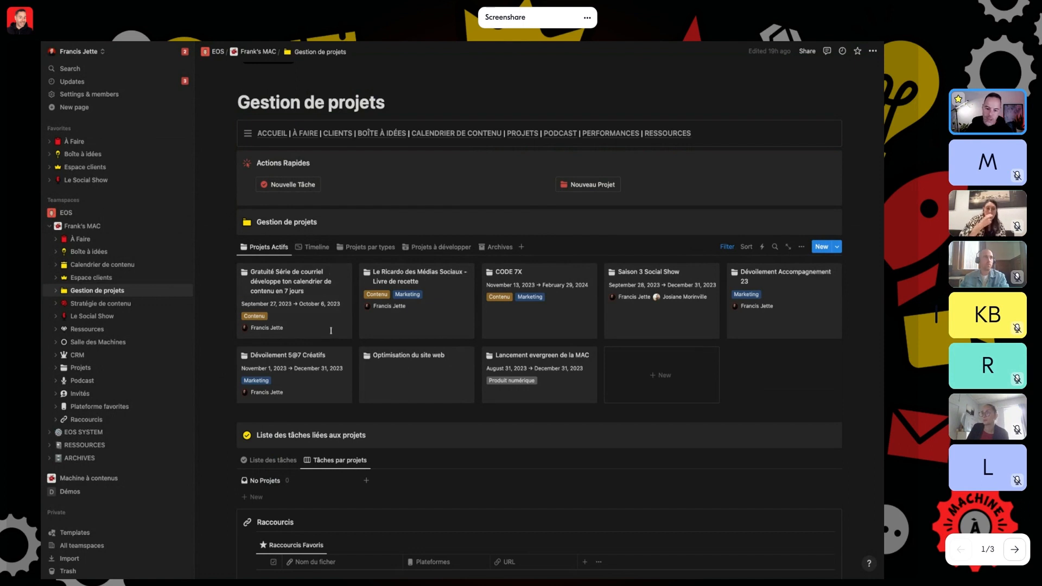
click(315, 249)
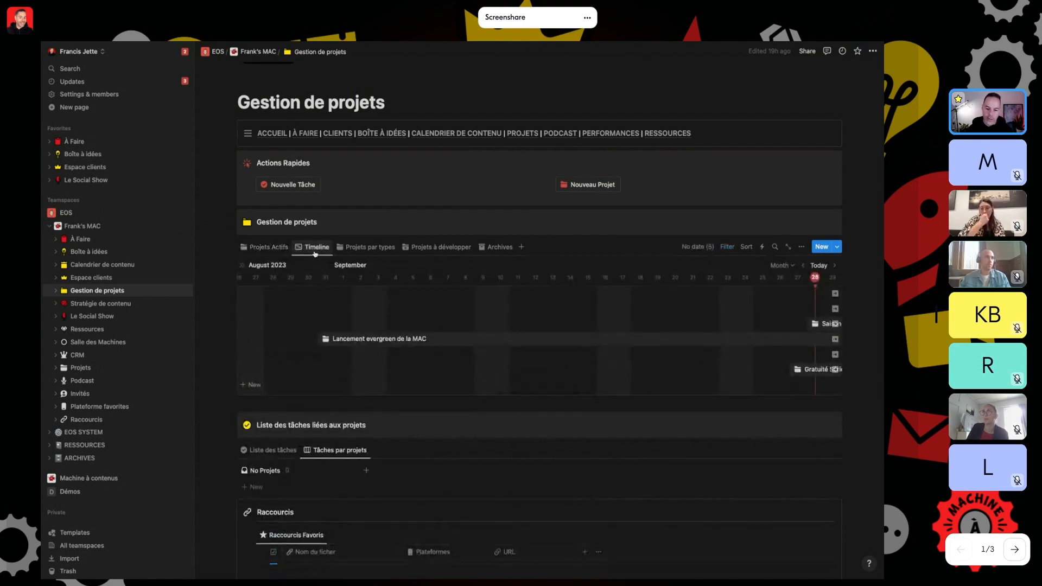
click(266, 247)
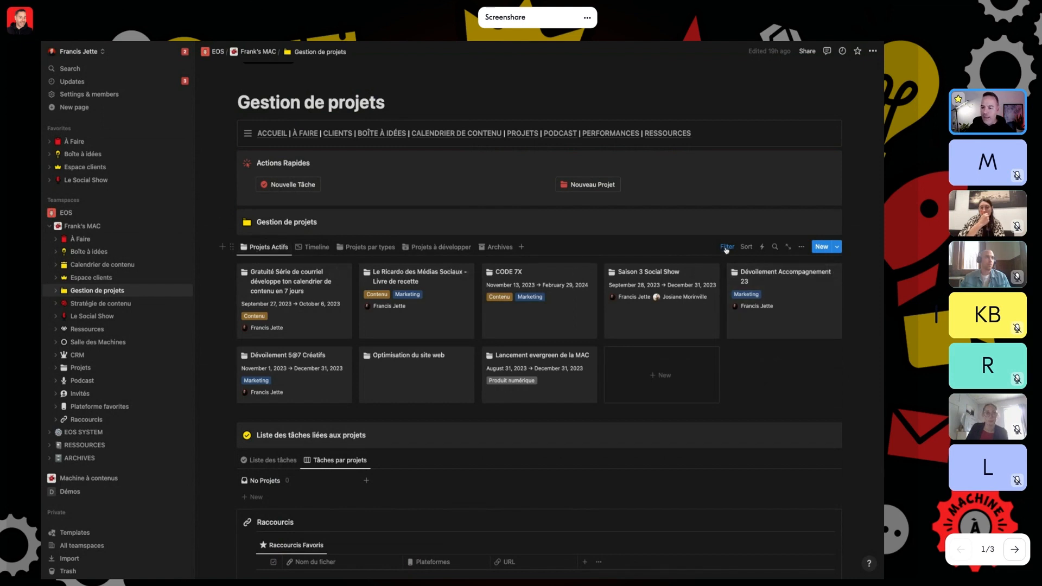
Sort the Projets Actifs view by Échéancier in ascending order and save the sort for everyone
click(744, 247)
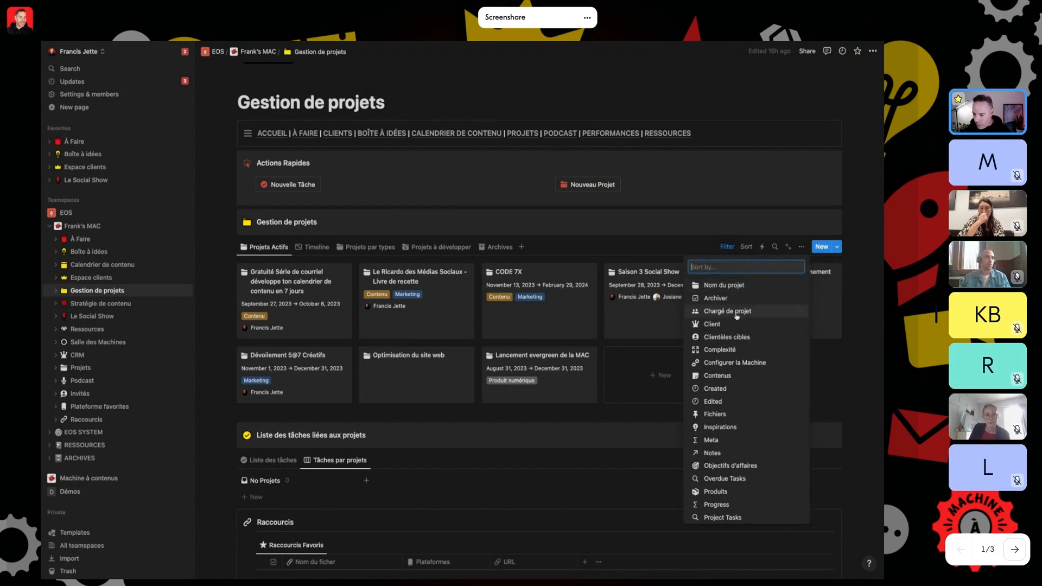
text(da)
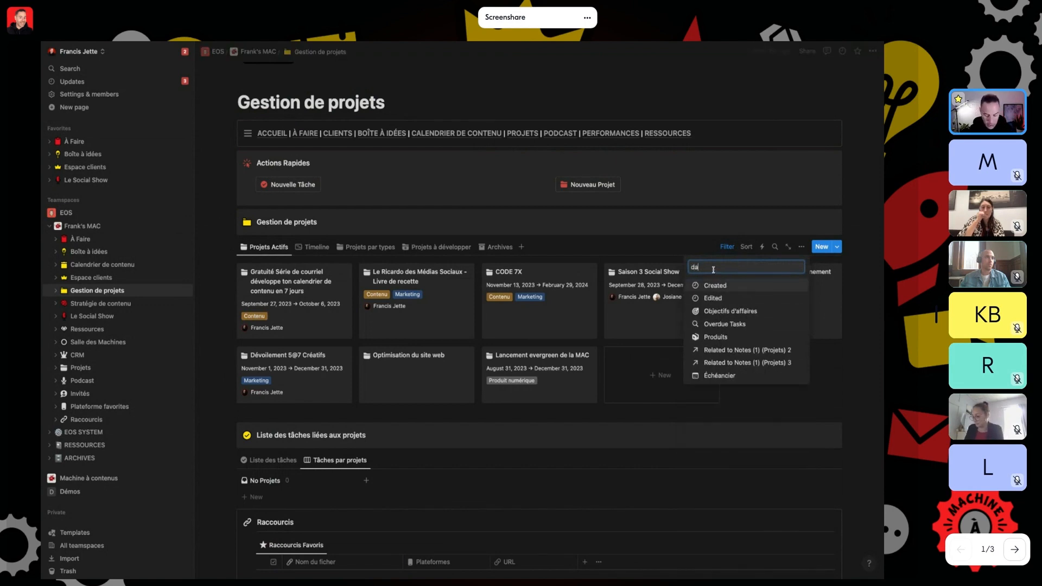
text(te)
click(720, 312)
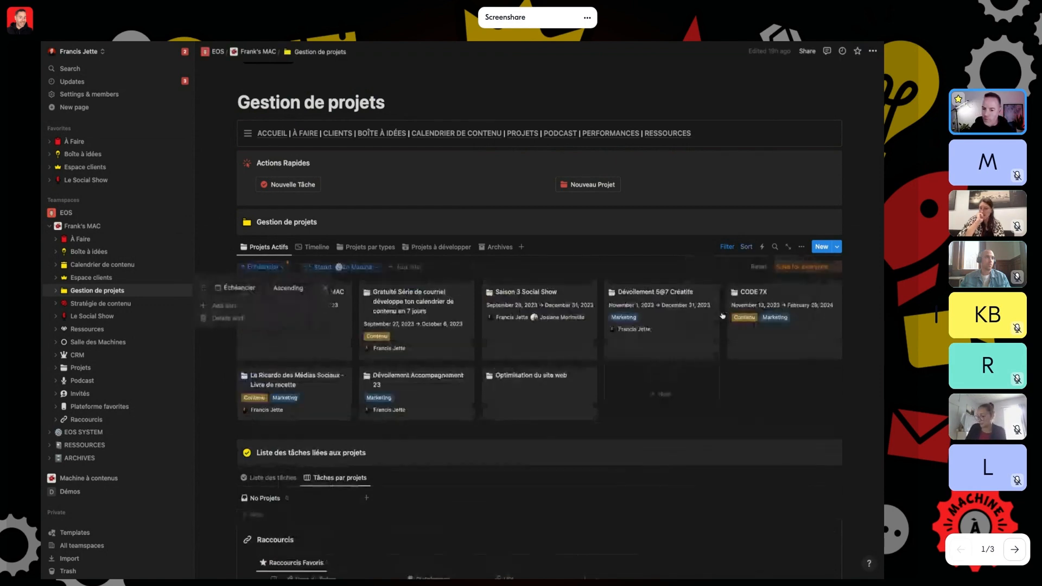
click(808, 266)
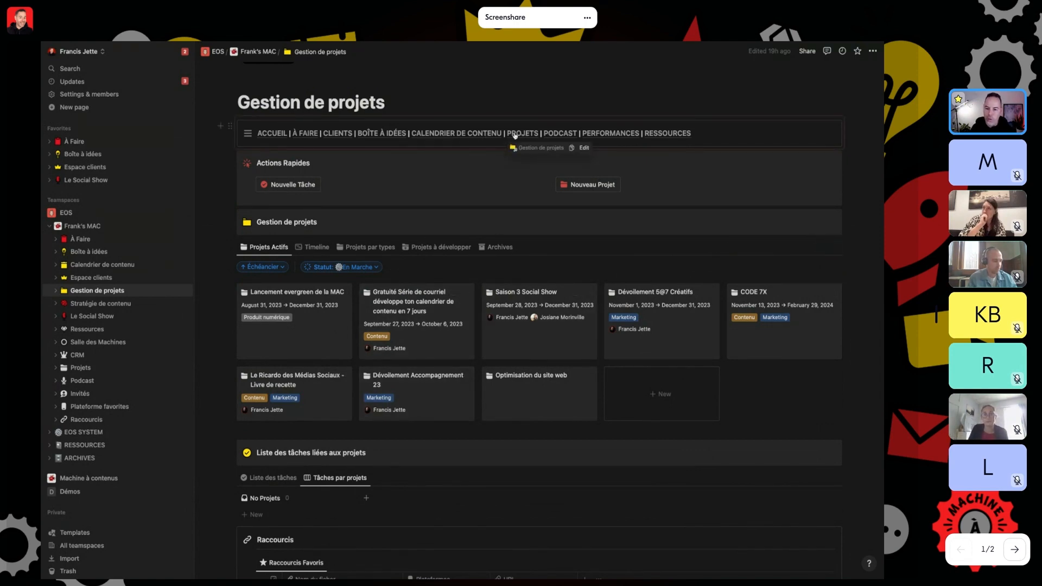
Return to the ACCUEIL page and open Stratégie de contenu from its Tableau de bord
click(274, 133)
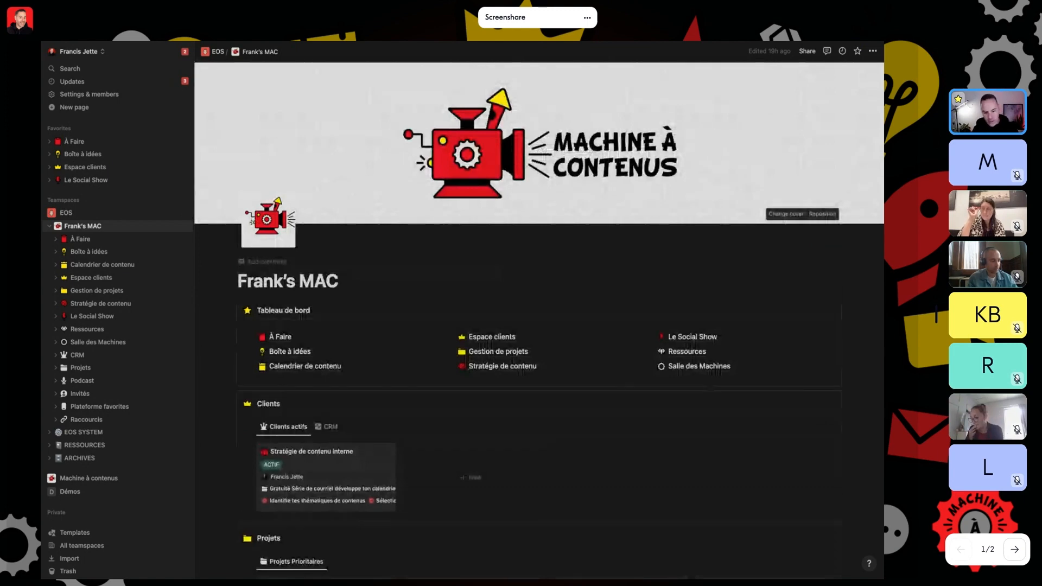
scroll(420, 282, down, 3)
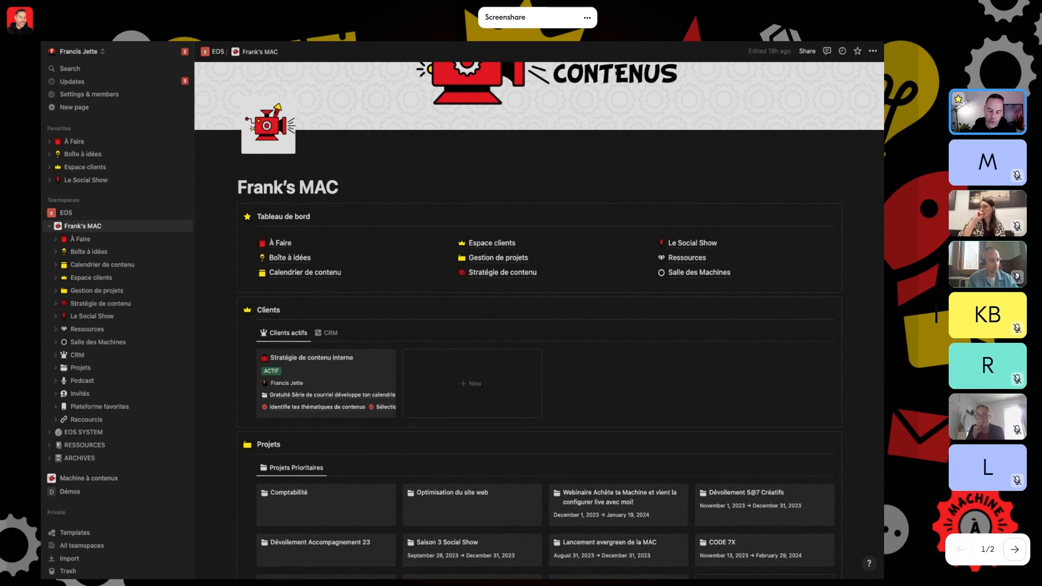
click(498, 273)
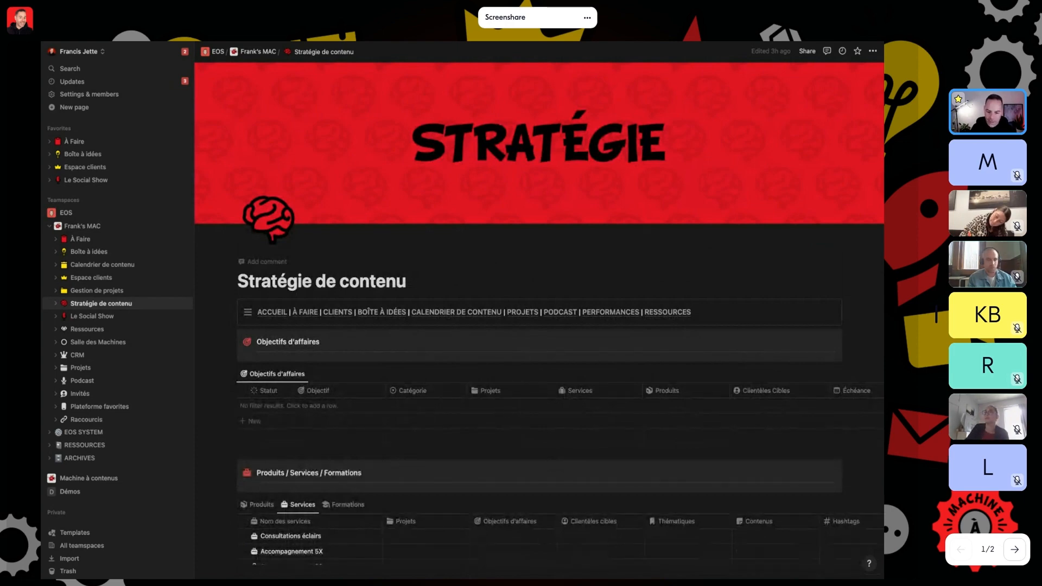
Widen the Objectif column of the Objectifs d'affaires table and add a new objective row
drag(386, 390, 431, 391)
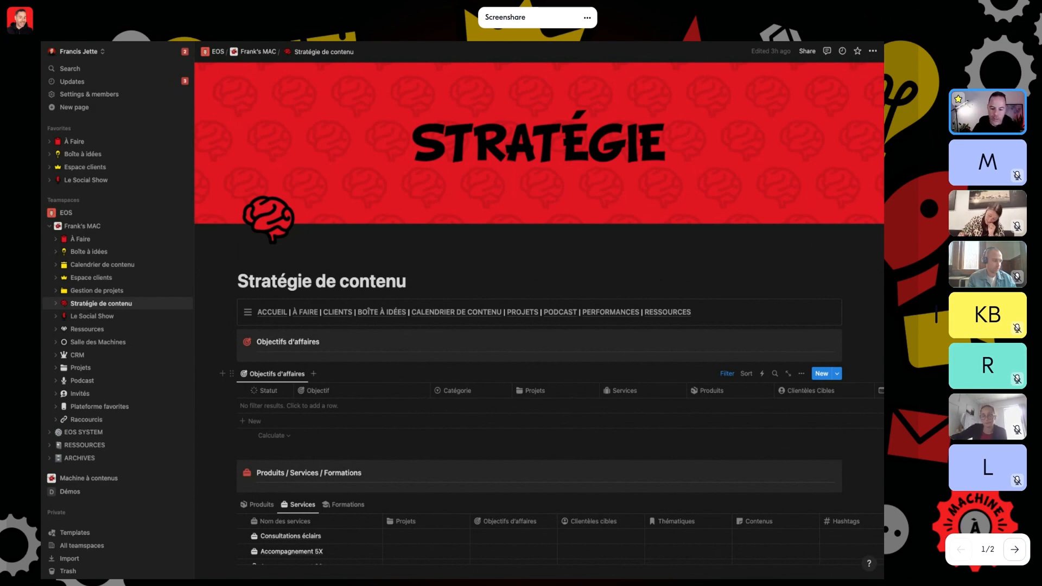
click(370, 406)
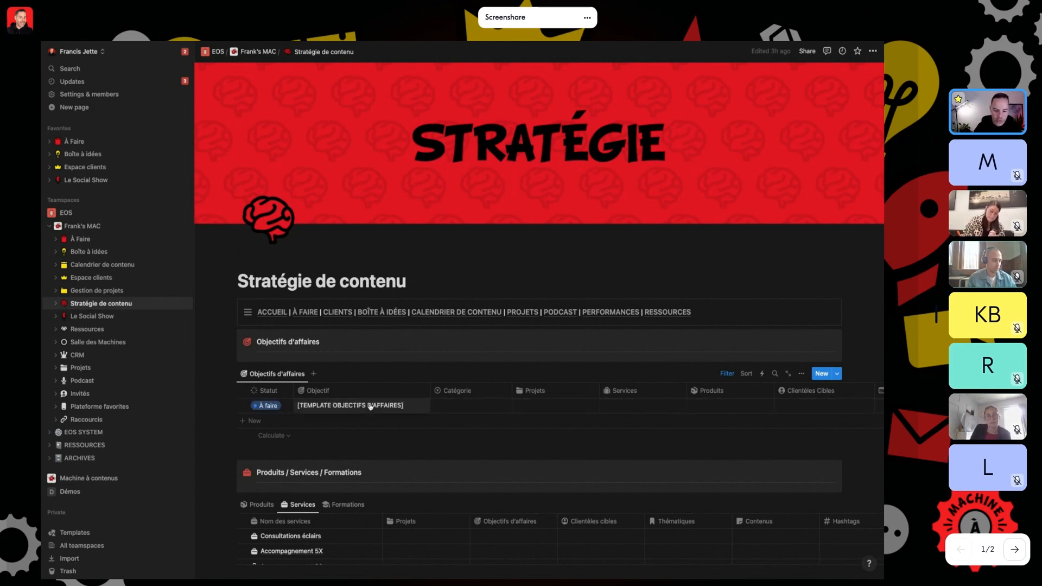
key(Escape)
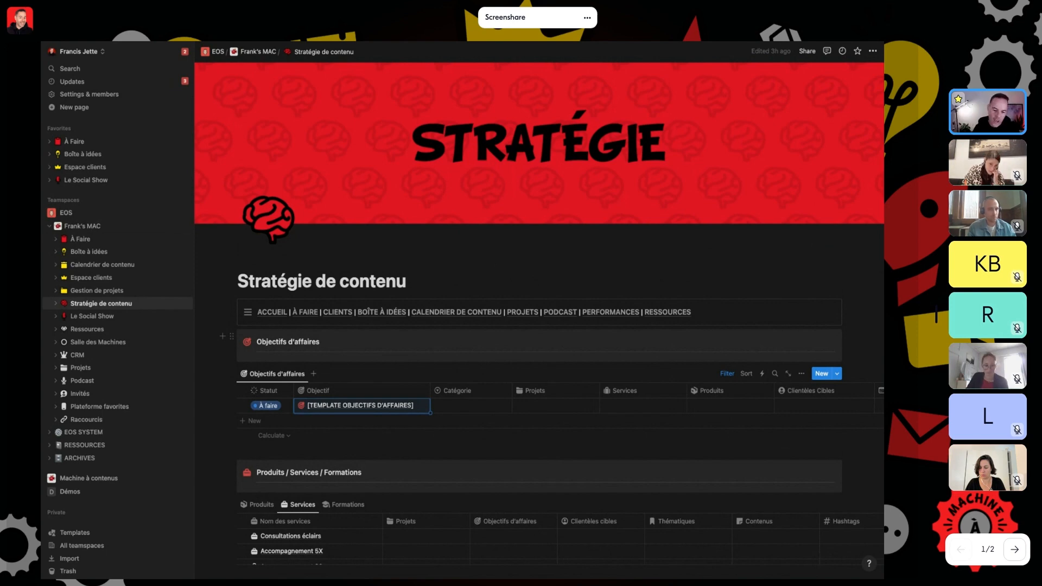
click(349, 408)
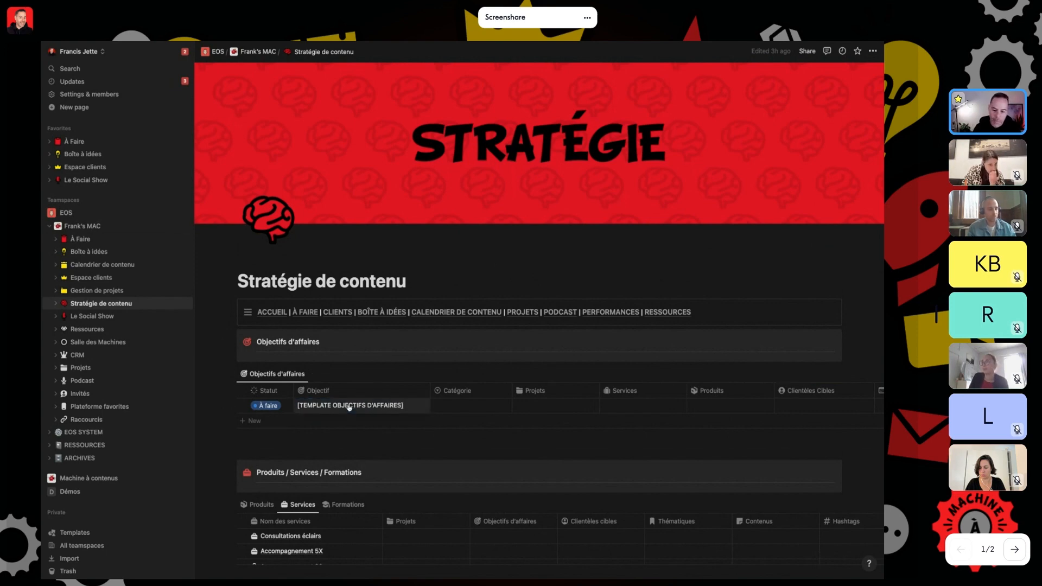
key(super+a)
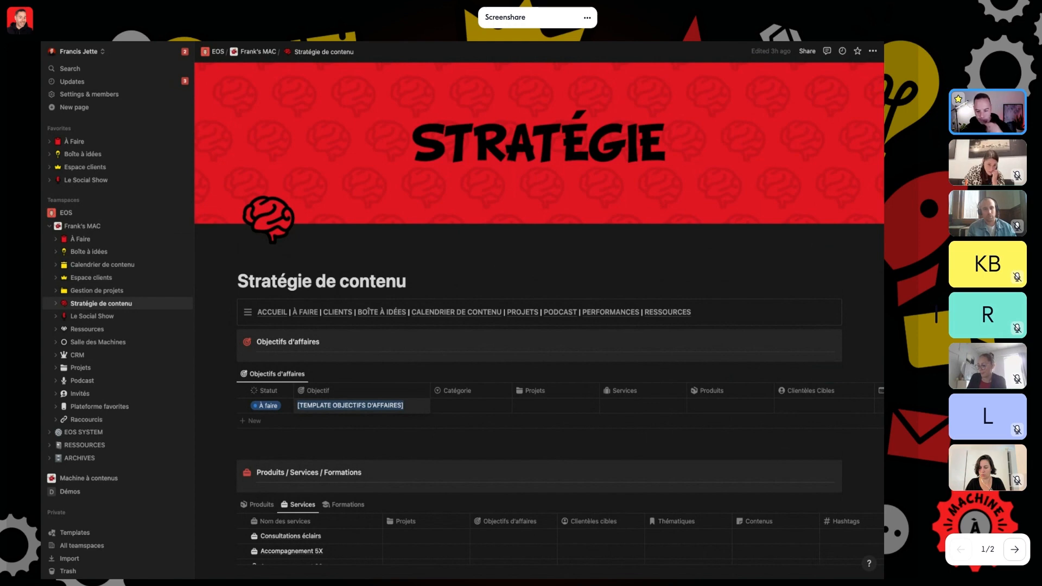
Link the project Lancement evergreen de la MAC to the new objective and widen the Projets column to fit its name
click(542, 408)
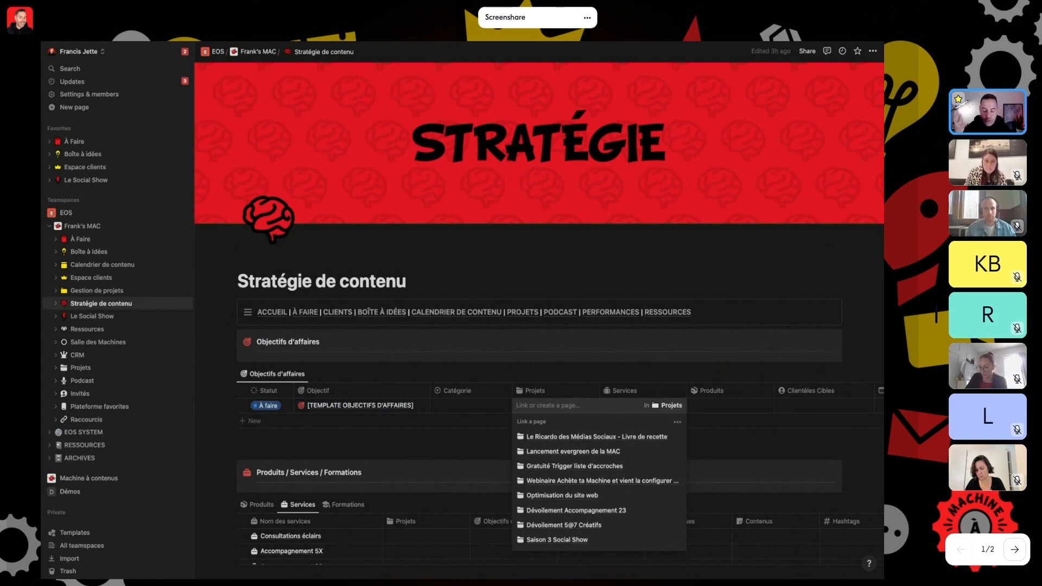
click(555, 453)
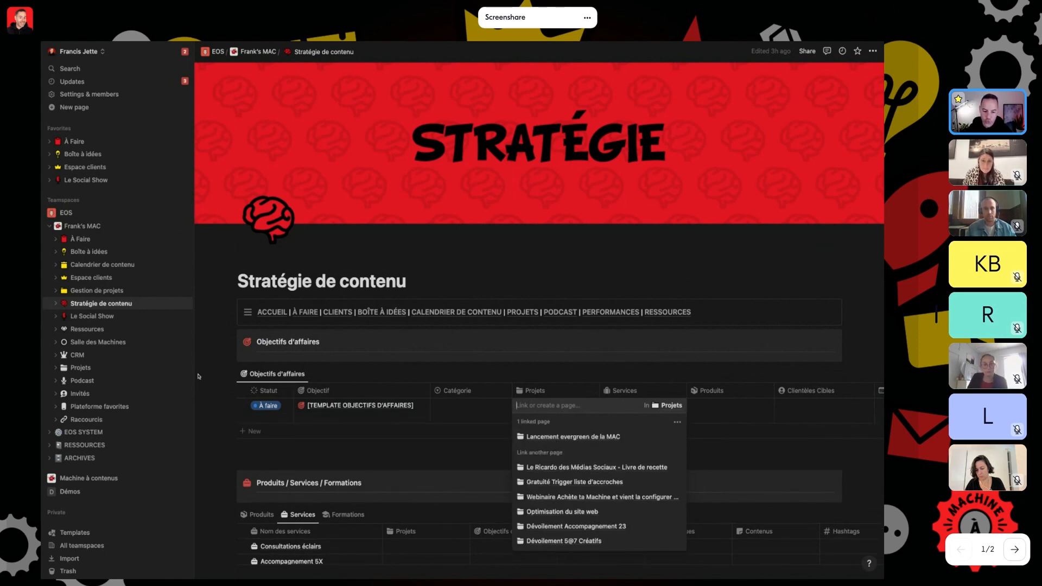
click(220, 369)
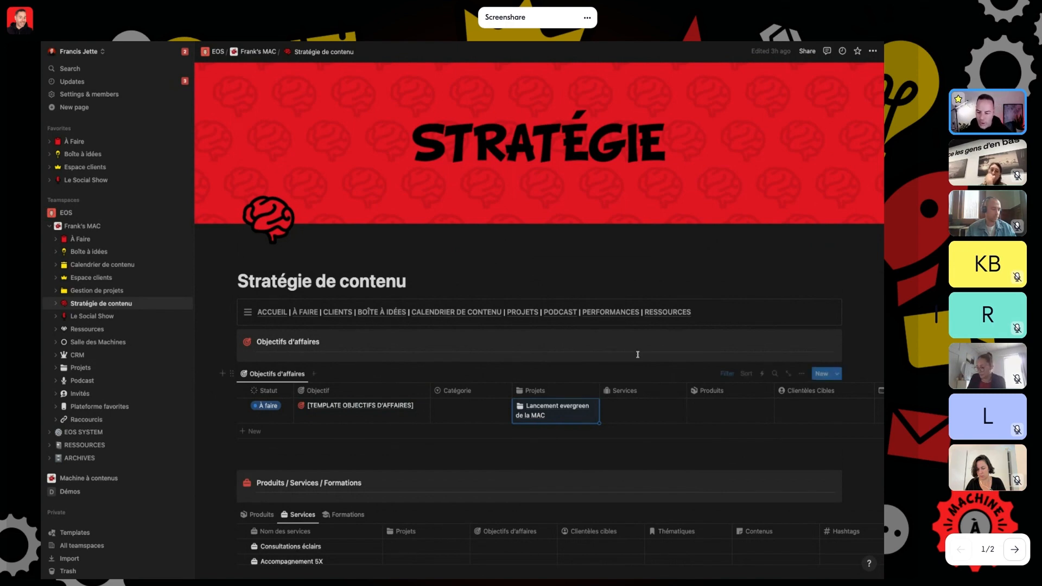
drag(600, 389, 632, 389)
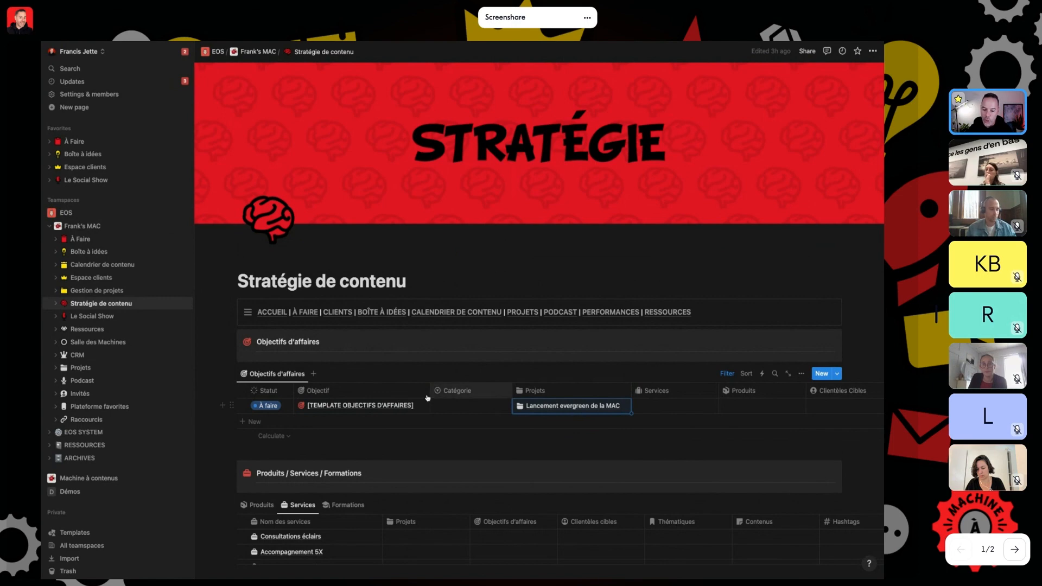
Replace the new objective's template title with "Augmenter la notoriété de la MAC"
click(353, 404)
key(ctrl+a)
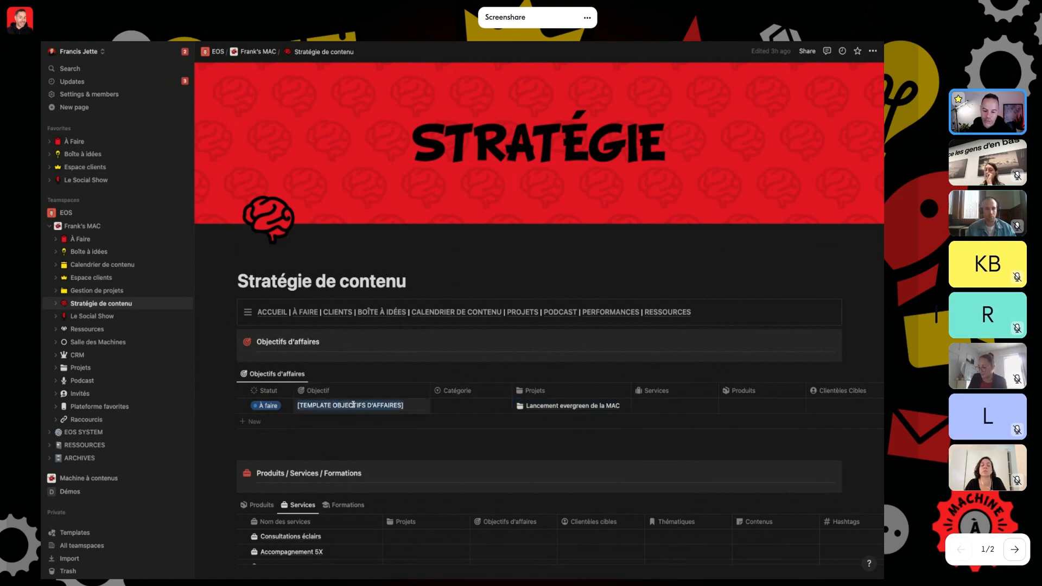
key(BackSpace)
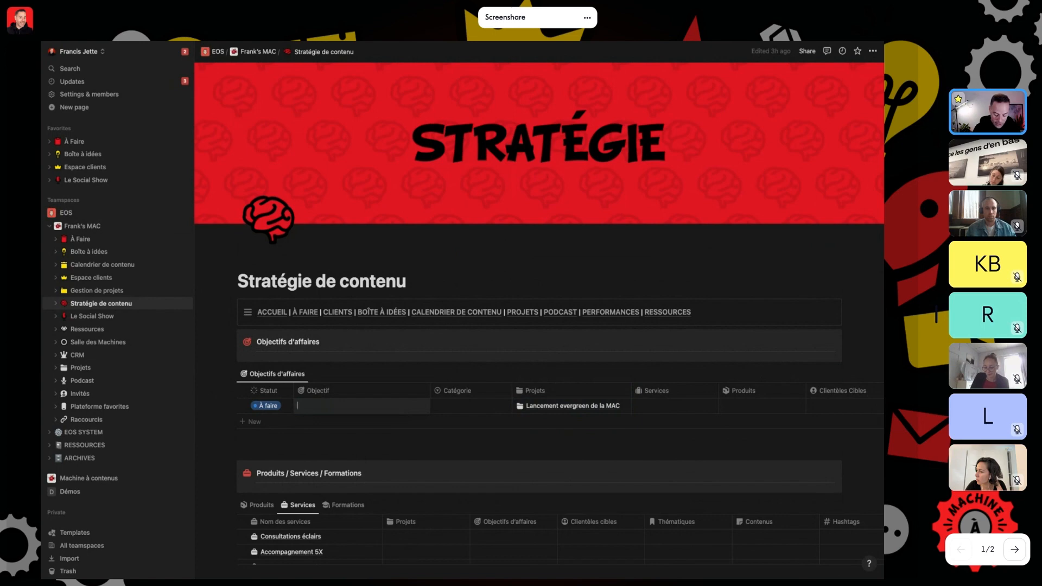
text(Augmen)
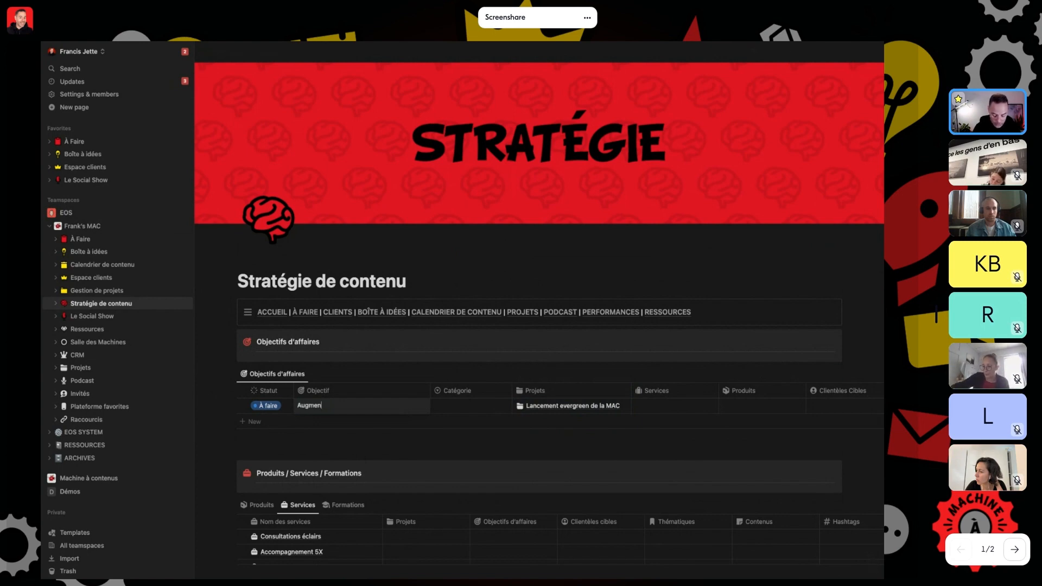
text(ter la notor)
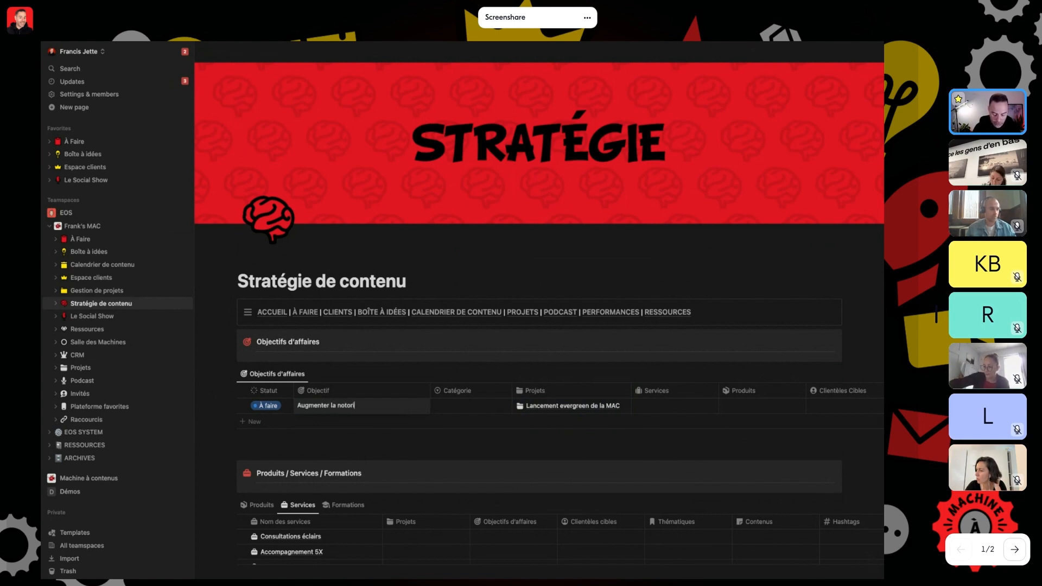
text(iété de la )
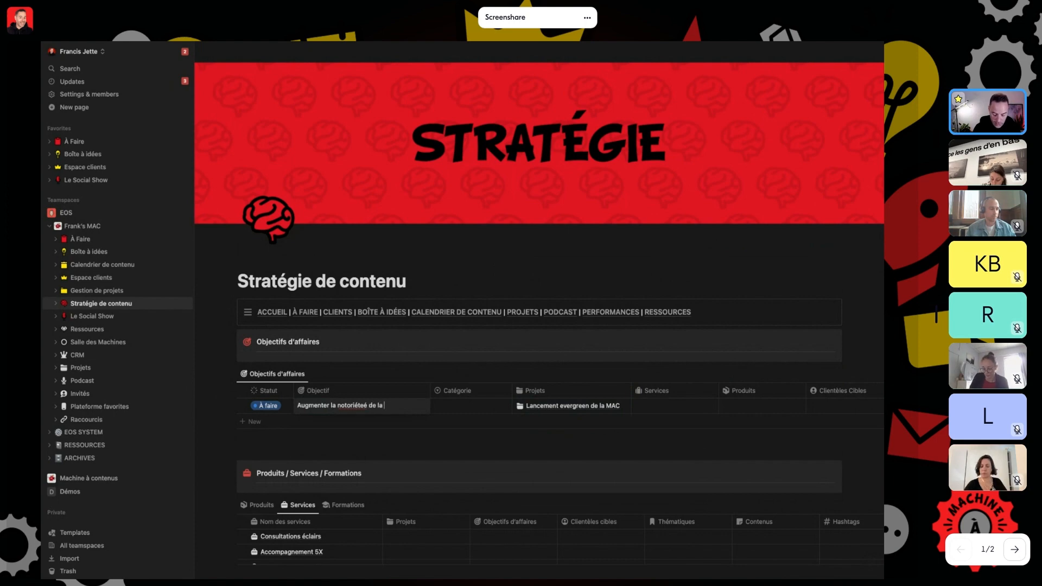
text(MAC)
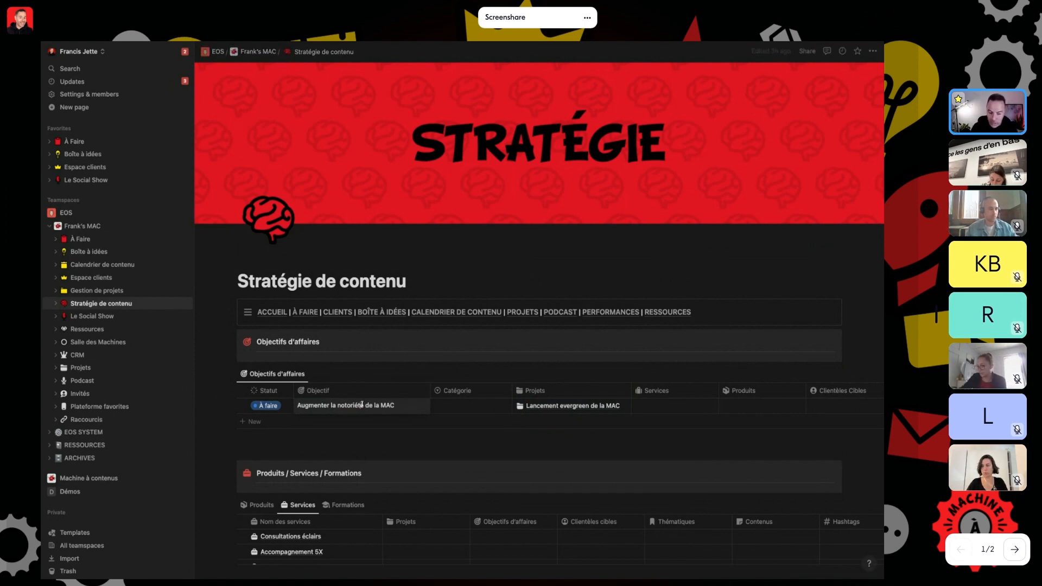
key(Escape)
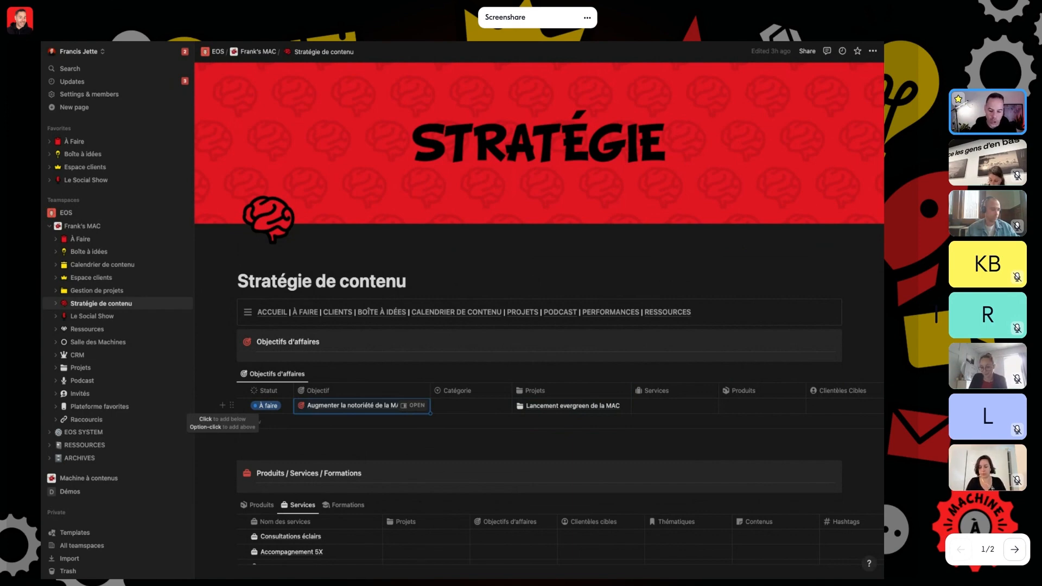
Set the Catégorie of the notoriété objective to Découvrir and narrow the Catégorie column
click(477, 409)
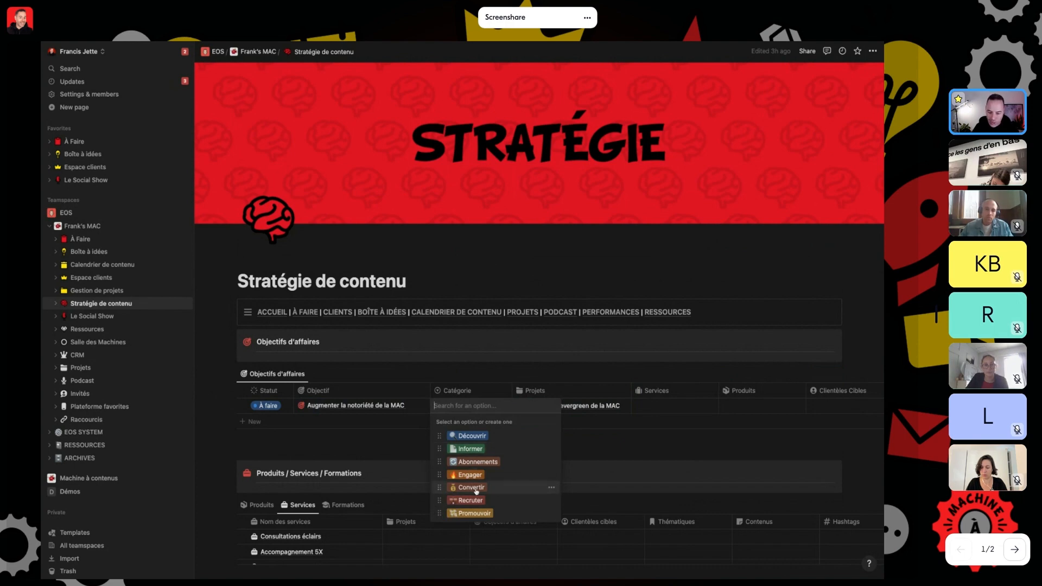
click(470, 436)
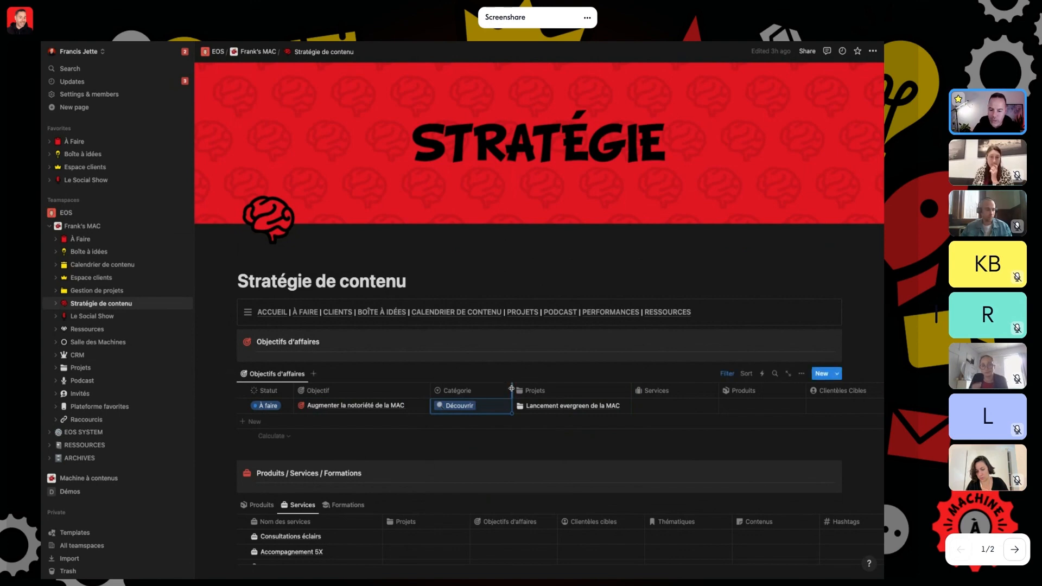
mouse_move(512, 390)
mouse_down()
mouse_move(491, 389)
mouse_move(509, 388)
mouse_up()
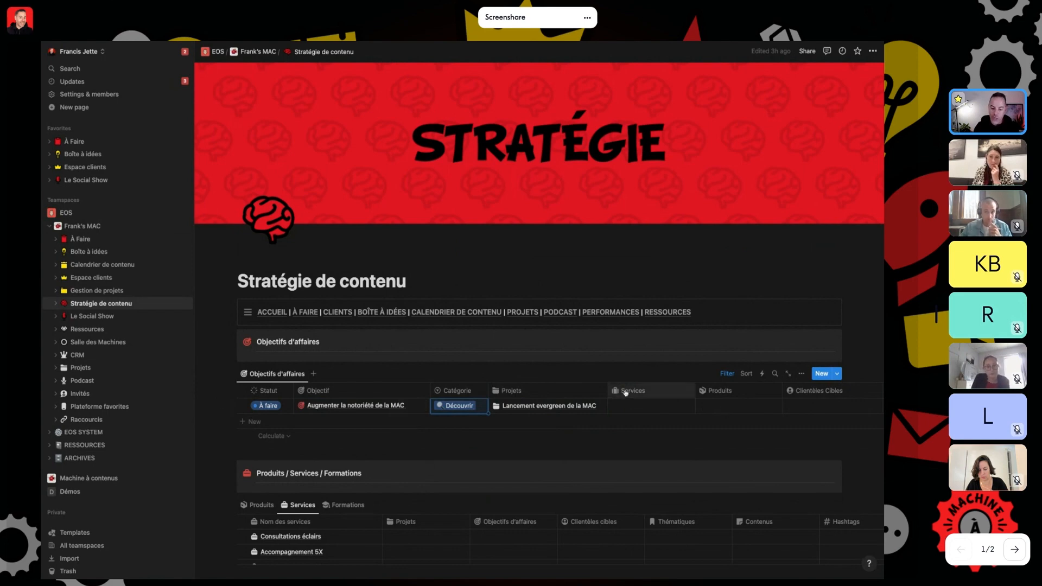
Look through the Formations, Services and Produits views of the Produits / Services / Formations section
scroll(434, 462, down, 3)
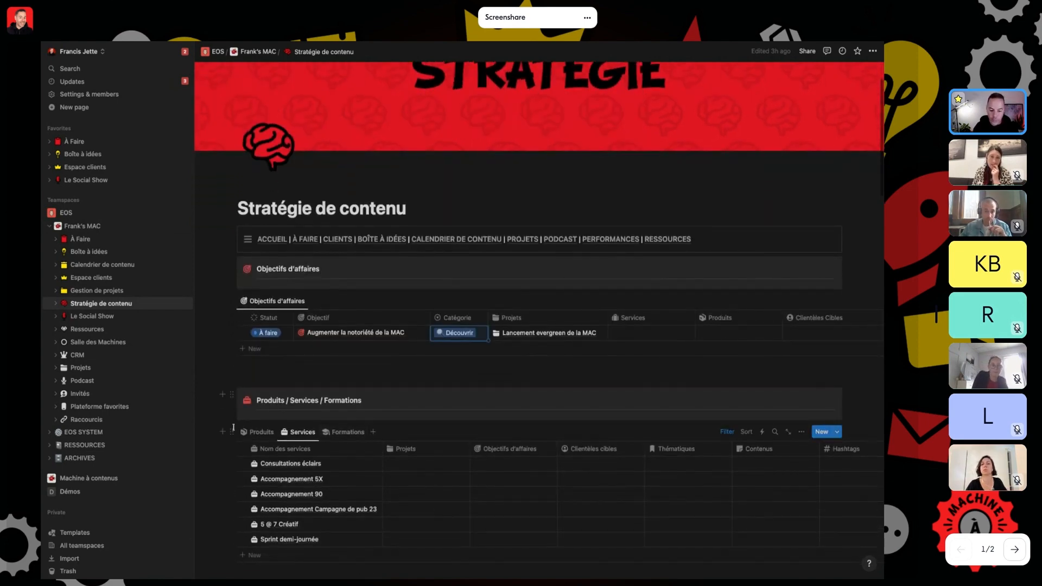
click(332, 433)
scroll(301, 488, down, 3)
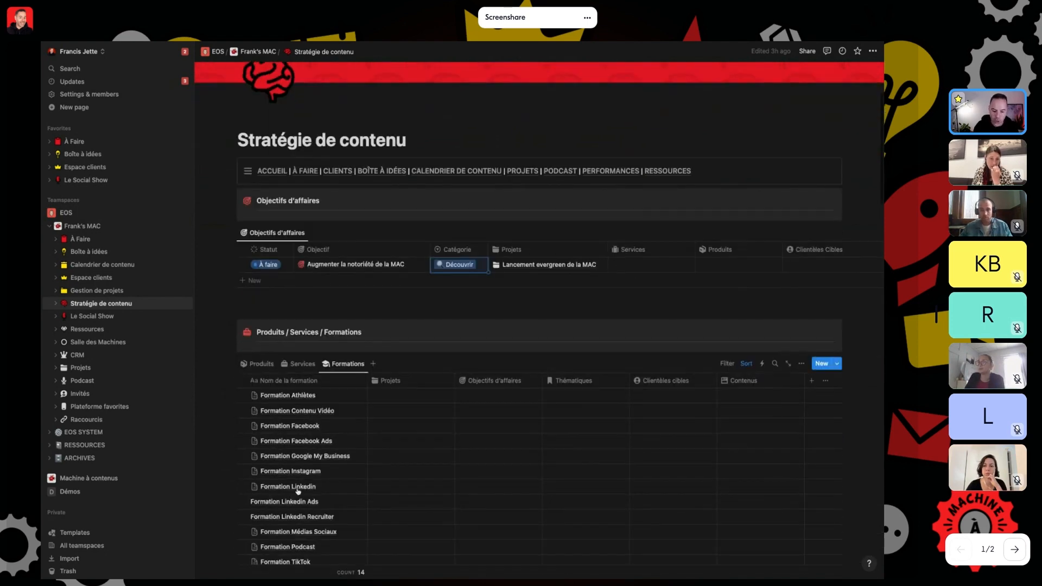
scroll(297, 491, down, 3)
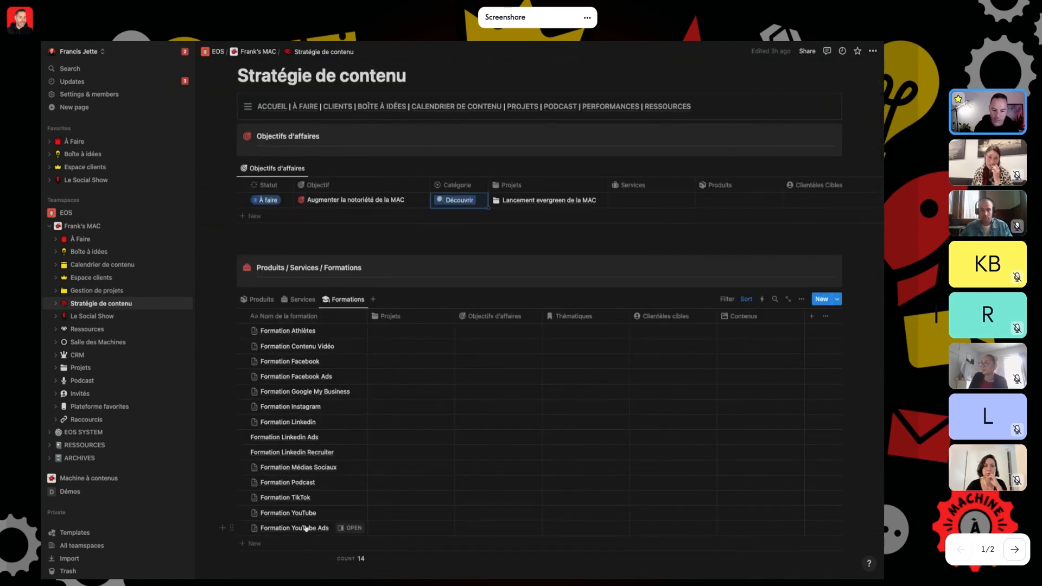
click(263, 300)
click(294, 299)
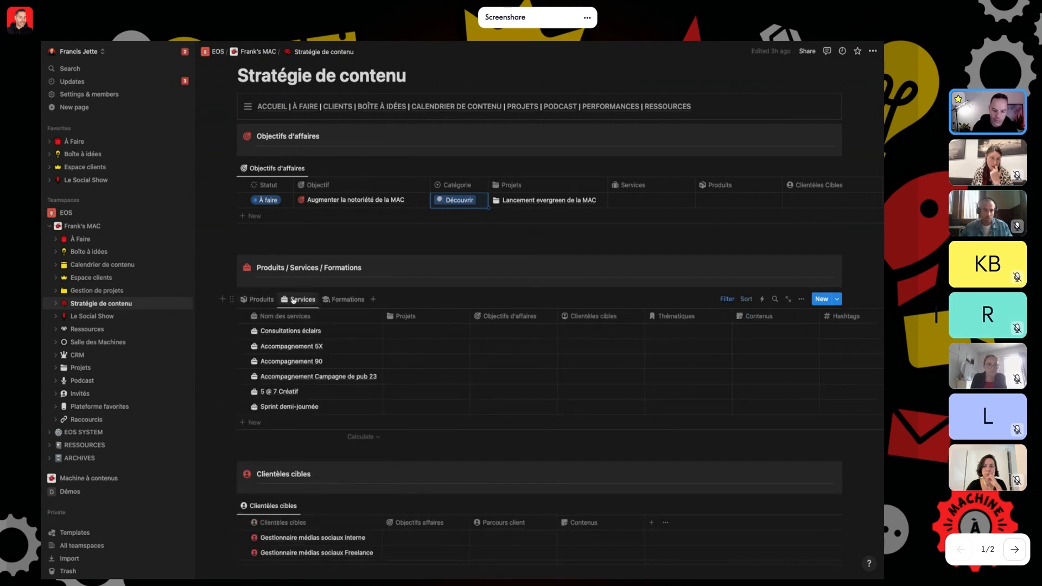
click(262, 300)
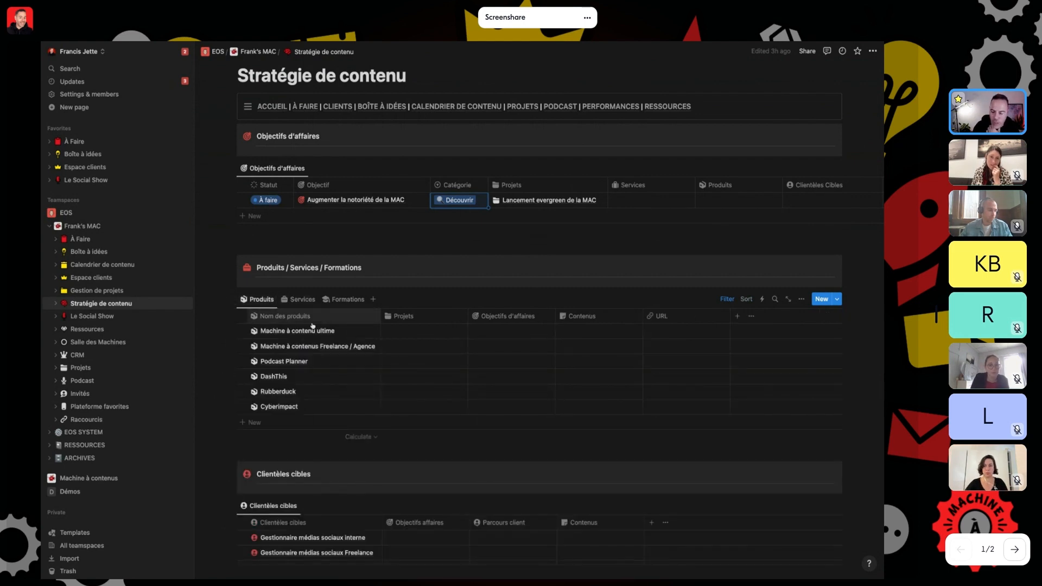
Link the products Machine à contenus Freelance / Agence and Machine à contenu ultime to the notoriété objective
click(710, 198)
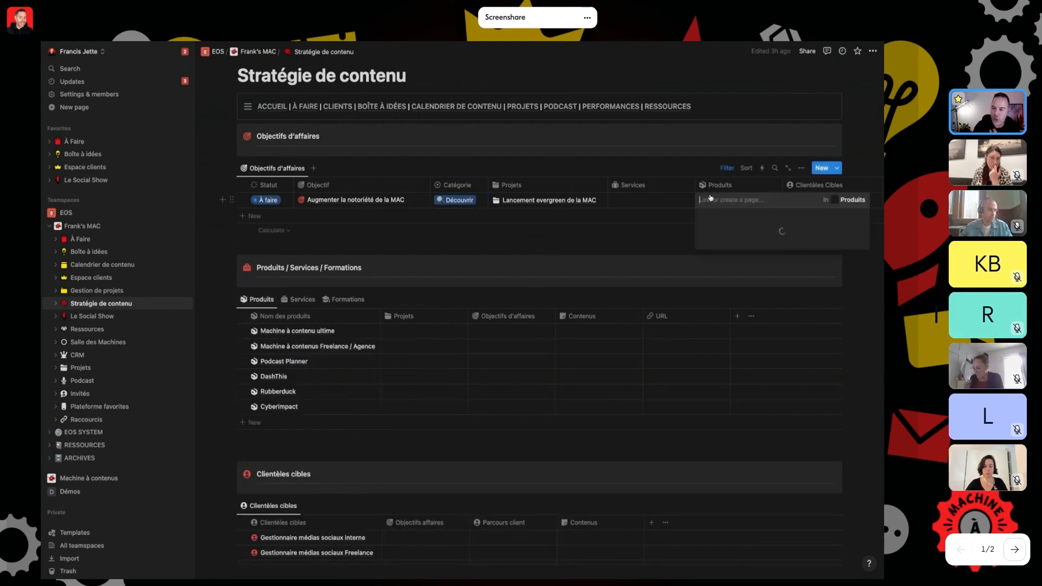
click(734, 260)
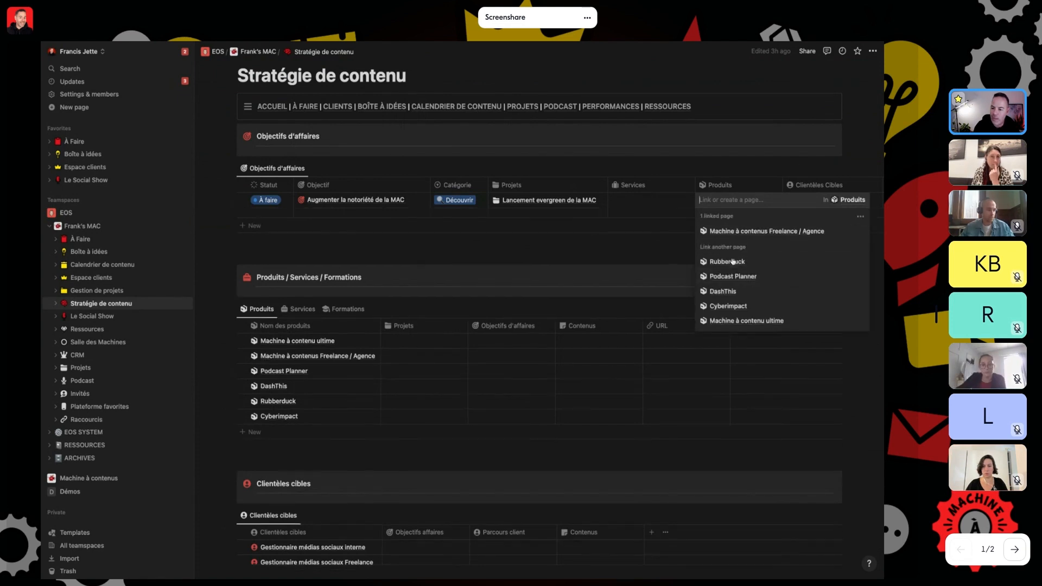
click(730, 322)
click(370, 226)
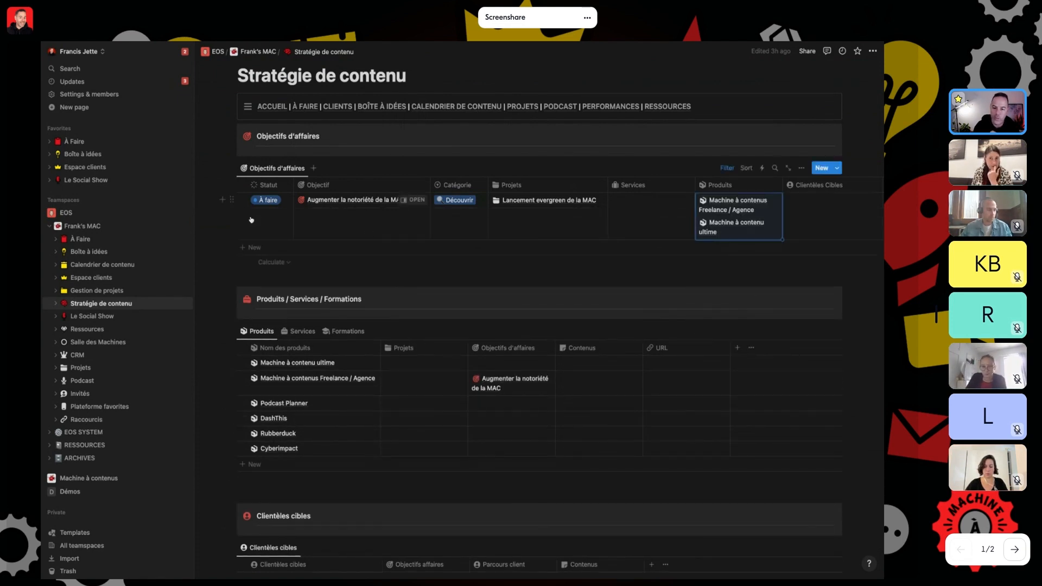
click(213, 214)
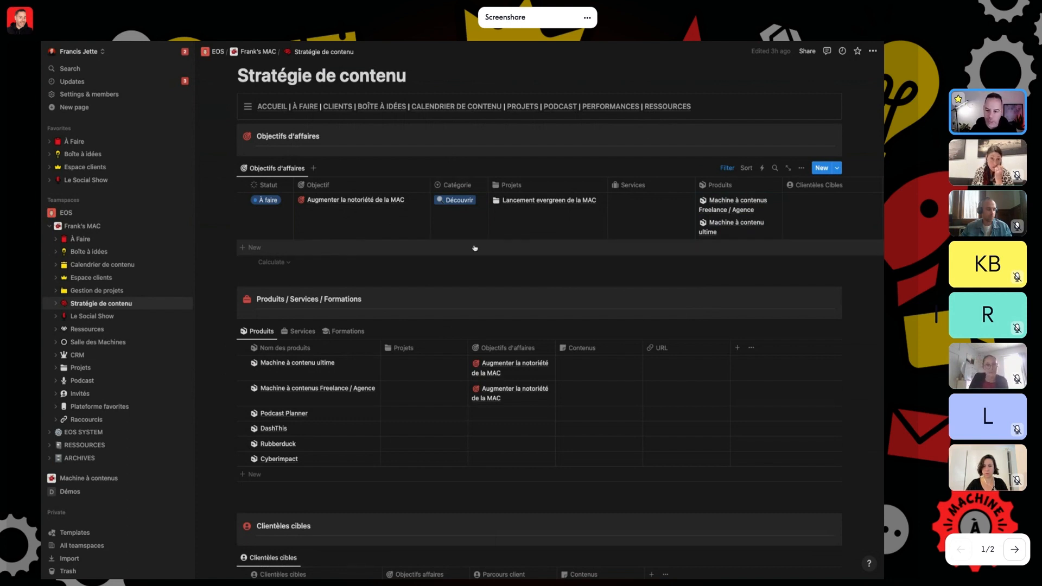
Add a second row to the Objectifs d'affaires table and link the project Optimisation du site web to it
click(498, 247)
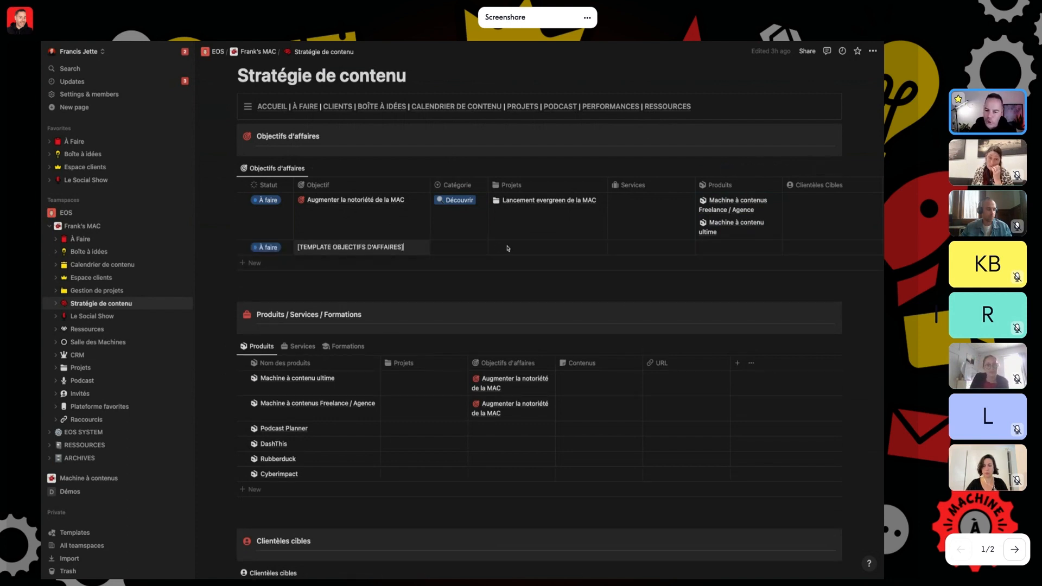
click(510, 248)
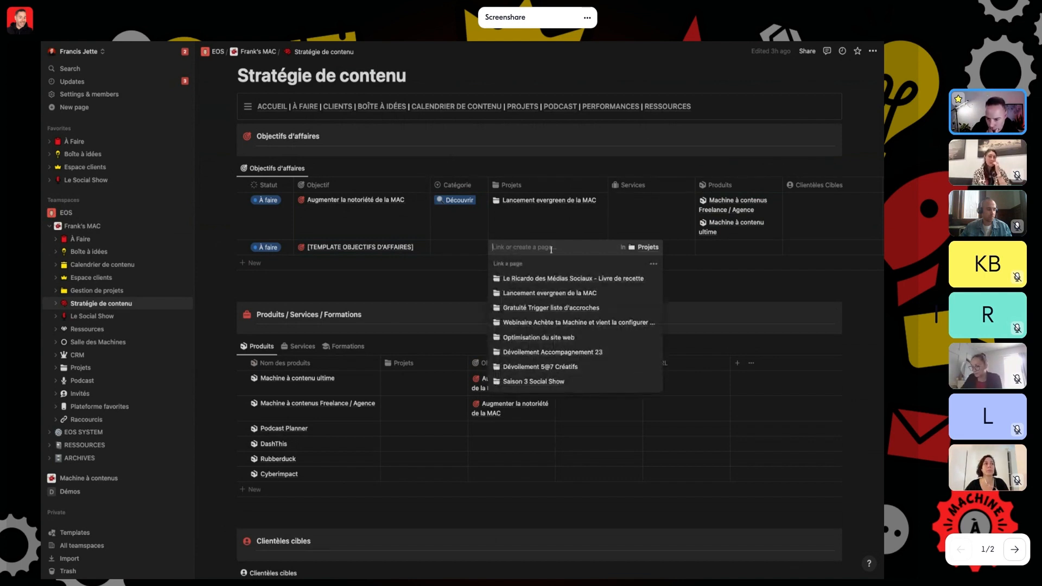
click(538, 338)
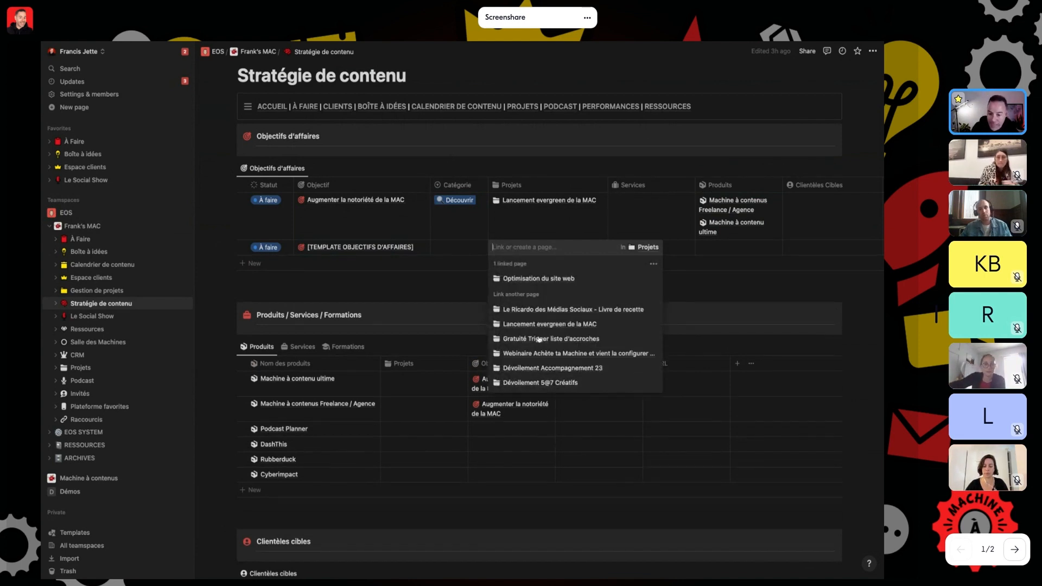
key(Escape)
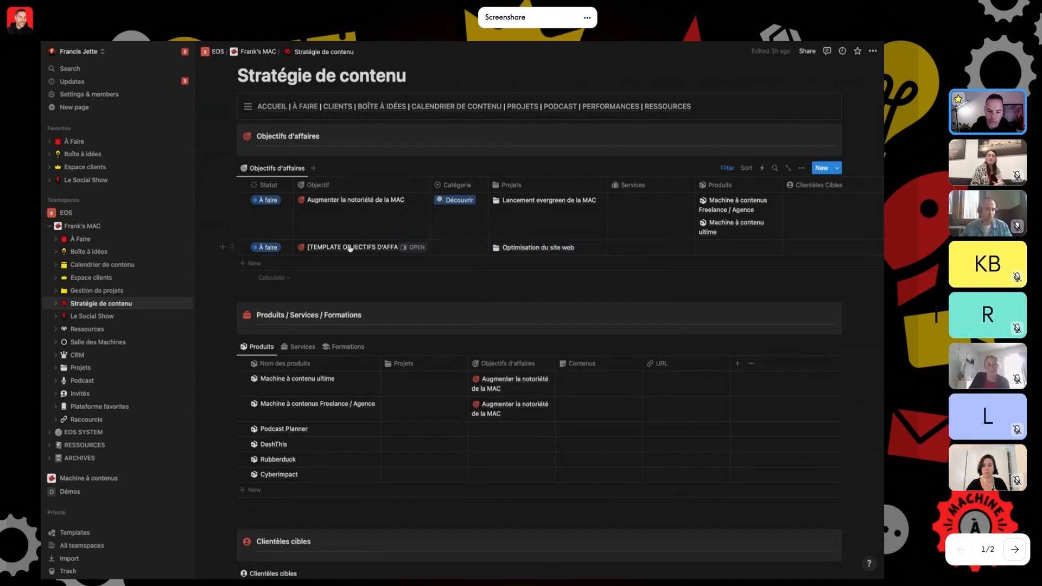
Title the second objective "Augmenter mon trafic sur le site web de 25% dans les 3 prochains mois" and set its Catégorie to Engager
click(352, 247)
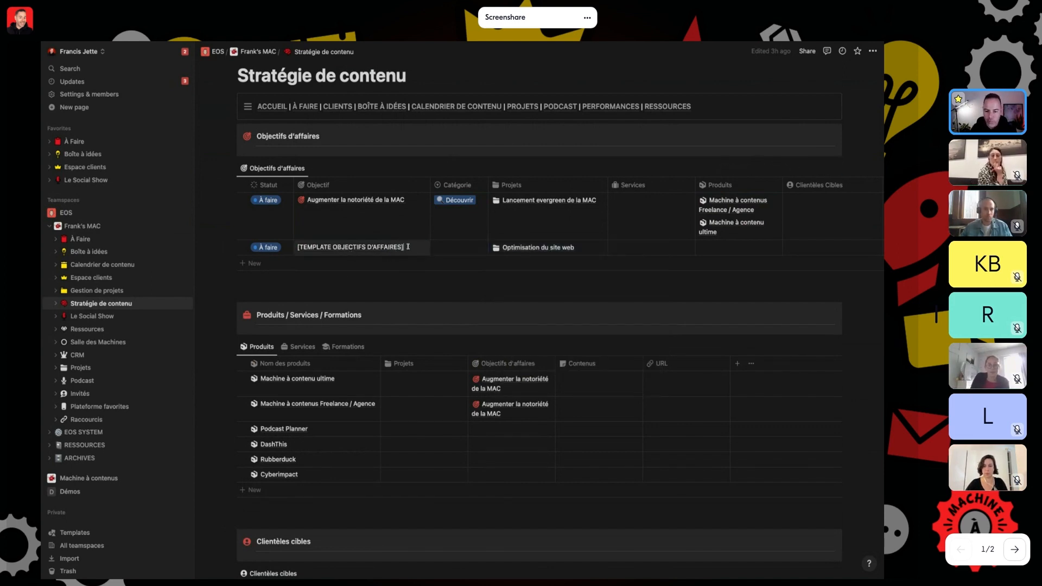
key(super+a)
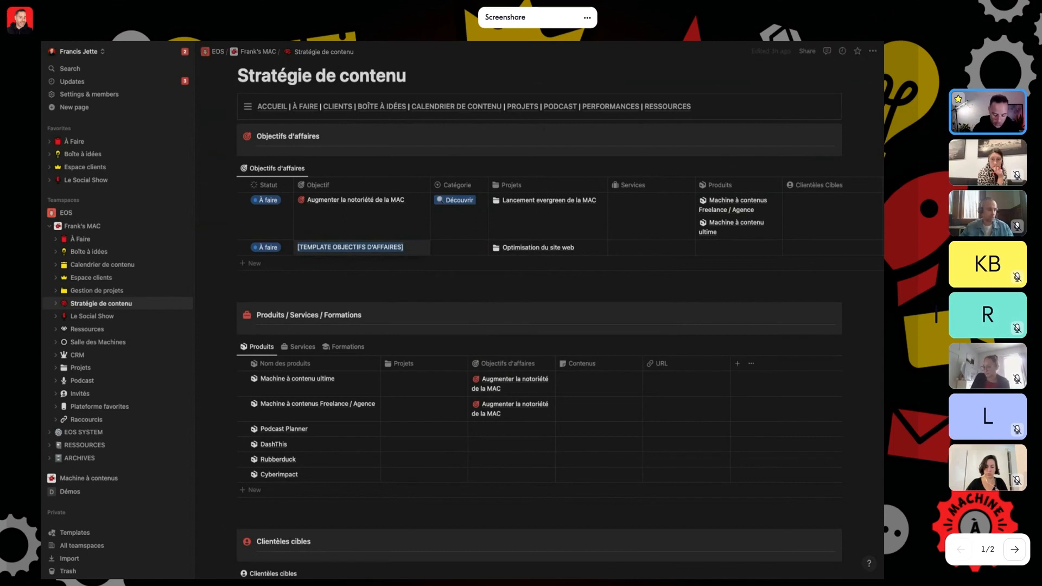
text(Augmenter)
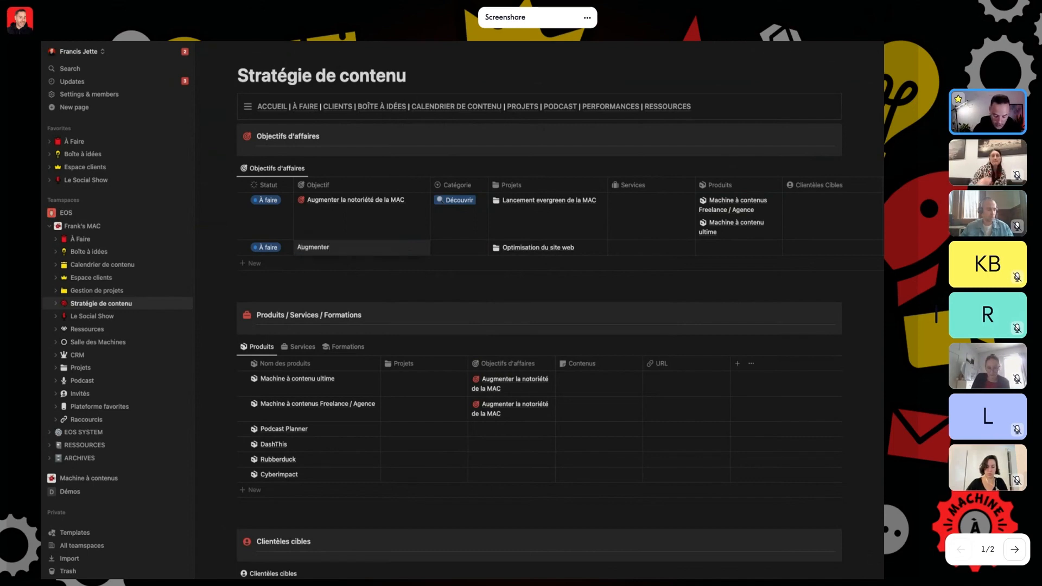
text( mo)
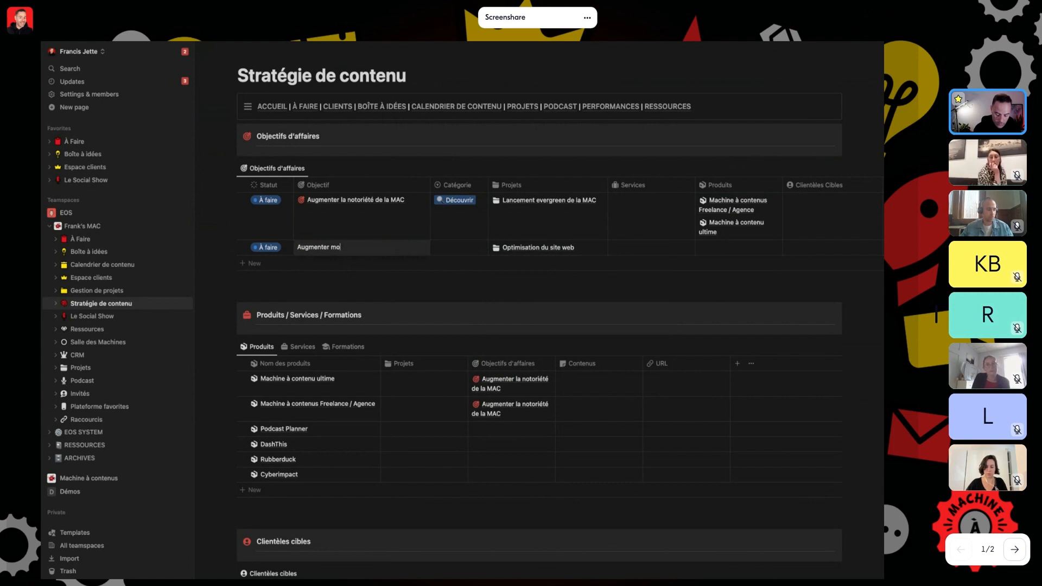
text(n trafic su)
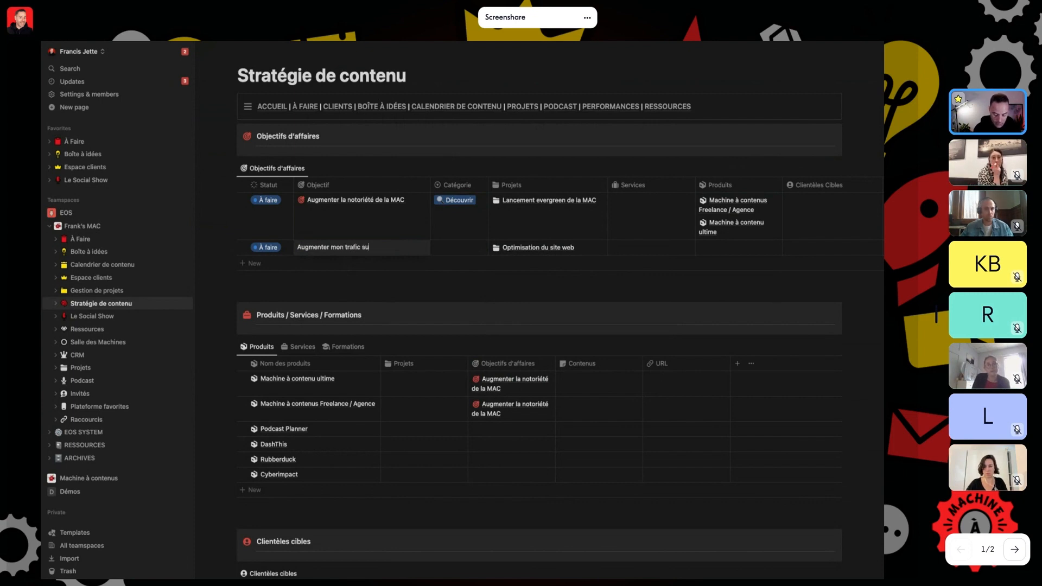
text(r le site web)
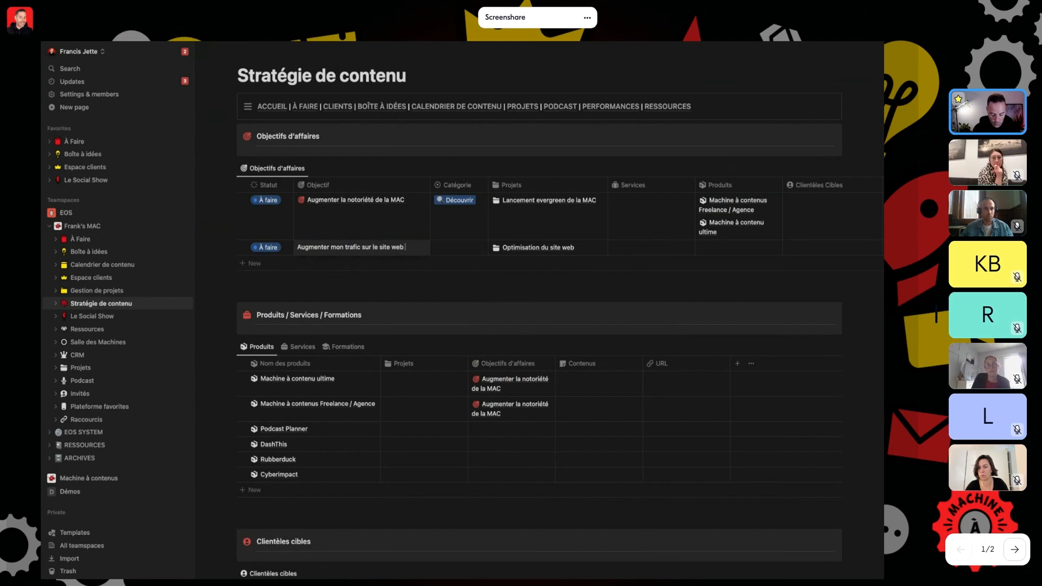
text( de 25%)
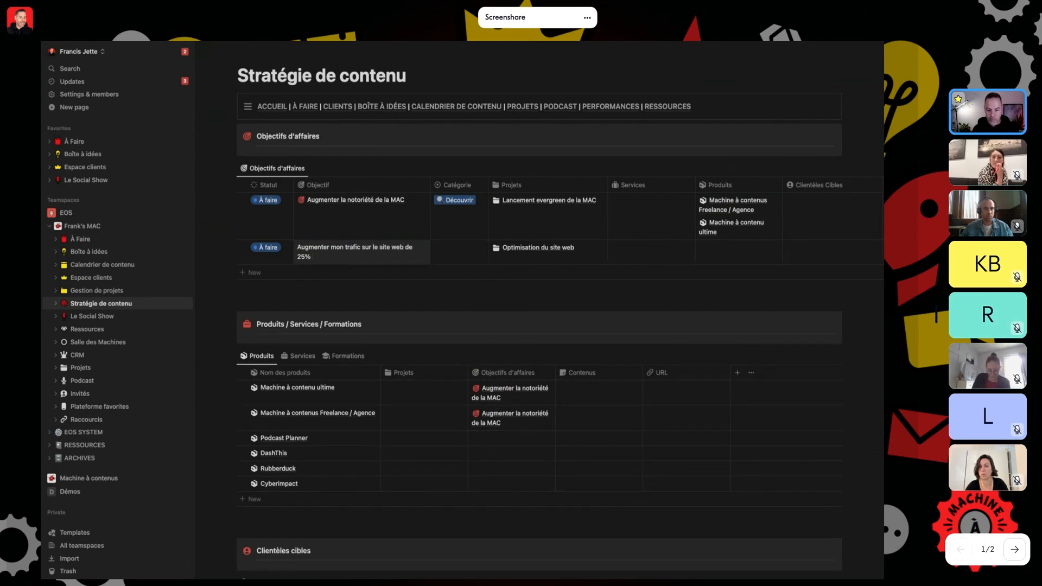
text( dans les)
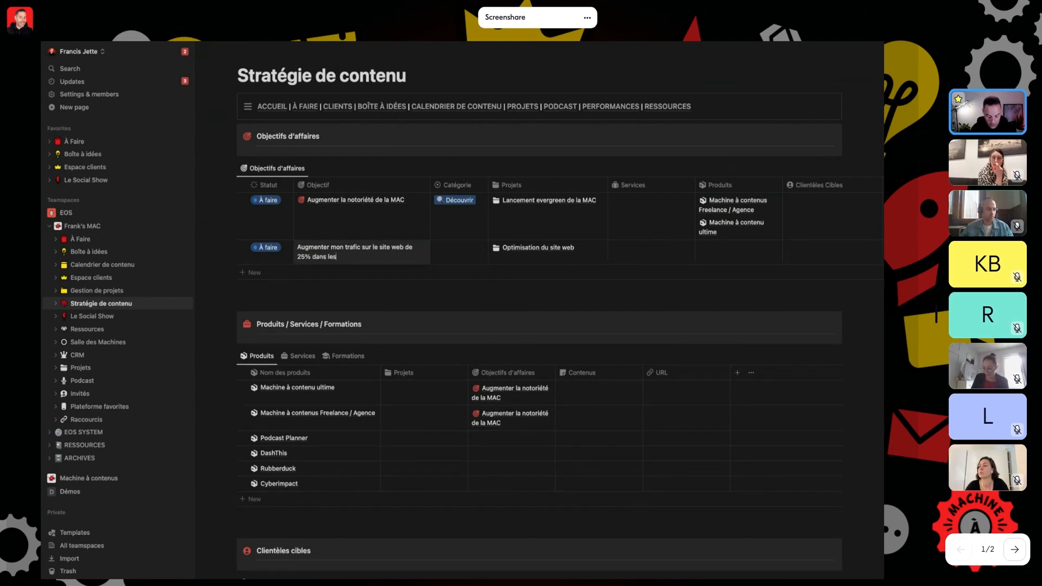
text( 3 prochains mois)
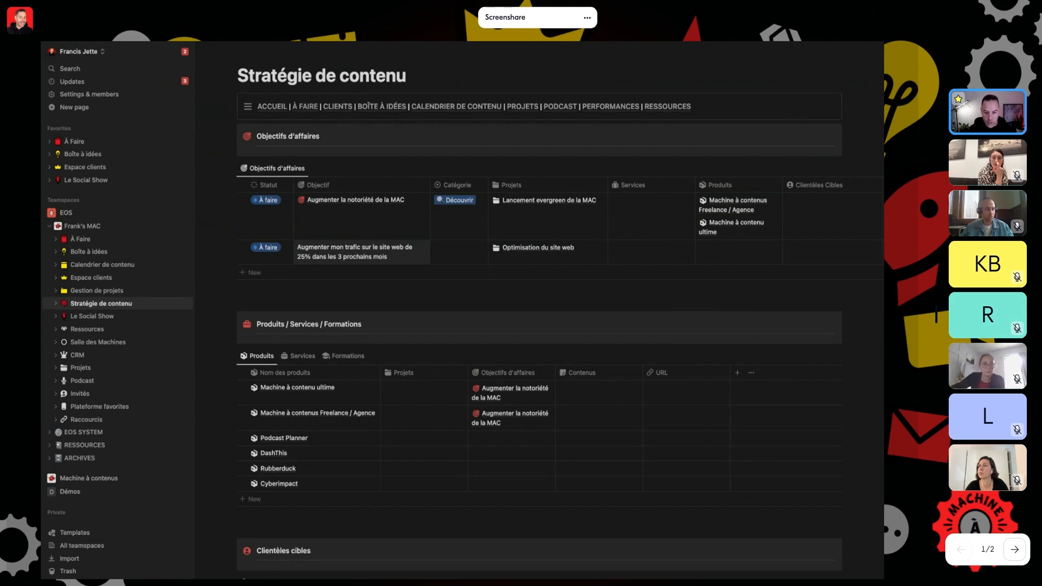
key(Escape)
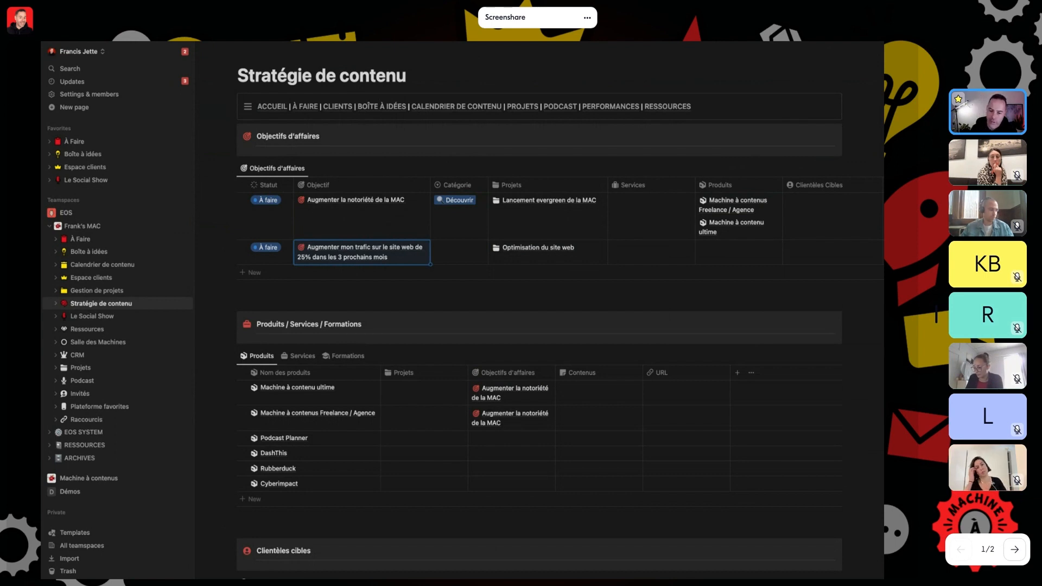
click(469, 249)
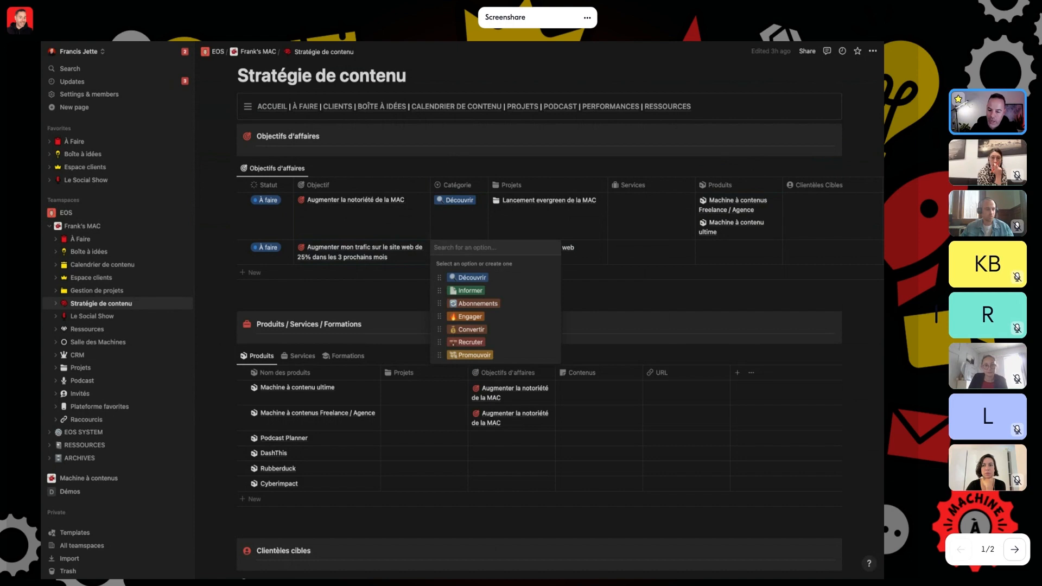
click(468, 319)
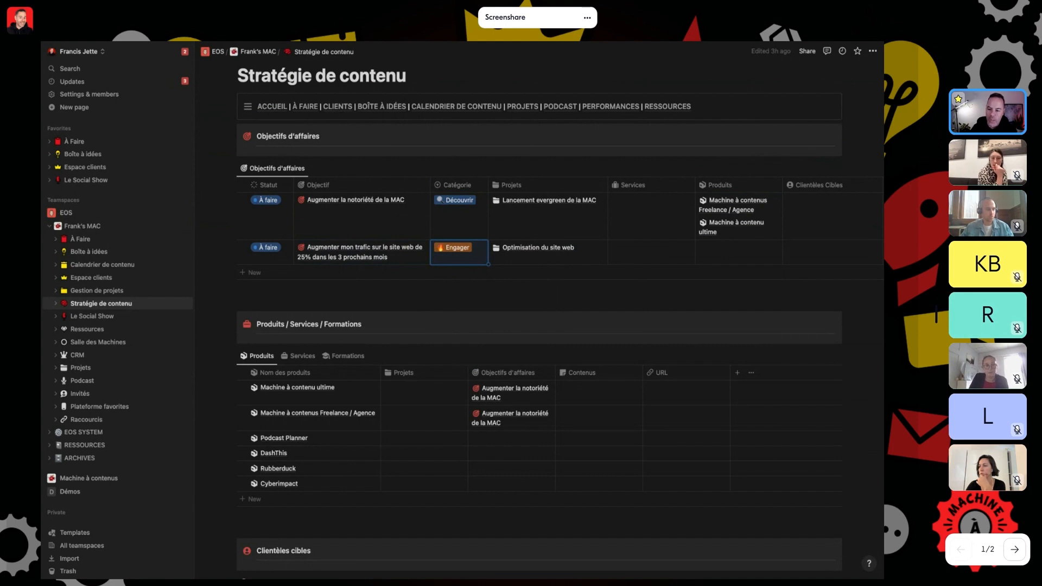
Link the services Consultations éclairs, Accompagnement Campagne de pub 23, Accompagnement 90, Accompagnement 5X, 5 @ 7 Créatif and Sprint demi-journée to the second objective
click(651, 247)
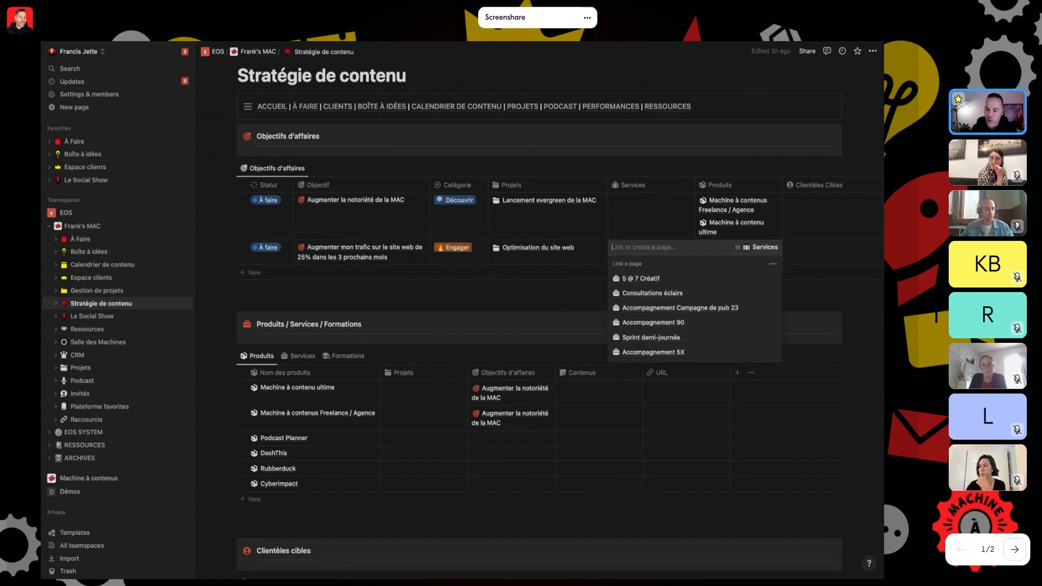
click(652, 293)
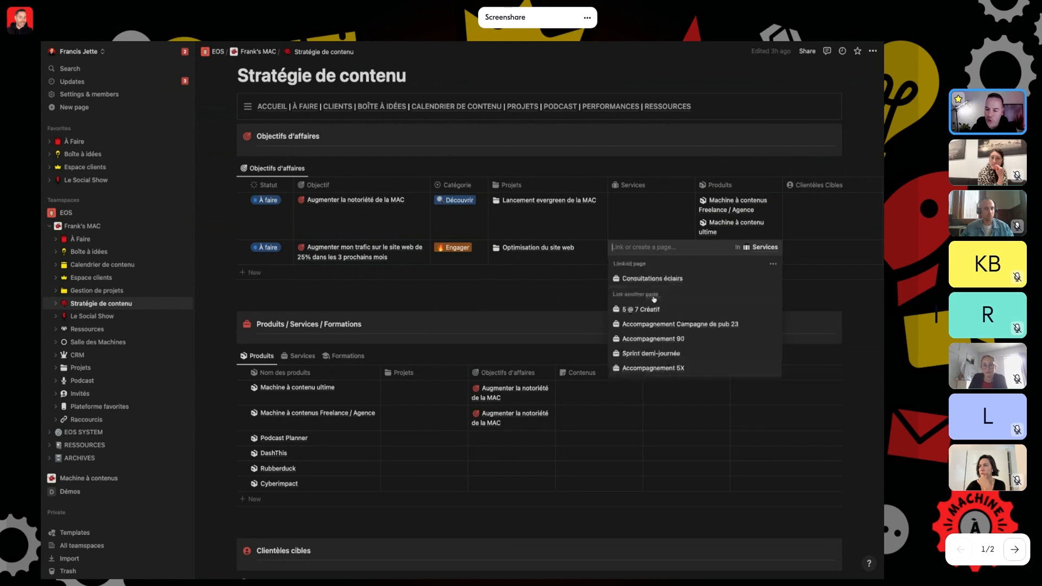
click(654, 324)
click(651, 339)
click(651, 368)
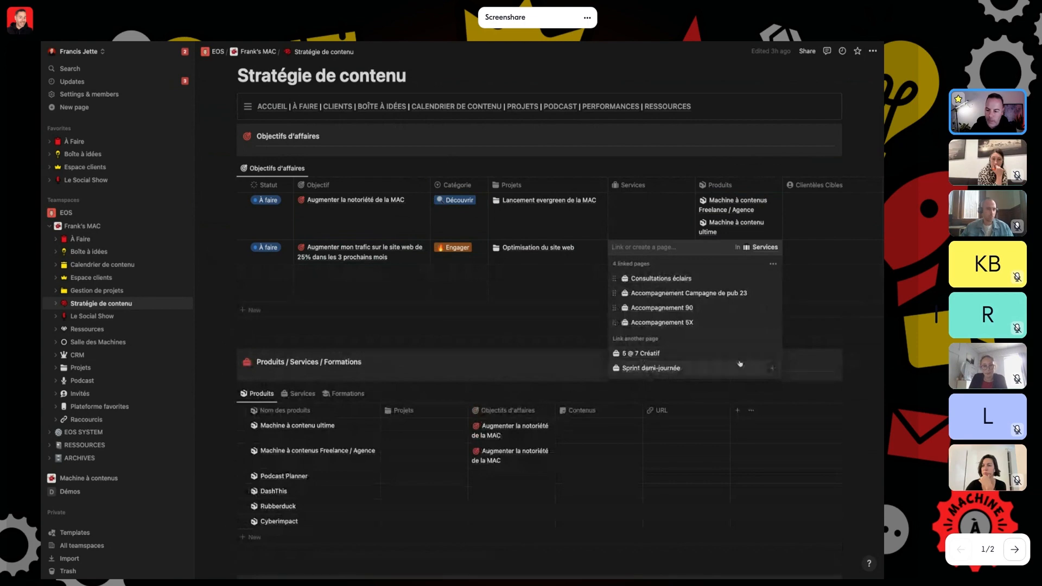
click(649, 353)
click(632, 368)
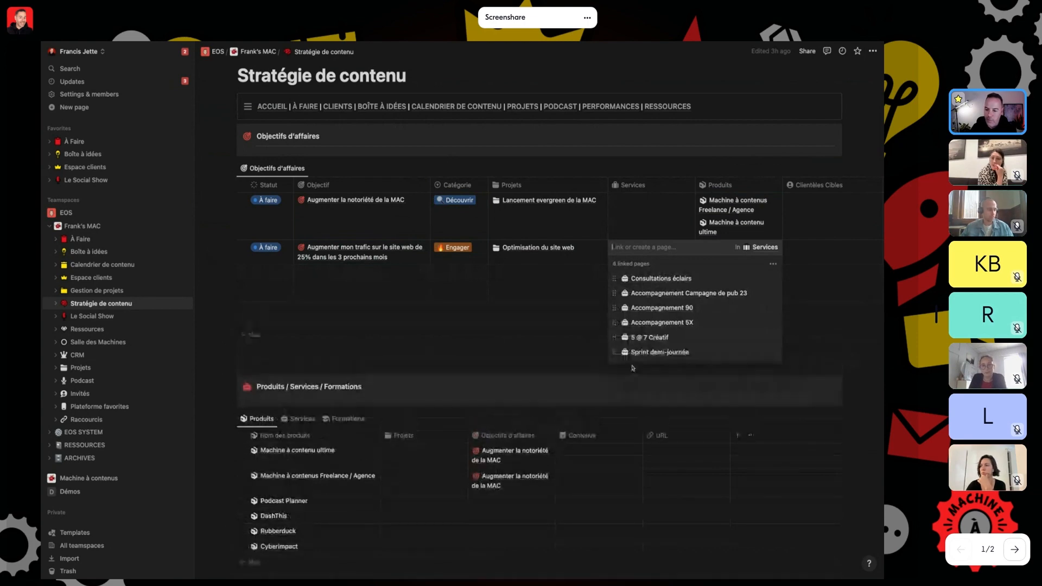
click(215, 292)
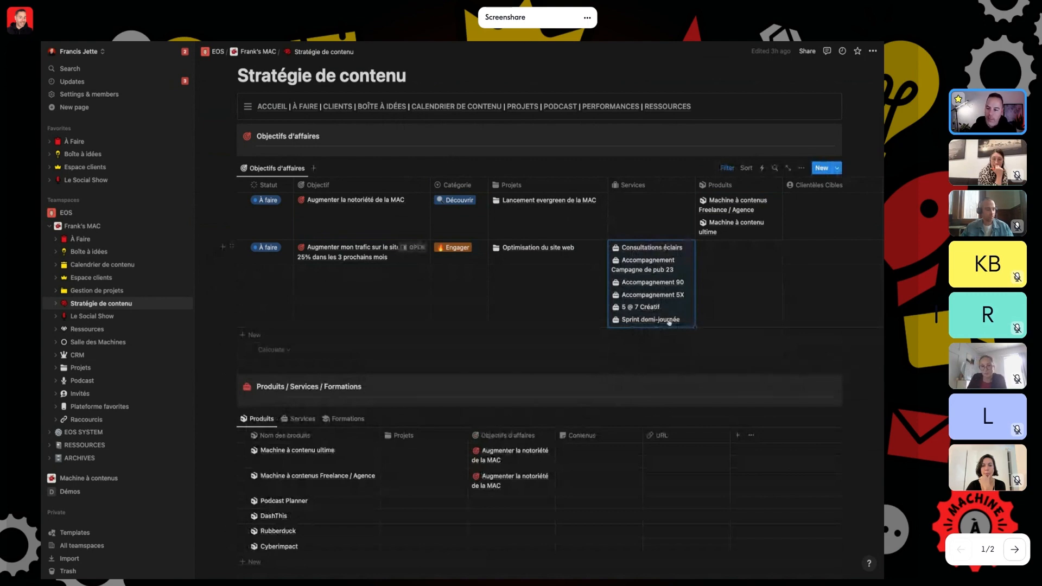
Link the product Machine à contenus Freelance / Agence to the website traffic objective
click(743, 251)
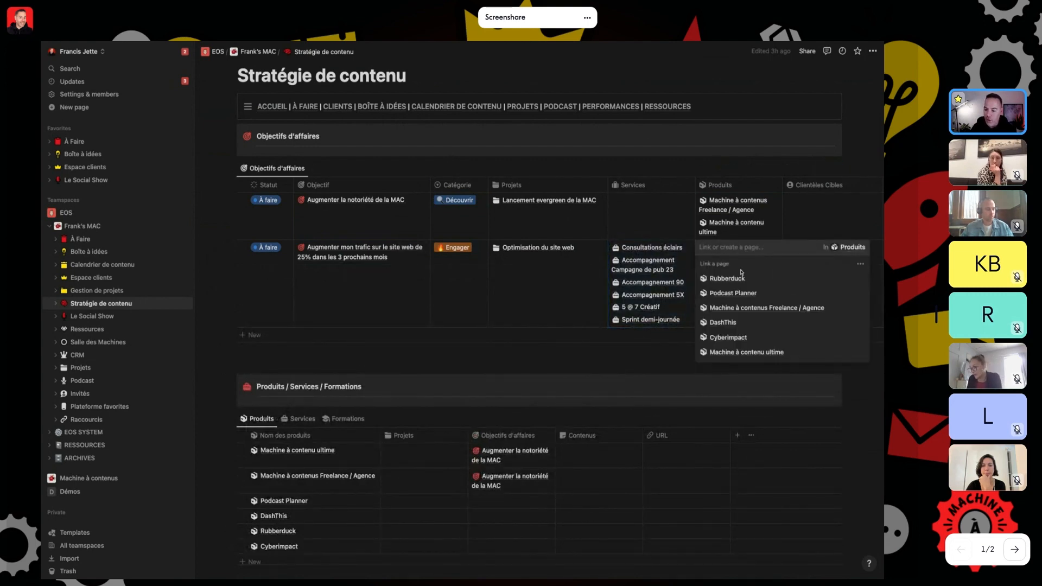
click(732, 308)
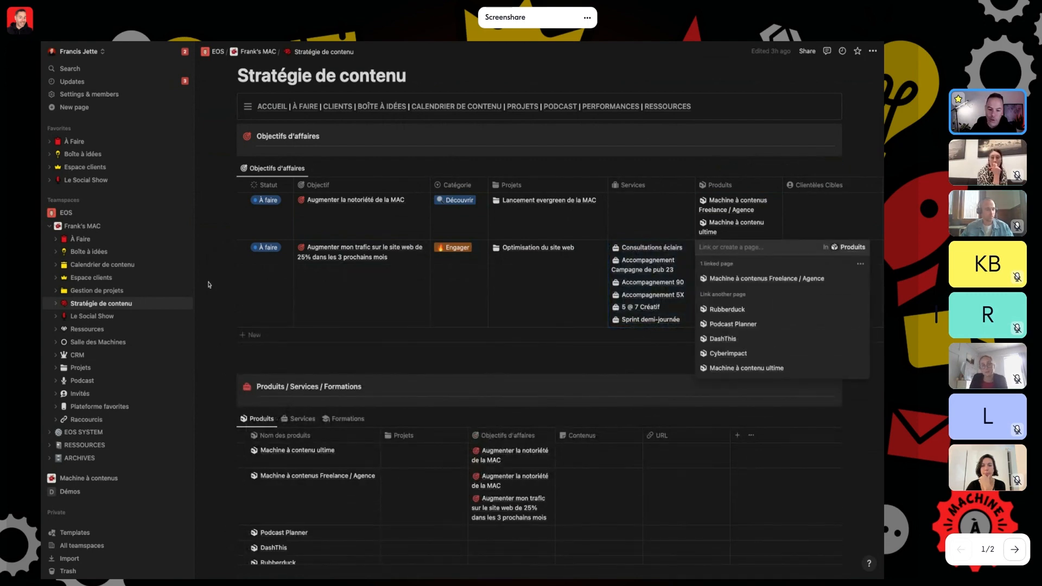
key(Escape)
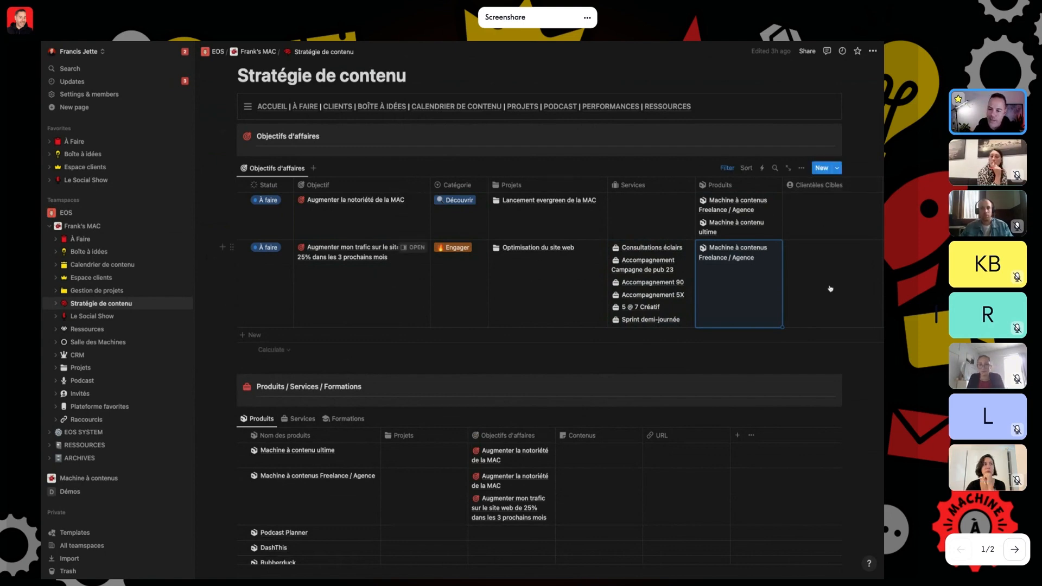
Move the Objectifs d'affaires column before Projets in the Produits table and link Lancement evergreen de la MAC to Machine à contenus Freelance / Agence
scroll(821, 280, down, 5)
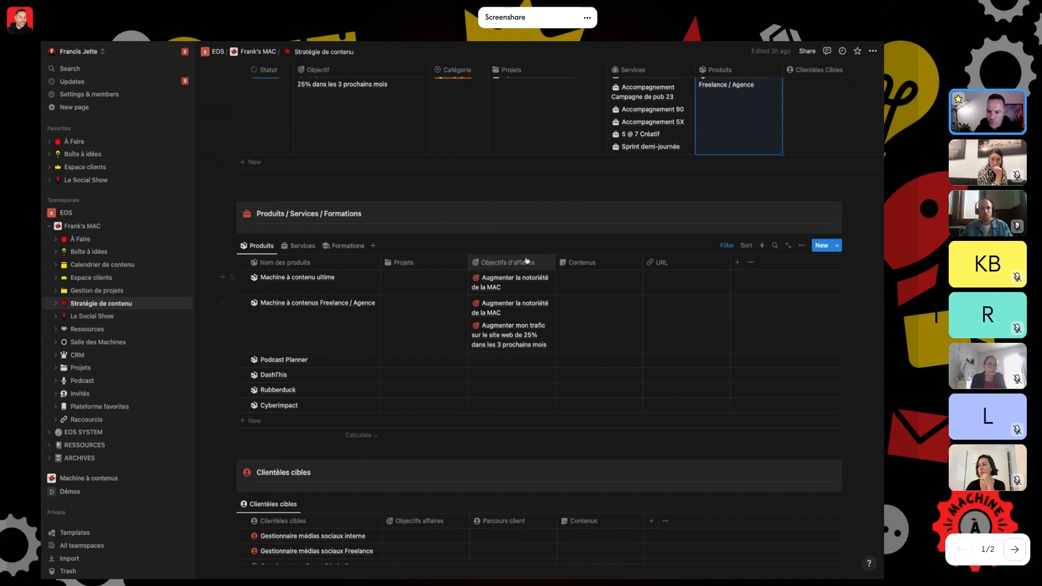
drag(527, 262, 446, 264)
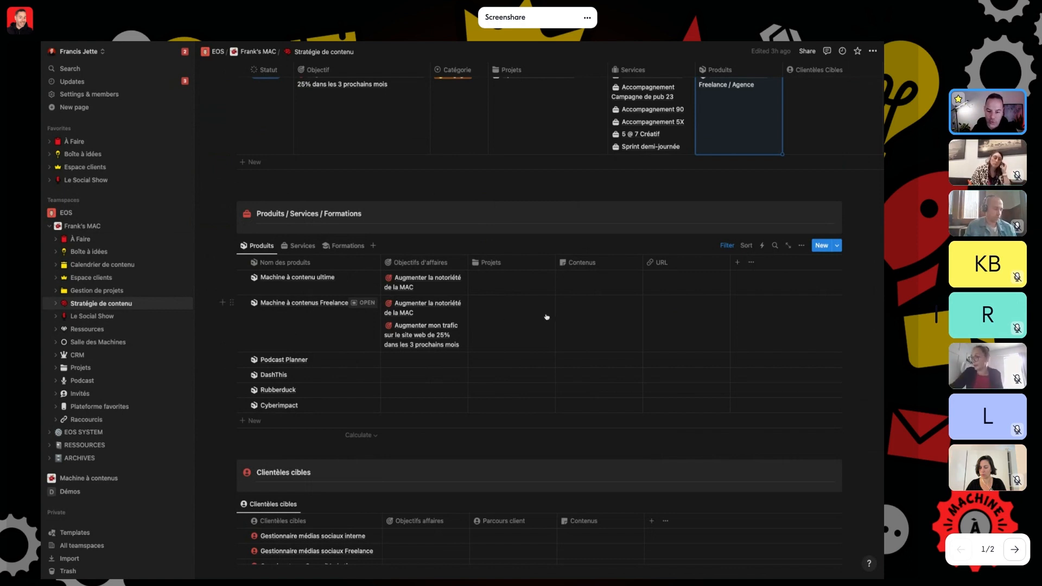
click(510, 314)
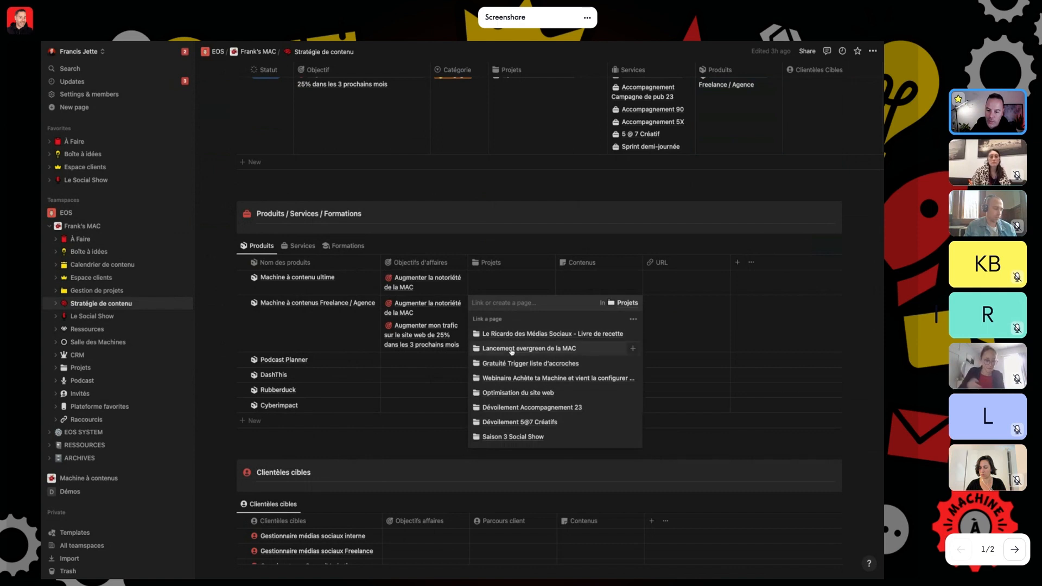
click(231, 331)
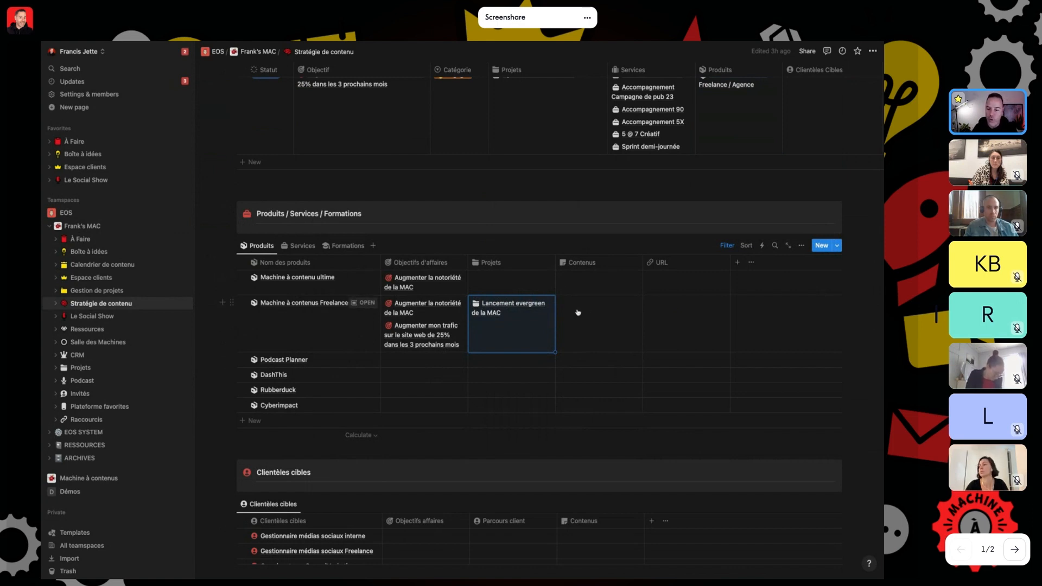
Add a third row to the Objectifs d'affaires table, leaving its default template title in place
scroll(431, 386, down, 3)
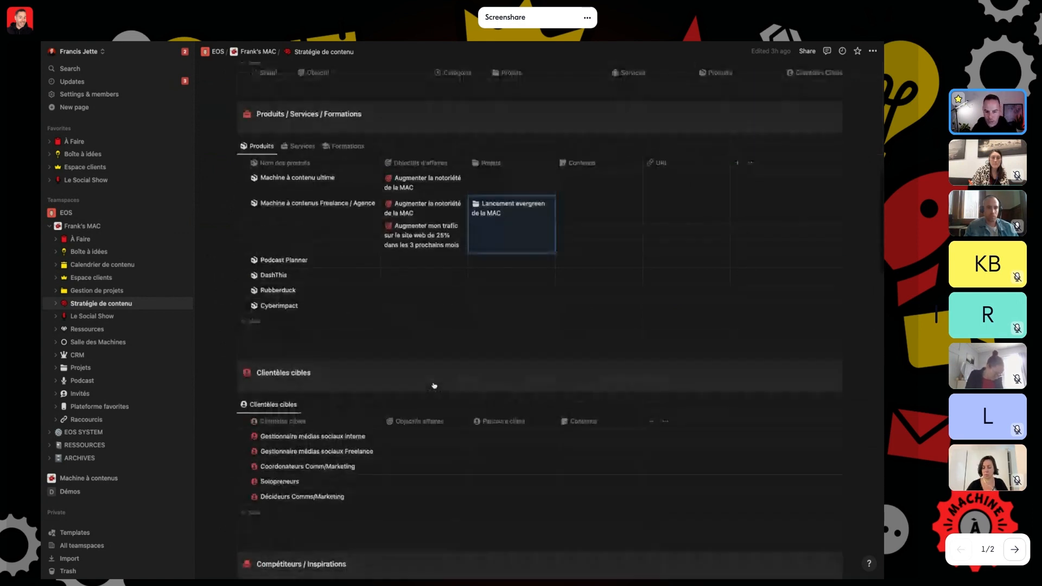
scroll(434, 386, up, 1)
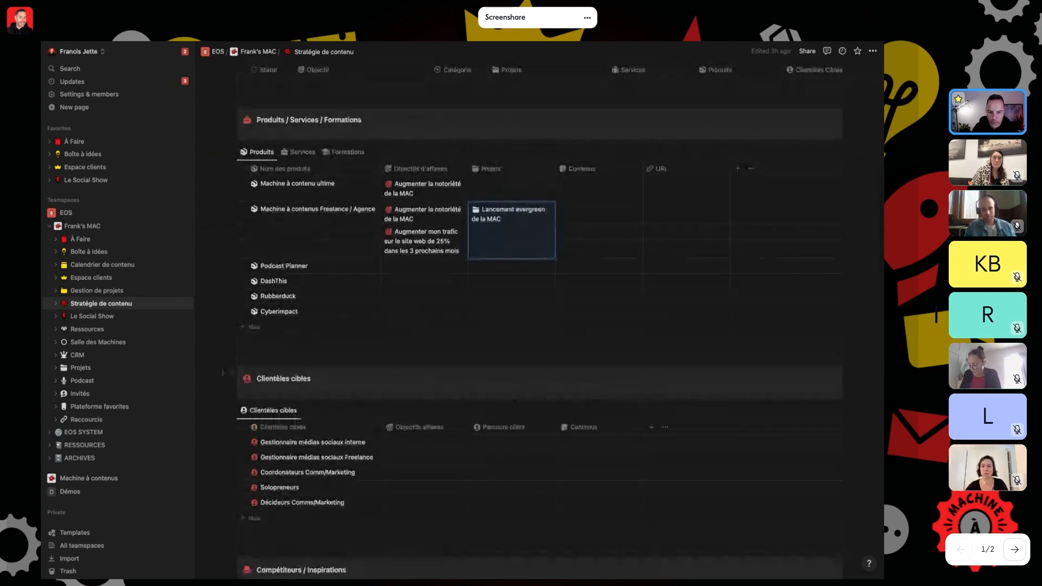
scroll(434, 386, up, 1)
scroll(537, 314, up, 3)
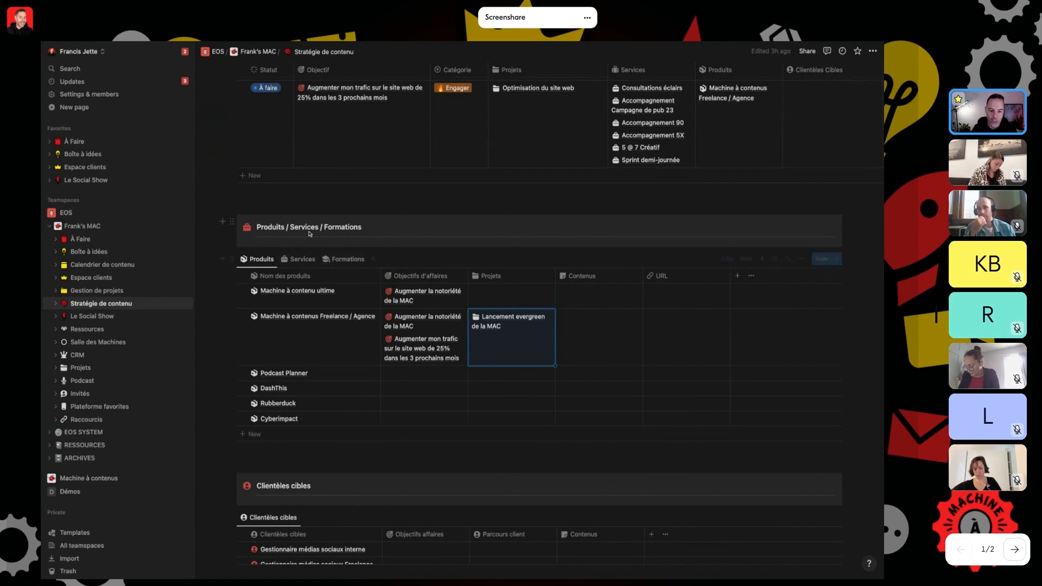
scroll(321, 227, up, 5)
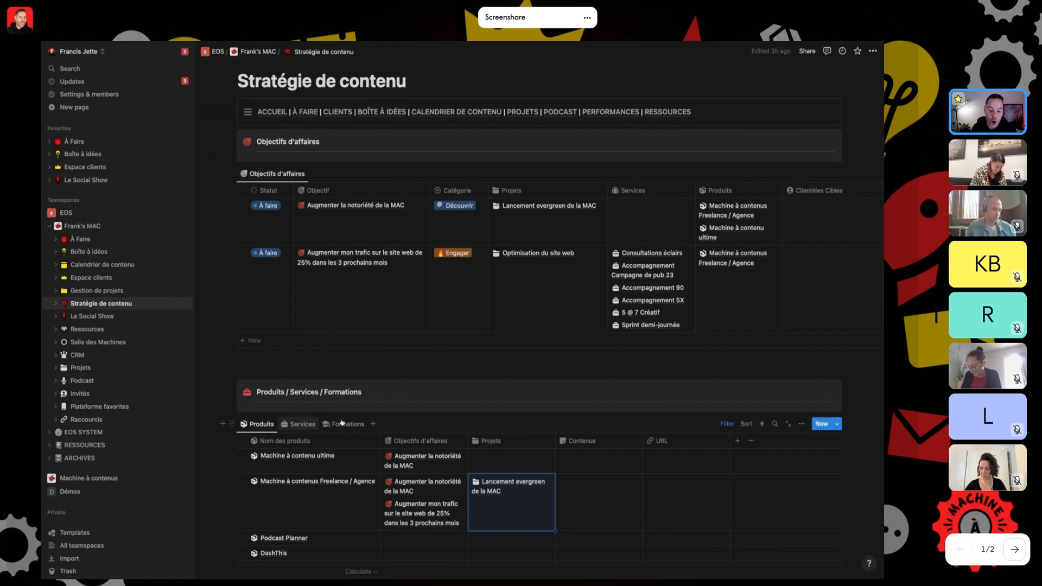
click(318, 340)
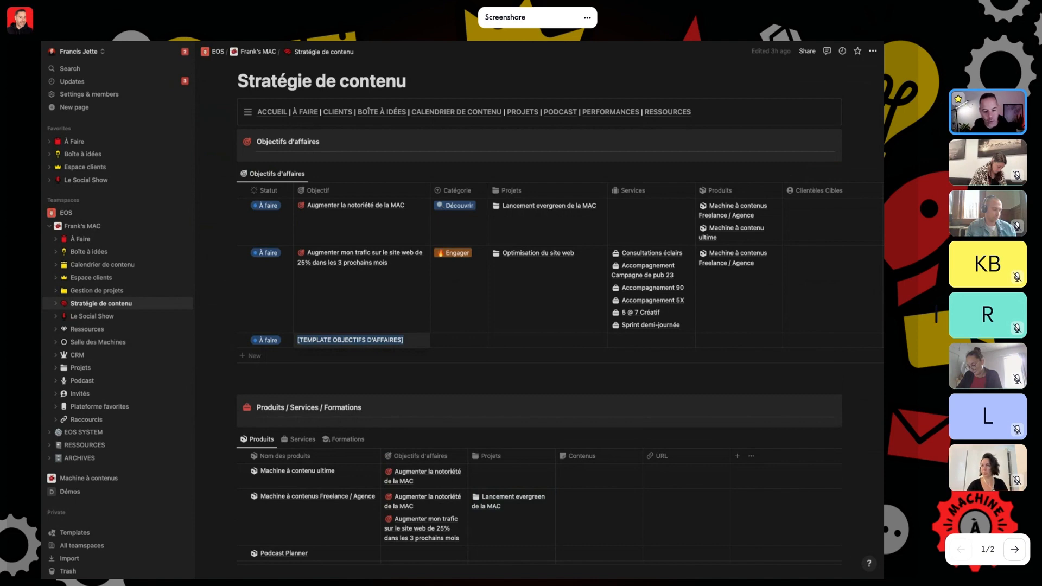
click(214, 341)
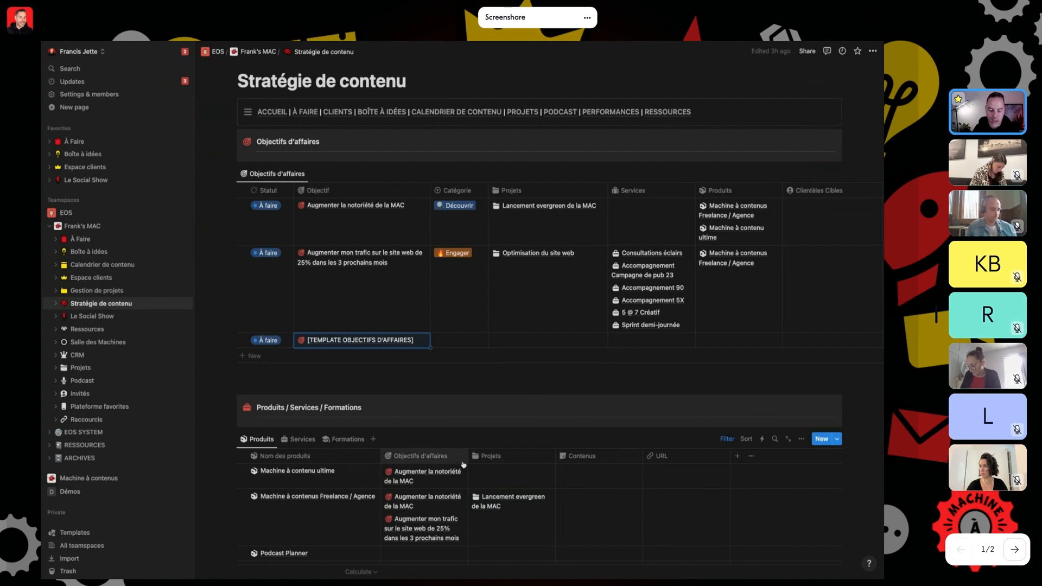
Open the Machine à contenu ultime product page and look at its properties and promotion planning table
scroll(463, 465, down, 5)
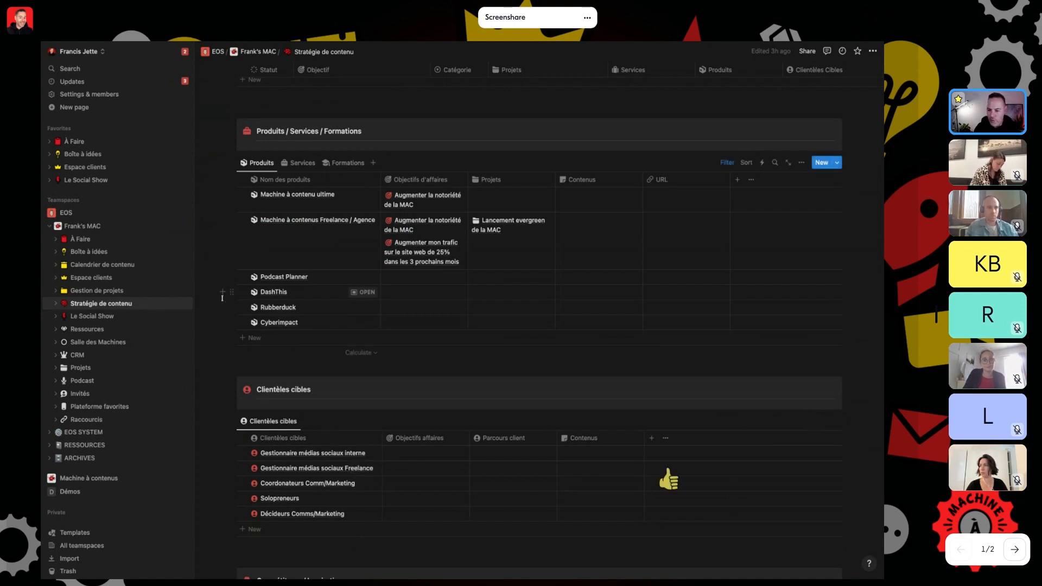
scroll(219, 300, down, 3)
scroll(222, 298, down, 1)
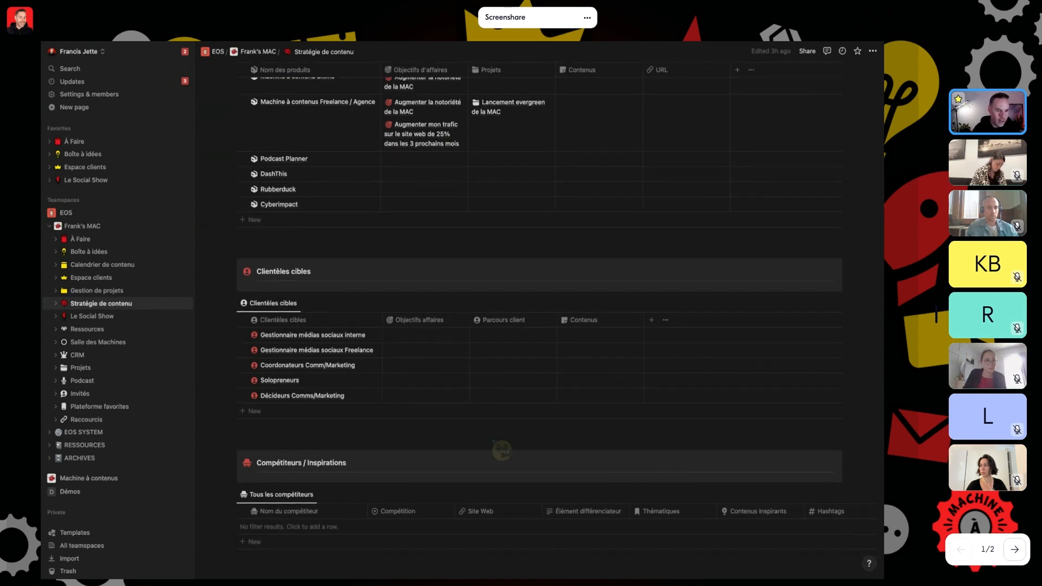
scroll(222, 298, up, 1)
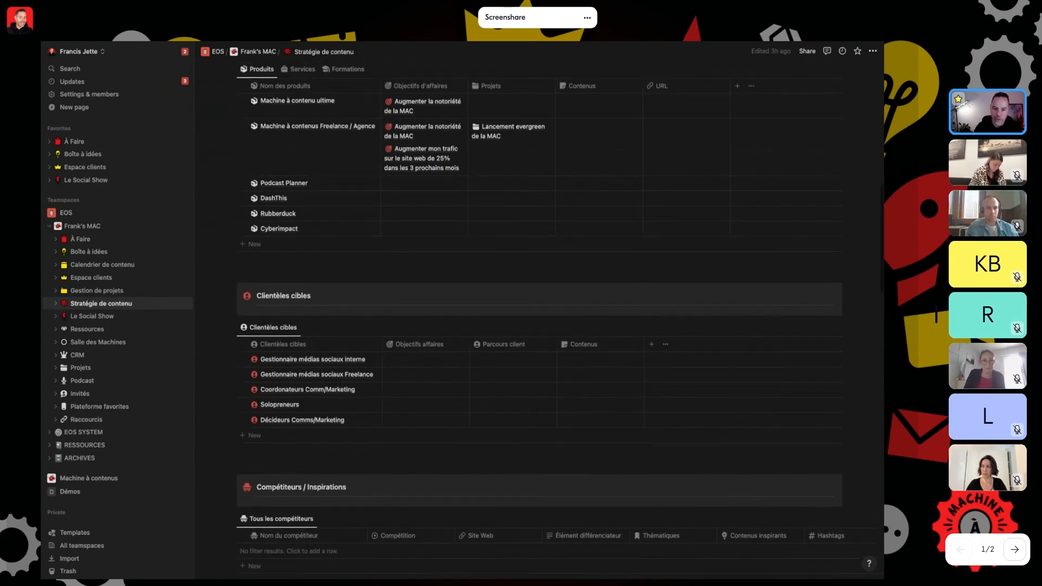
scroll(331, 231, up, 5)
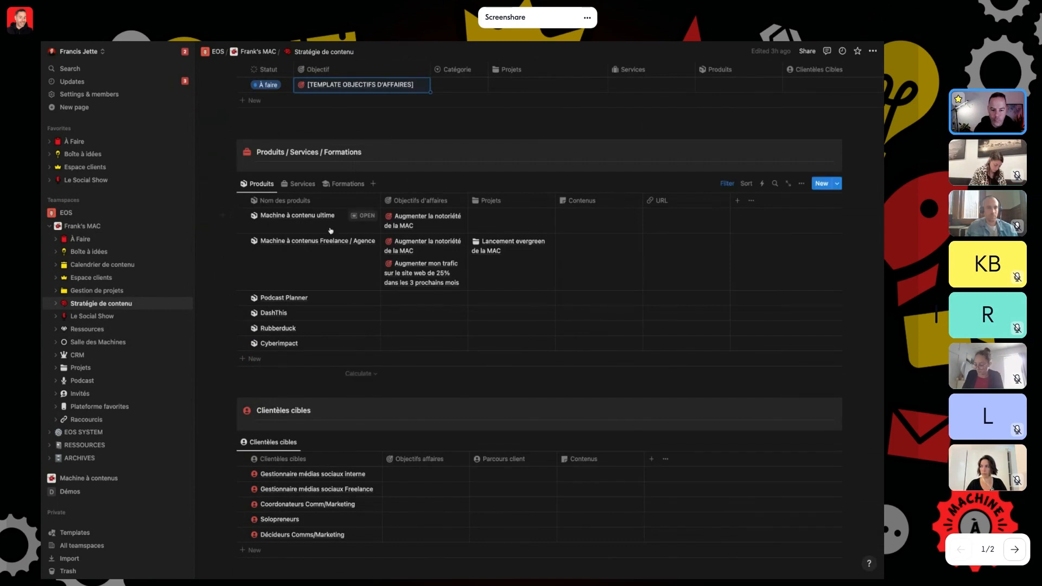
click(366, 217)
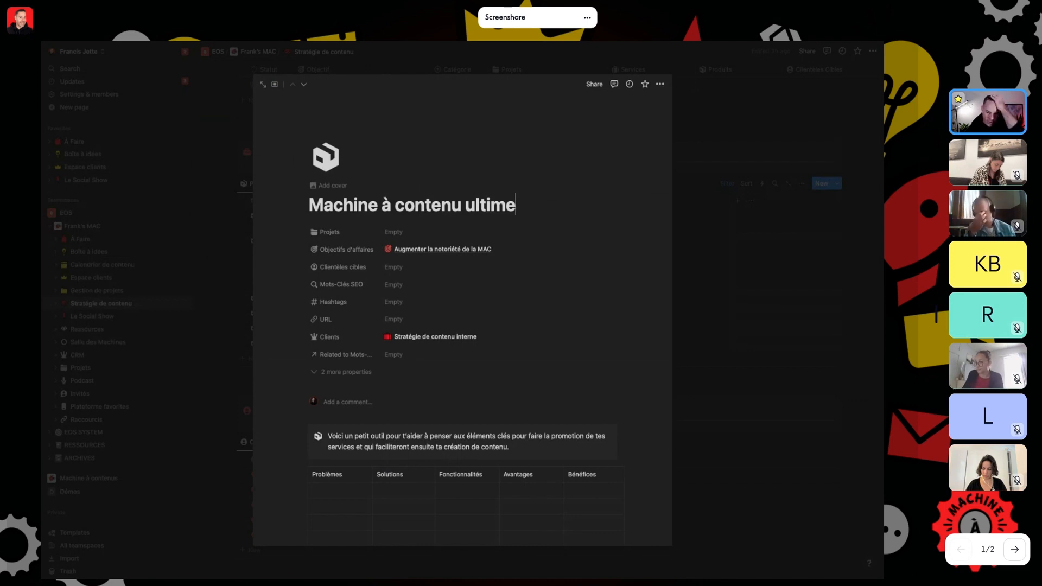
scroll(333, 316, down, 3)
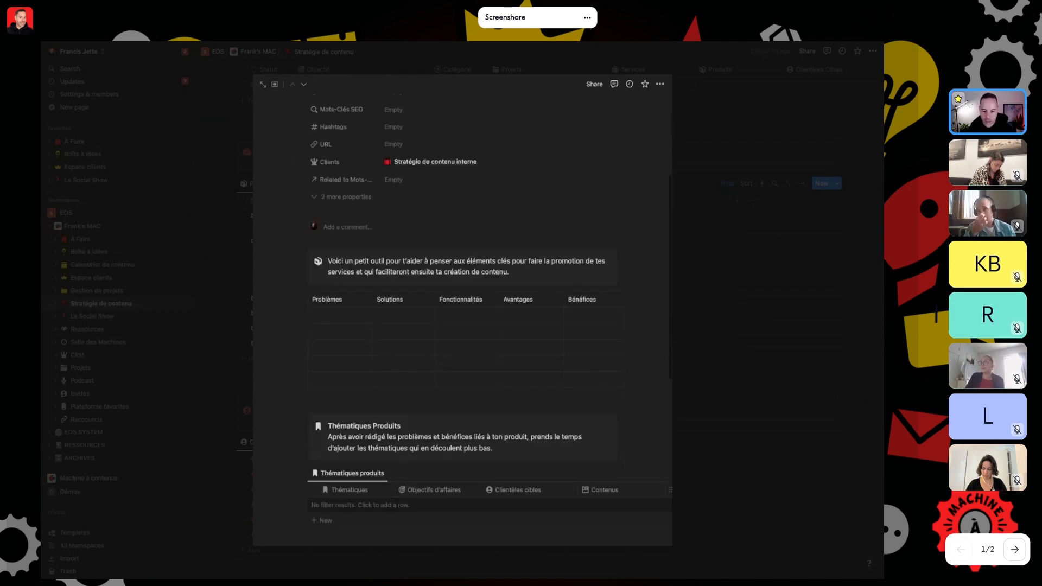
Go through the Problèmes, Solutions, Fonctionnalités, Avantages and Bénéfices columns of the product's planning table without entering anything
click(329, 317)
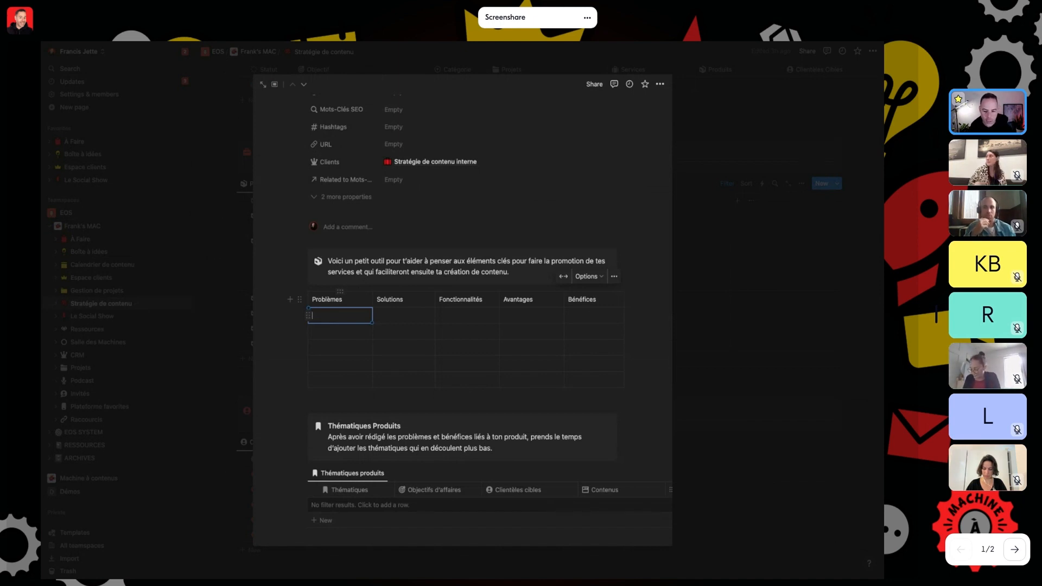
click(379, 313)
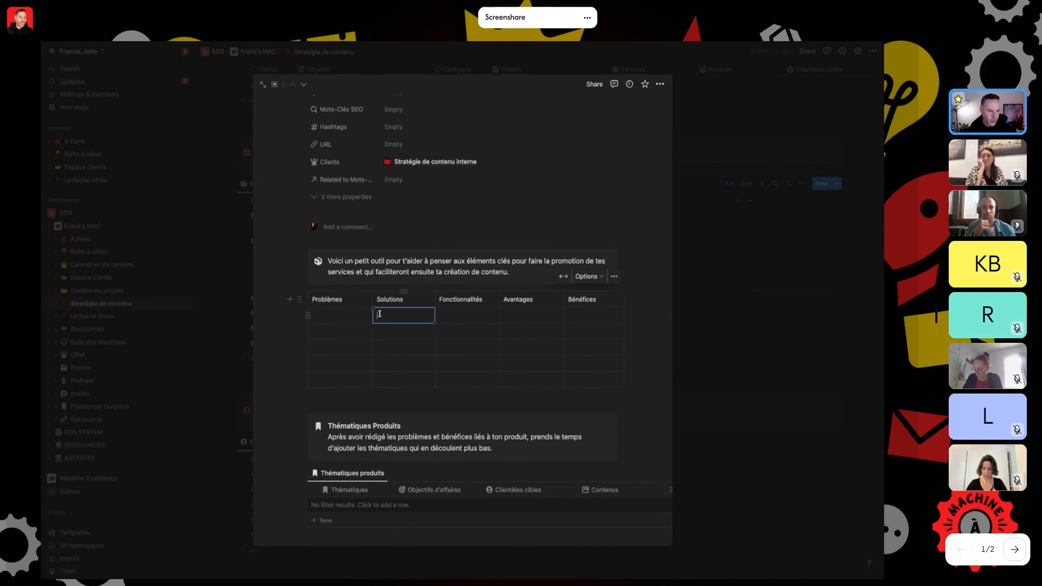
click(457, 316)
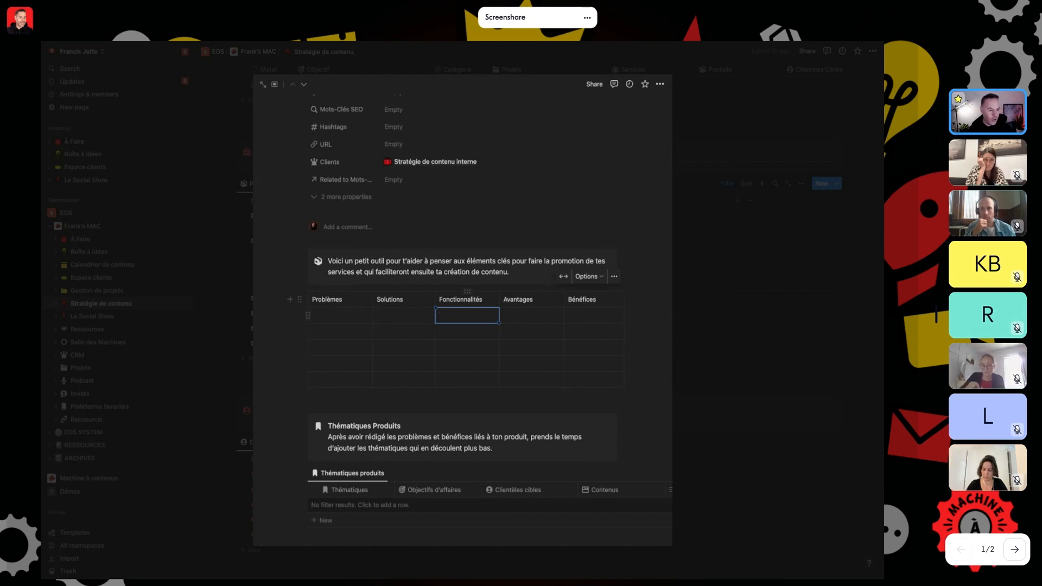
click(505, 313)
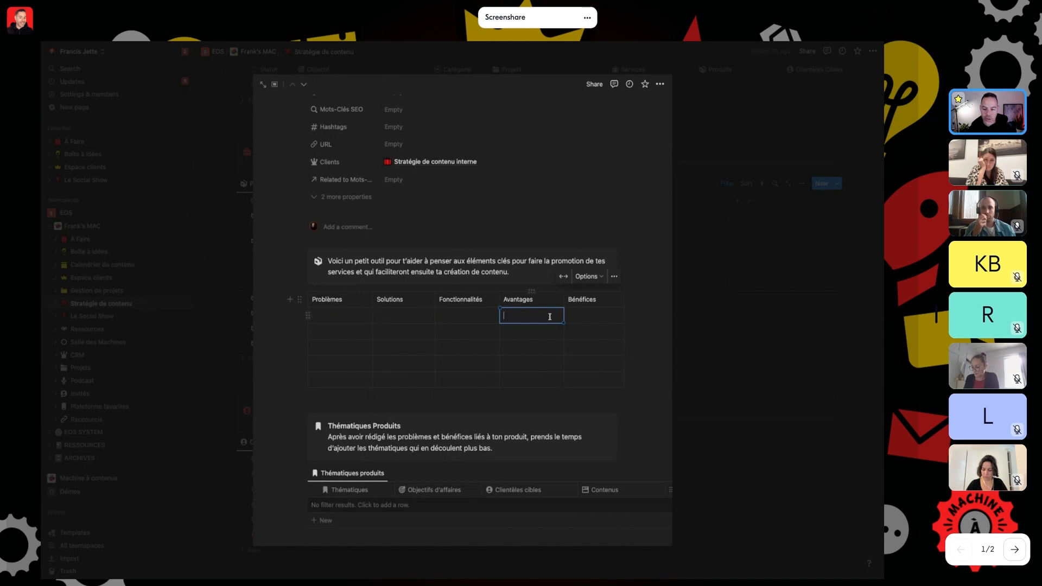
click(588, 316)
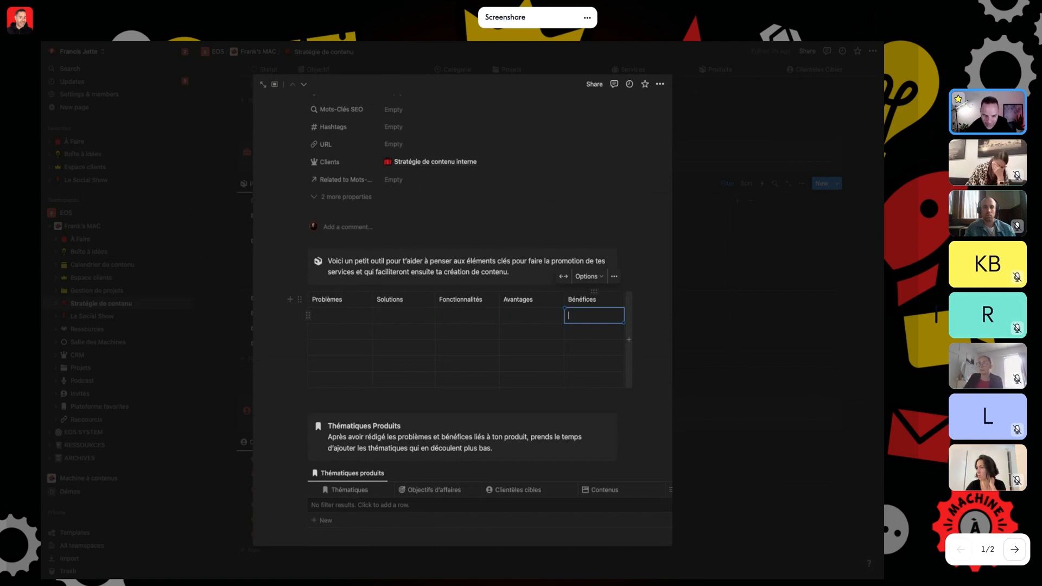
Review the Thématiques Produits and Contenus par produits sections of the product page and close it
scroll(380, 348, down, 3)
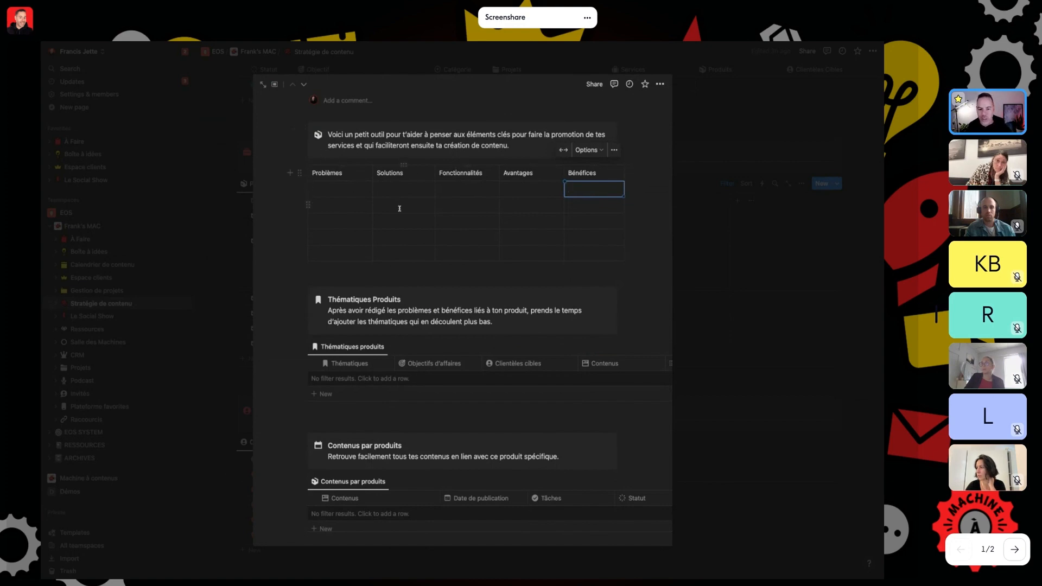
scroll(407, 189, up, 5)
scroll(409, 272, down, 5)
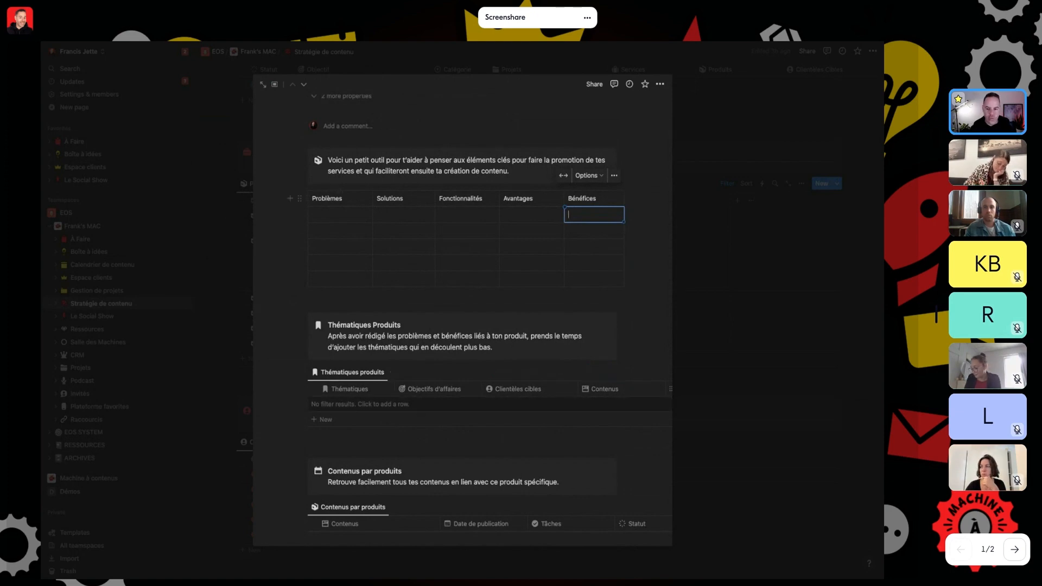
scroll(462, 309, up, 4)
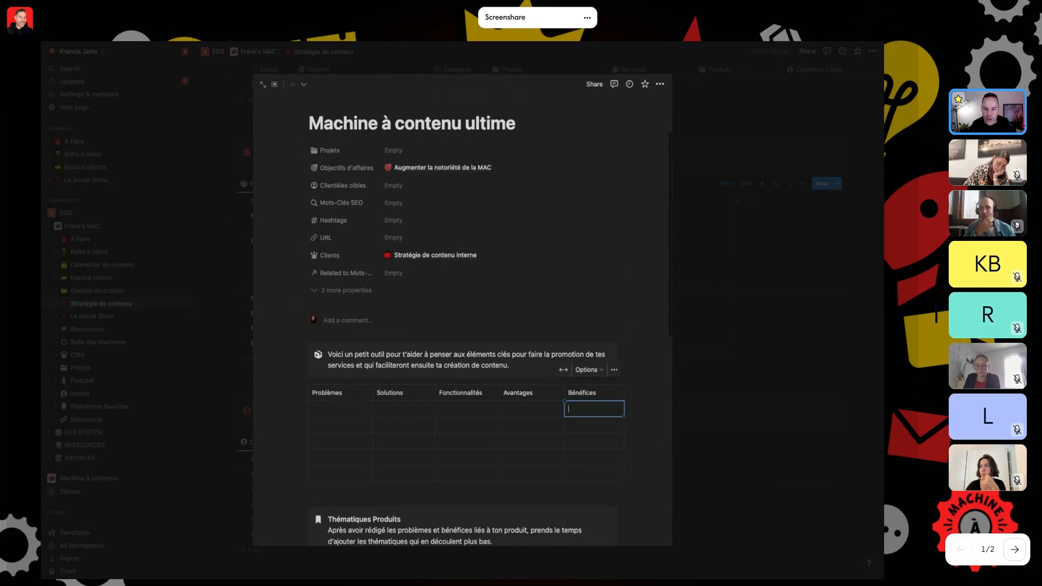
click(224, 216)
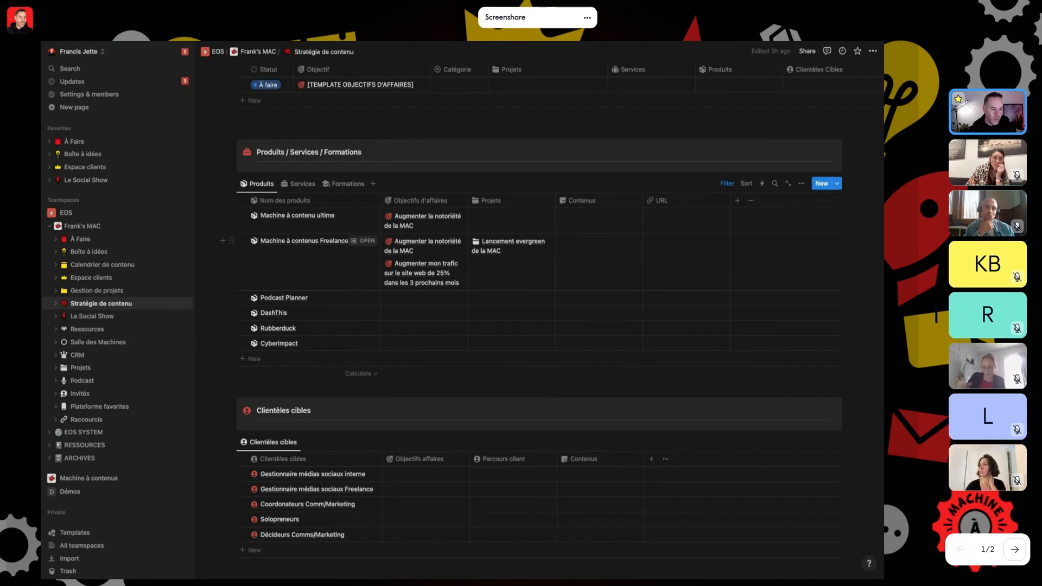
Open the Gestionnaire médias sociaux interne page from the Clientèles cibles table
scroll(539, 309, down, 3)
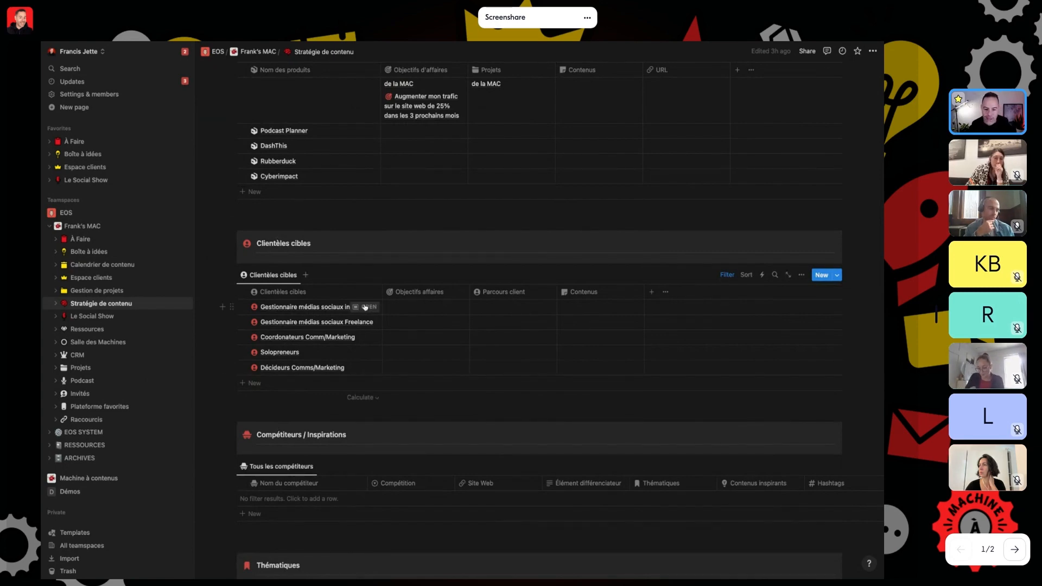
click(363, 307)
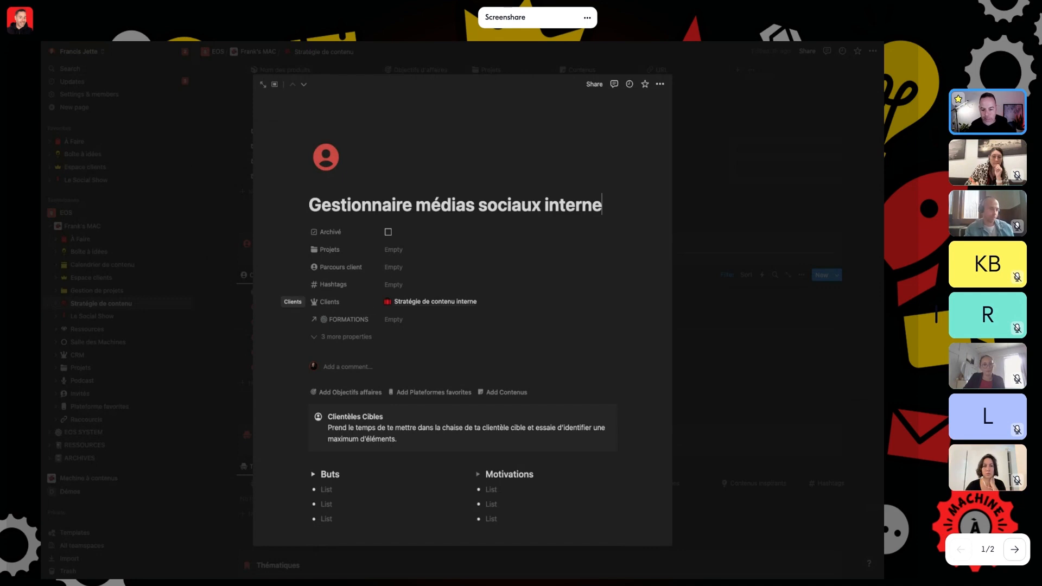
Enter "Employé" as the first bullet under Démographie on the Gestionnaire médias sociaux interne page
scroll(364, 308, down, 3)
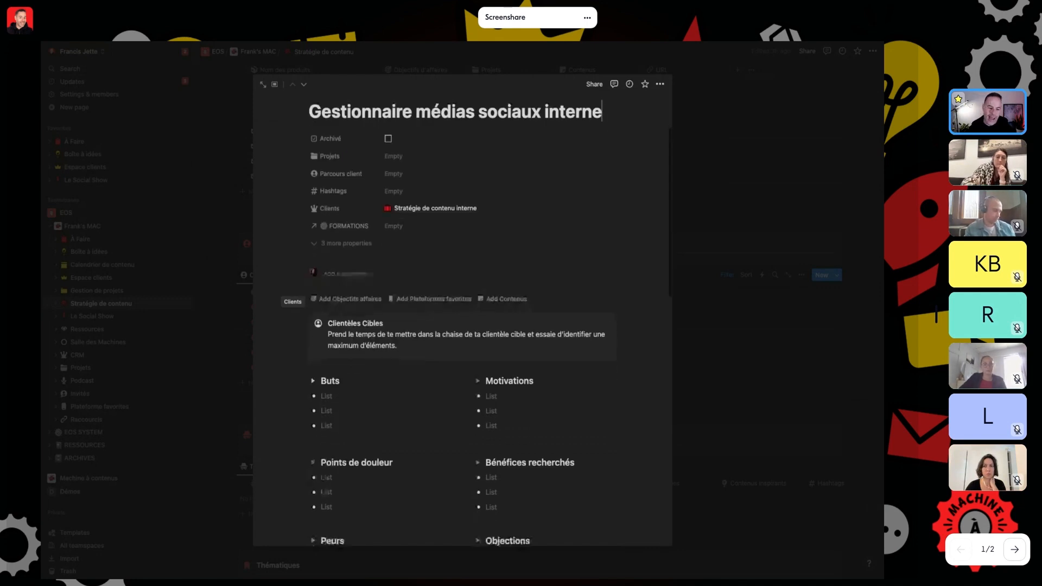
scroll(462, 310, down, 5)
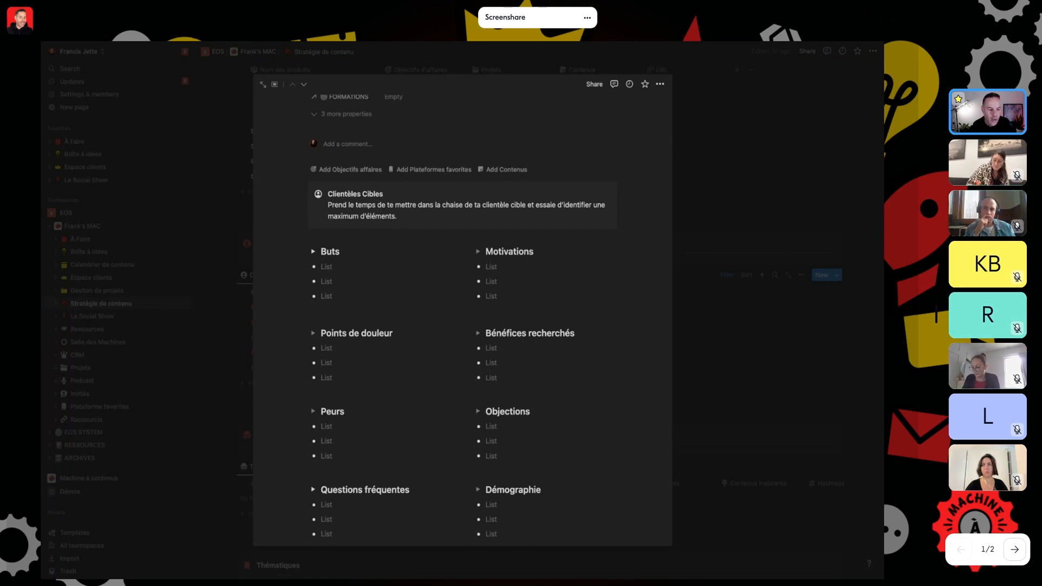
scroll(462, 309, down, 1)
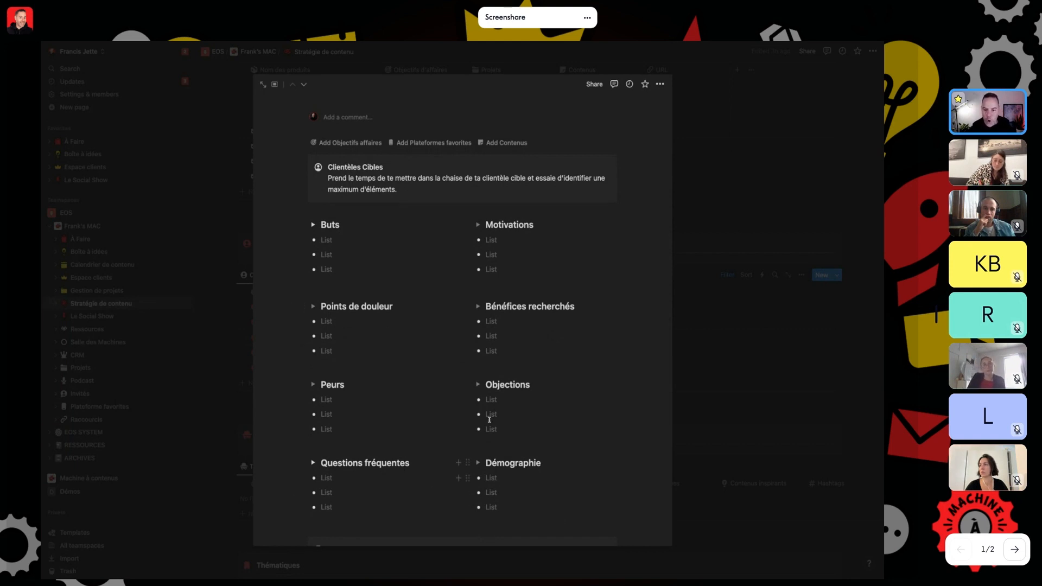
scroll(553, 199, up, 5)
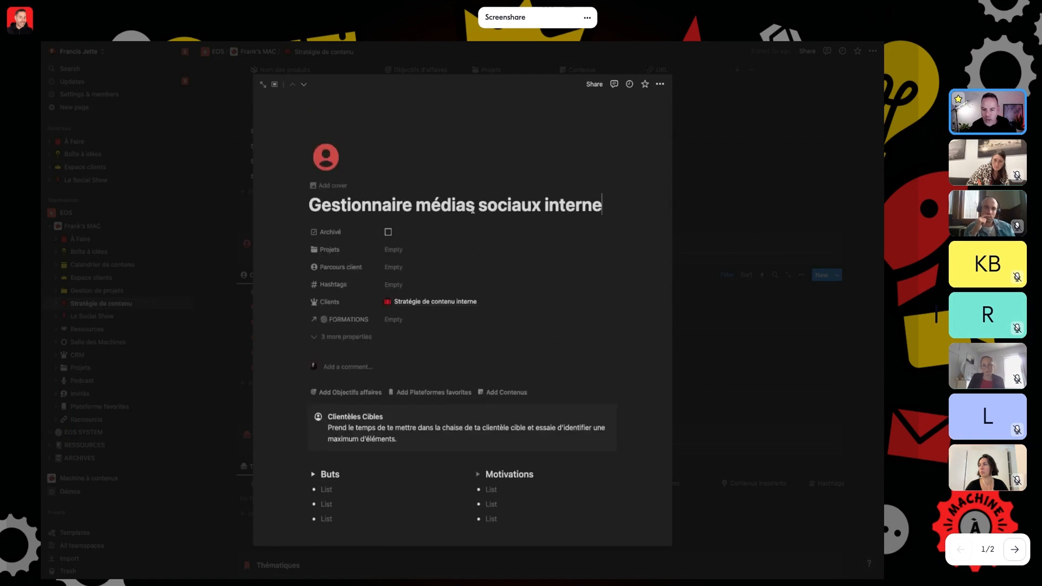
scroll(521, 304, down, 5)
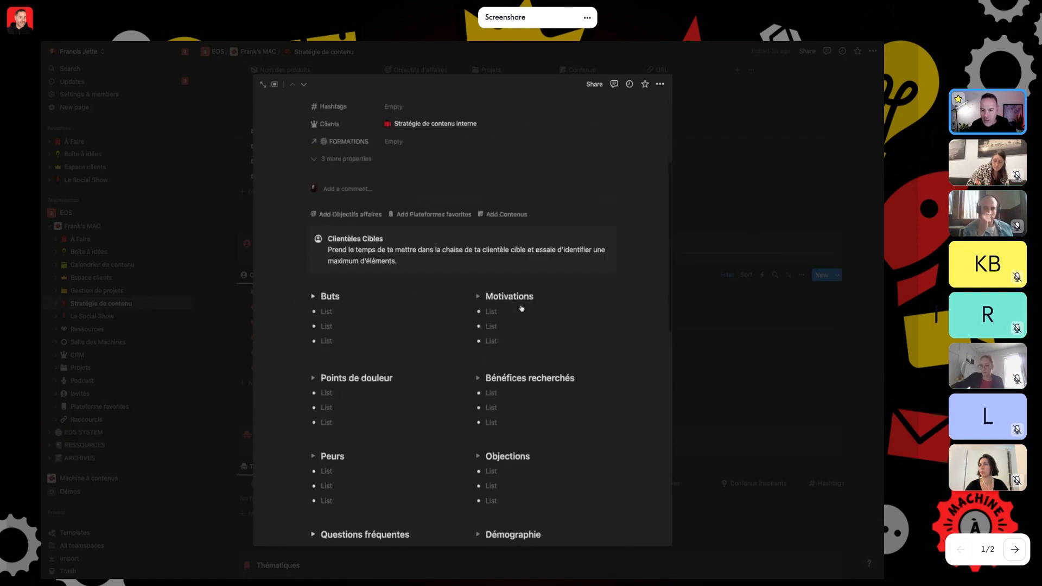
scroll(521, 308, down, 2)
click(500, 371)
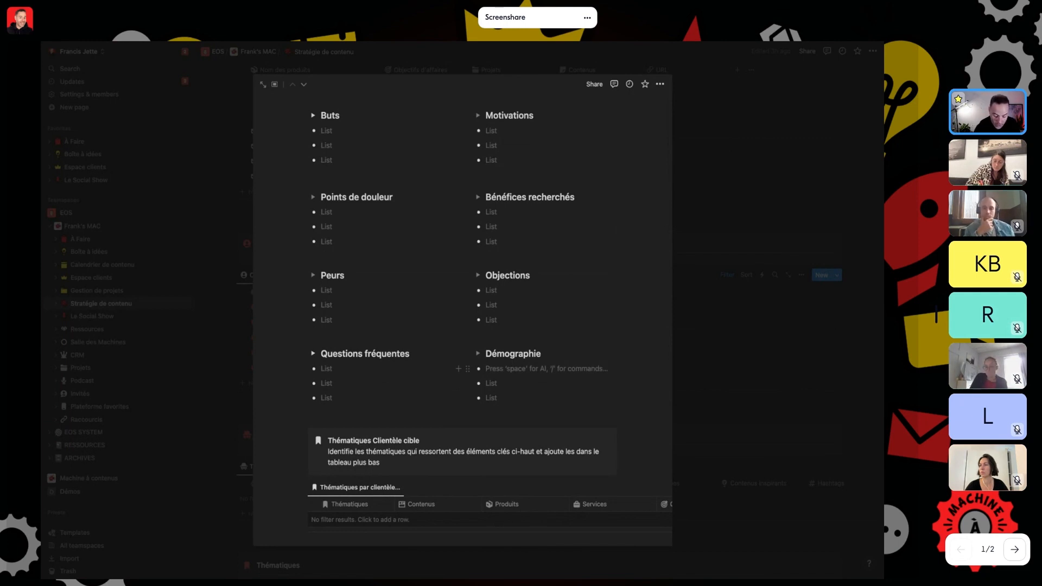
text(Employé)
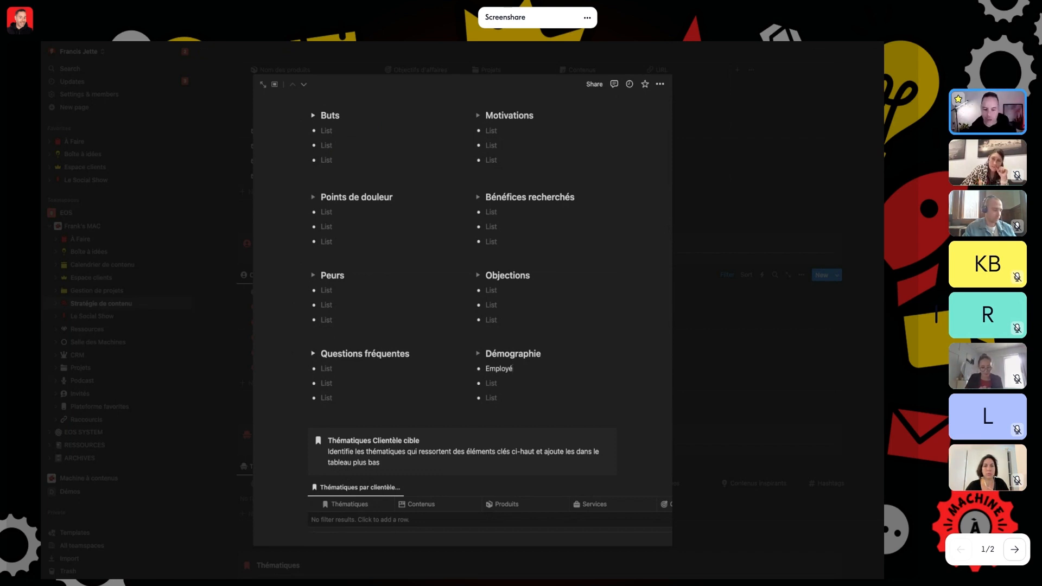
Add a row to the Thématiques par clientèle table and clear its template title
scroll(469, 302, up, 5)
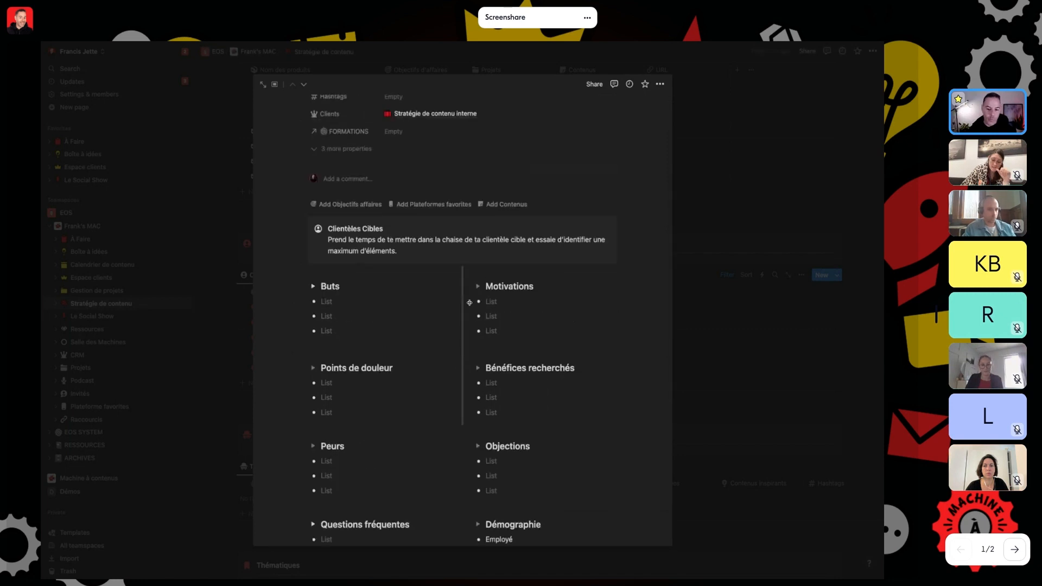
scroll(480, 403, down, 5)
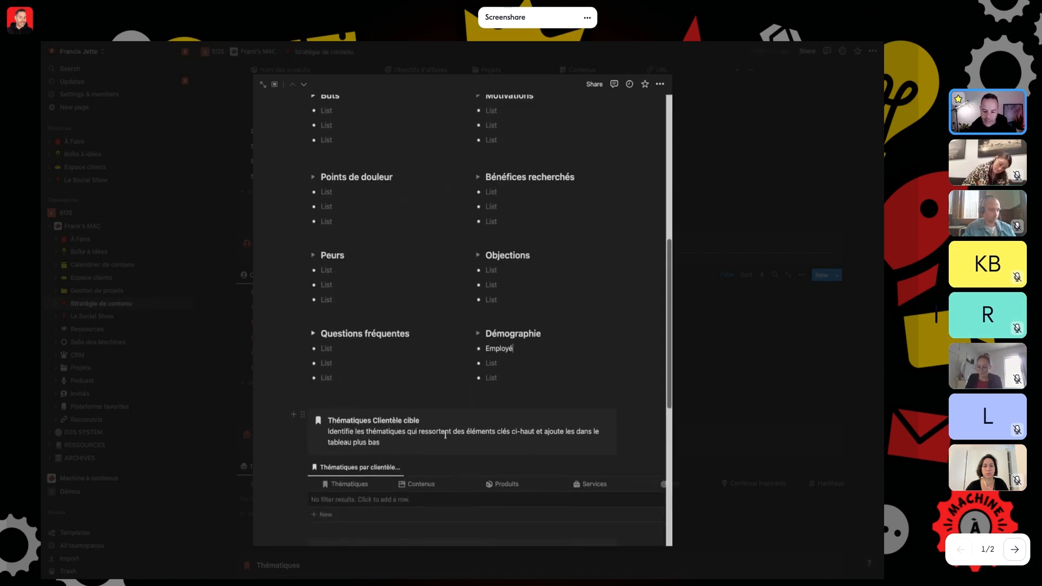
scroll(445, 434, down, 2)
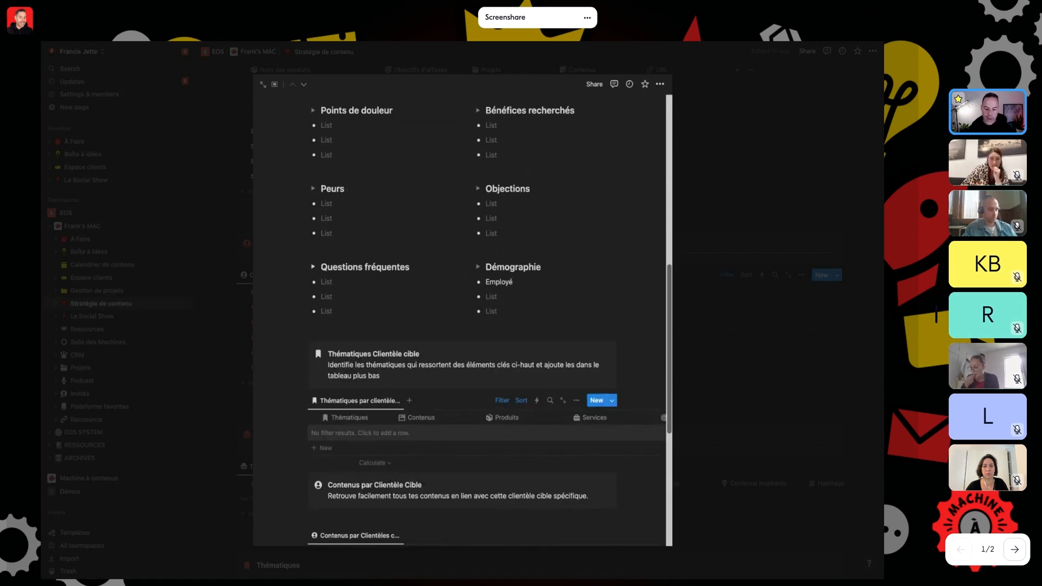
click(380, 433)
key(super+a)
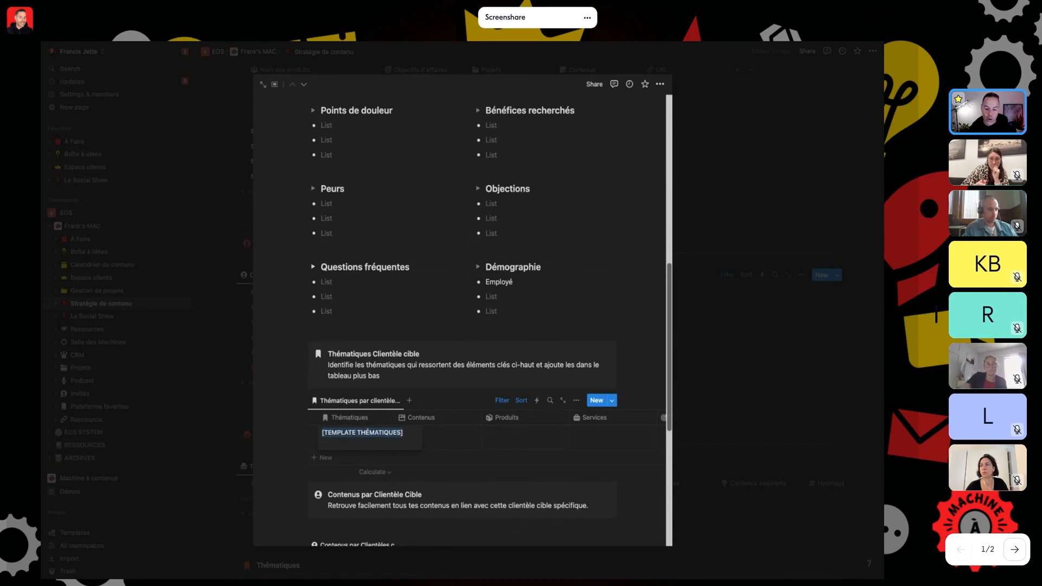
key(BackSpace)
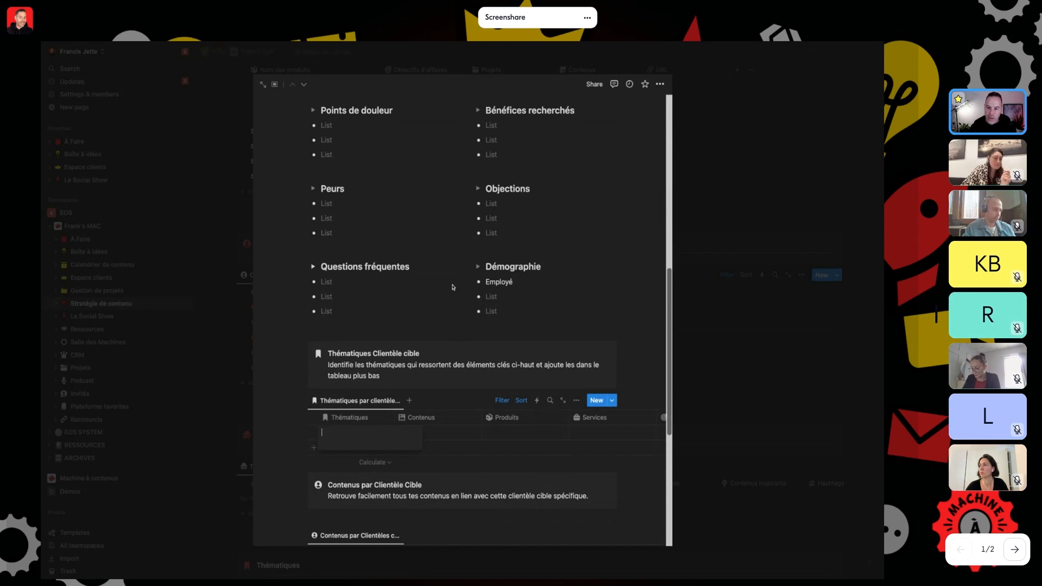
Under Objections, enter the bullets "Médias sociaux c'est pas rentable" and "Ca vaut pas la peine d'investir en pub"
click(495, 205)
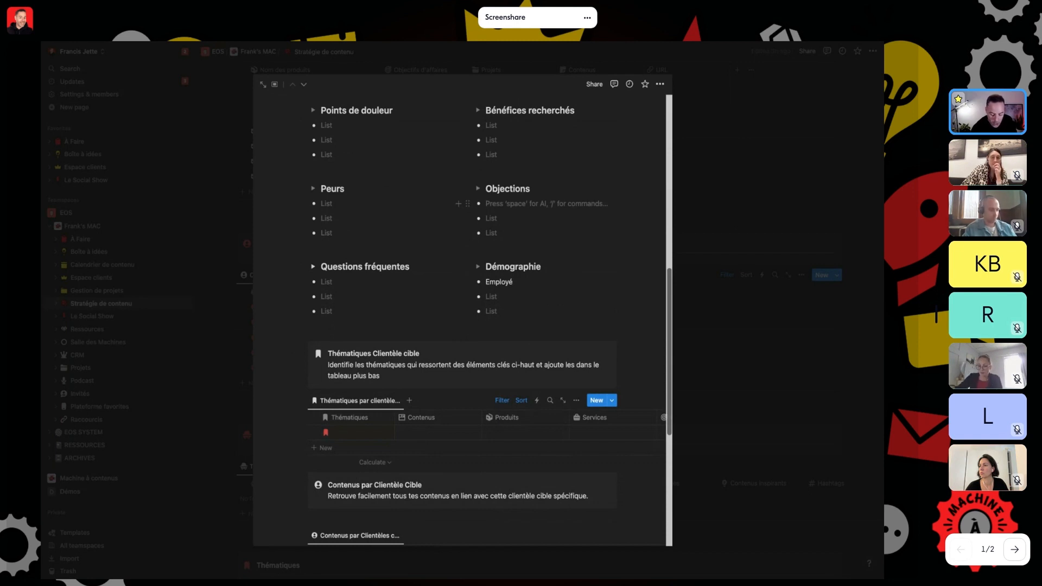
text(Médias so)
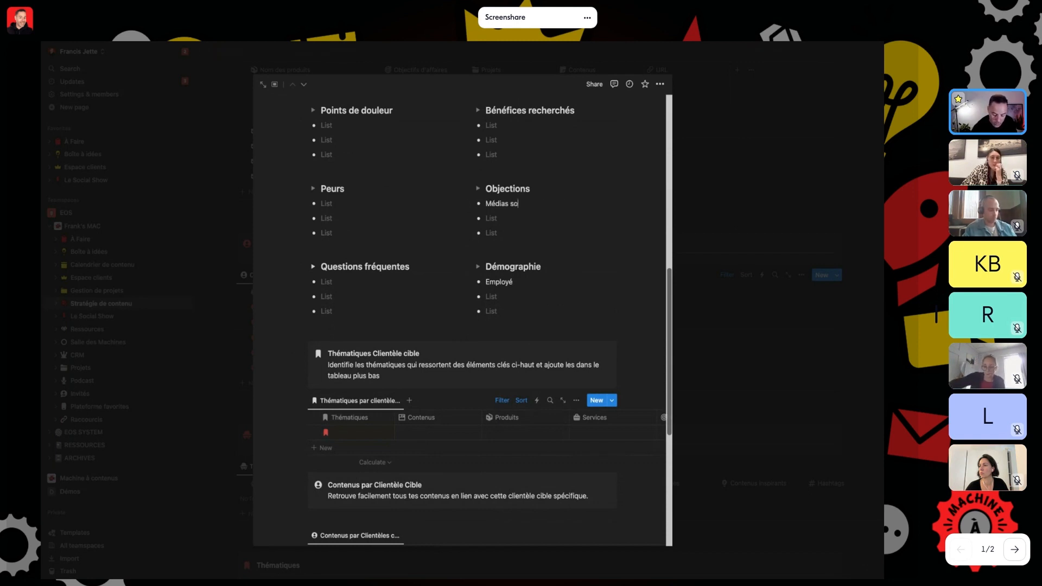
text(ciaux c'est )
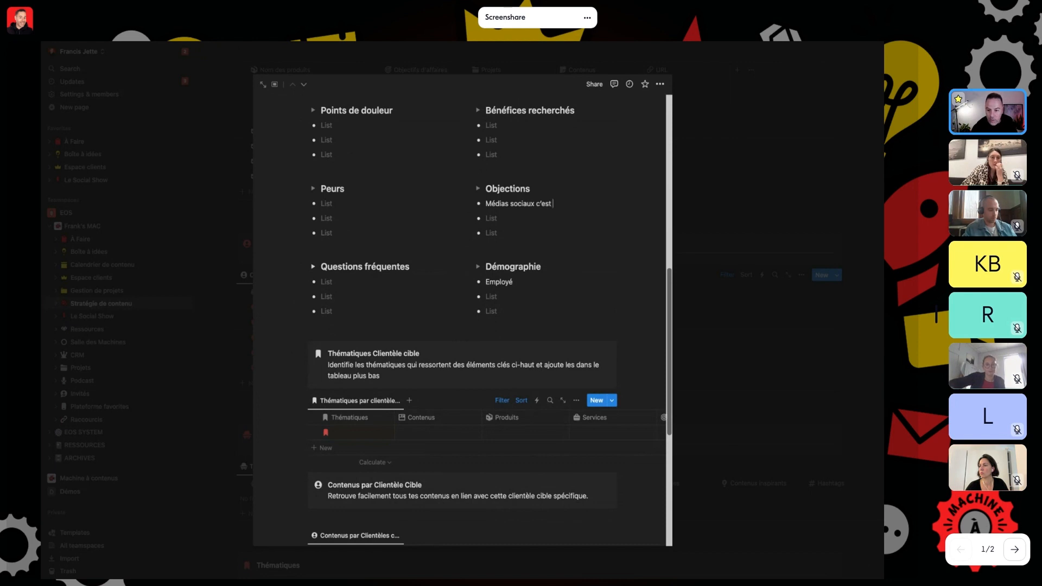
text(pas rent)
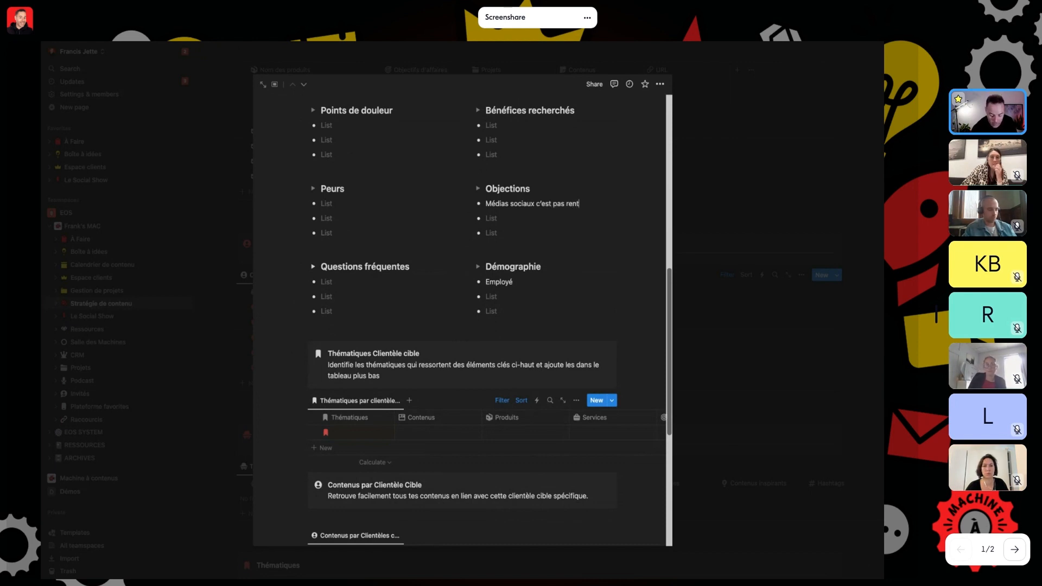
text(able)
key(Return)
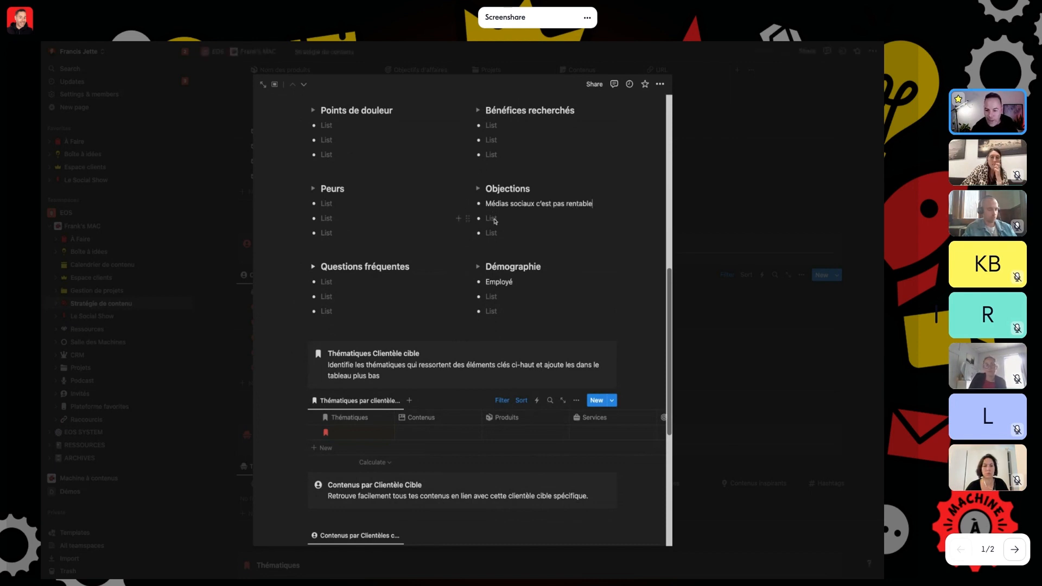
text(Ca vaut pas )
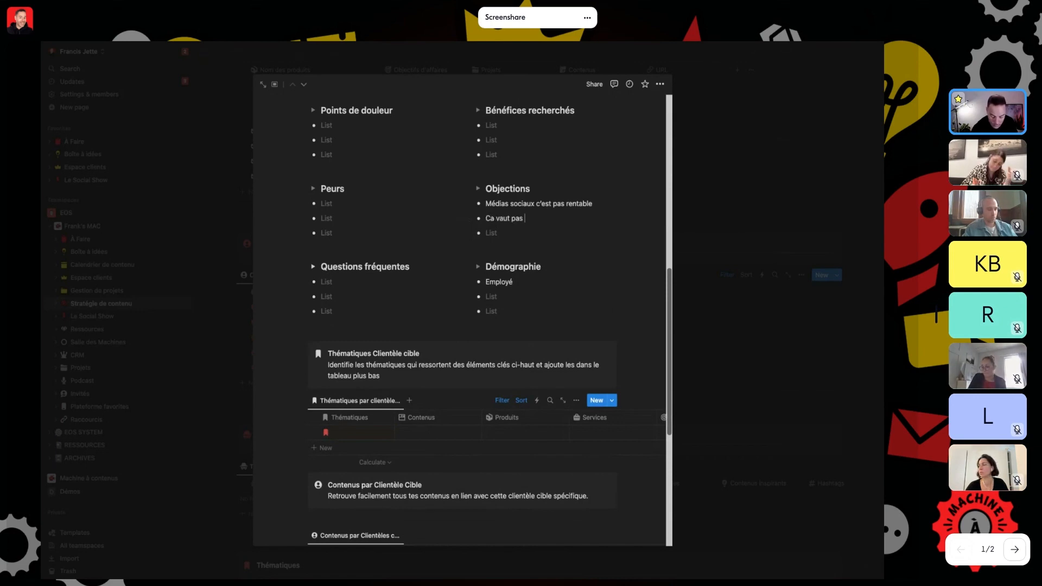
text(la peine d'investir e)
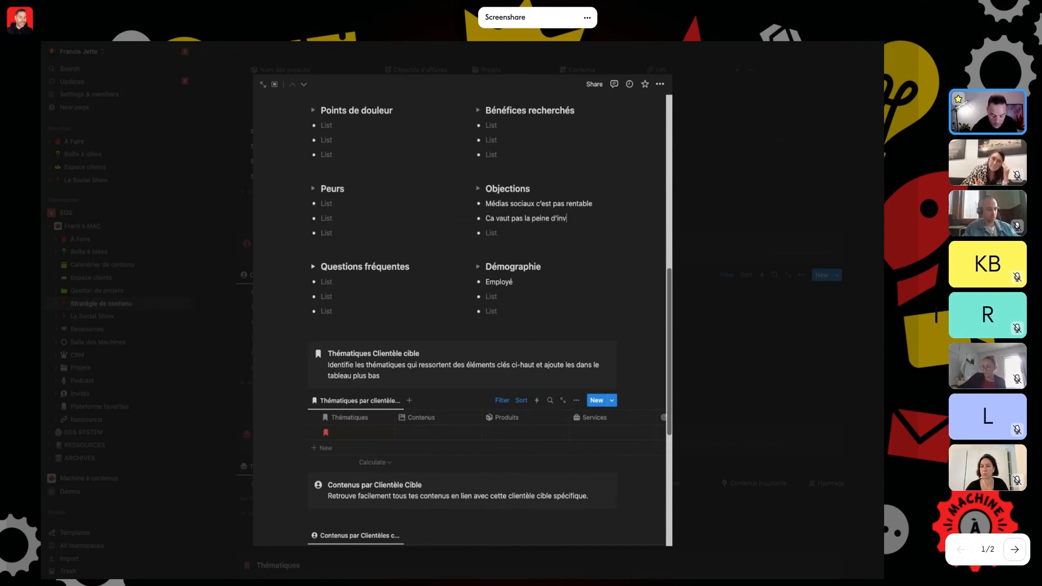
text(n pub)
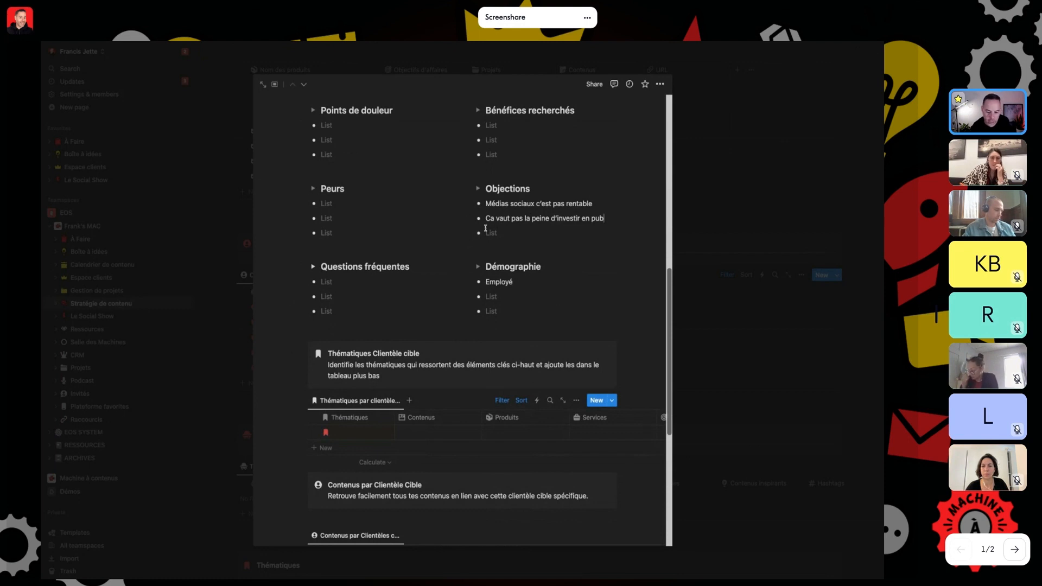
Name the blank row in the Thématiques par clientèle table "Calculer le ROI des médias sociaux"
click(346, 433)
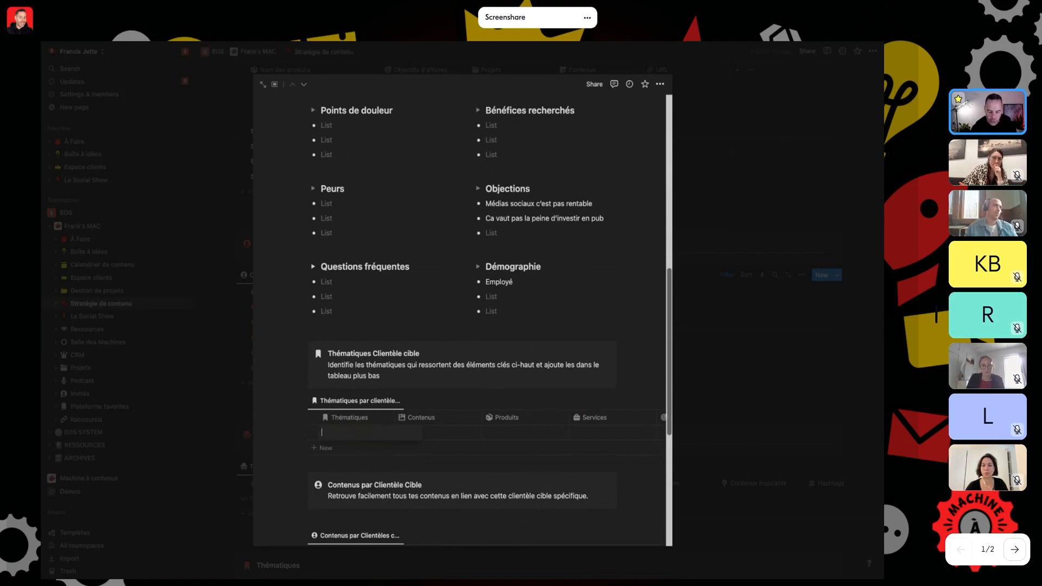
text(C)
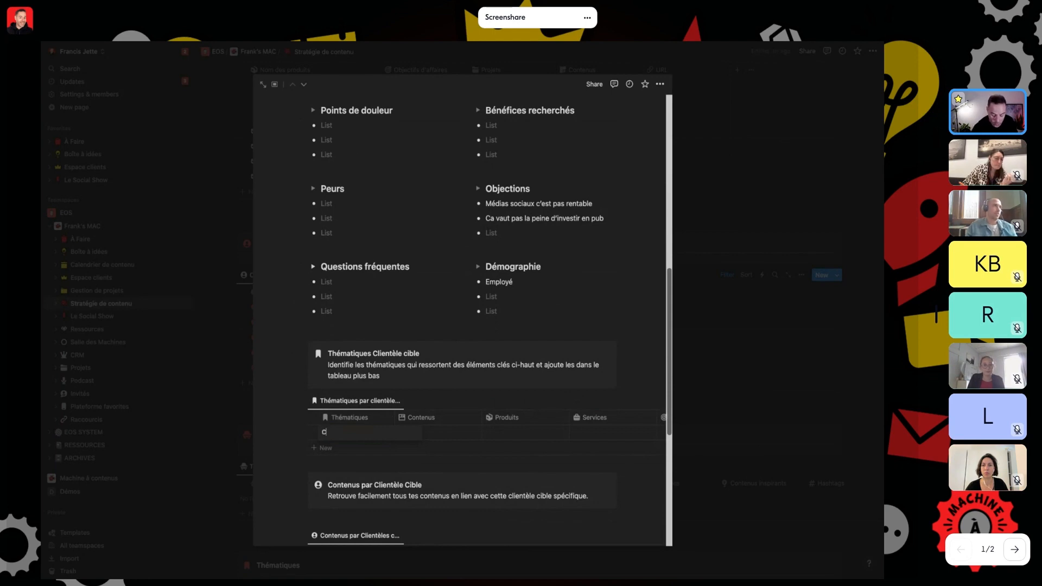
text(alculre)
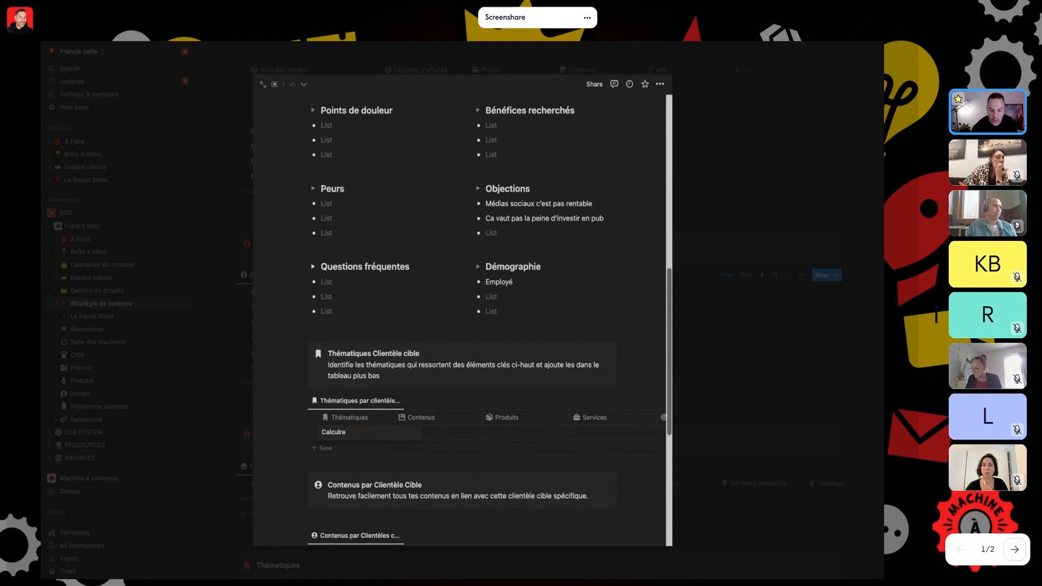
text(u)
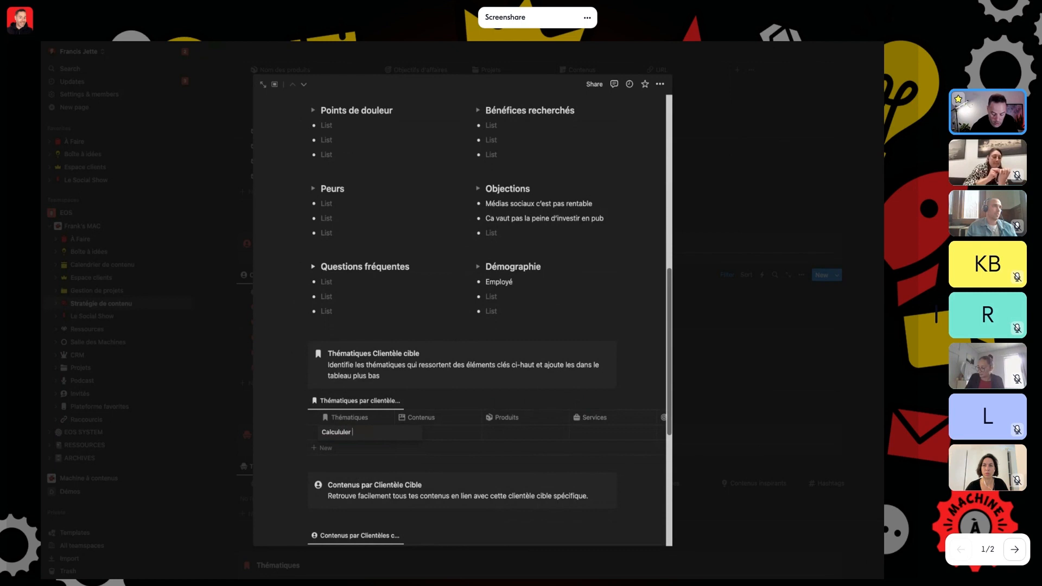
text(er le ROI des )
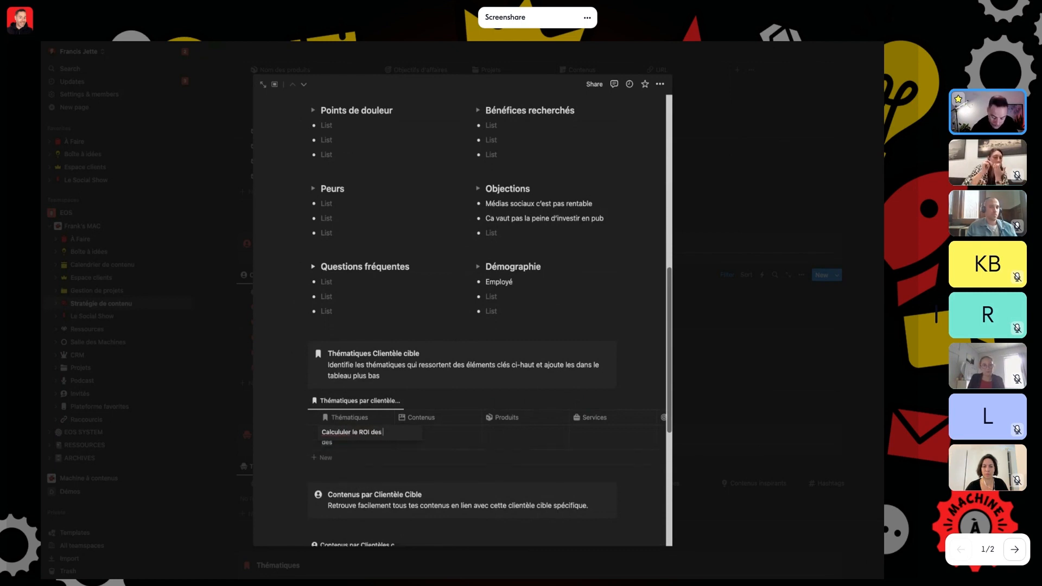
text(m)
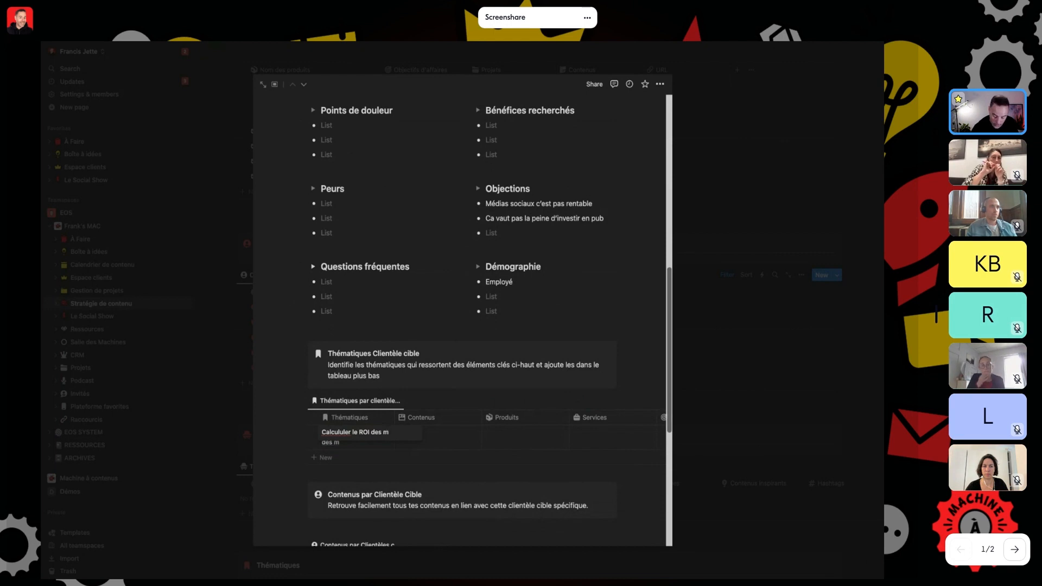
text(édias sociaux)
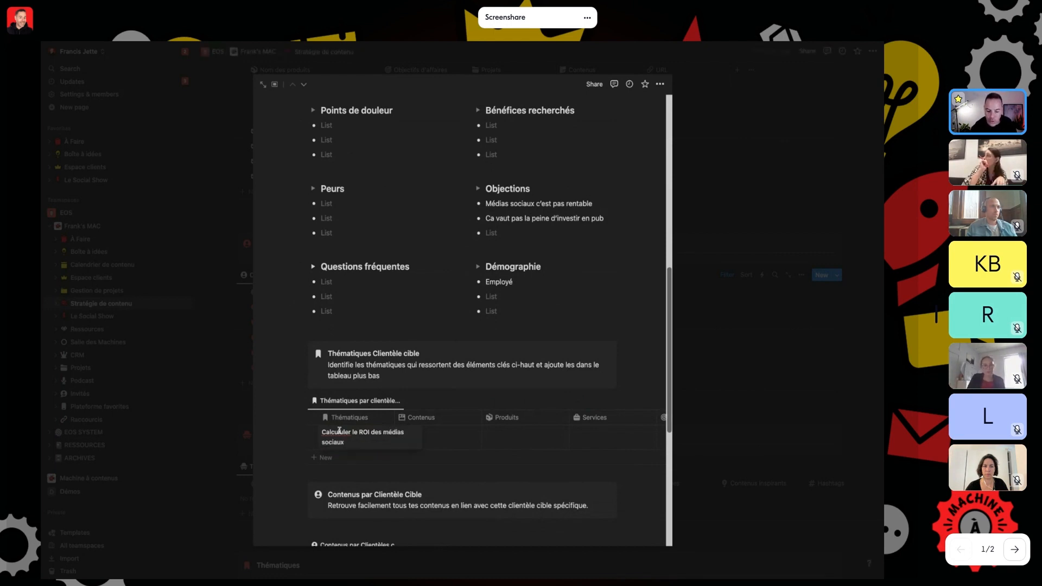
key(BackSpace)
key(BackSpace)
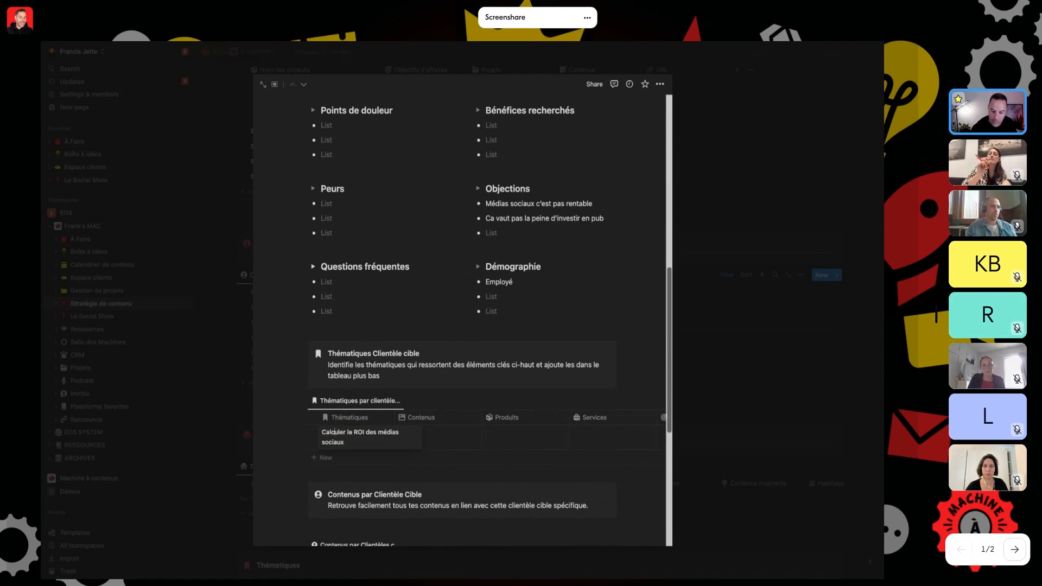
key(Escape)
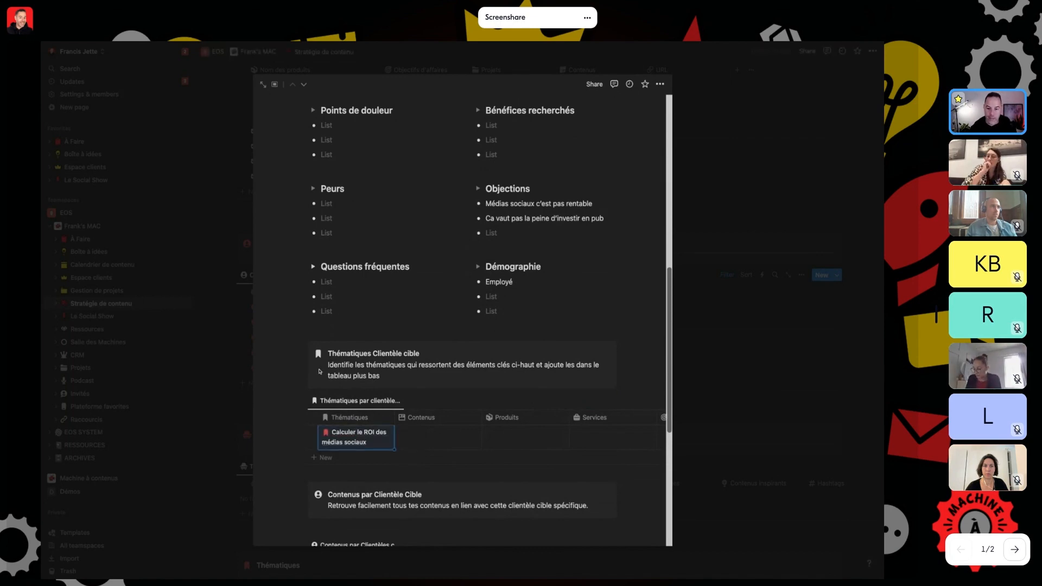
Enter "Manque de temps" as the first bullet under Points de douleur
scroll(486, 177, up, 1)
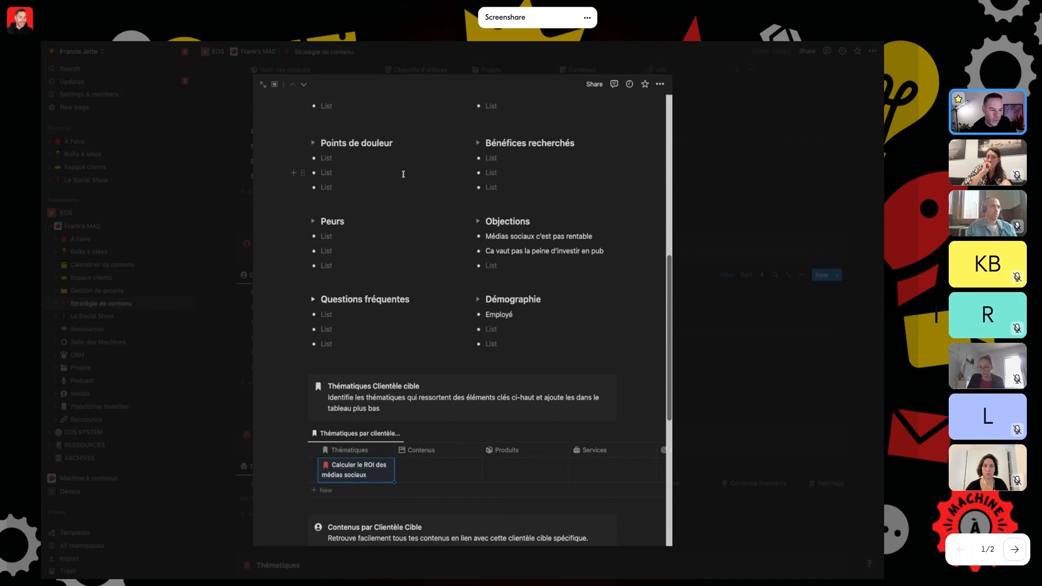
scroll(404, 174, up, 2)
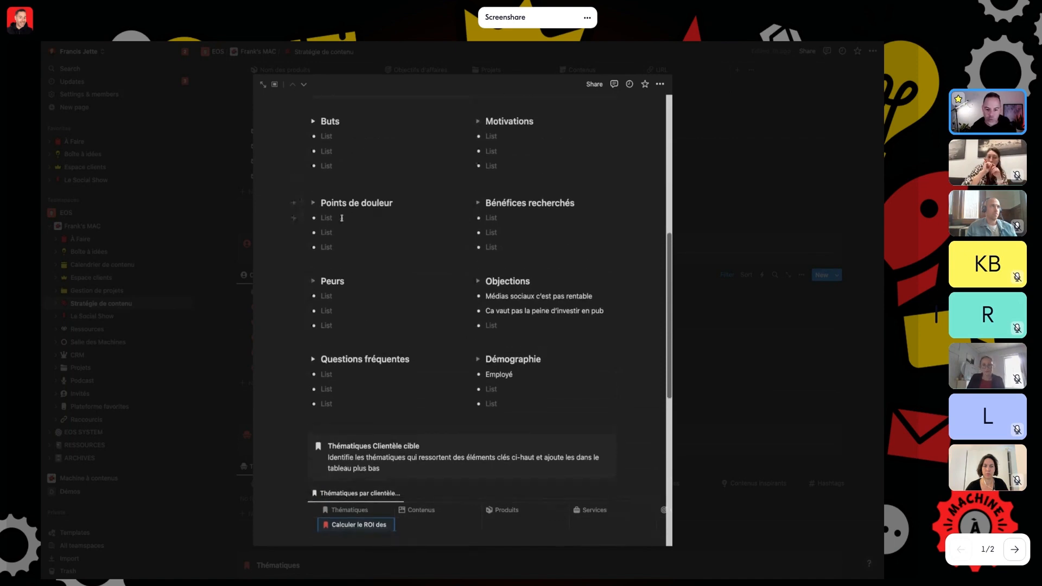
click(341, 218)
text(Manque dte)
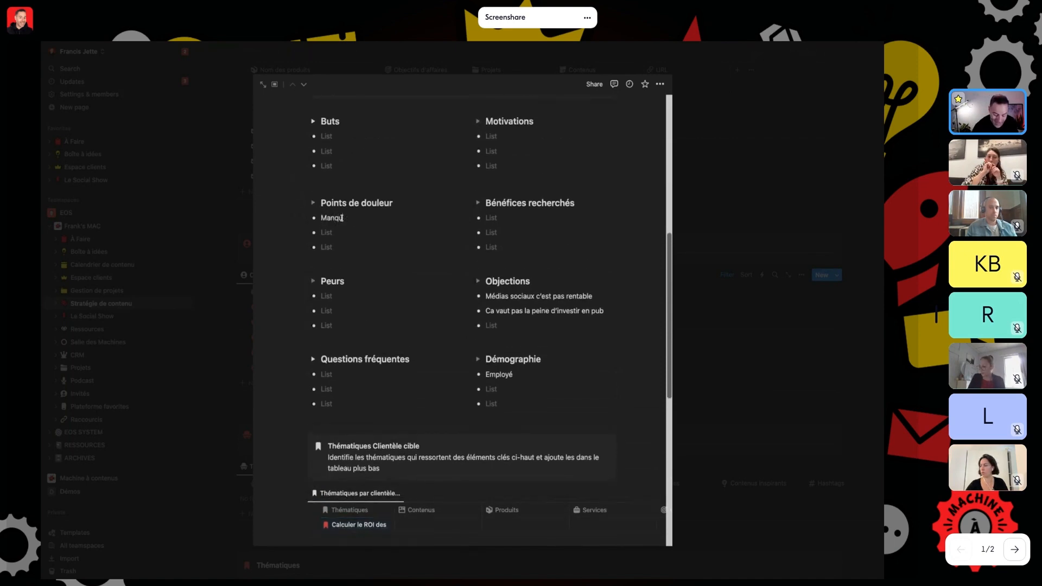
key(BackSpace)
key(BackSpace)
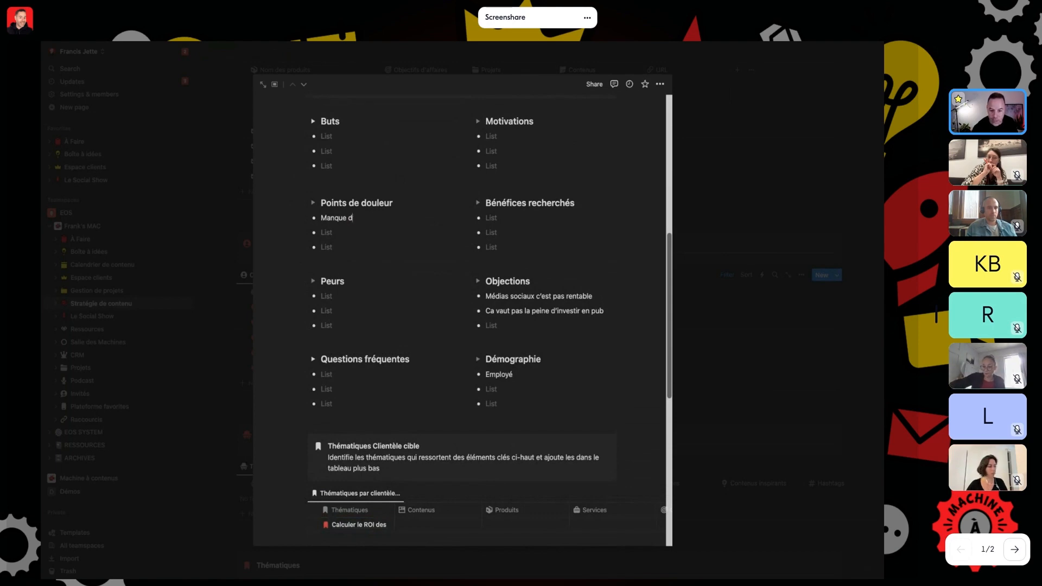
text(e temps)
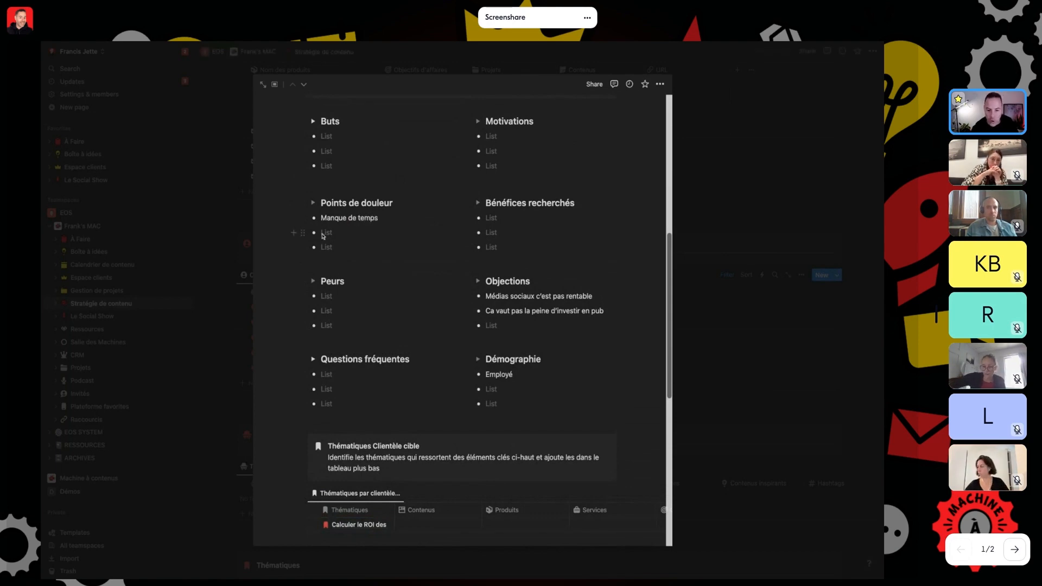
Fill the two remaining Points de douleur bullets with "Overwhelmed par les plateformes" and "Overwhelmed par les formats"
click(324, 232)
text(Qverwhelme)
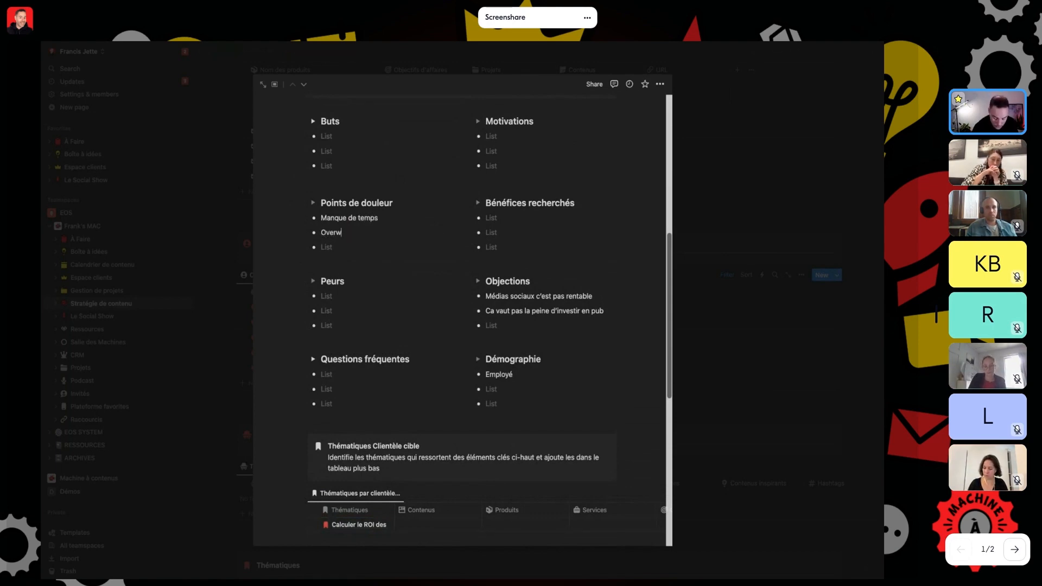
text(d par)
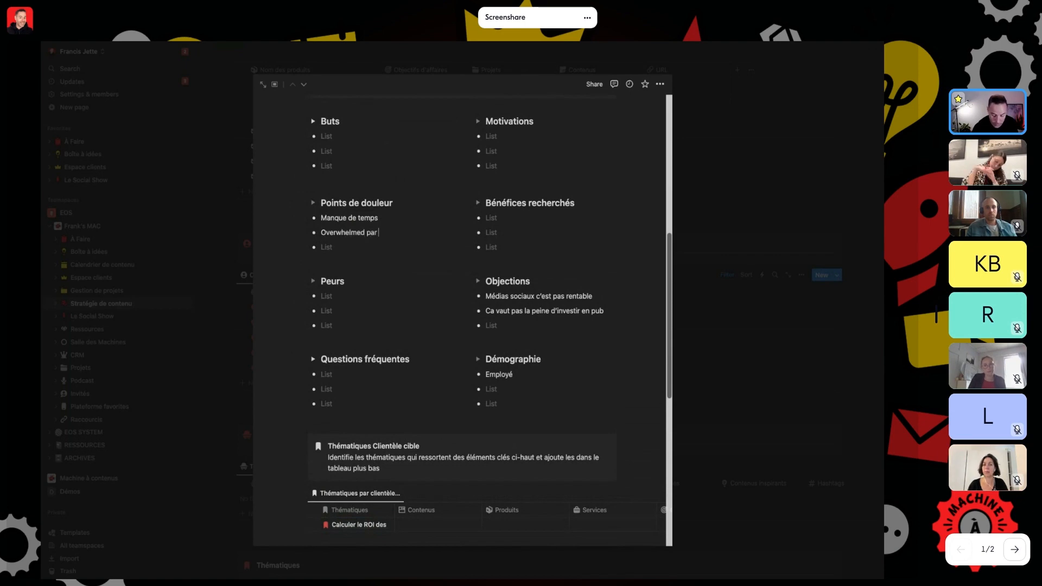
text( les plateformes)
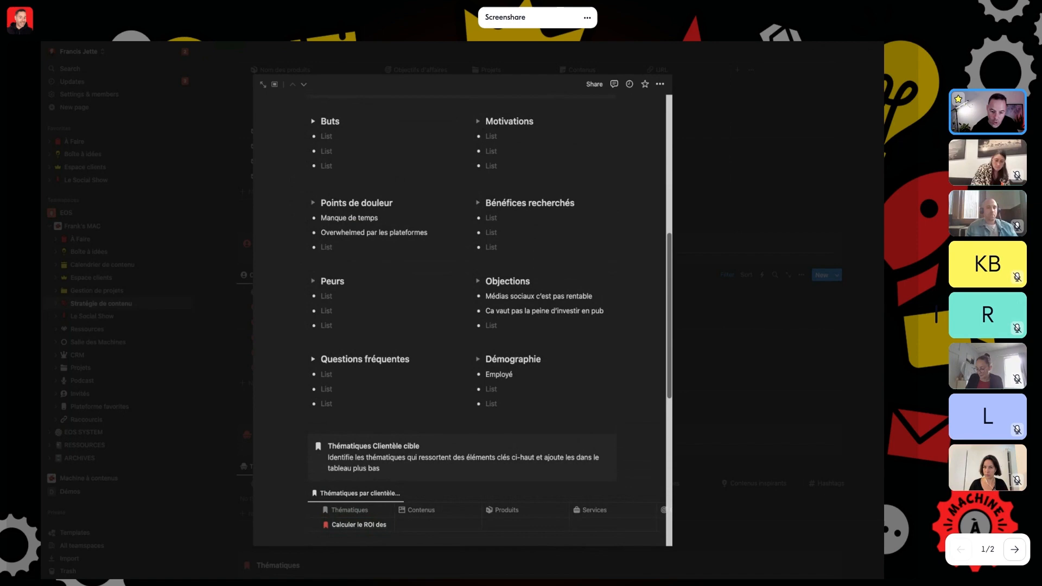
click(340, 247)
text(Over)
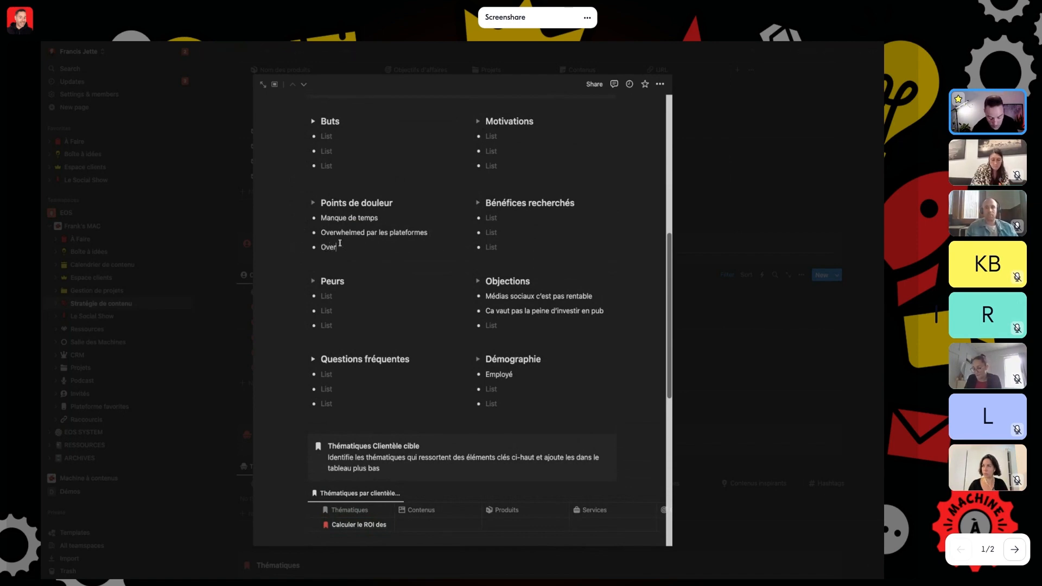
text(whelmed par)
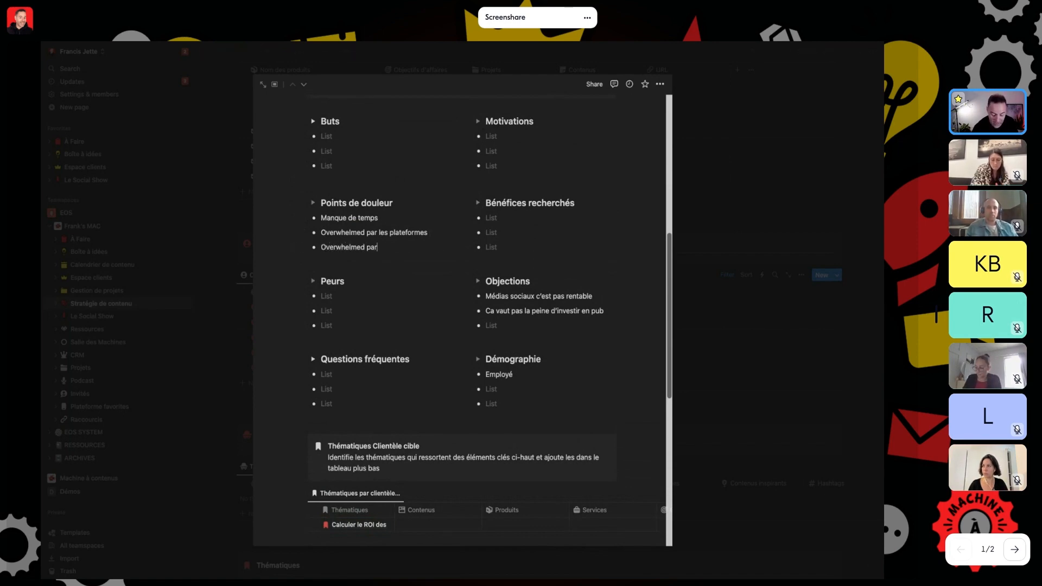
text( les formats)
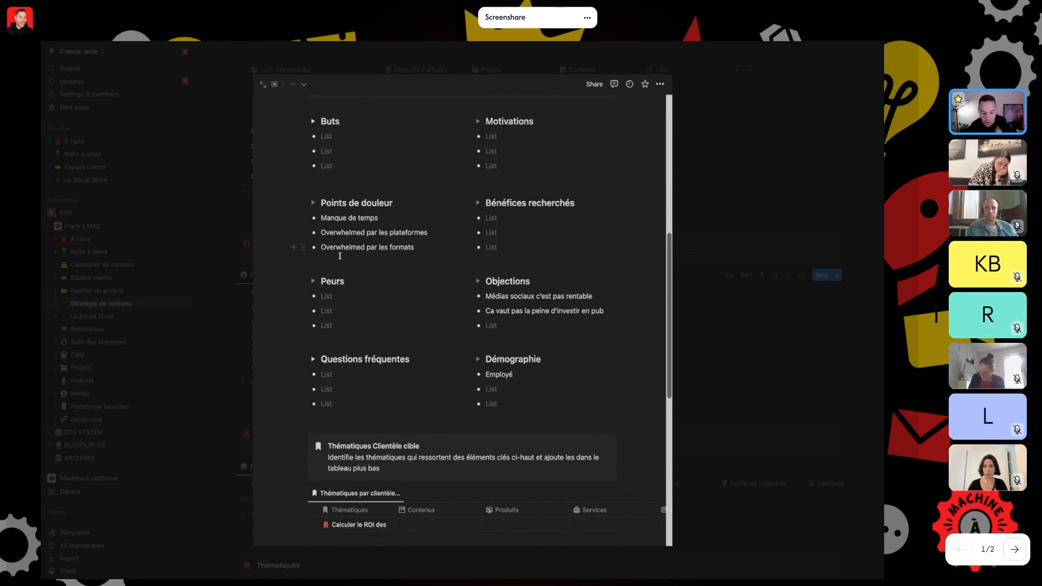
Add a theme named "Démystifier les formats de contenus" to the Thématiques par clientèle table
scroll(340, 255, down, 5)
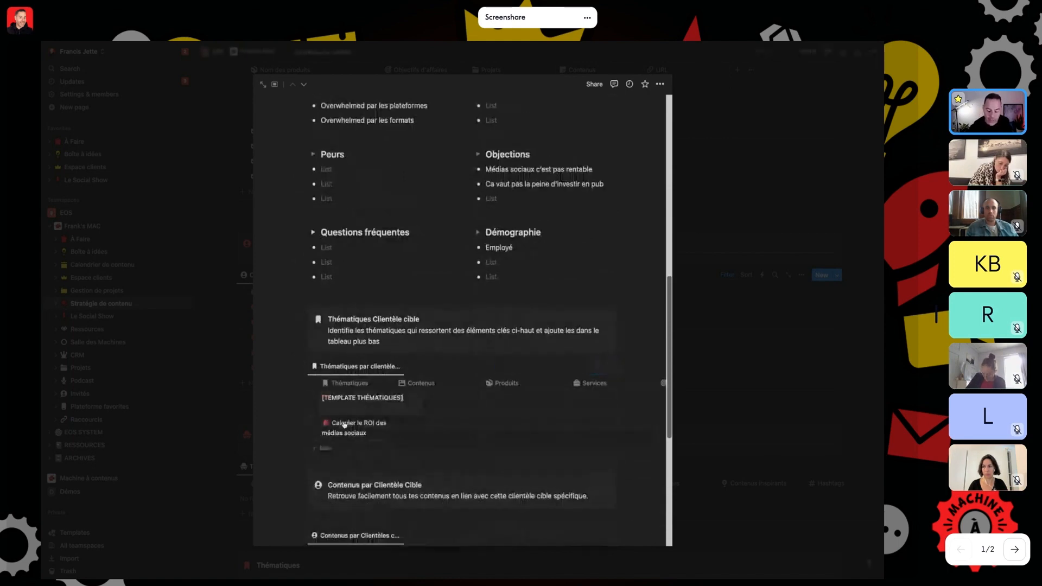
triple_click(353, 397)
text(Dém)
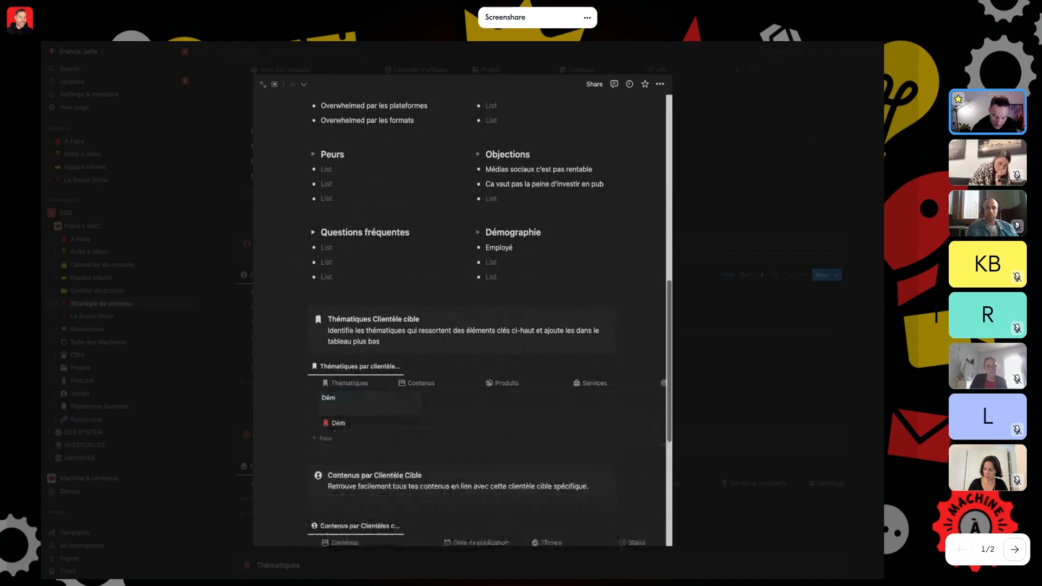
text(ystifier les for)
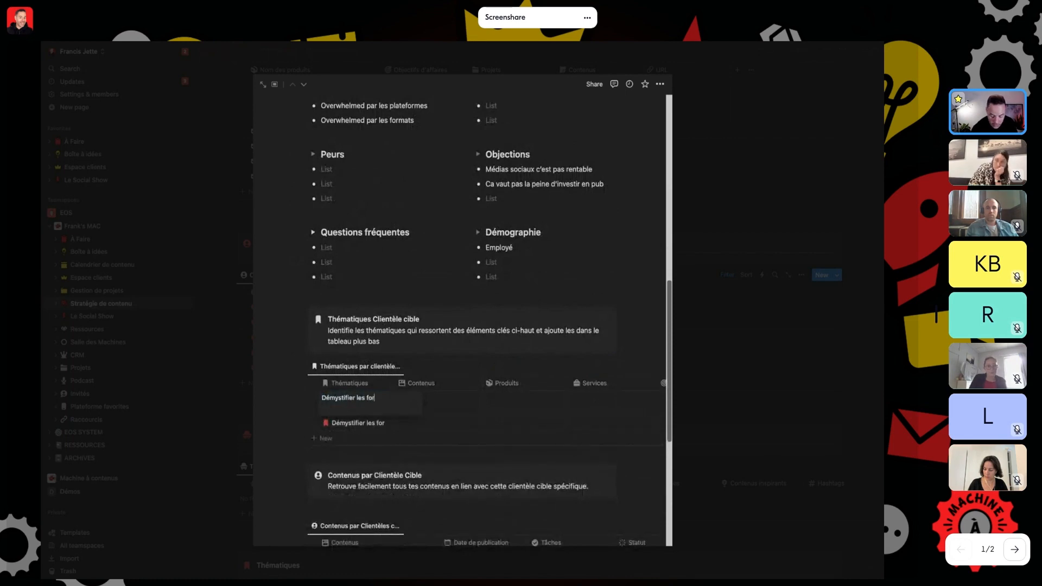
text(mats de contenus)
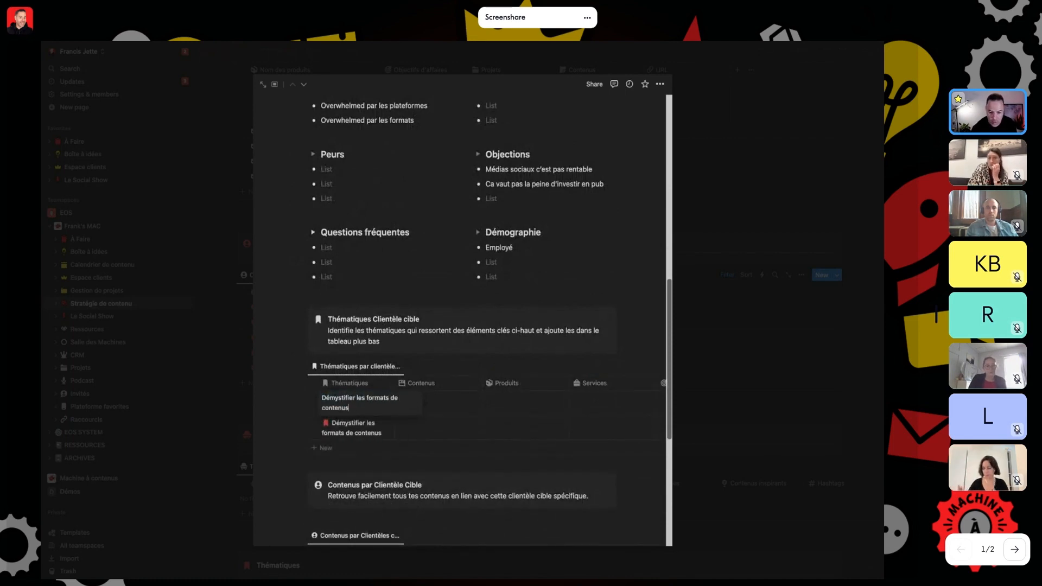
key(Escape)
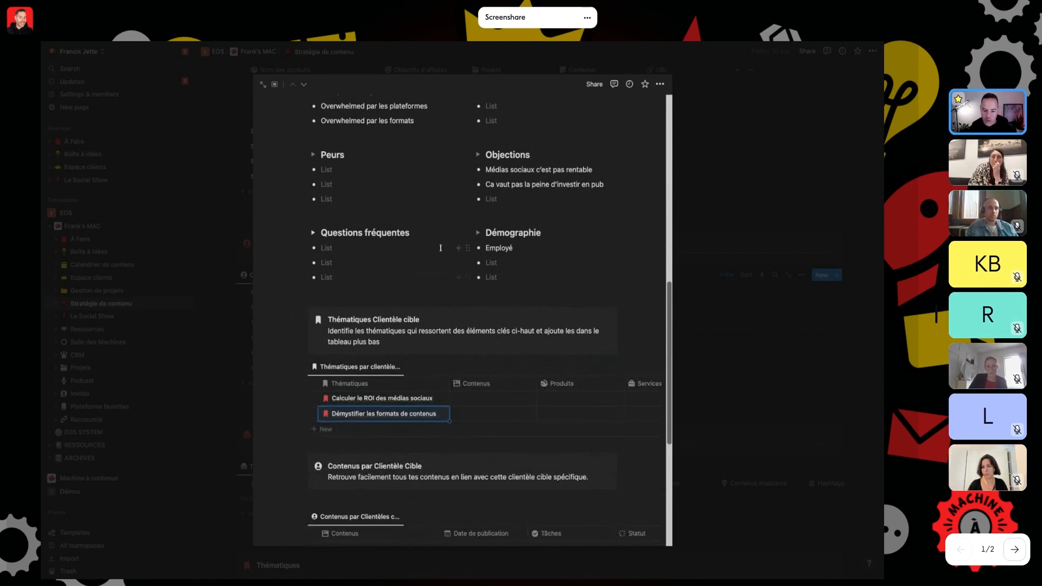
Enter "Combien de publications par semaines?" as the first bullet under Questions fréquentes
scroll(440, 248, up, 3)
click(358, 397)
text(C)
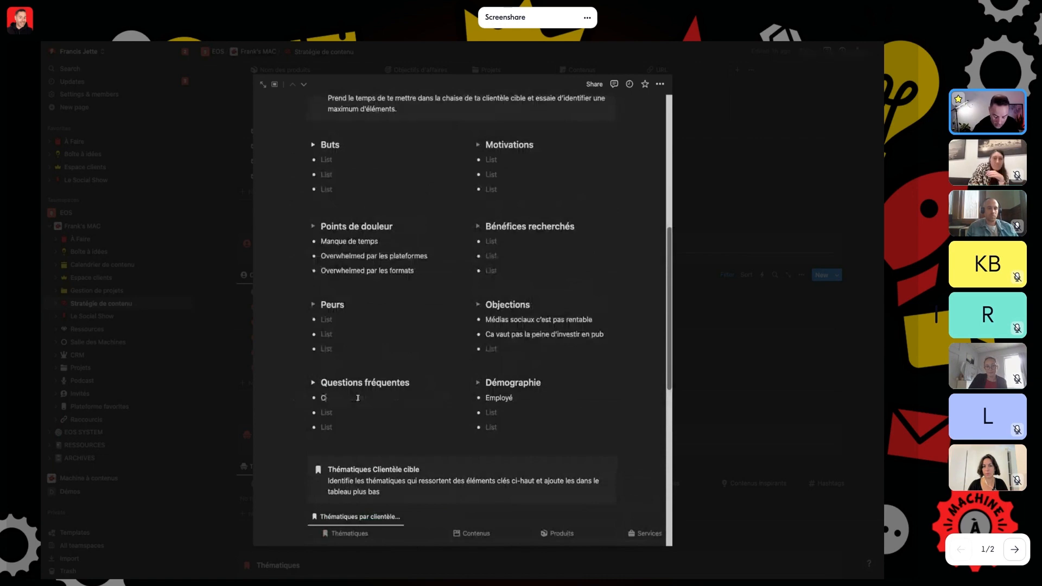
text(ombien de publication)
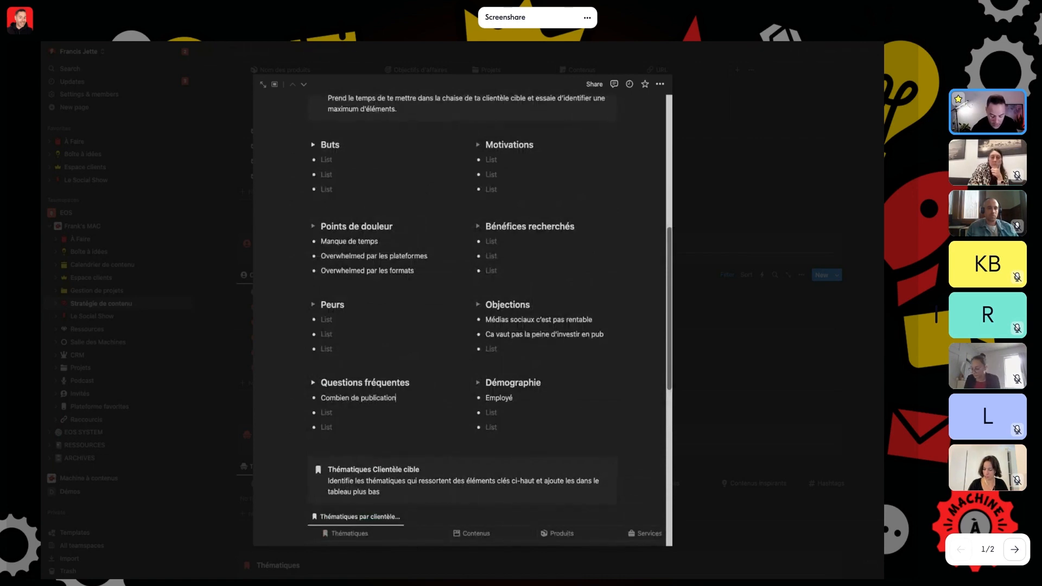
text(s par semaines?)
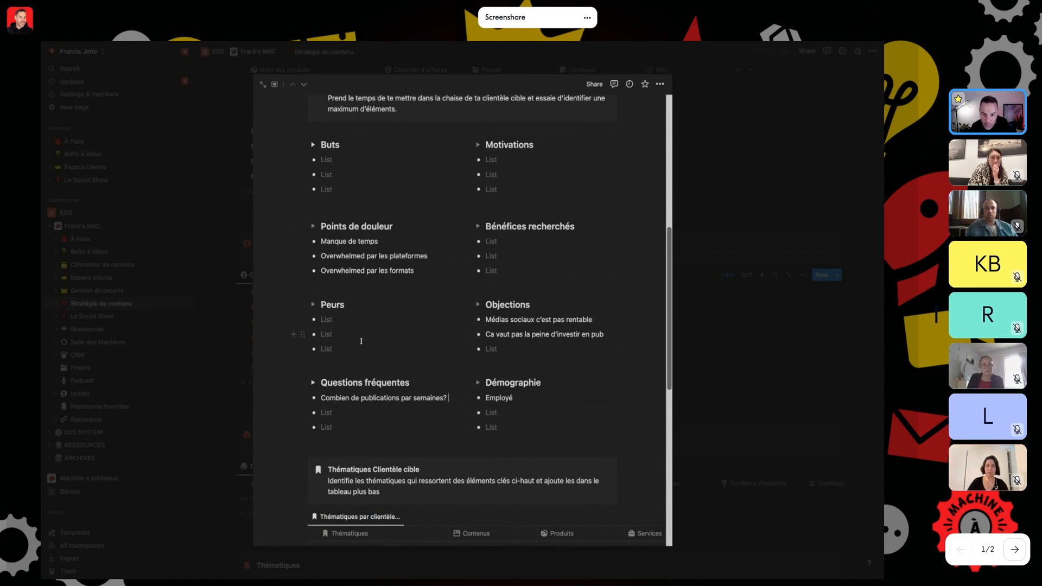
Add a theme named "Stratégie de contenu" to the Thématiques par clientèle table
scroll(375, 384, down, 3)
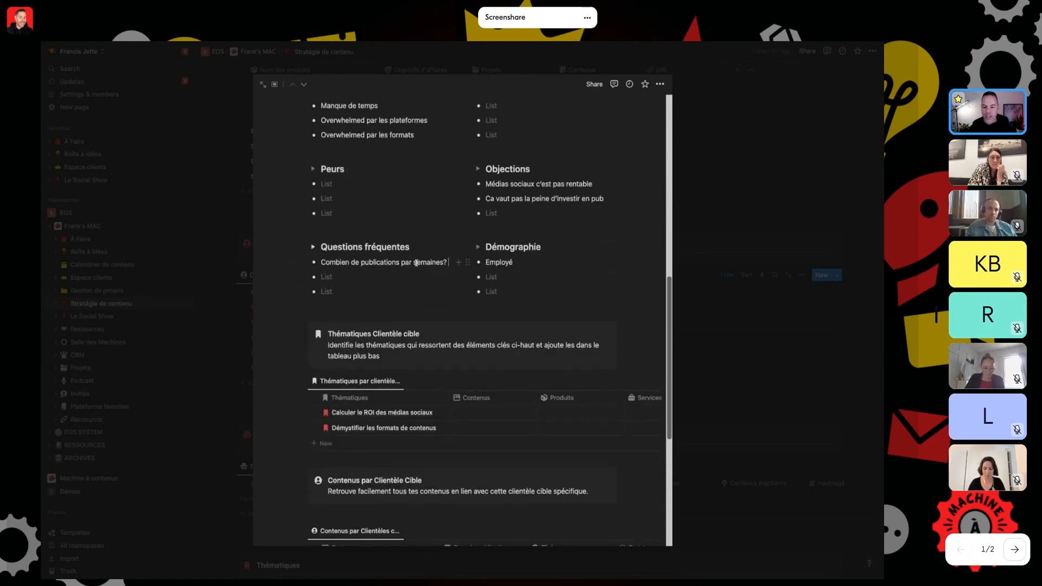
click(343, 443)
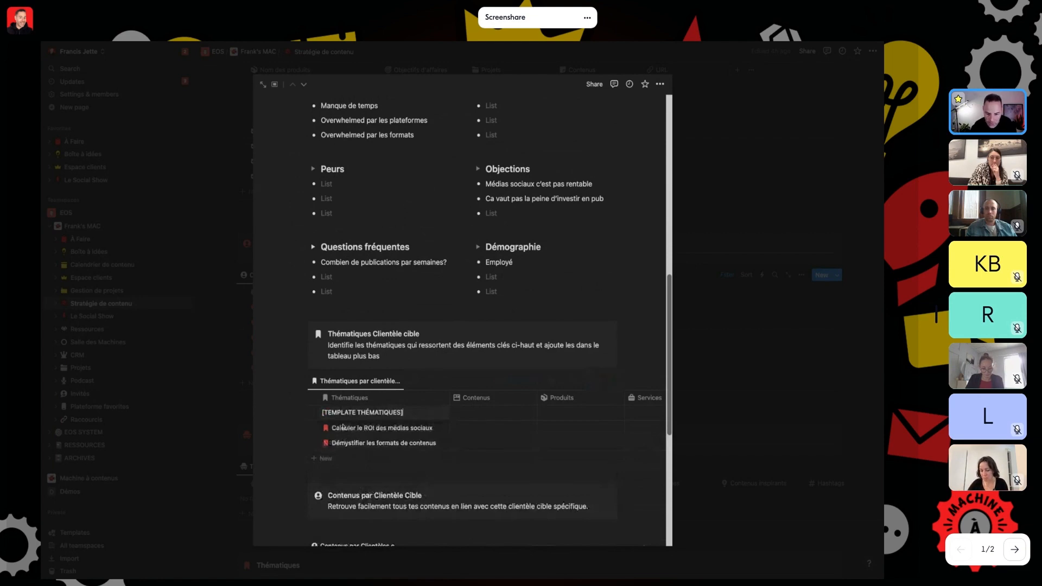
triple_click(346, 413)
text(Straté)
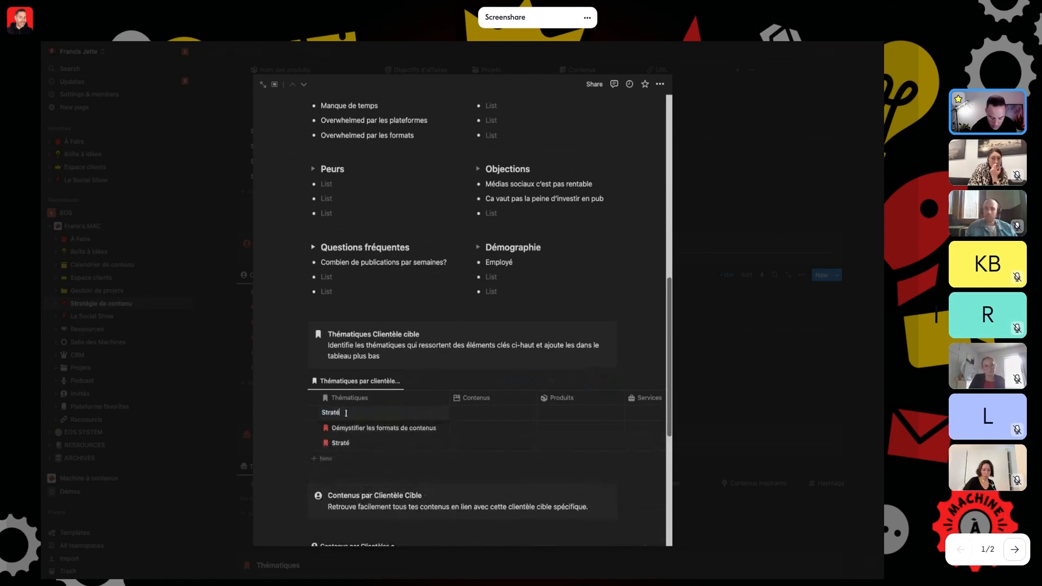
text(gie de contenu)
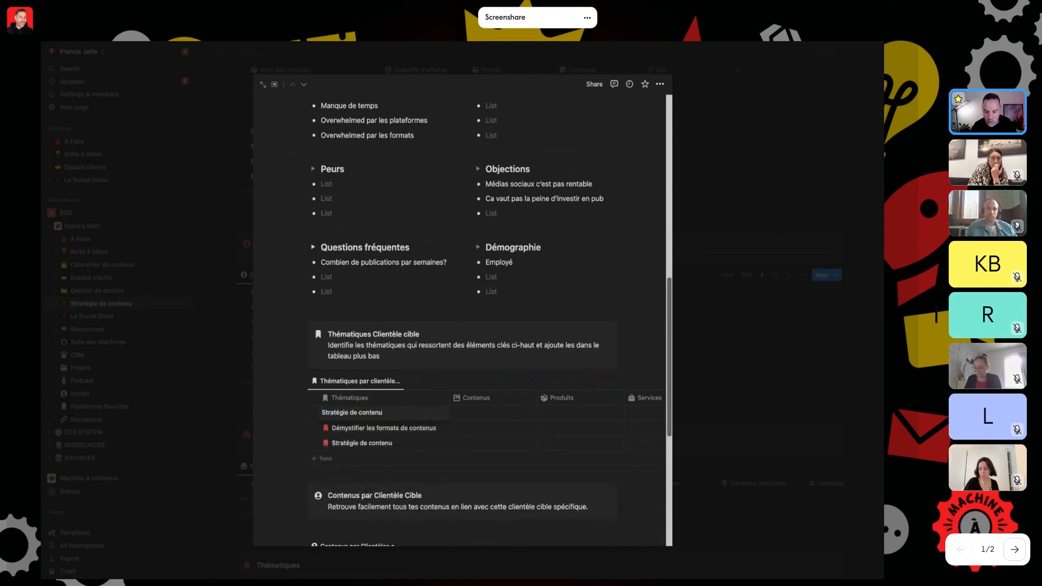
key(Return)
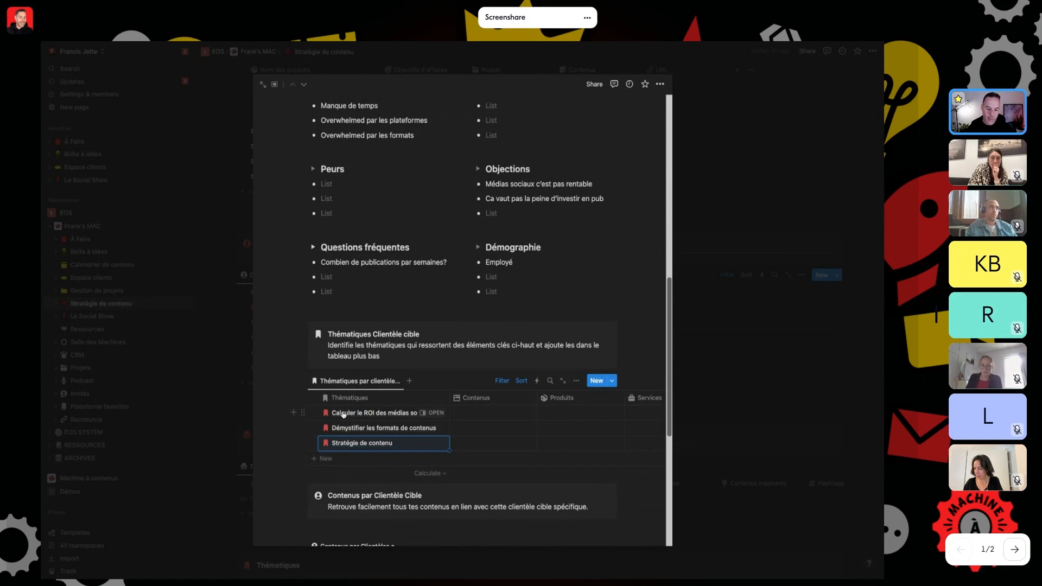
Review the Contenus par Clientèle Cible and Mots-Clés SEO sections and the page's linked themes, and close the audience page
scroll(342, 415, down, 1)
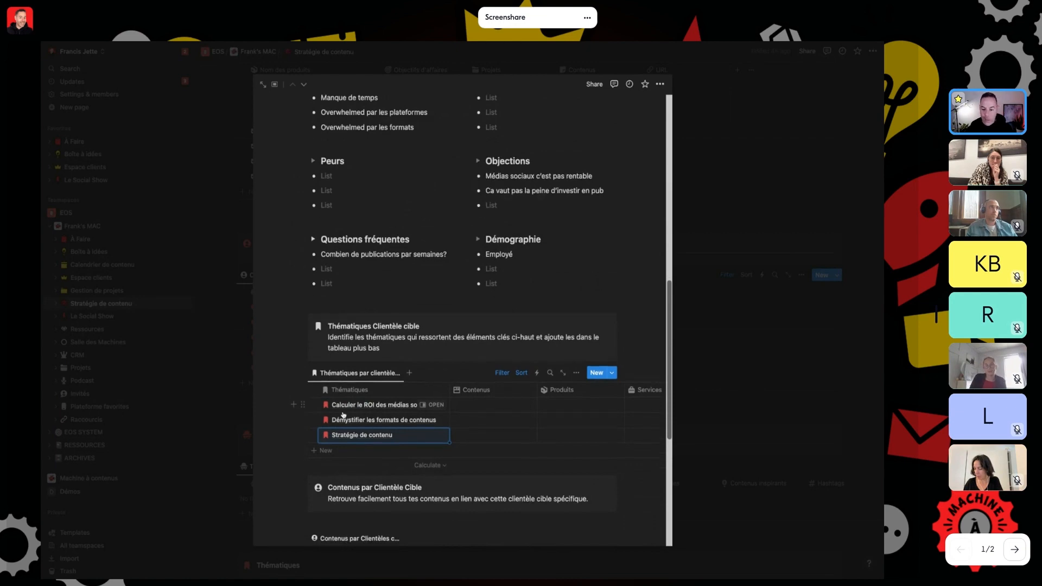
scroll(343, 415, down, 4)
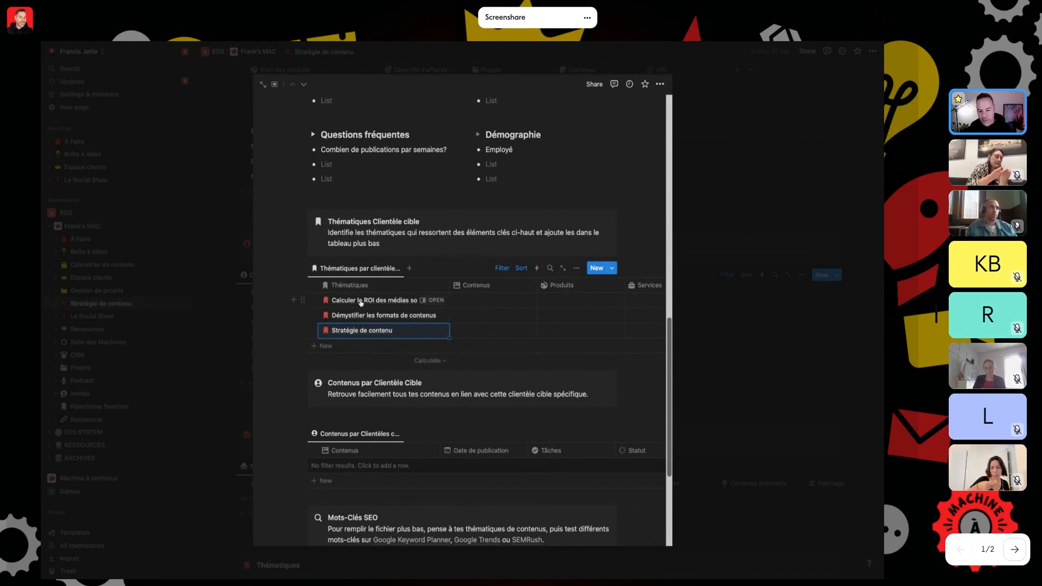
scroll(360, 302, down, 5)
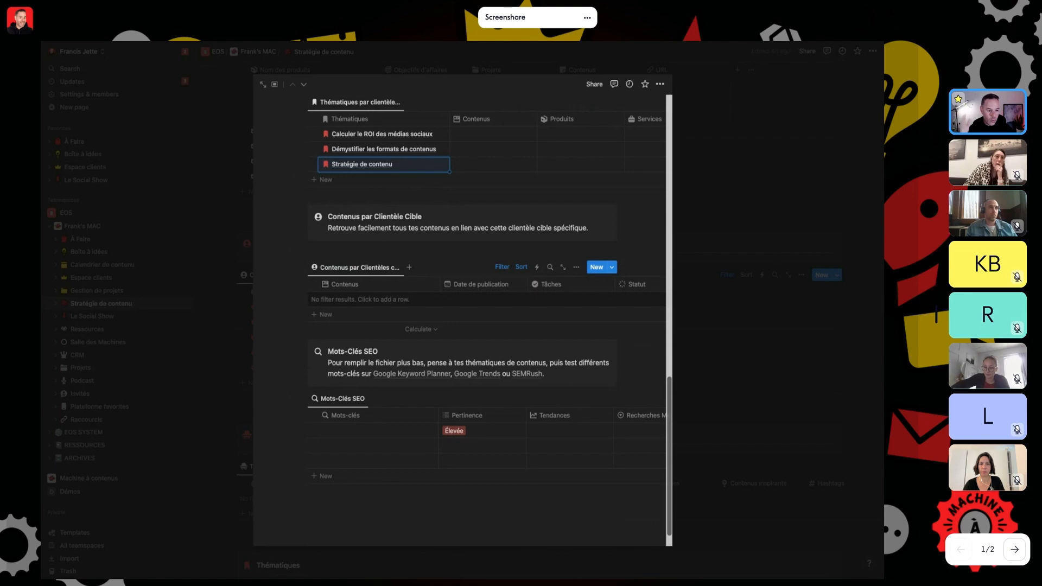
scroll(486, 254, up, 15)
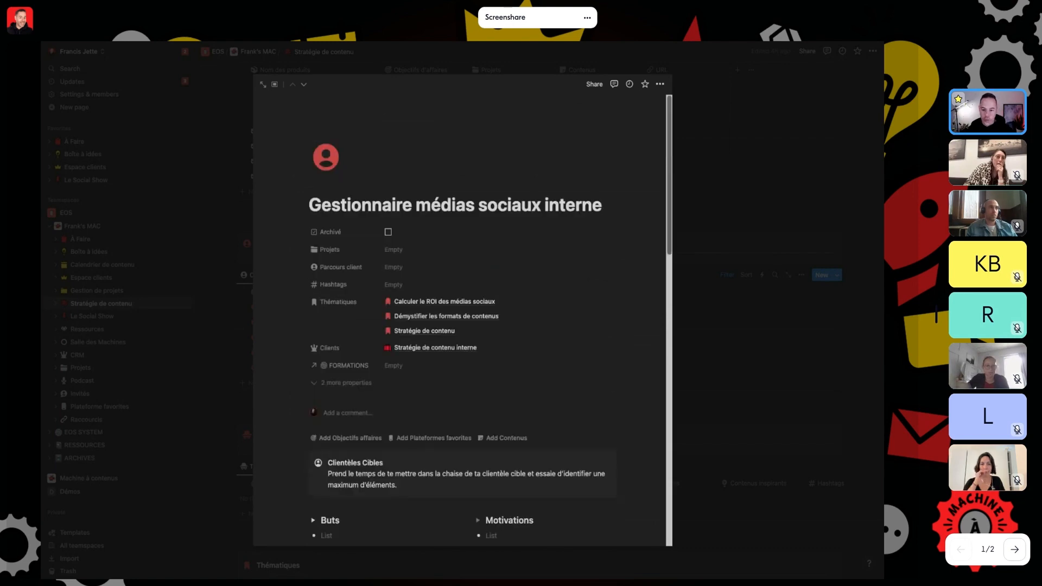
click(206, 202)
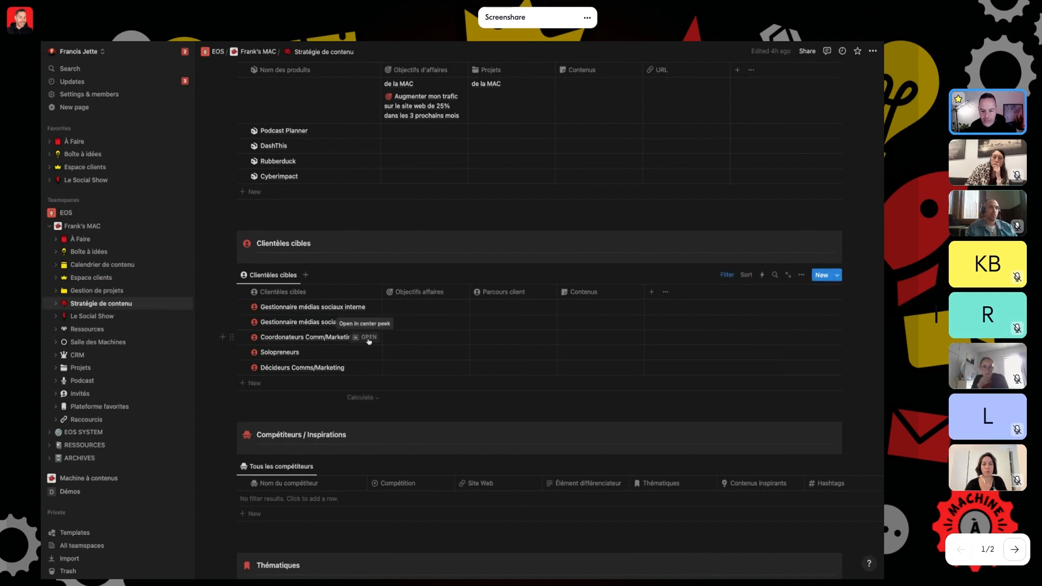
Link the objective "Augmenter la notoriété de la MAC" to Gestionnaire médias sociaux interne in the Clientèles cibles table
click(523, 308)
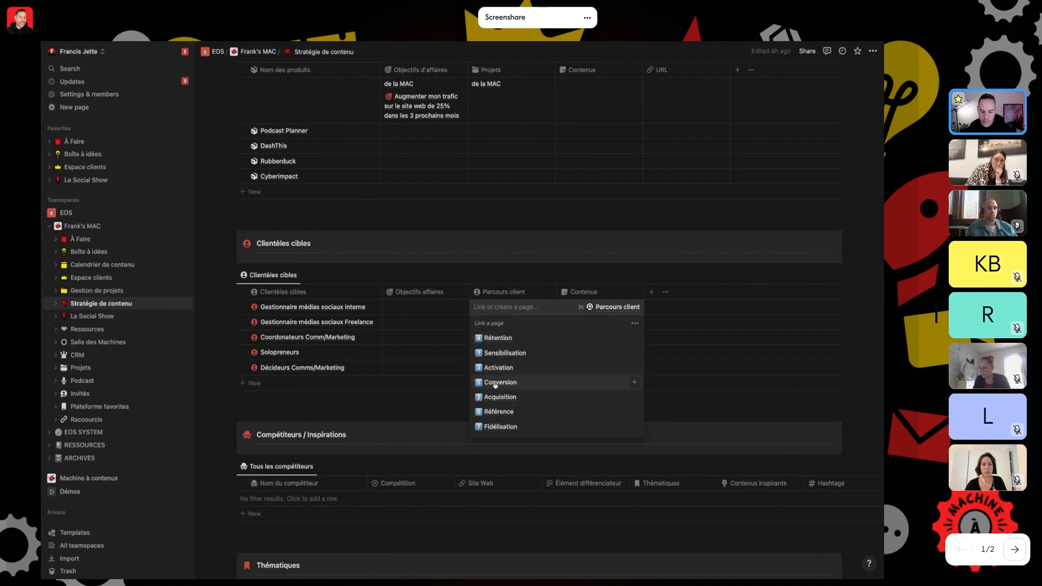
click(423, 312)
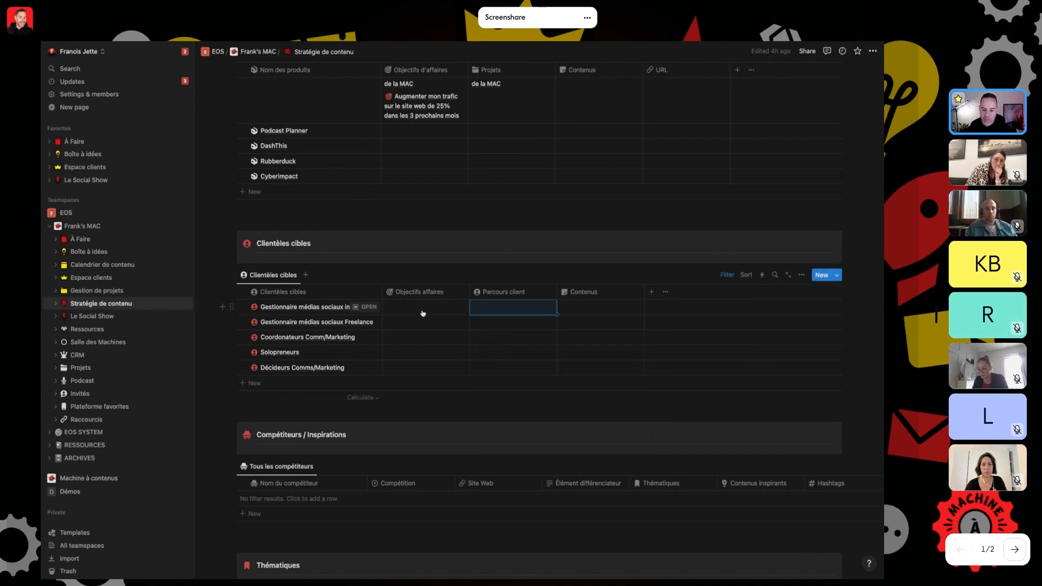
click(423, 313)
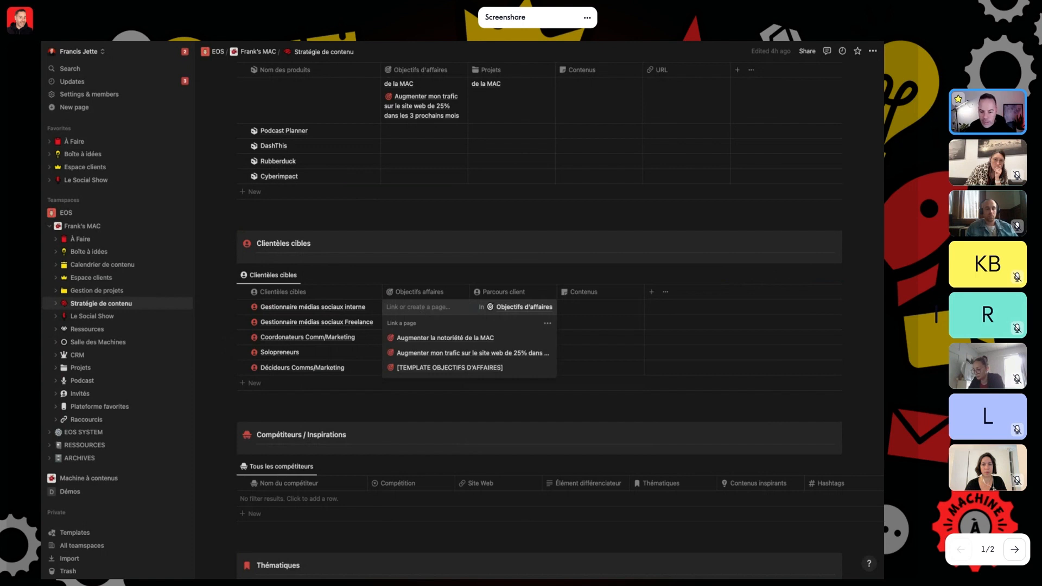
click(434, 339)
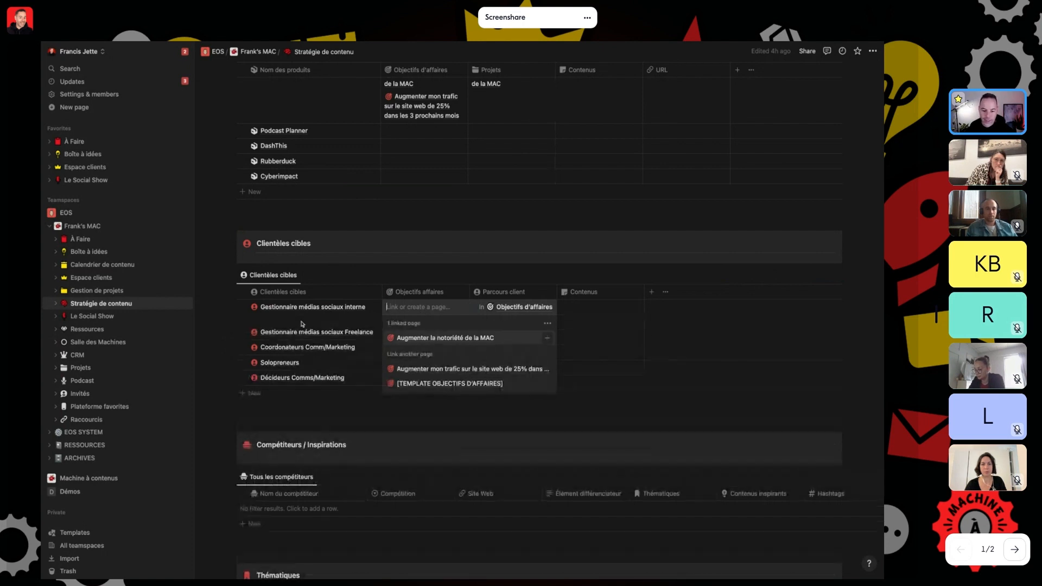
Set the Parcours client of Gestionnaire médias sociaux interne to Sensibilisation
click(503, 319)
click(502, 319)
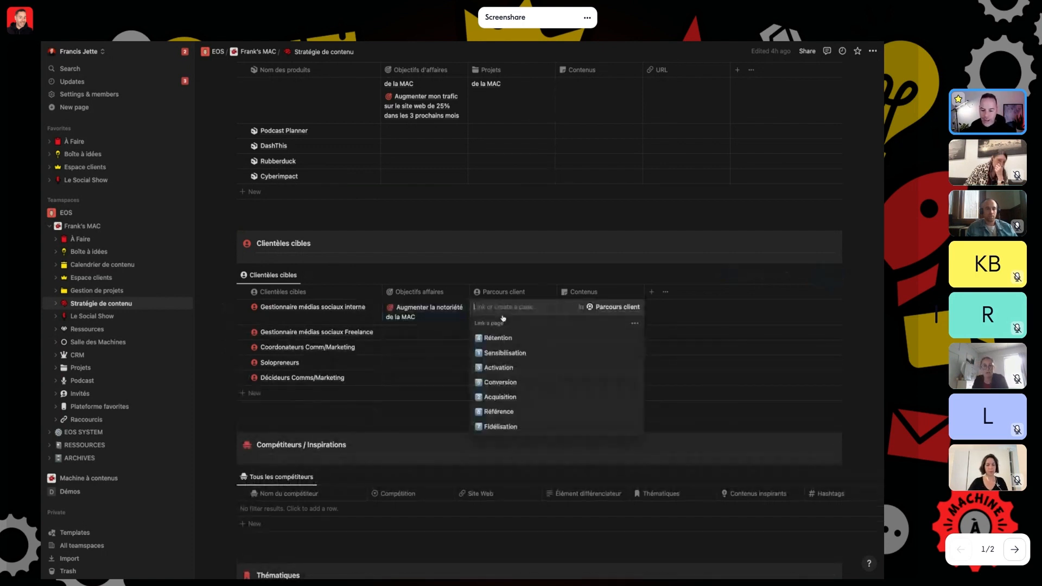
click(503, 353)
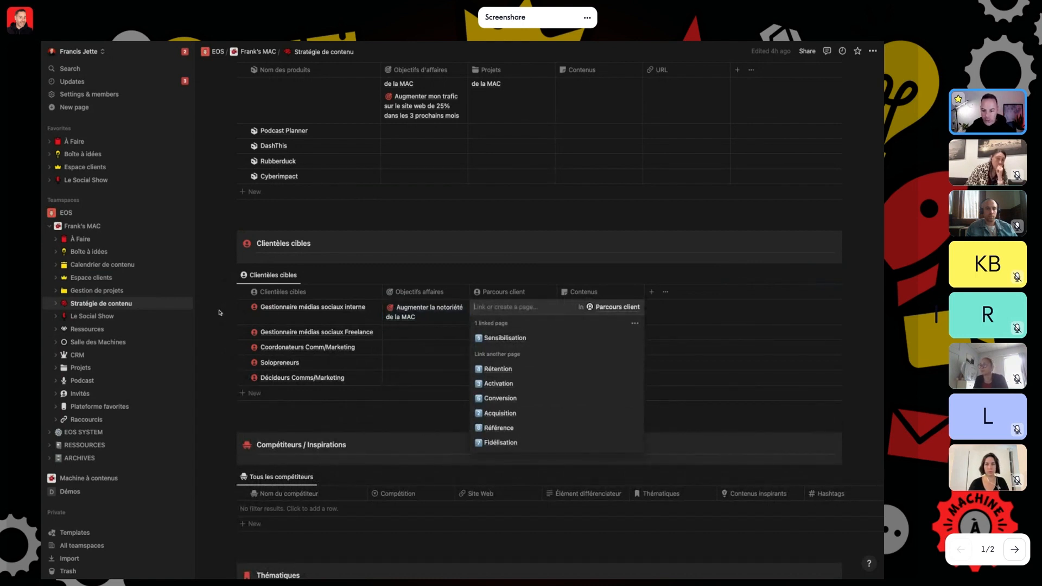
Add a competitor named "Later" to the Tous les compétiteurs table in the Compétiteurs / Inspirations section
key(Escape)
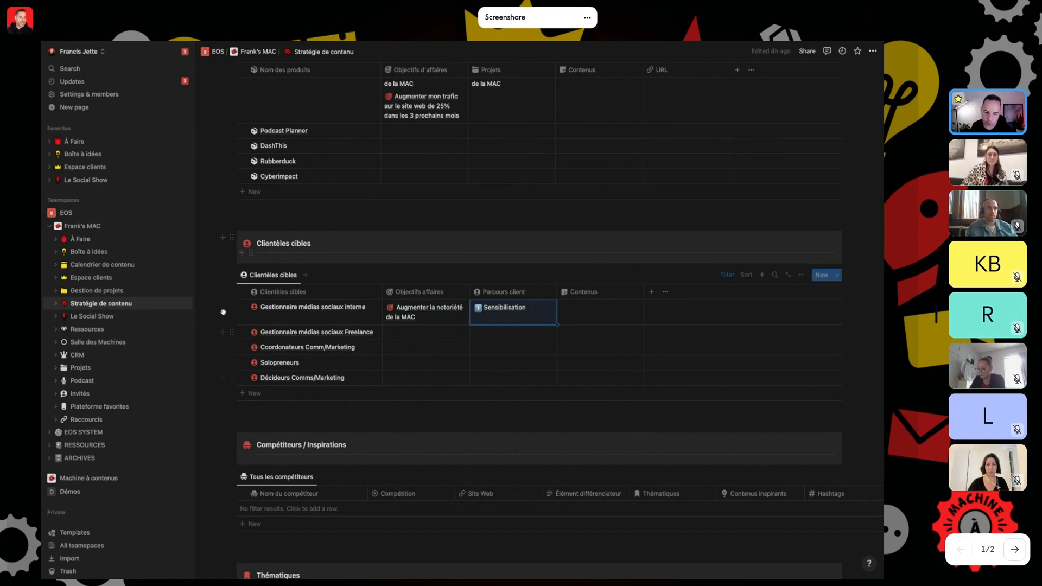
scroll(259, 322, down, 2)
scroll(259, 321, down, 2)
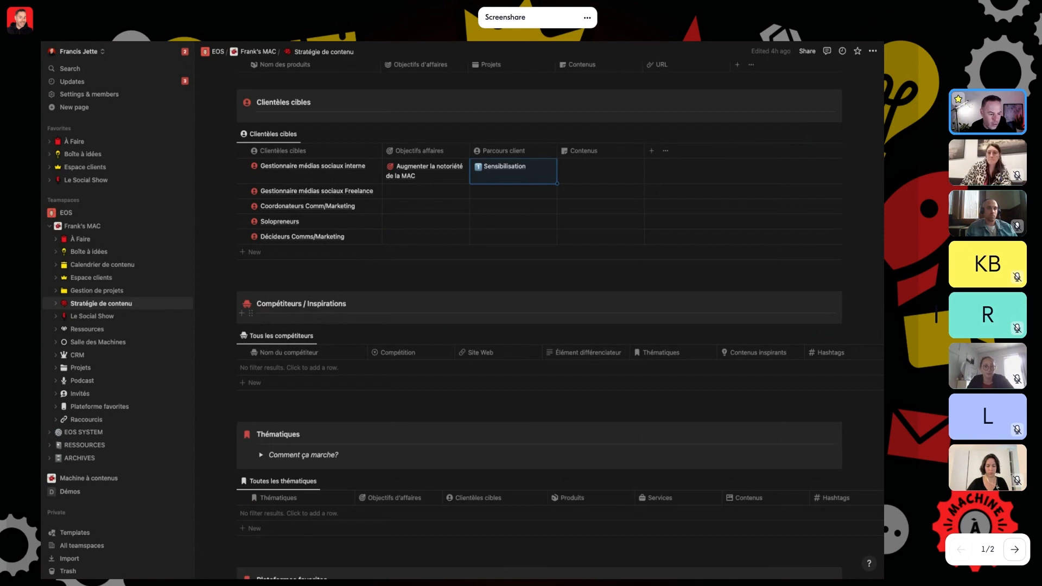
click(291, 368)
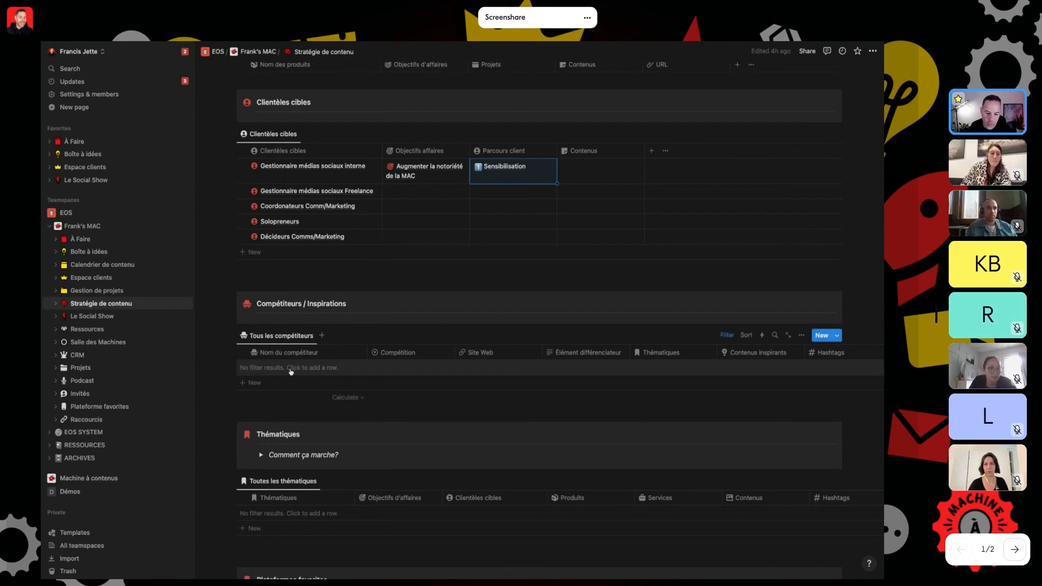
key(ctrl+a)
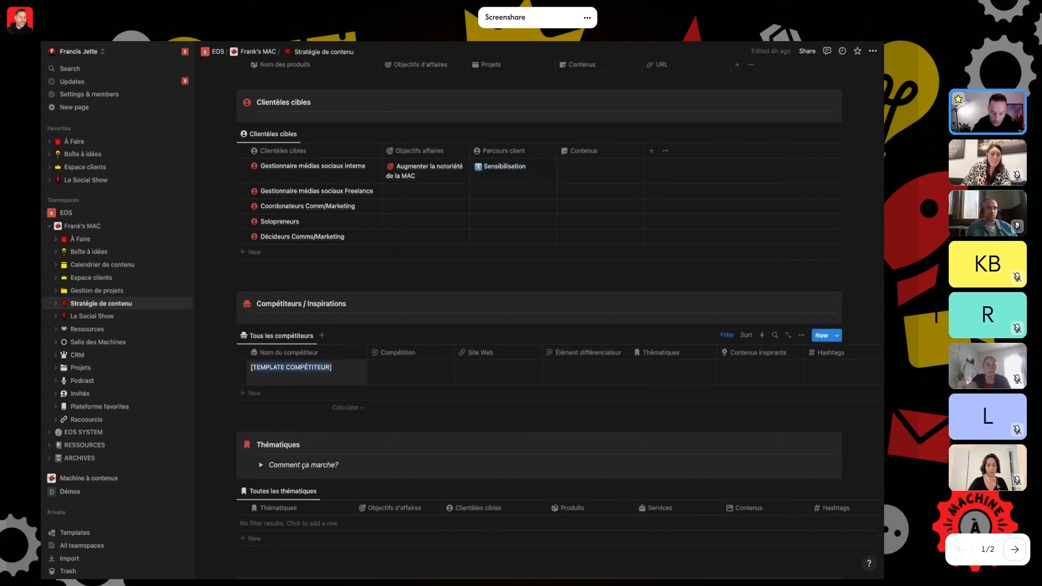
text(Later)
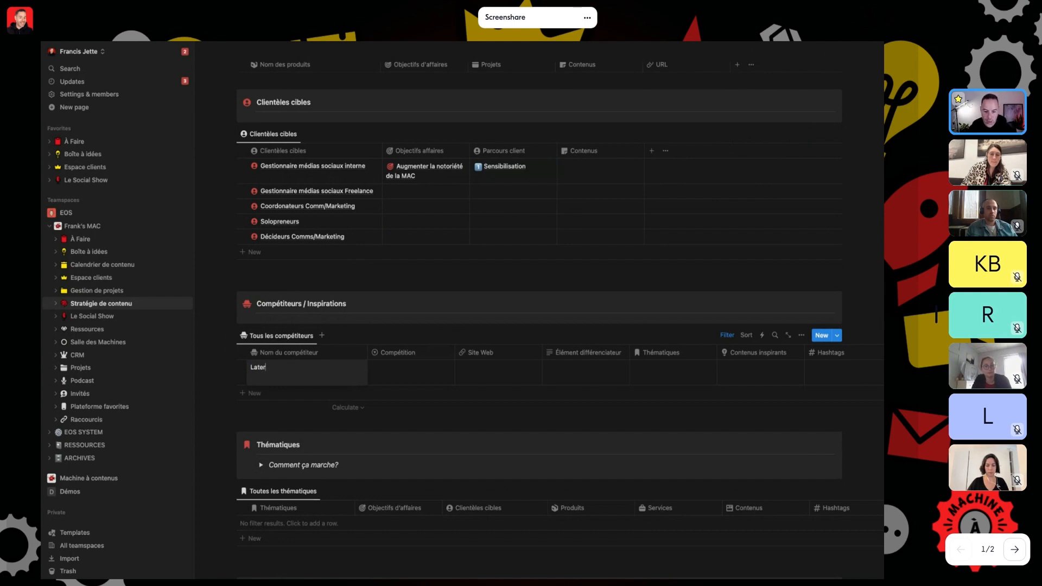
Add two more competitors named "Monday" and "Easlo" below Later in the Tous les compétiteurs table
click(292, 392)
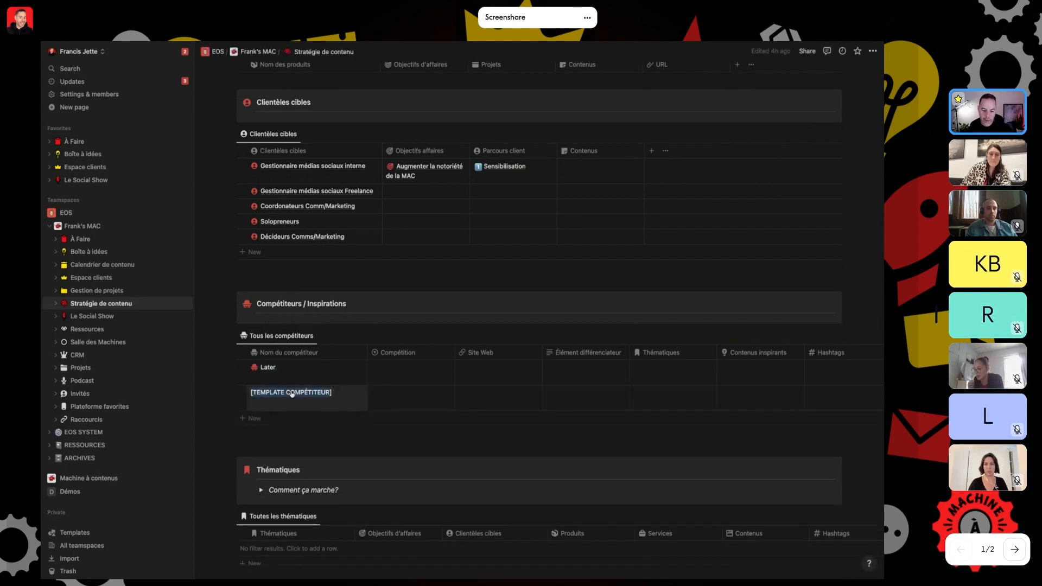
text(Monda)
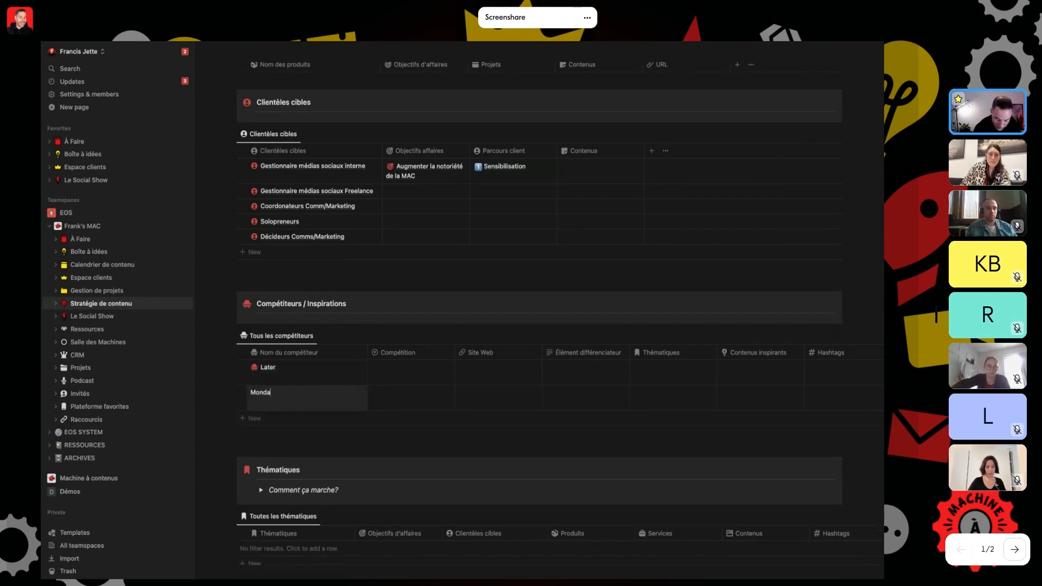
text(y)
click(297, 419)
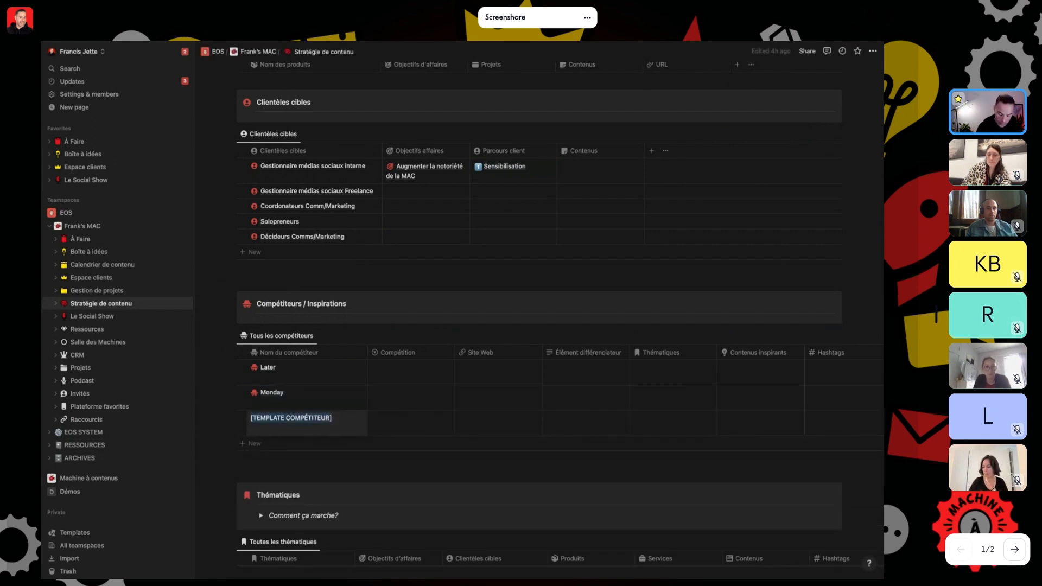
text(Easlo)
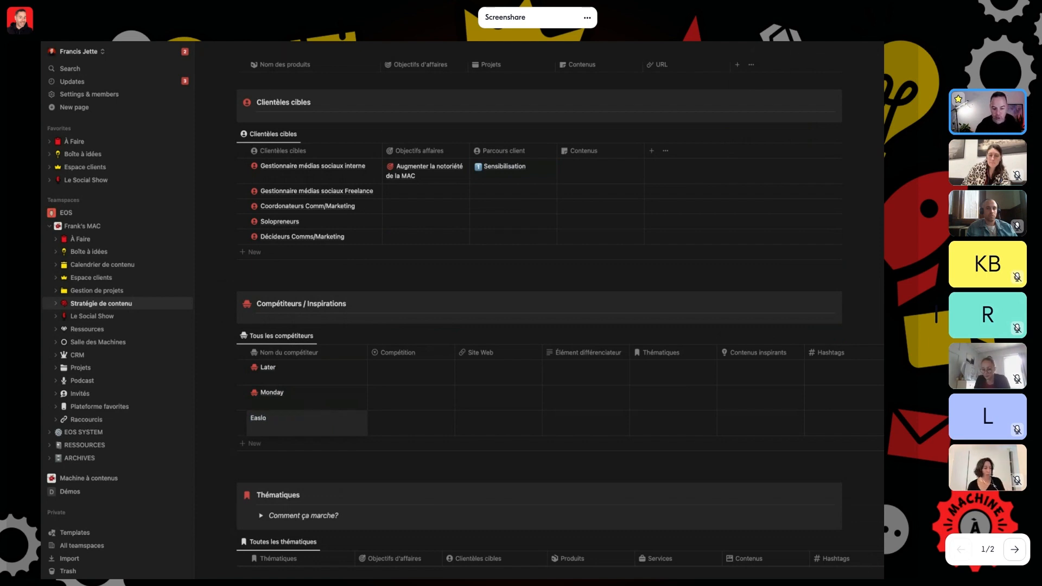
key(Escape)
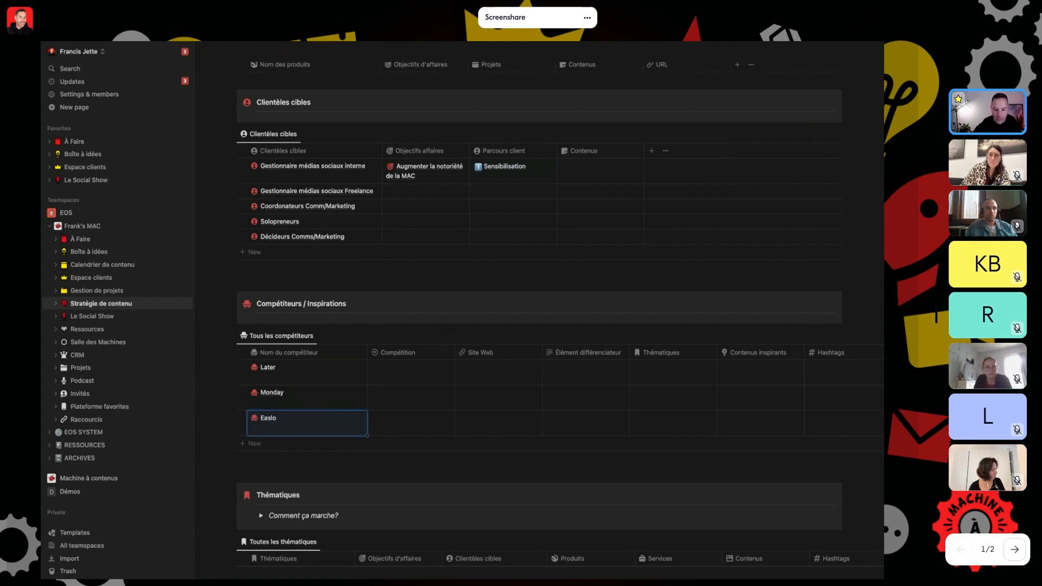
Switch to Instagram, browse the posts on the latermedia profile and open the post about a social media manager's notes app
scroll(310, 411, down, 3)
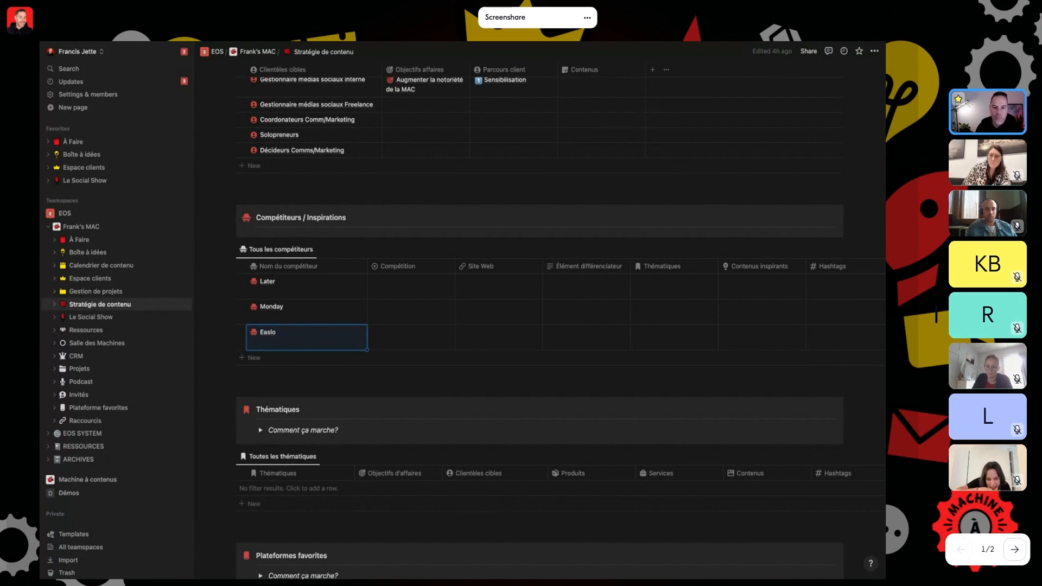
key(super+Tab)
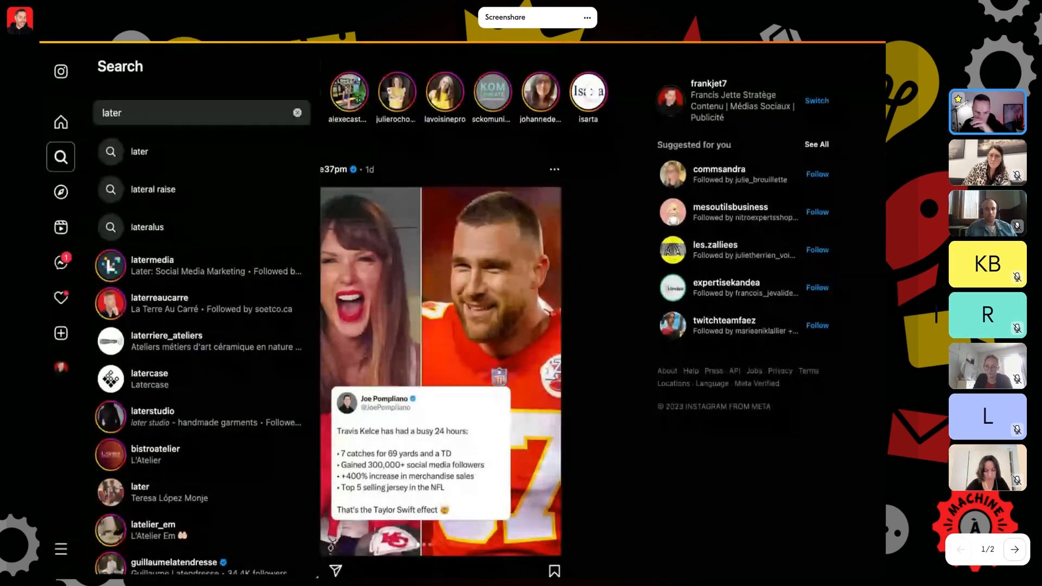
click(142, 263)
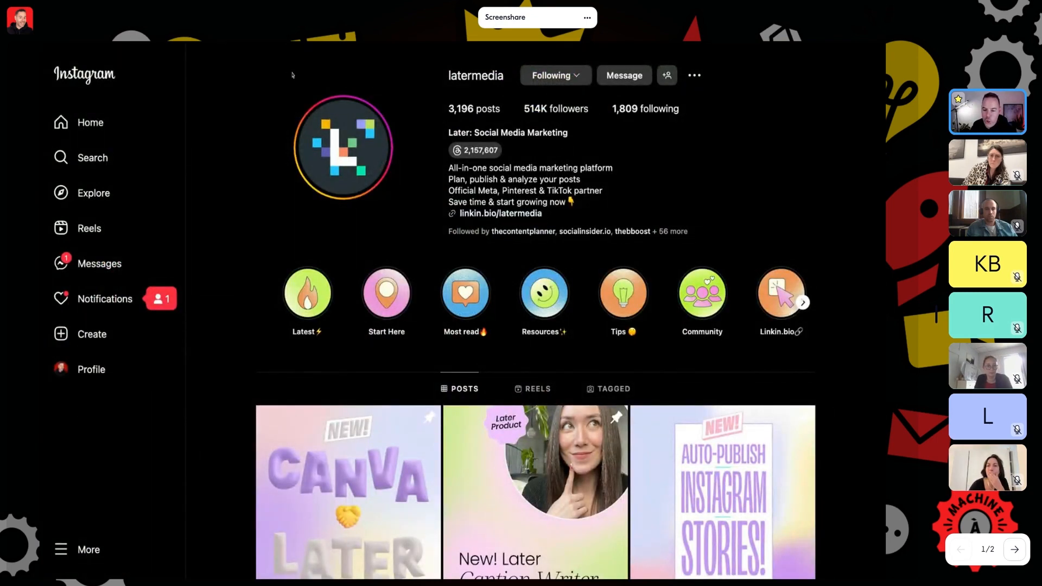
scroll(325, 130, down, 5)
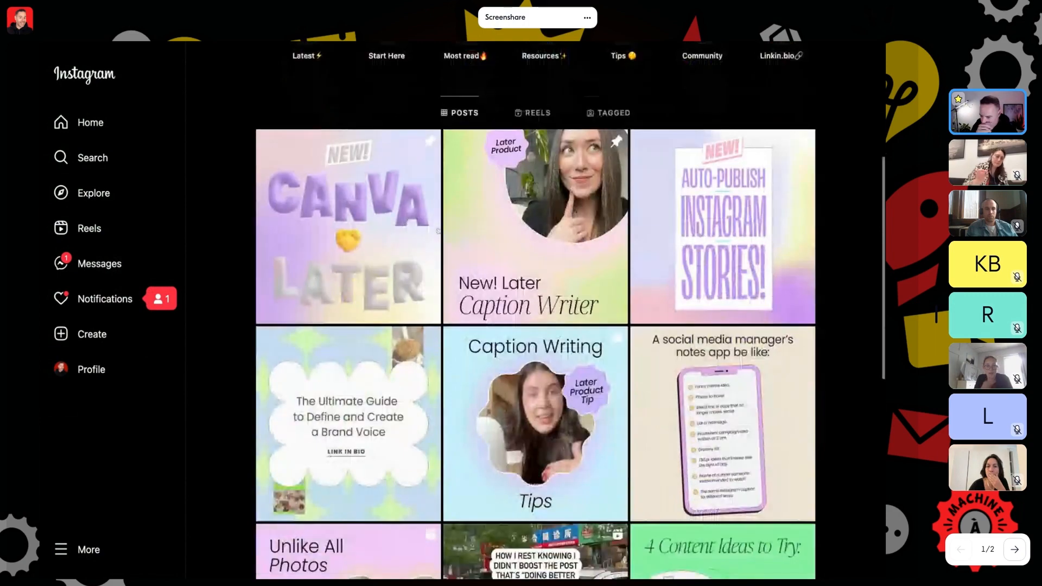
scroll(531, 306, down, 3)
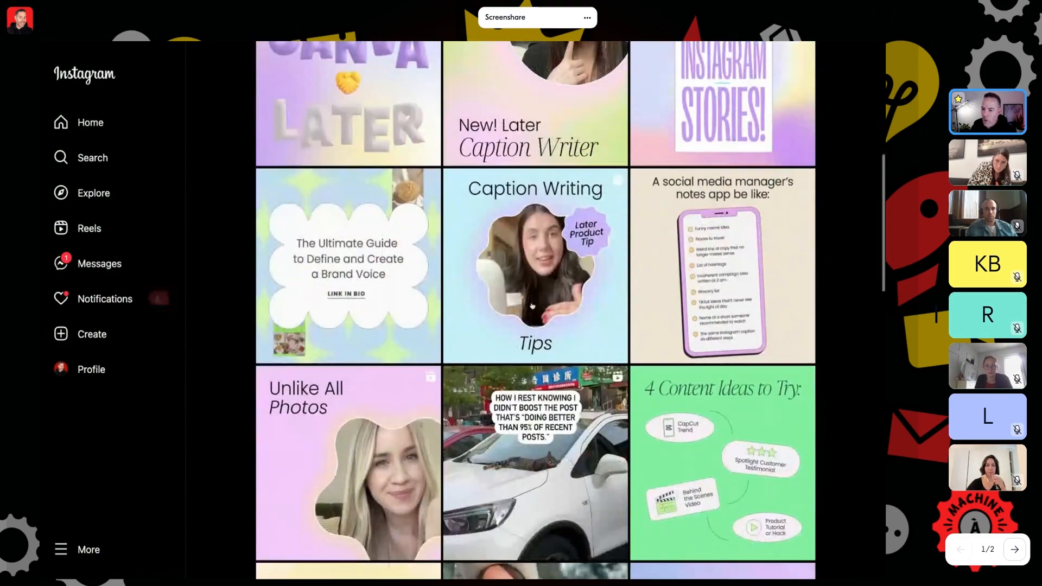
click(691, 199)
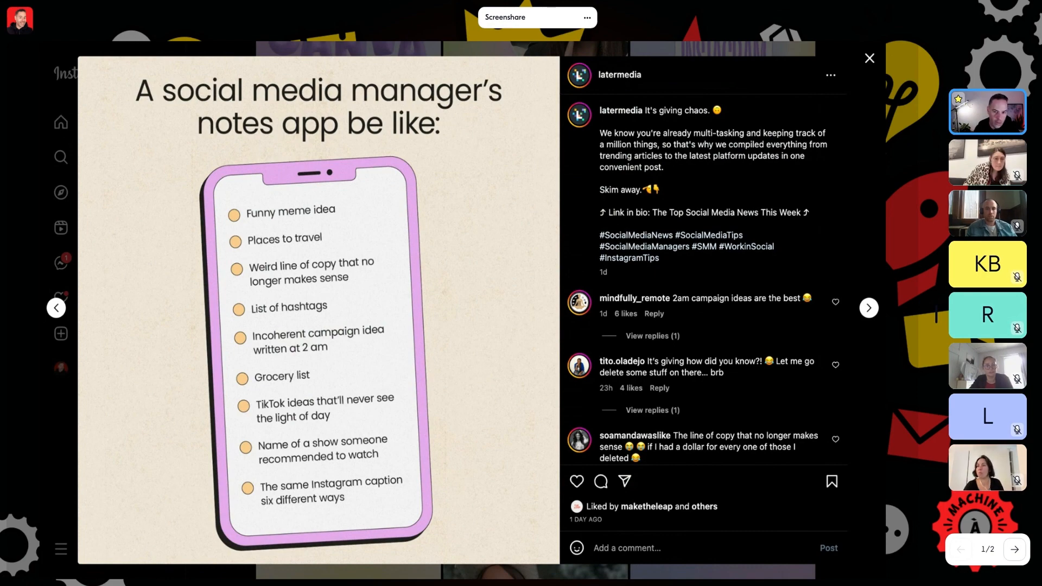
Switch back to Notion and move the Contenus inspirants column directly after Nom du compétiteur in the competitors table
key(ctrl+Right)
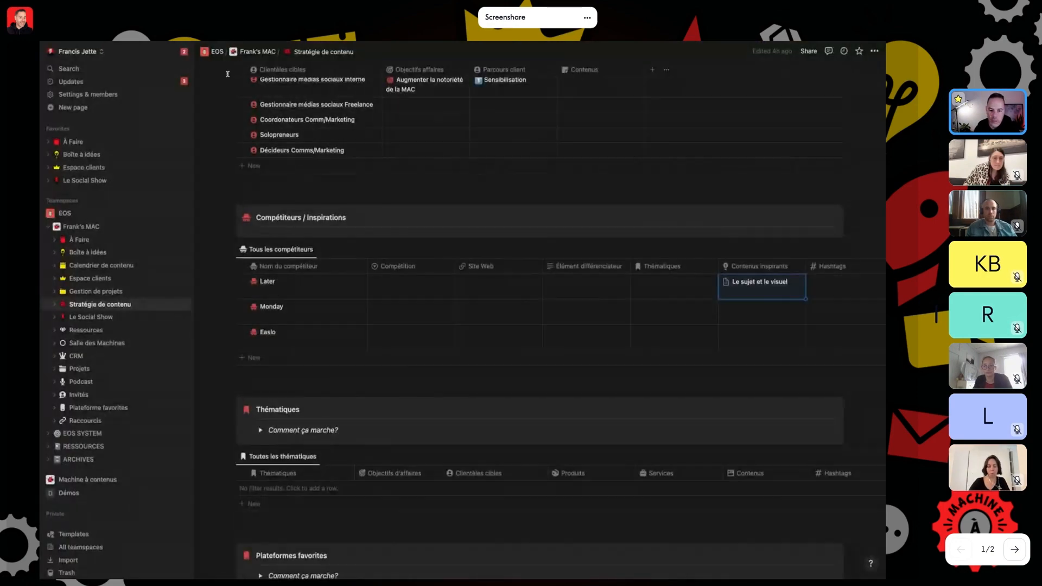
click(753, 297)
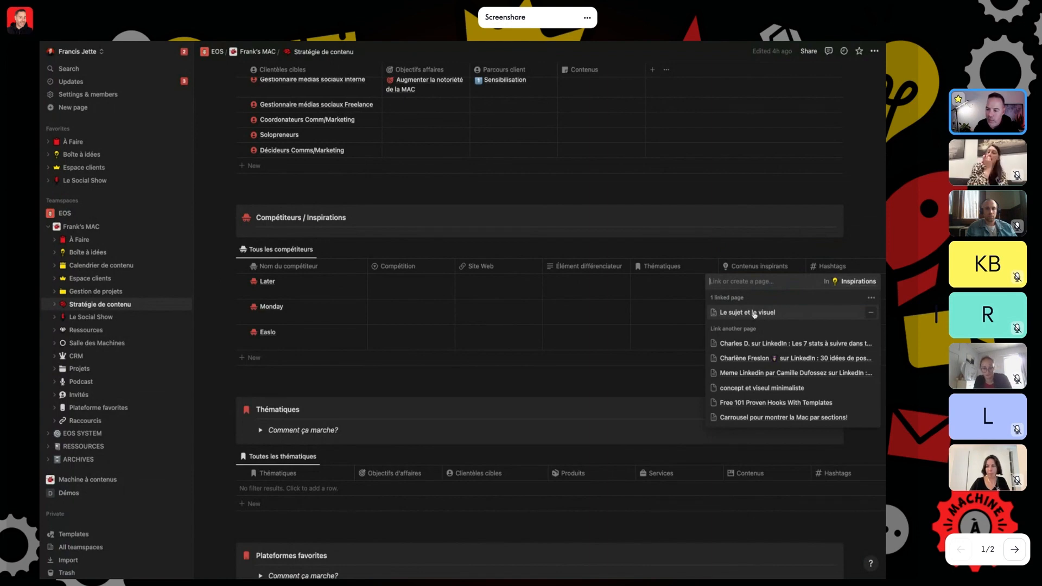
click(222, 284)
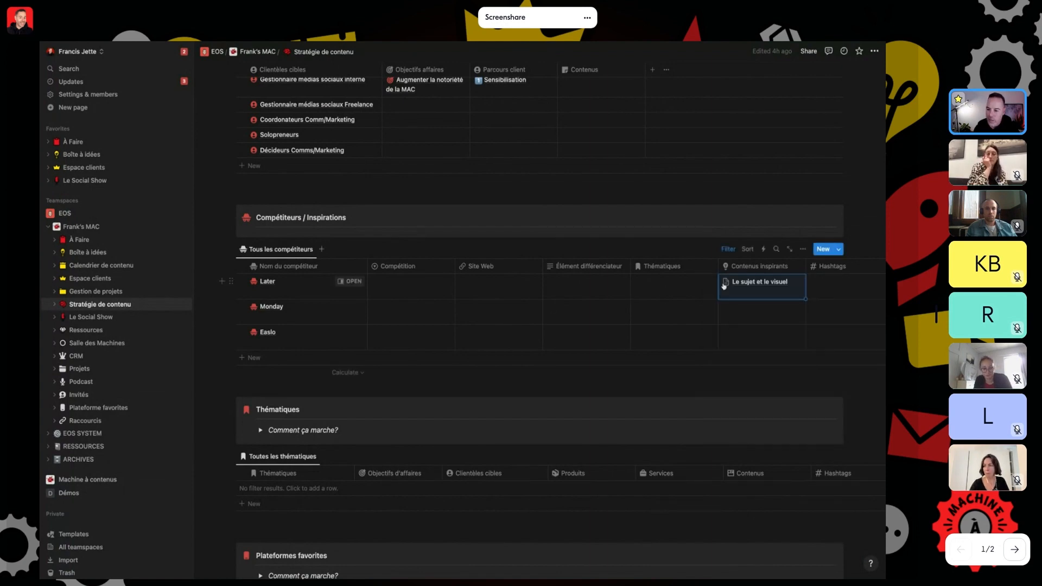
drag(754, 267, 424, 276)
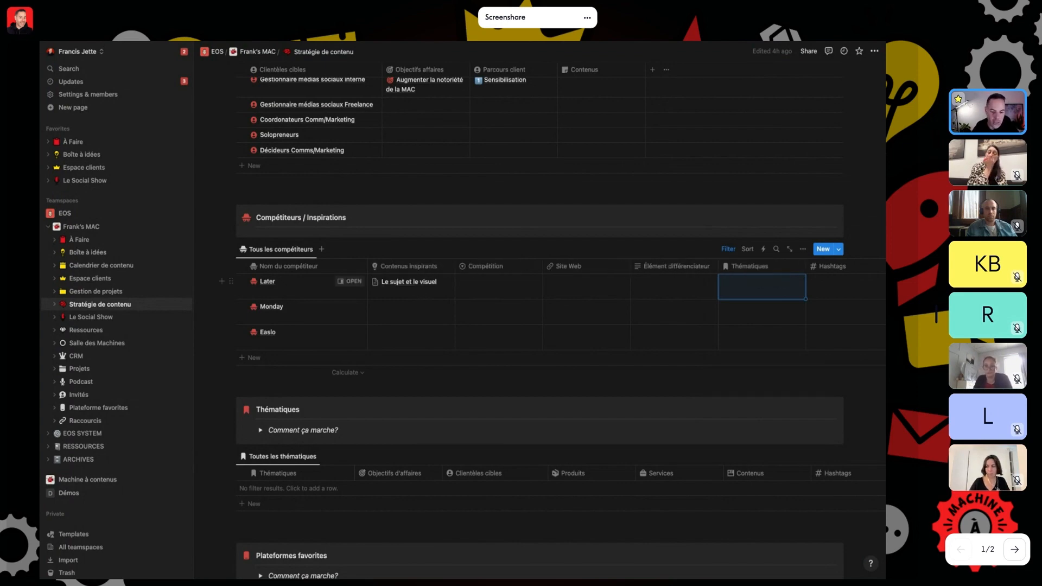
Open the inspiring content "Le sujet et le visuel" linked to Later, examine its properties and preview, and close it
click(411, 286)
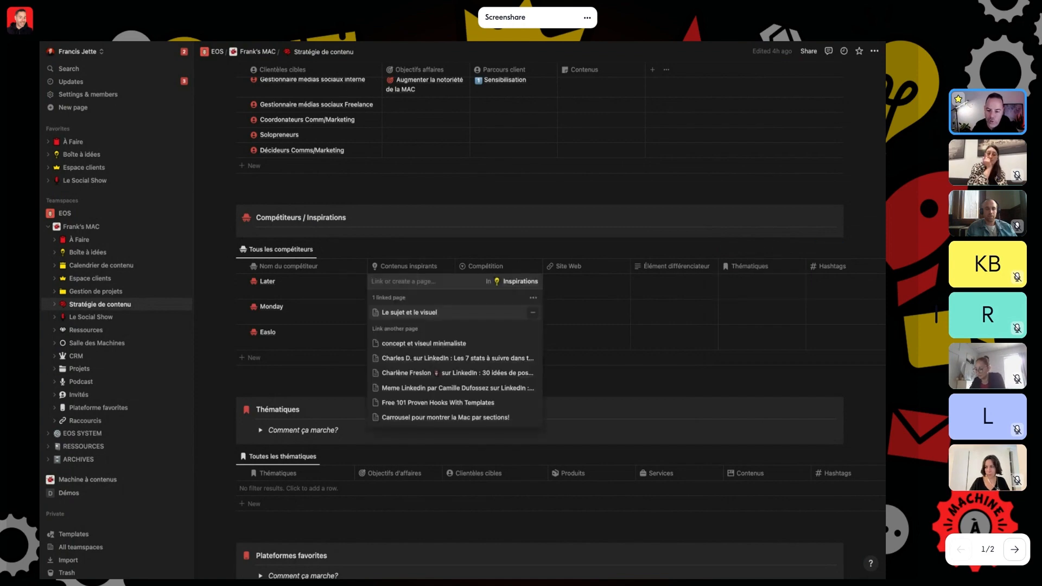
click(411, 312)
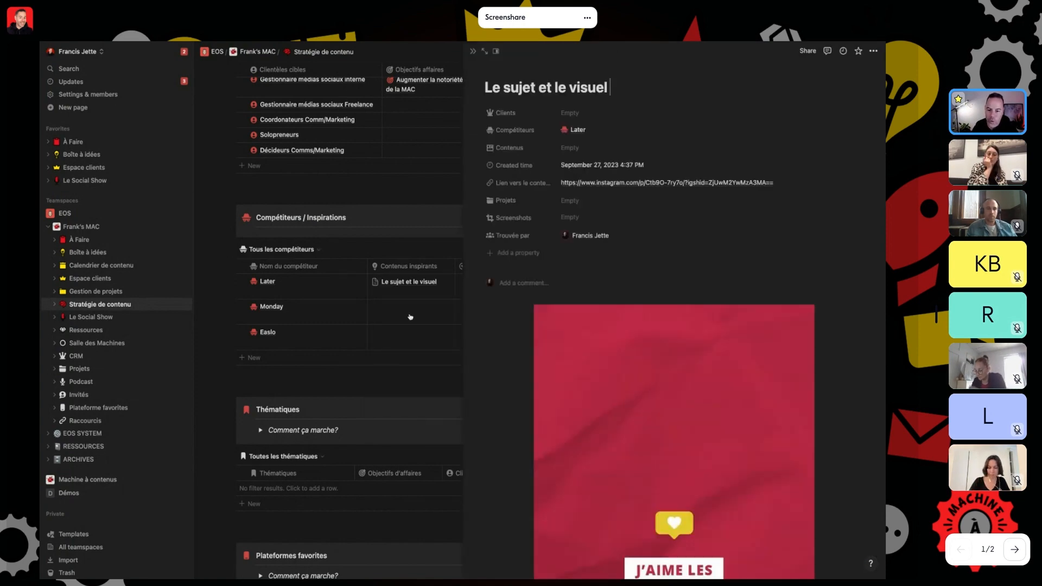
click(472, 52)
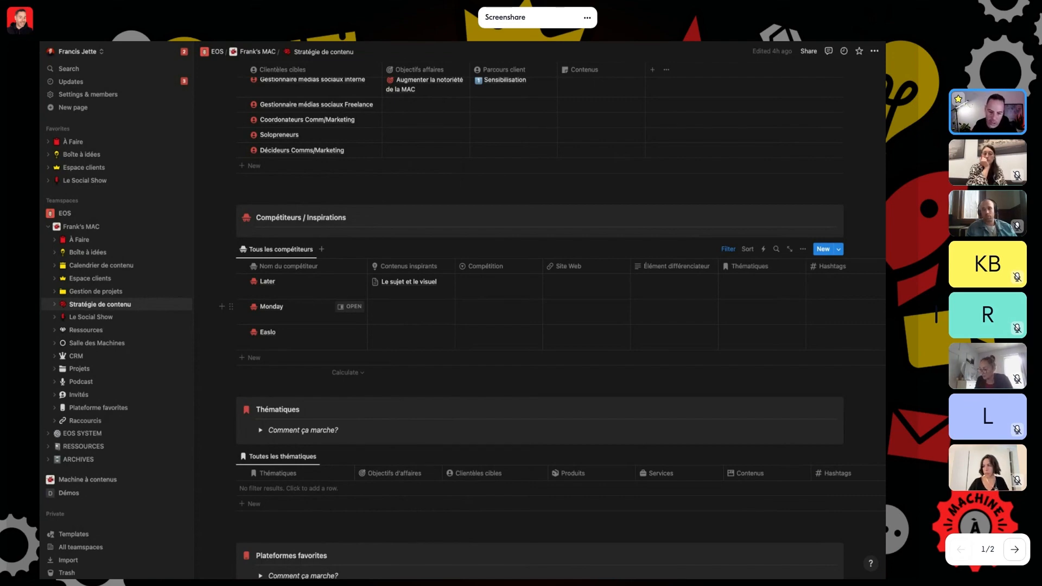
Add a theme named "Actualité des médias sociaux" to the Toutes les thématiques table
scroll(540, 326, down, 5)
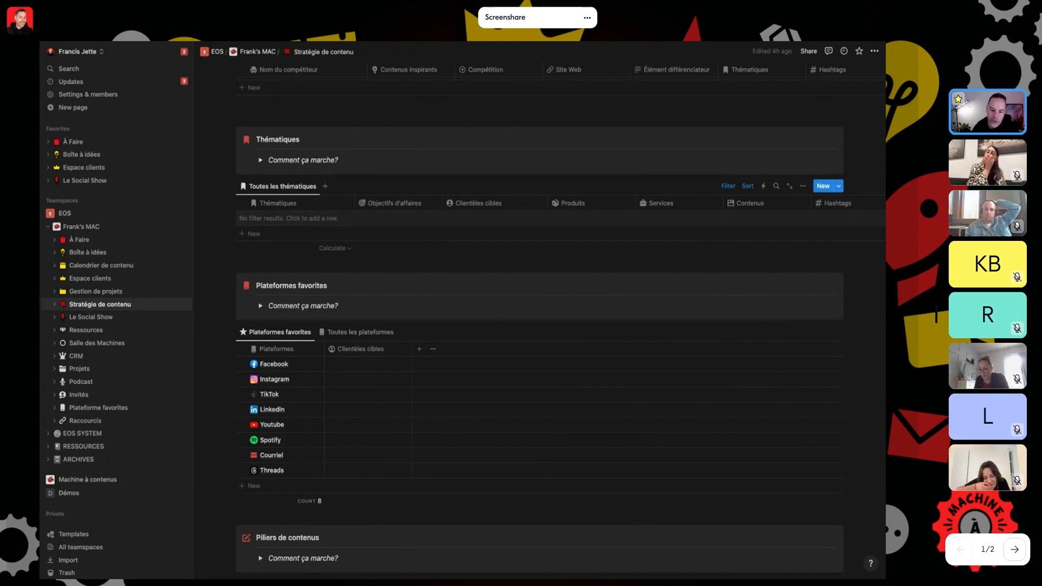
key(alt+shift+Left)
key(alt+shift+Left)
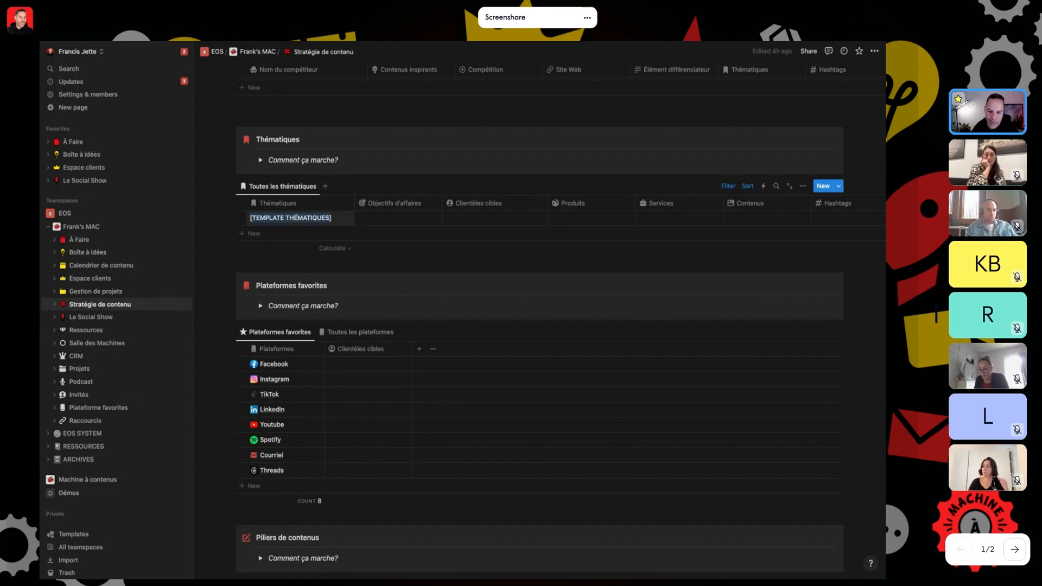
key(BackSpace)
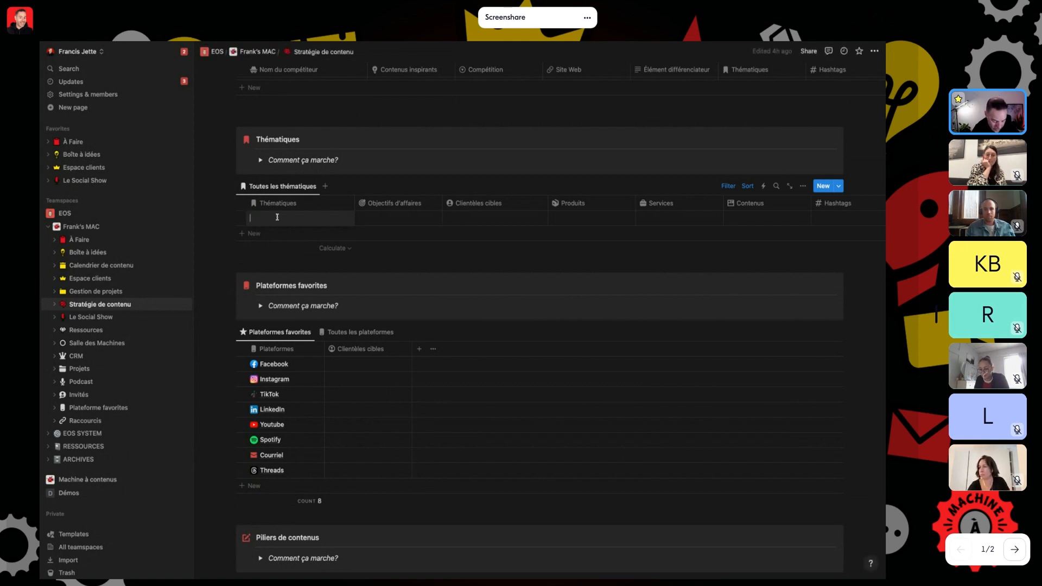
text(Ac)
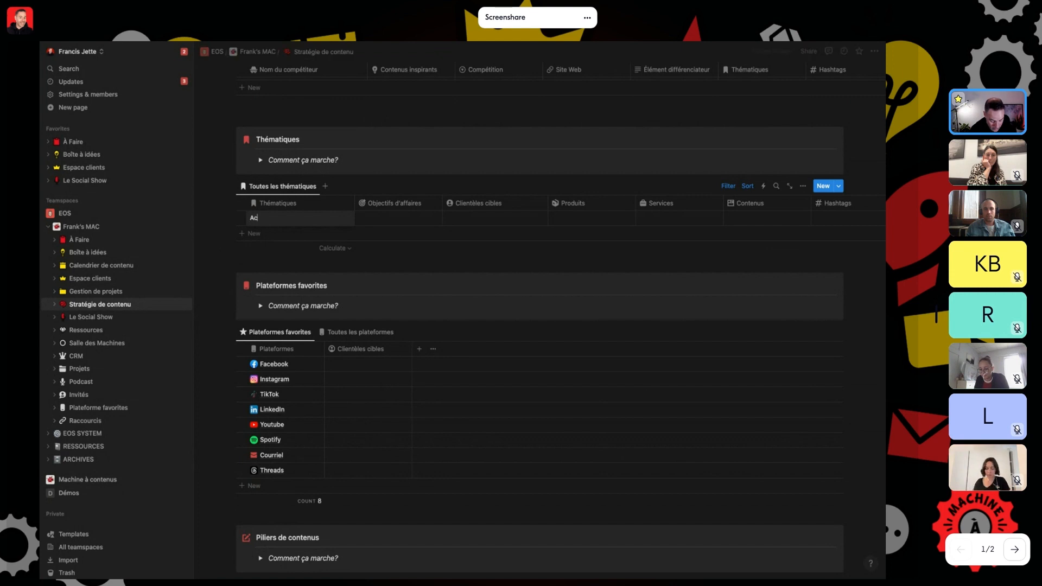
text(tualité des )
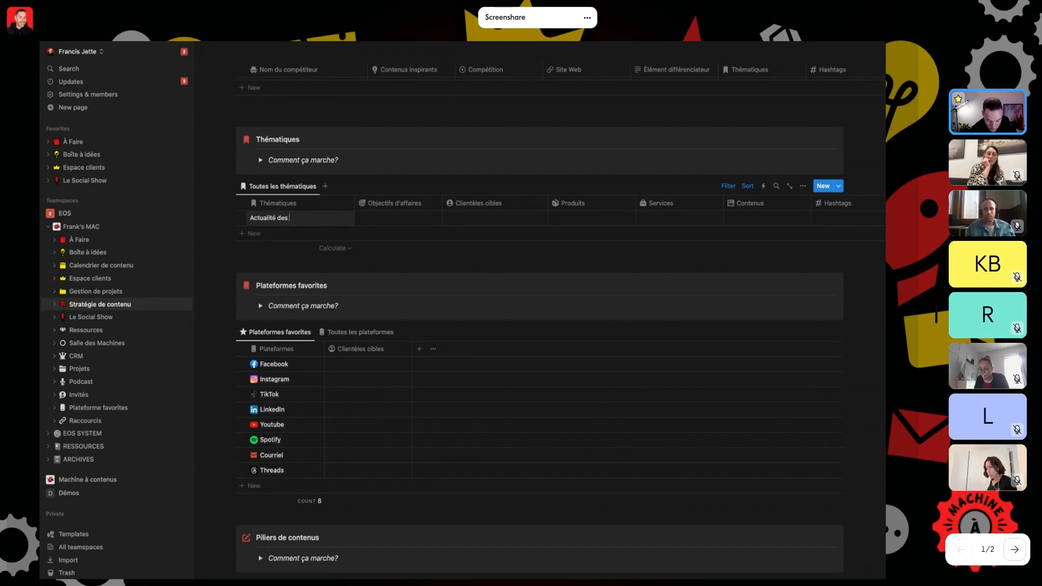
text(médias sociaux)
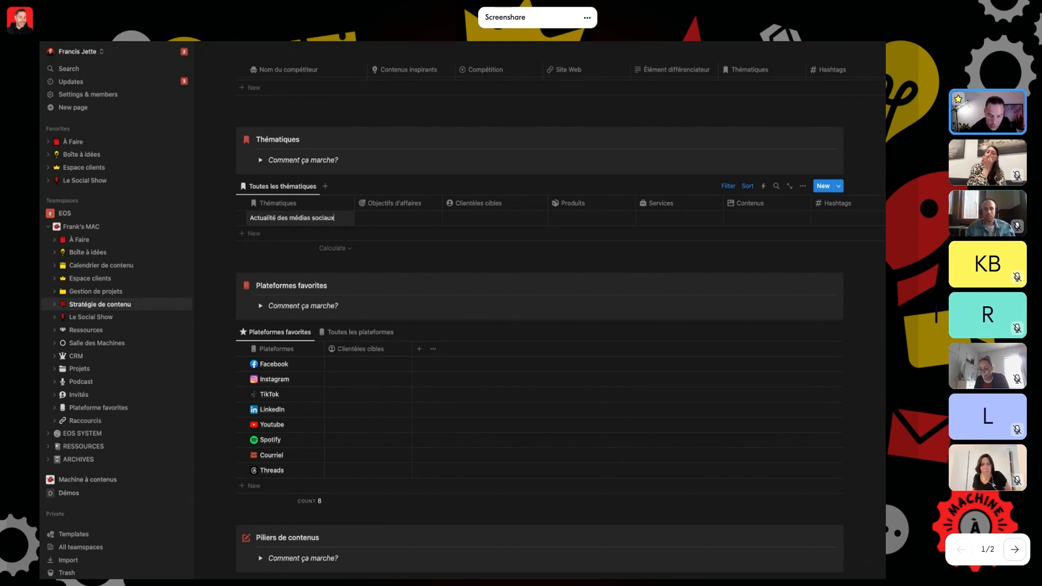
key(Return)
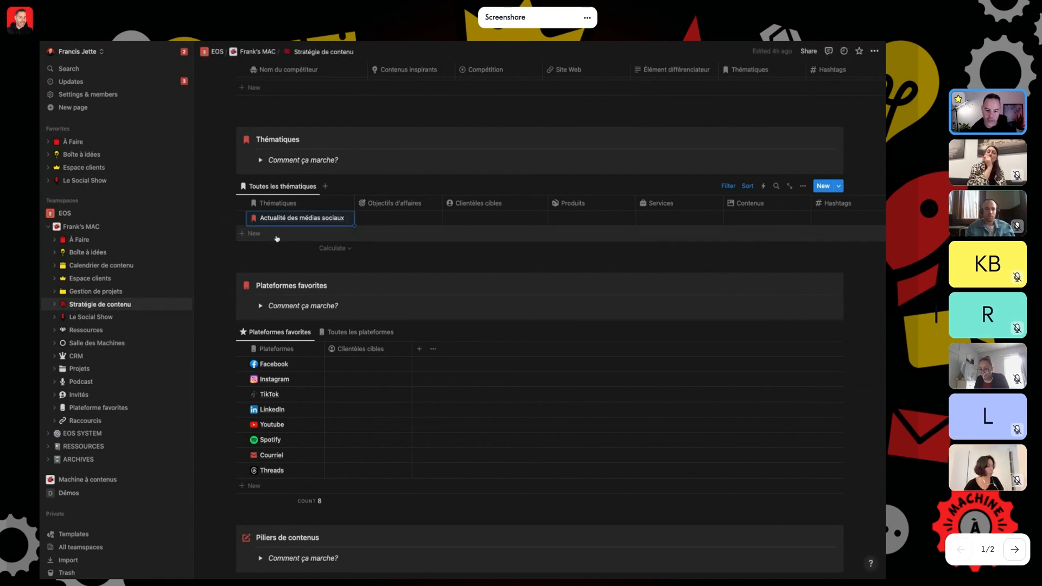
Link the objective "Augmenter mon trafic sur le site web de 25% dans les 3 prochains mois" to the theme Actualité des médias sociaux
click(384, 218)
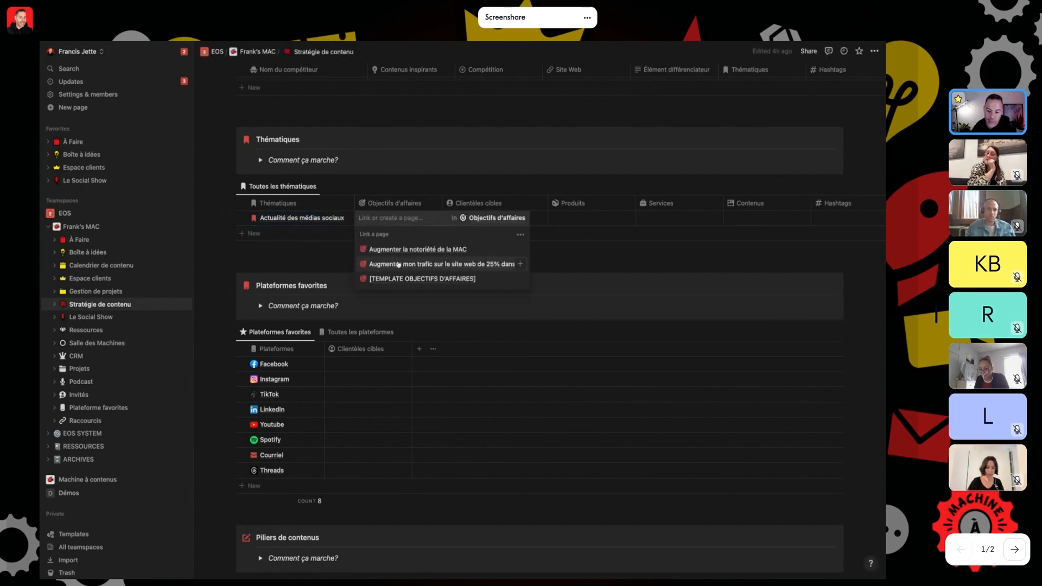
click(442, 264)
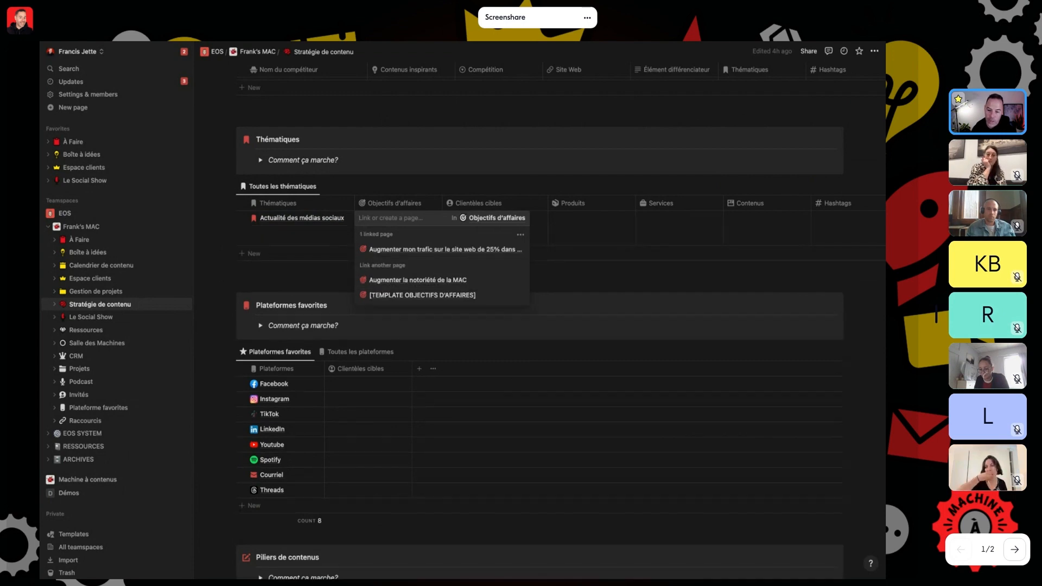
key(Escape)
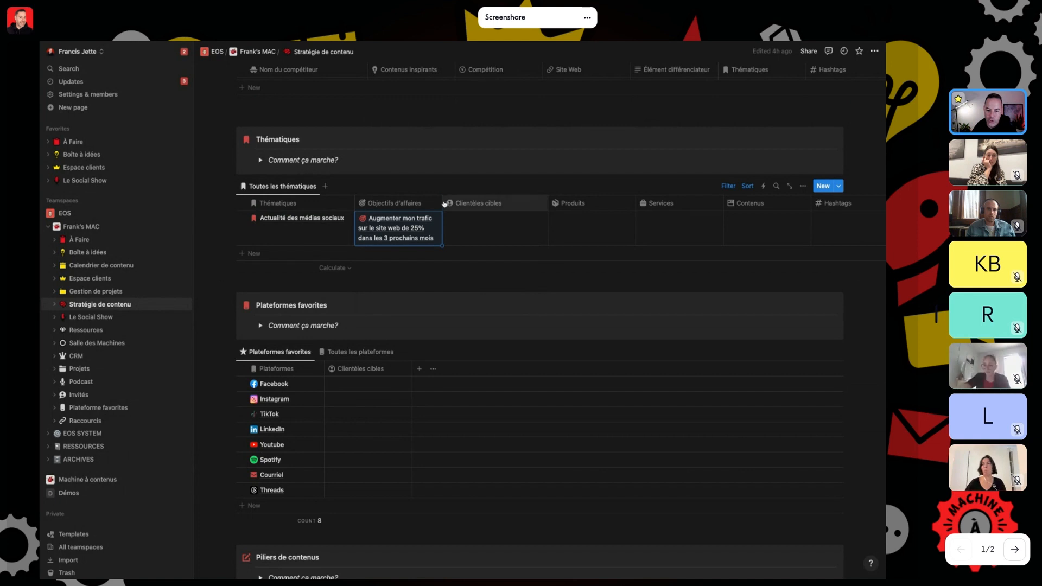
Widen the Objectifs d'affaires column in the Toutes les thématiques table so the linked objective fits on two lines
drag(446, 203, 538, 203)
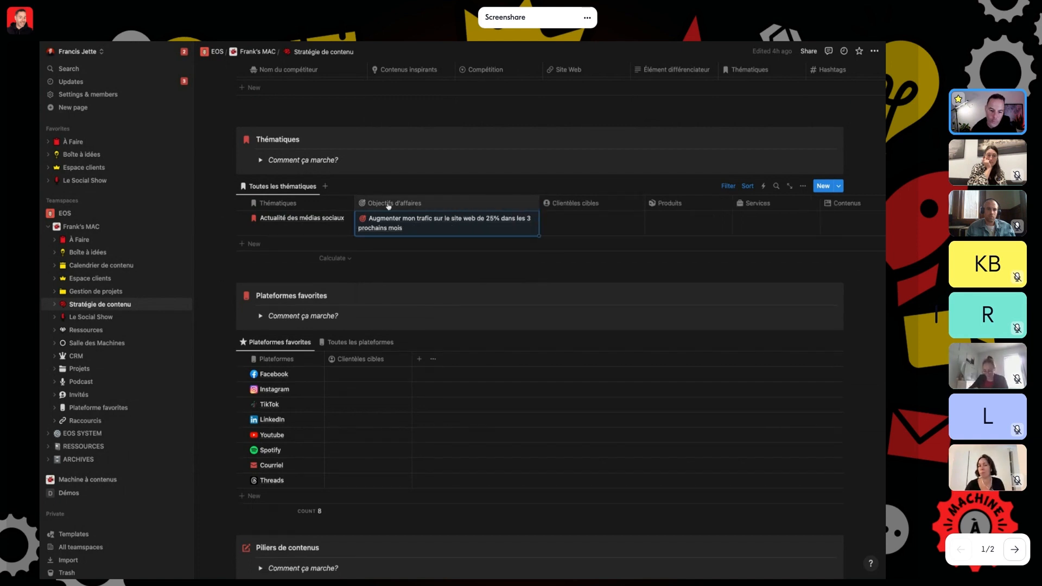
drag(388, 206, 570, 204)
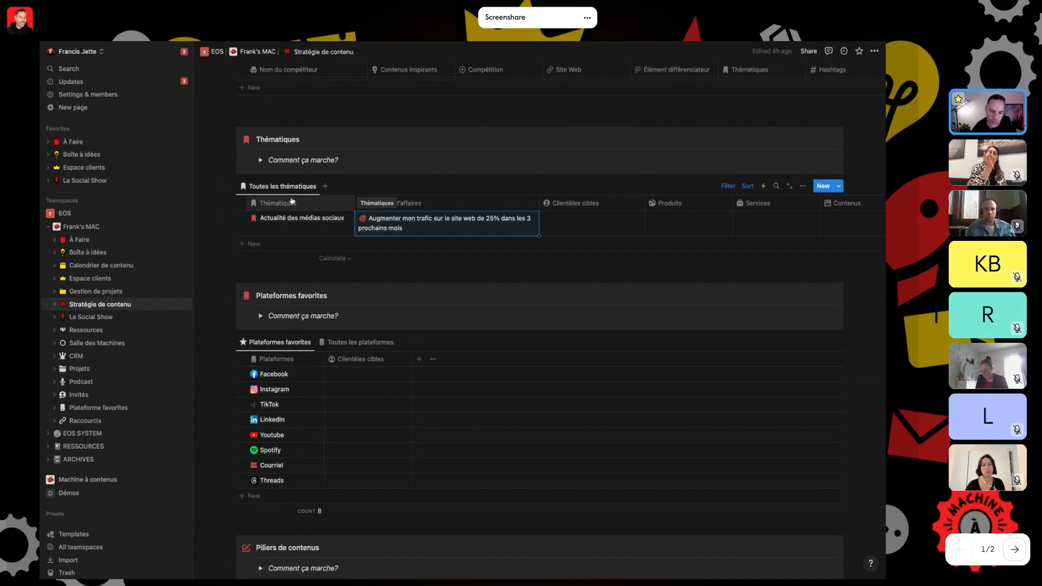
Review the products, target audiences and competitors tables above the Thématiques section
scroll(291, 200, up, 1)
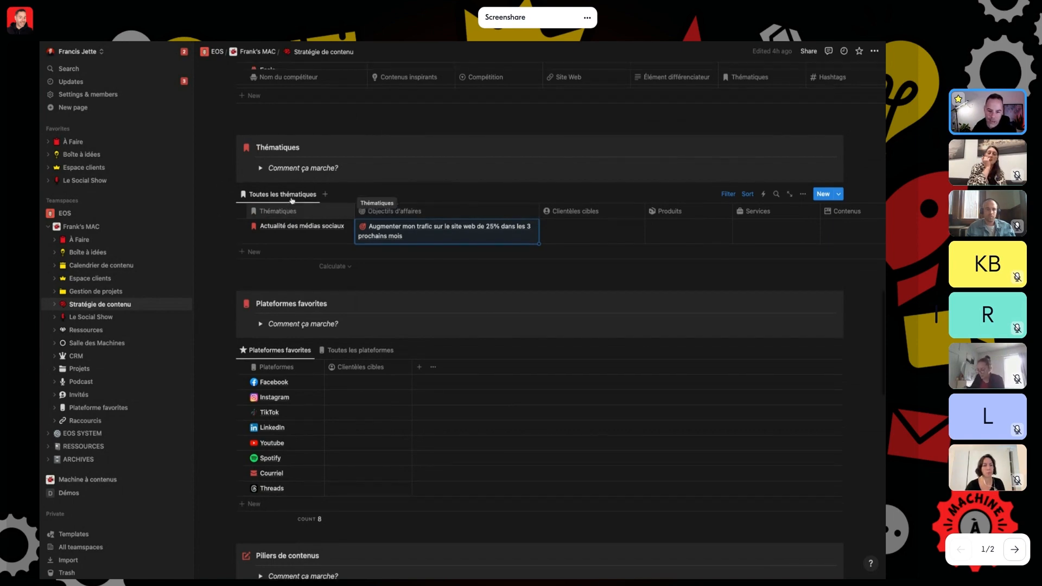
scroll(292, 201, up, 10)
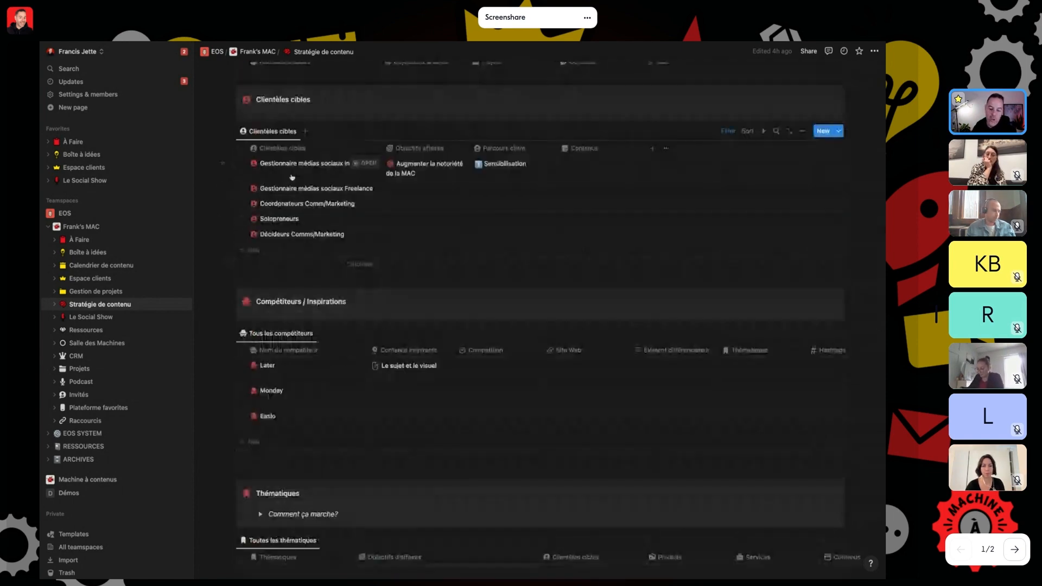
scroll(292, 177, down, 3)
scroll(291, 177, up, 5)
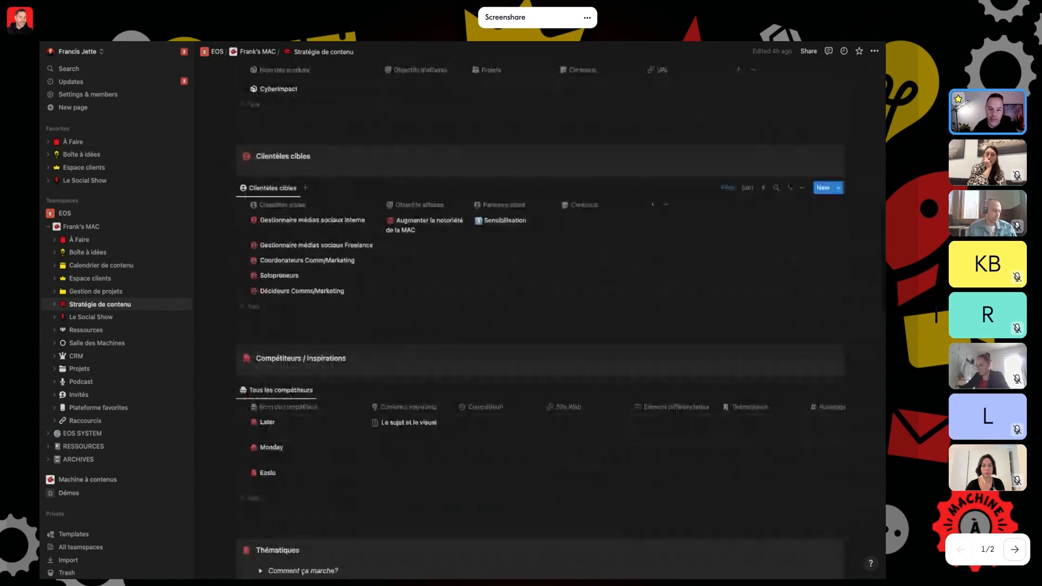
scroll(291, 176, up, 5)
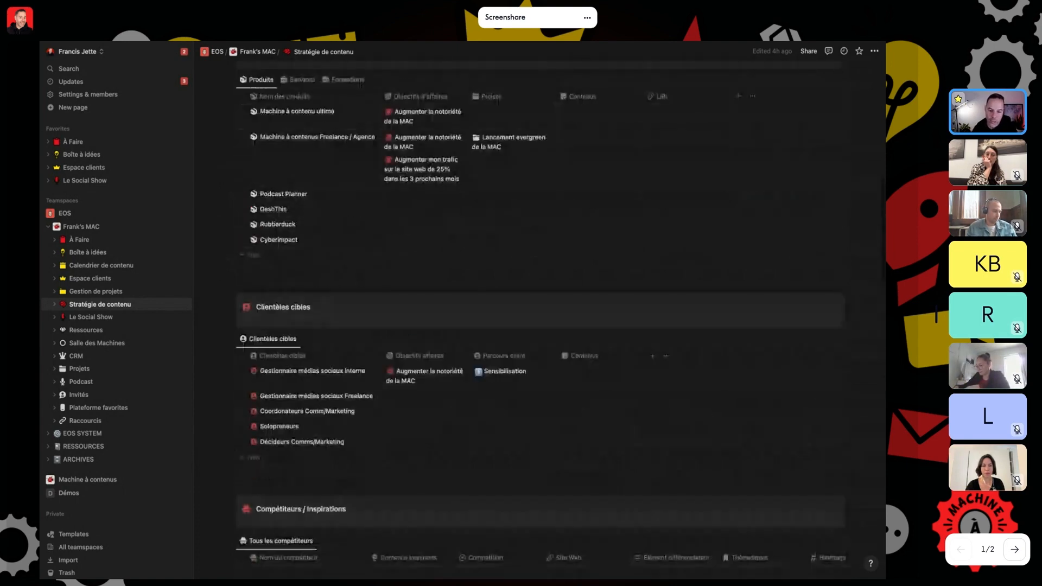
scroll(291, 177, down, 14)
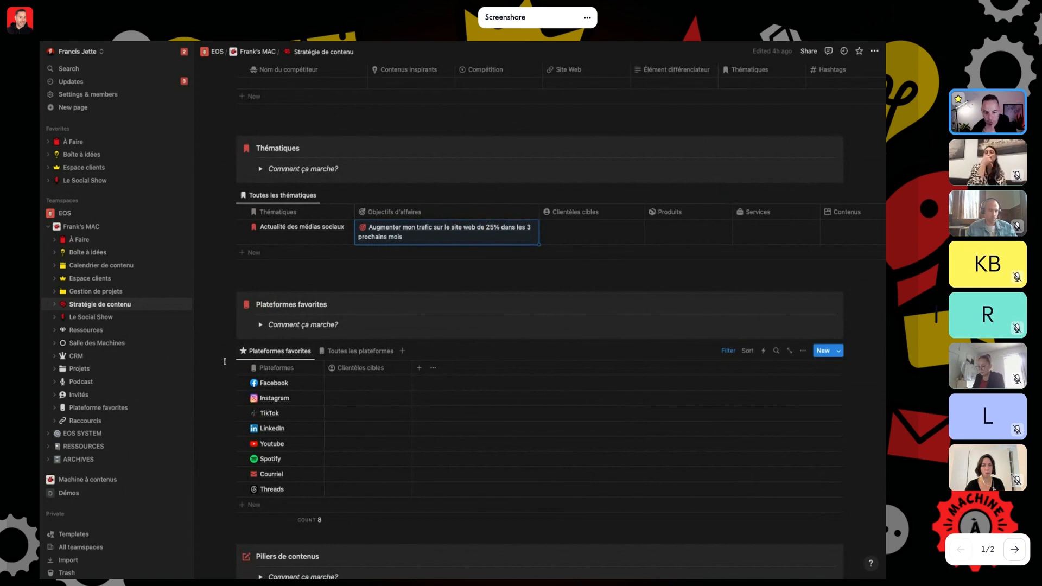
Link the target audiences Gestionnaire médias sociaux interne and Gestionnaire médias sociaux Freelance to Instagram in the Plateformes favorites table
scroll(385, 277, down, 3)
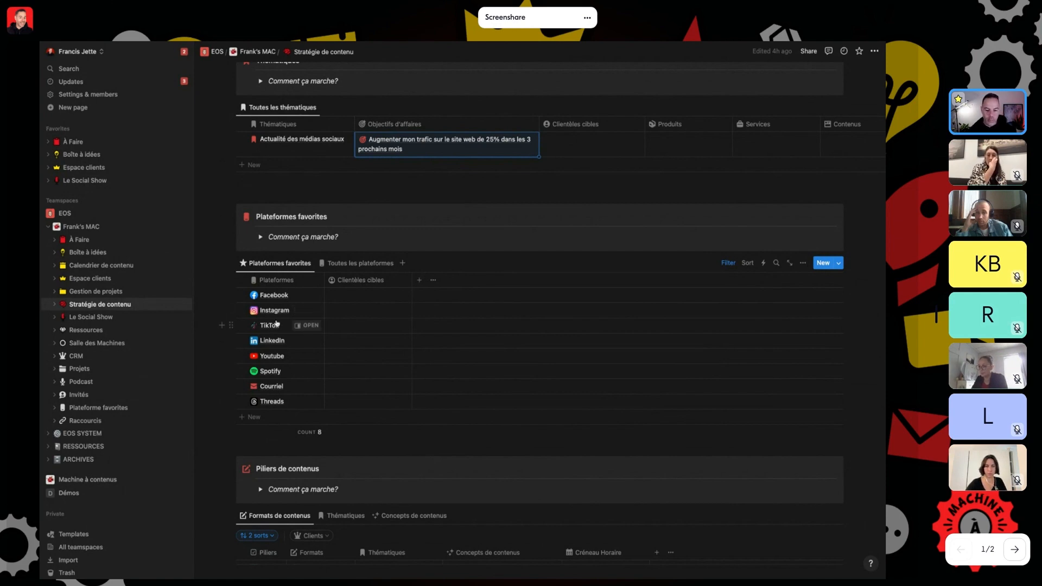
click(352, 314)
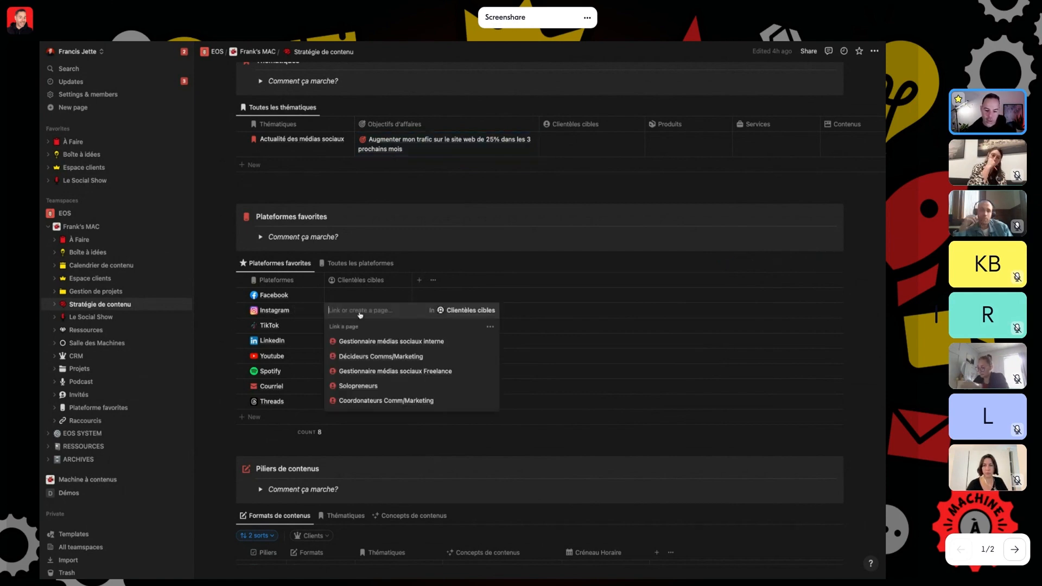
click(366, 341)
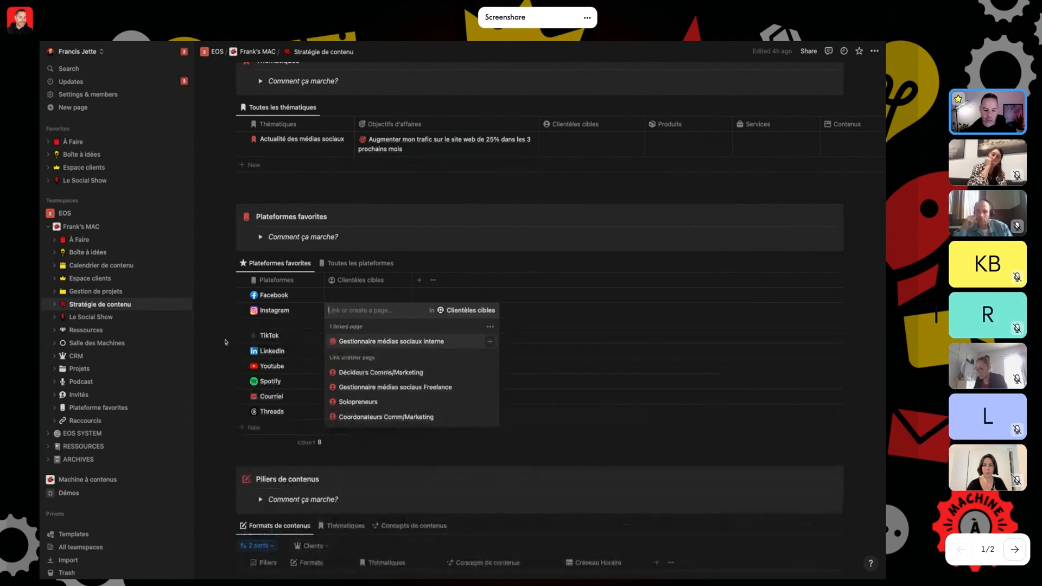
click(404, 389)
key(Escape)
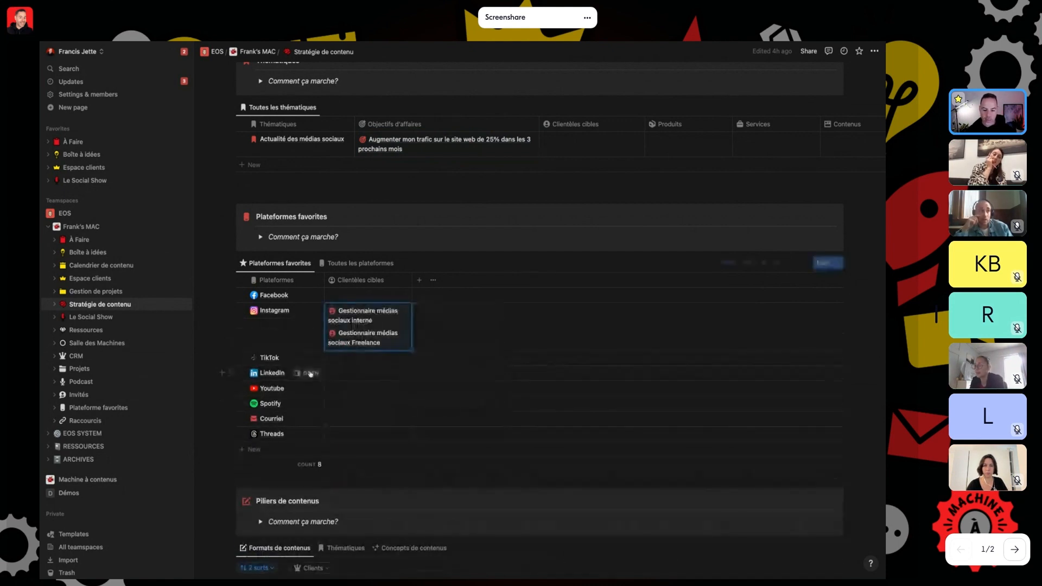
Link Gestionnaire médias sociaux interne and Gestionnaire médias sociaux Freelance to TikTok as its target audiences
click(342, 361)
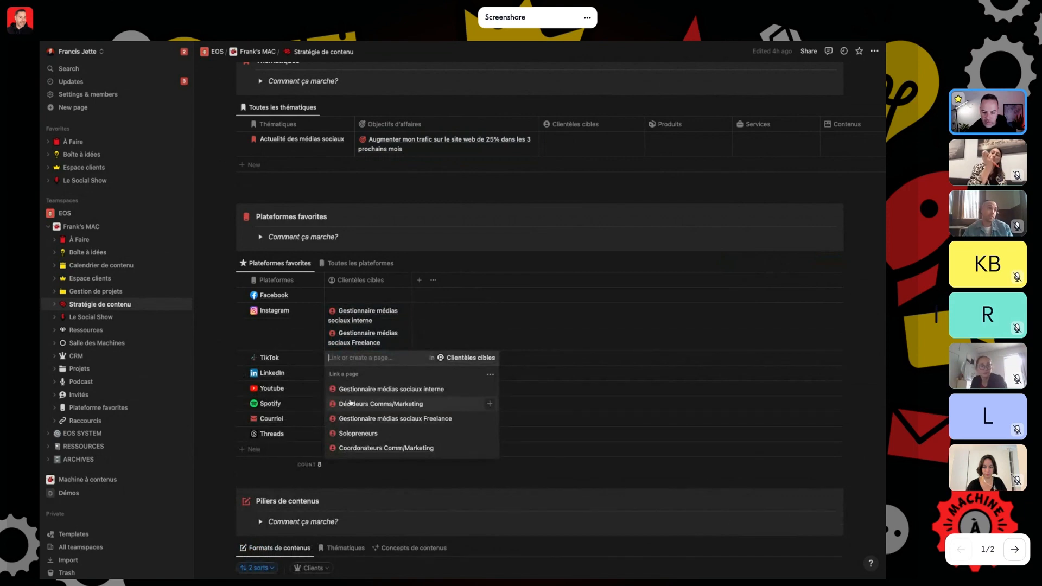
click(356, 390)
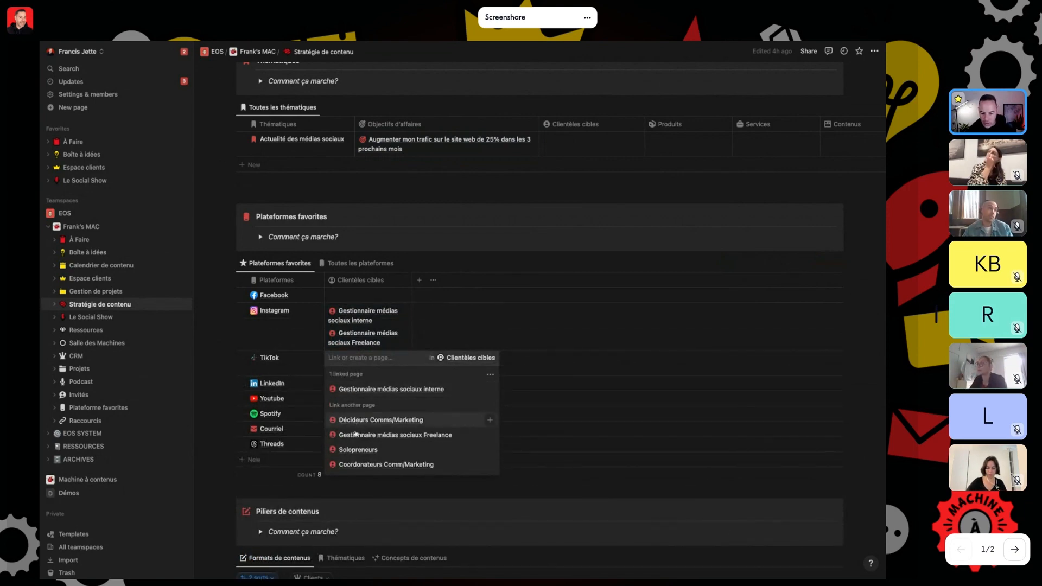
click(356, 434)
key(Escape)
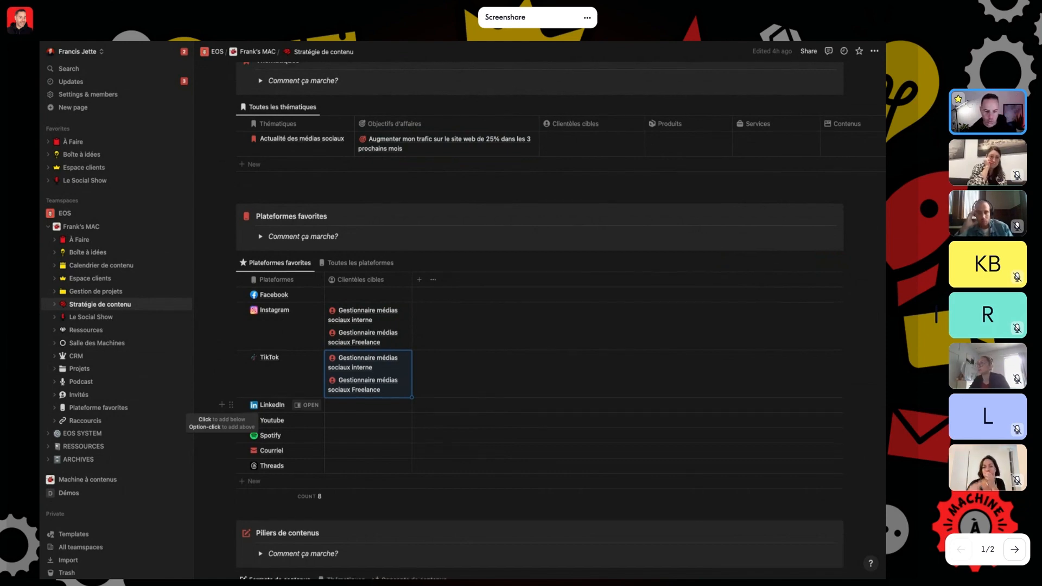
Link the theme Actualité des médias sociaux to the Newsletter format in the Piliers de contenus table
scroll(326, 326, down, 2)
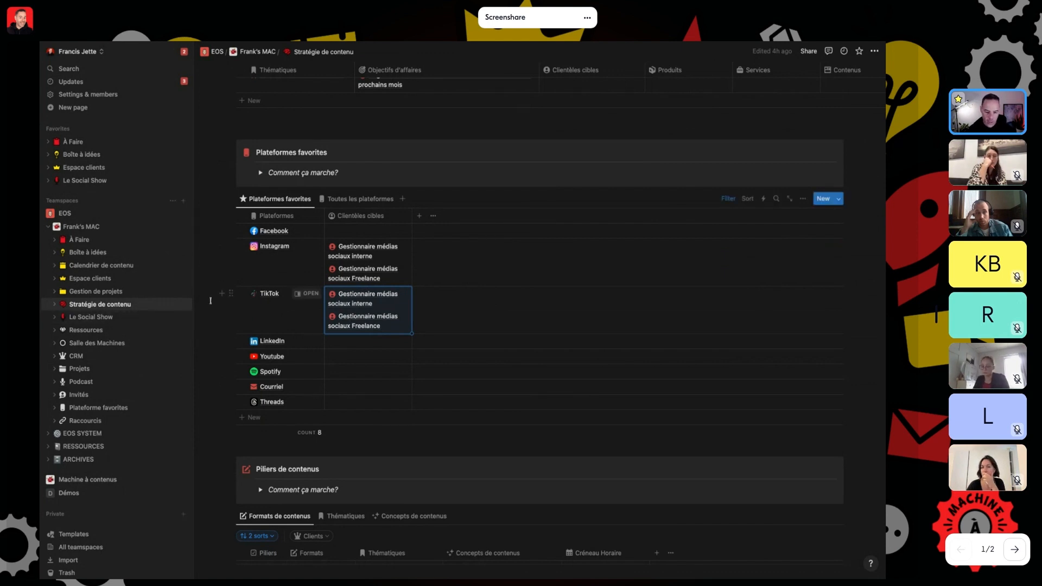
scroll(210, 300, down, 5)
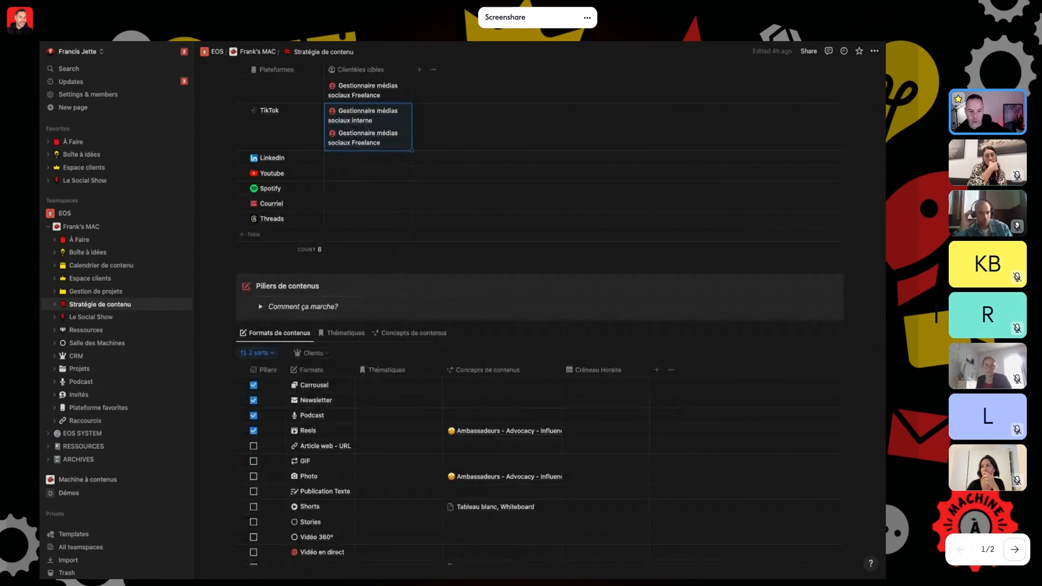
scroll(540, 314, down, 3)
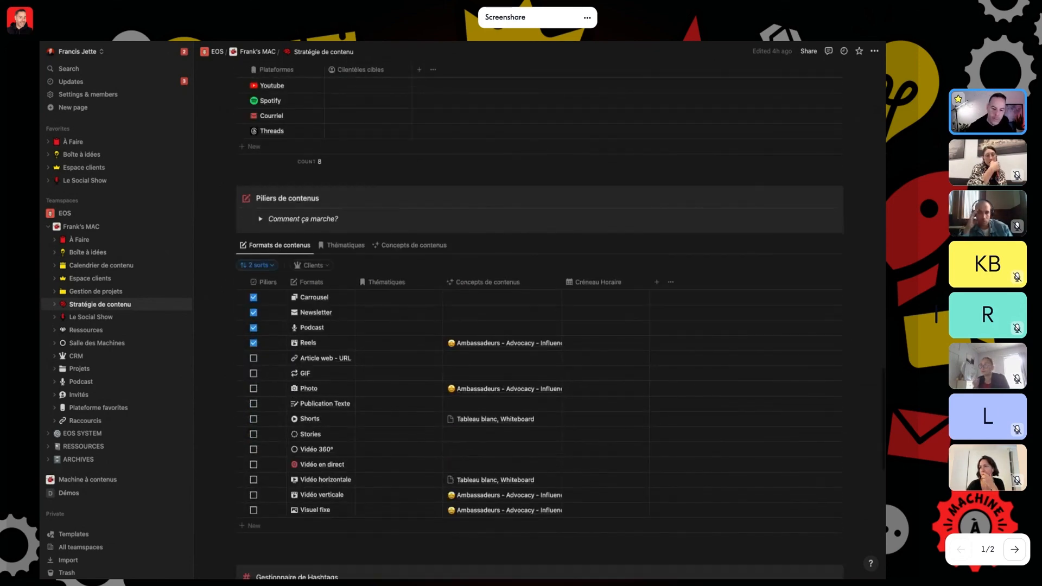
scroll(539, 315, down, 3)
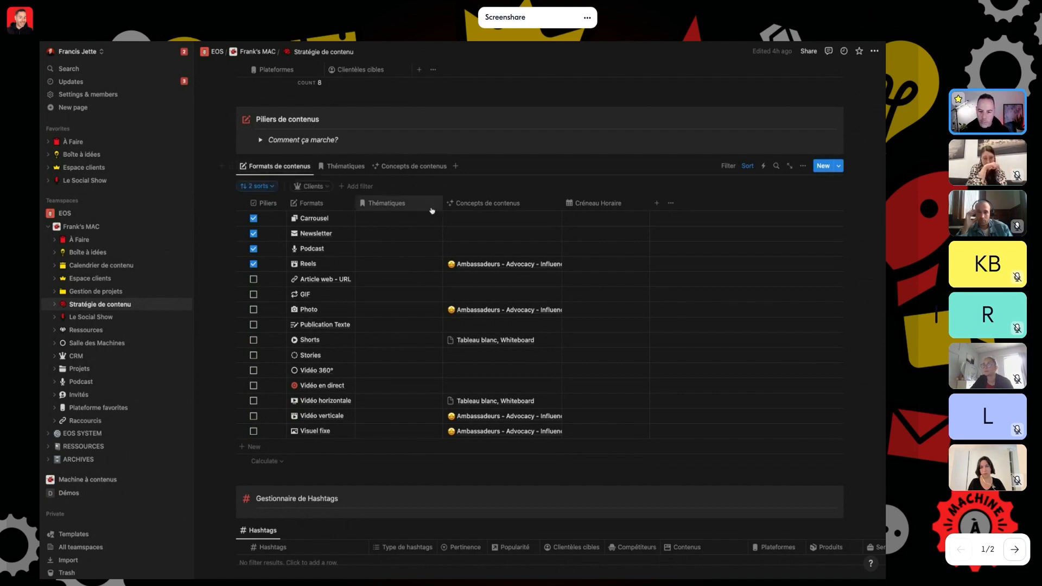
click(398, 233)
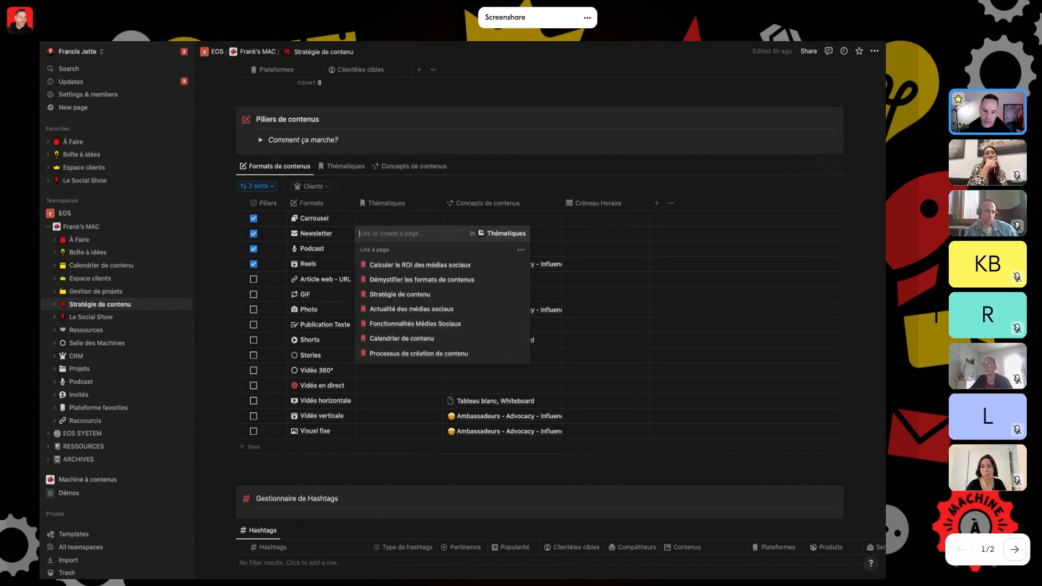
click(412, 309)
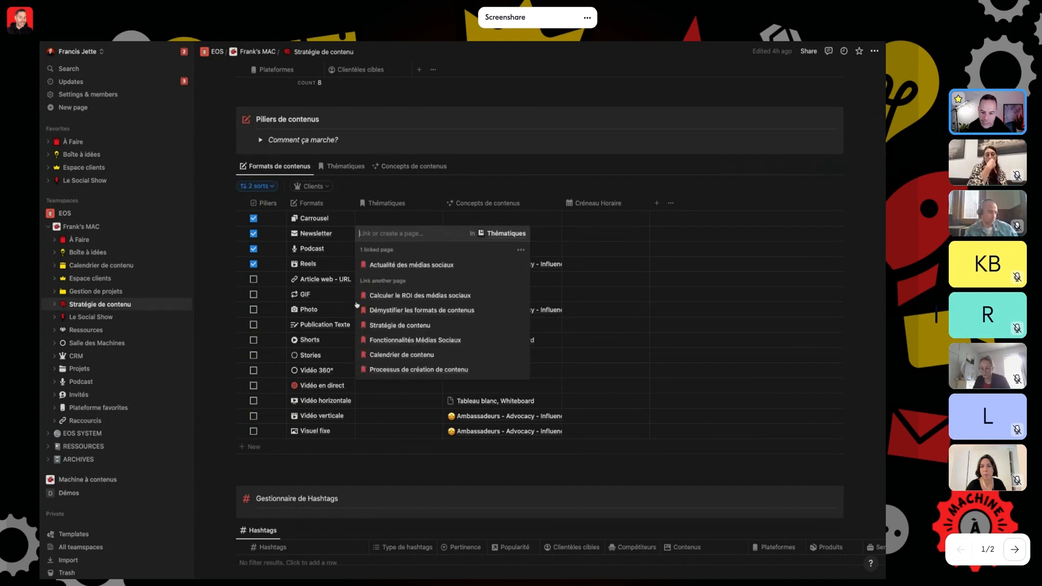
key(Escape)
Link the theme Stratégie de contenu to the Podcast format
click(383, 252)
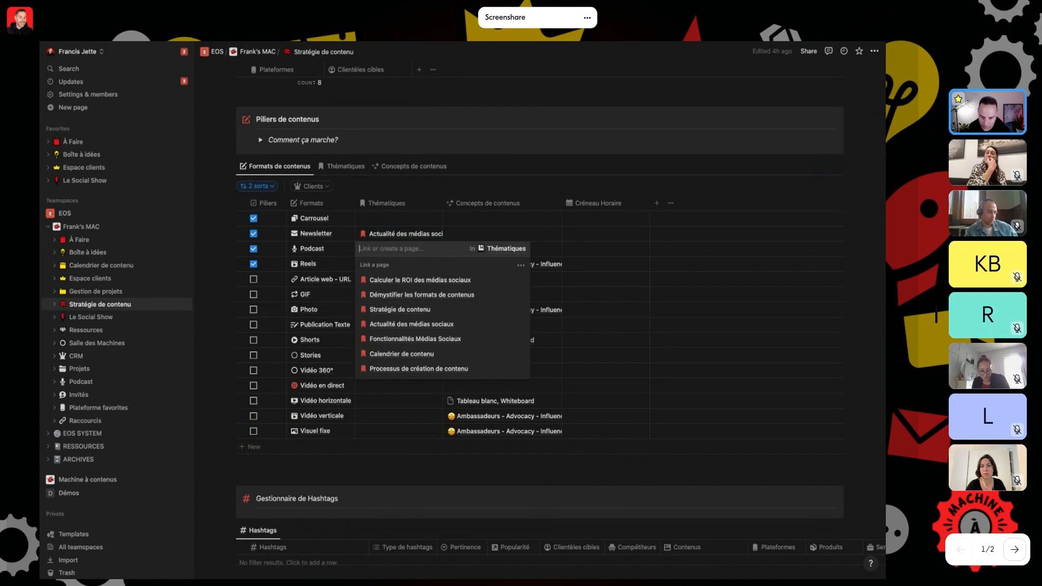
click(408, 311)
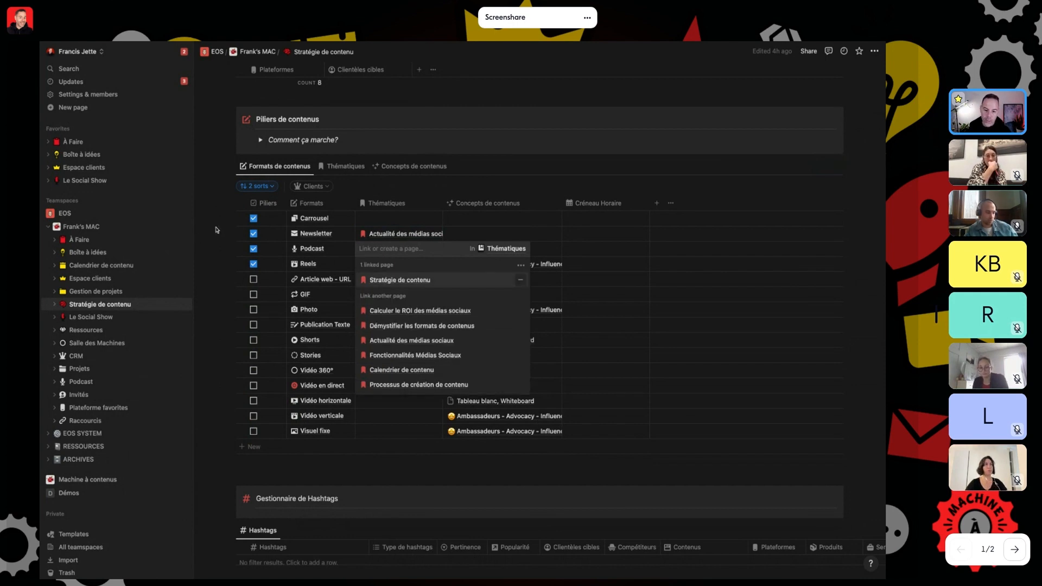
key(Escape)
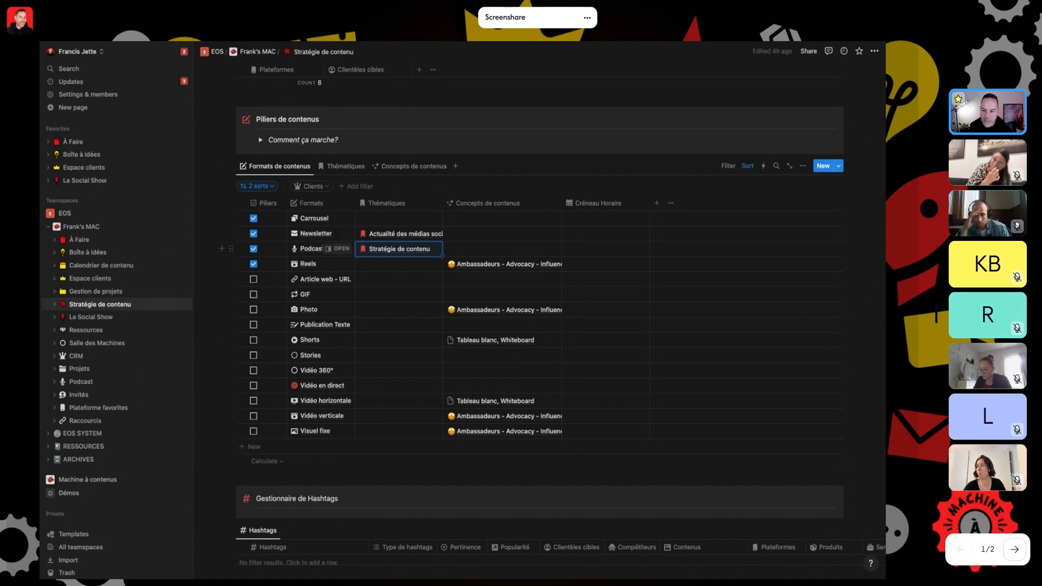
Set the Podcast format's Créneau Horaire to Mercredi
click(585, 255)
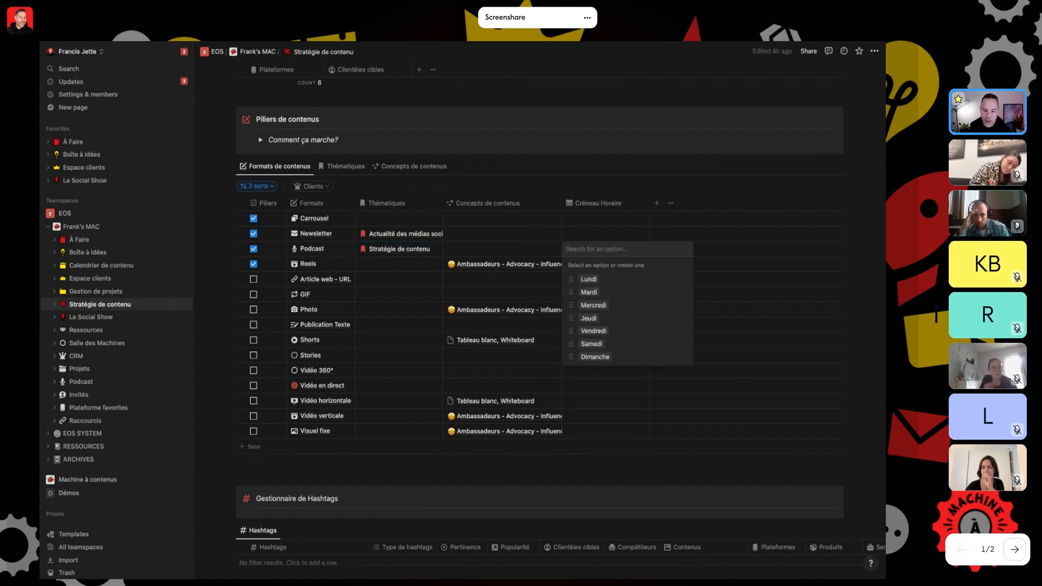
key(Down)
key(Down)
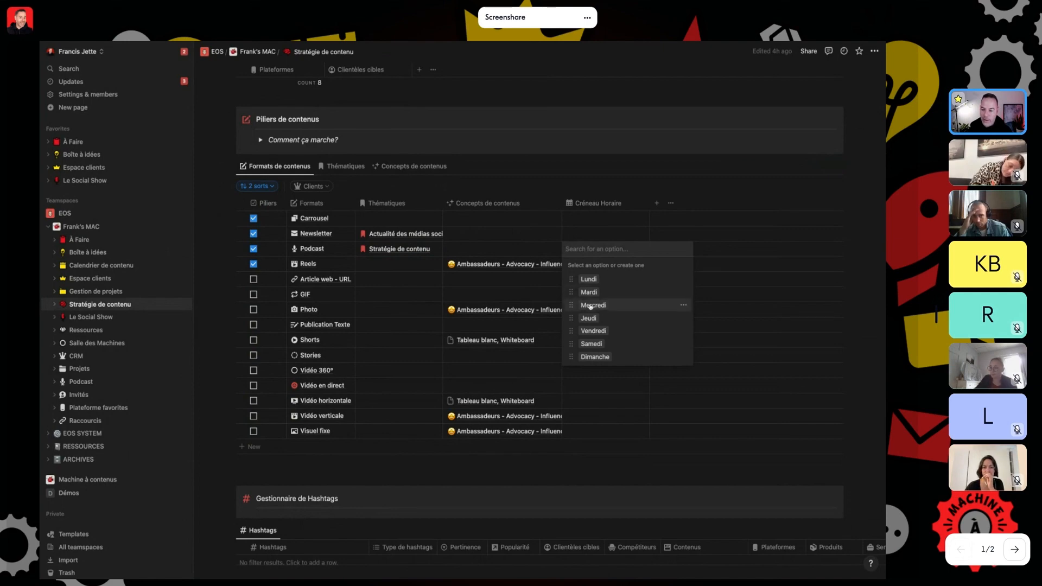
key(Return)
click(203, 273)
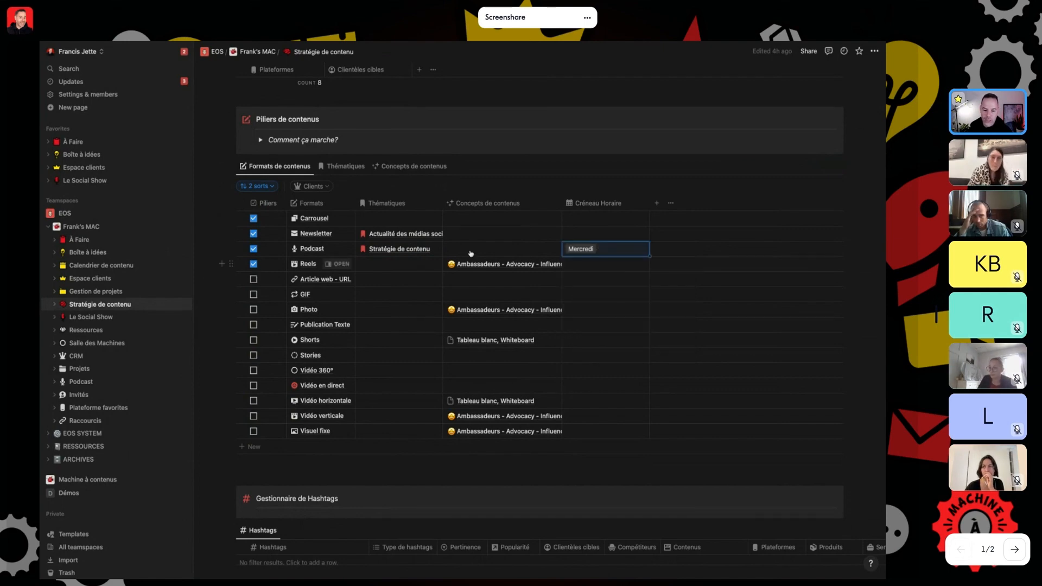
Set the Newsletter format's Créneau Horaire to Lundi
click(580, 235)
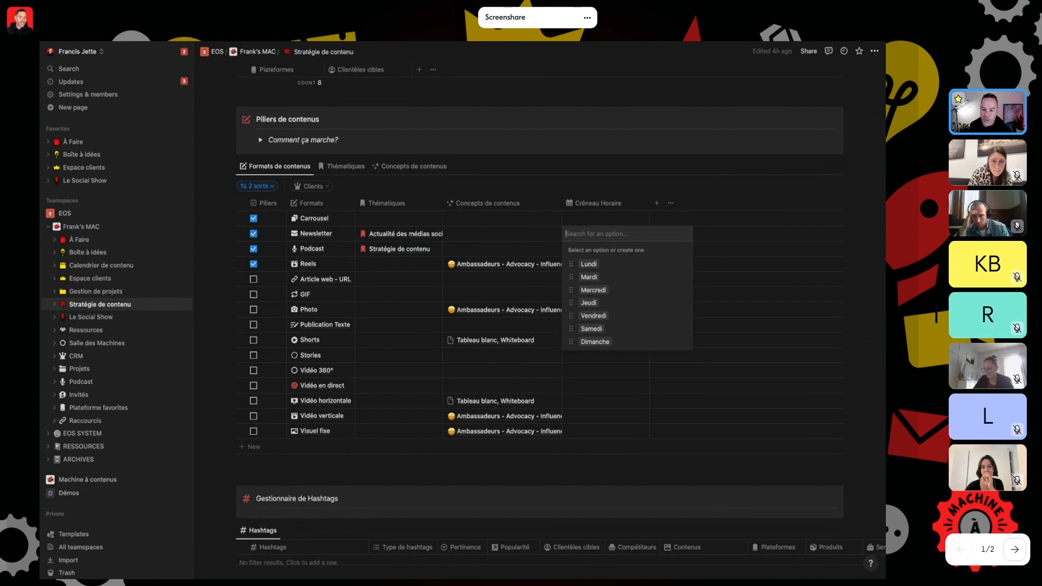
click(584, 264)
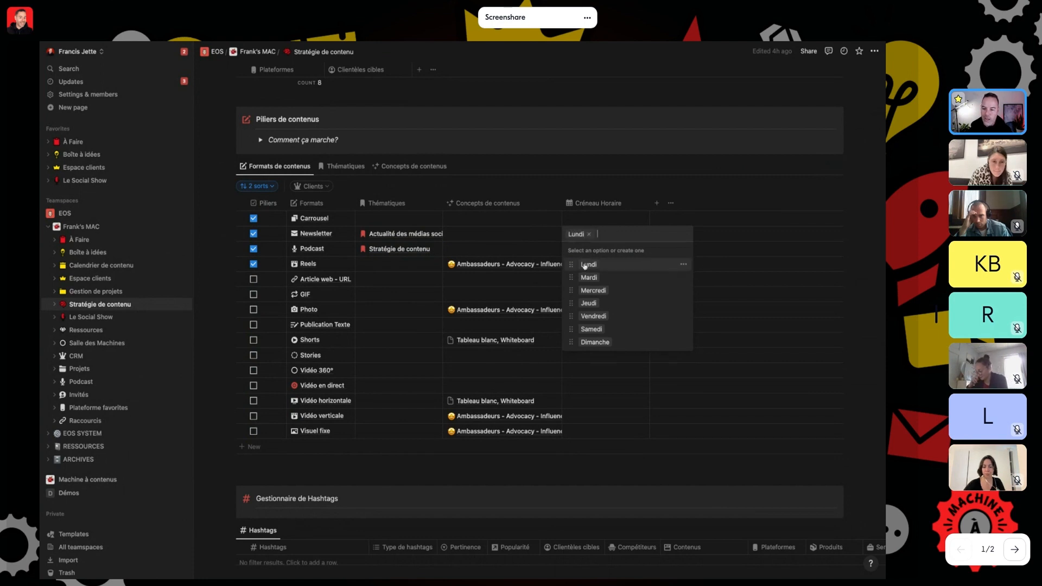
click(226, 241)
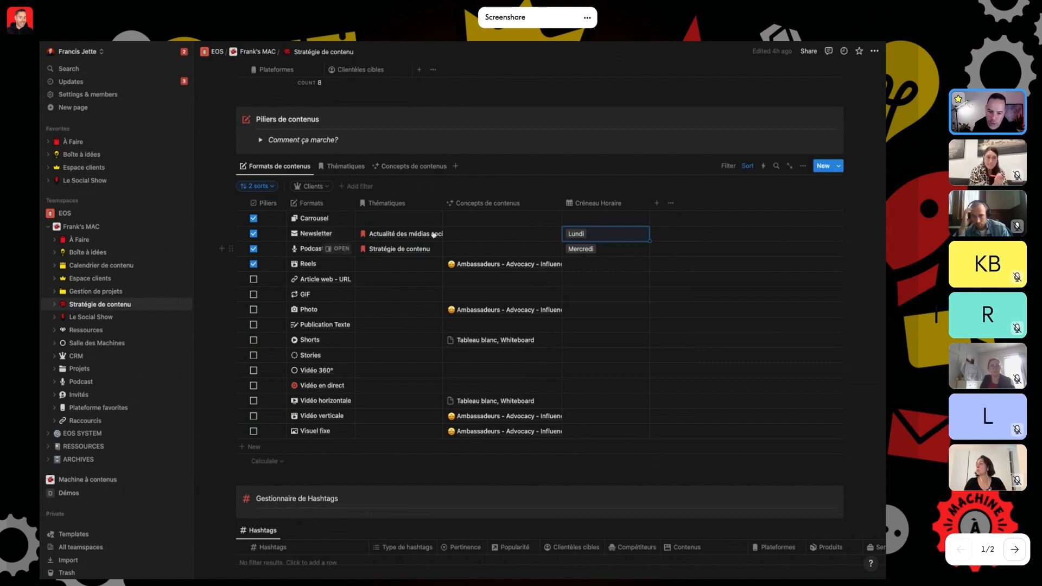
Show the Piliers de contenus by Thématiques and mark Actualité des médias sociaux as a pillar
click(328, 167)
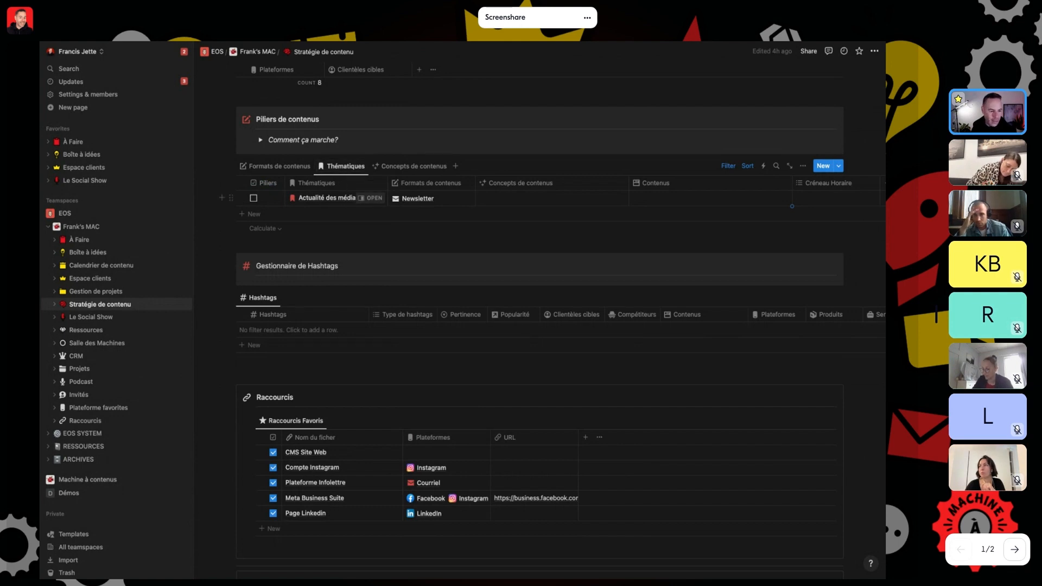
click(253, 199)
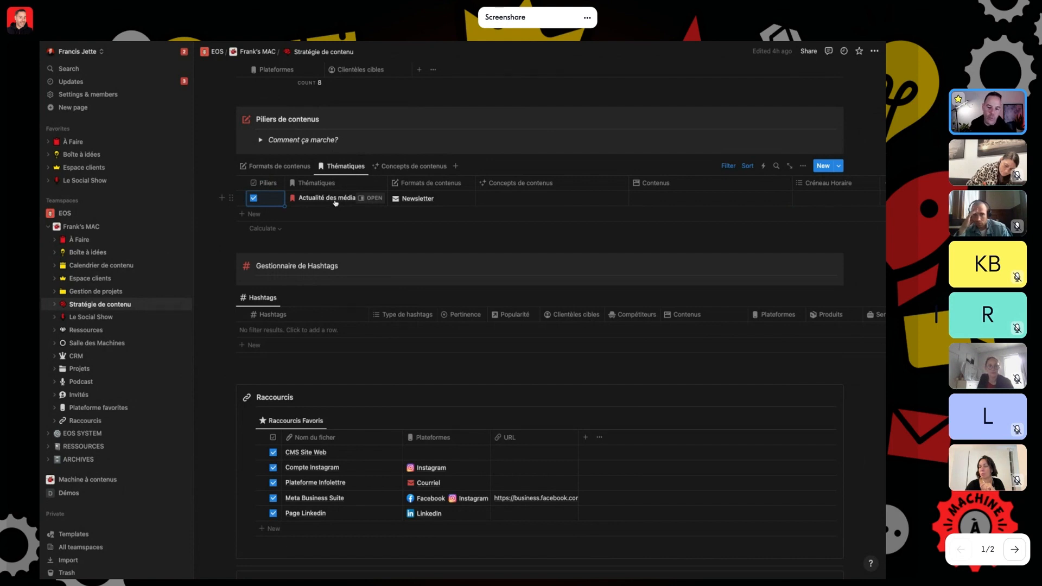
Link the formats Carrousel, Stories, Reels and Article web - URL to the theme Actualité des médias sociaux
click(439, 198)
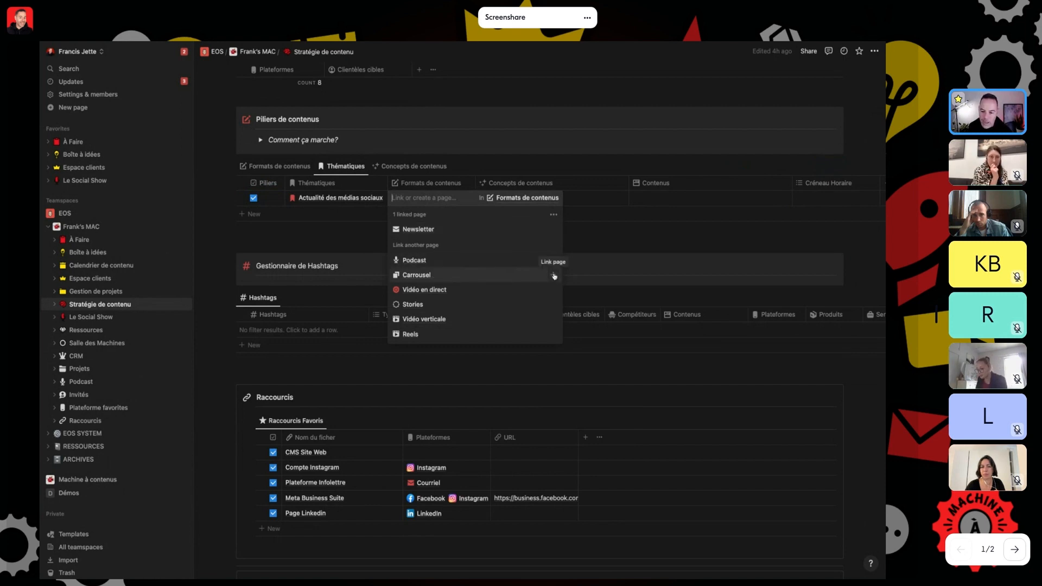
click(553, 274)
click(554, 306)
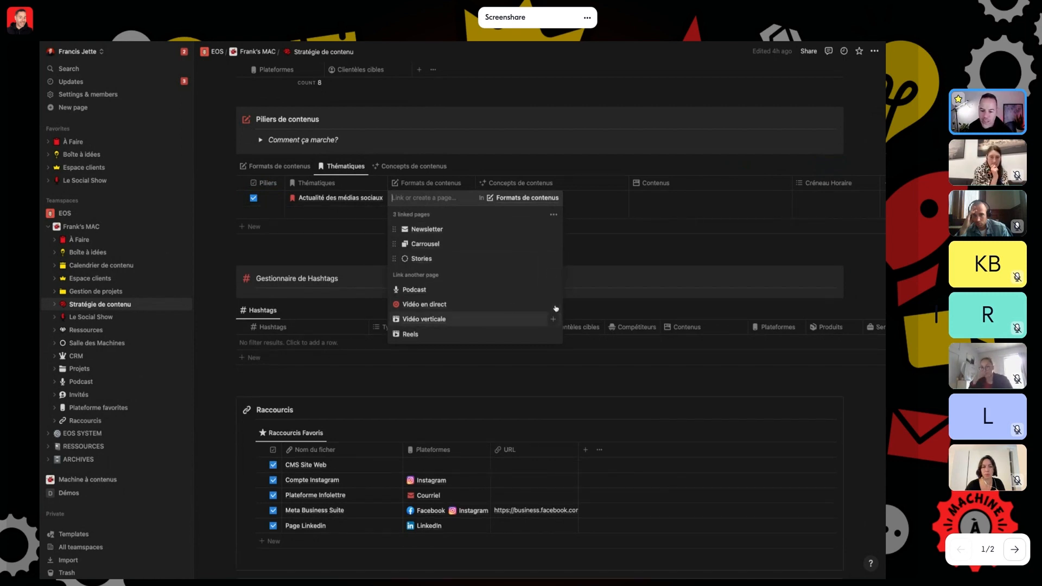
scroll(552, 308, down, 2)
click(551, 303)
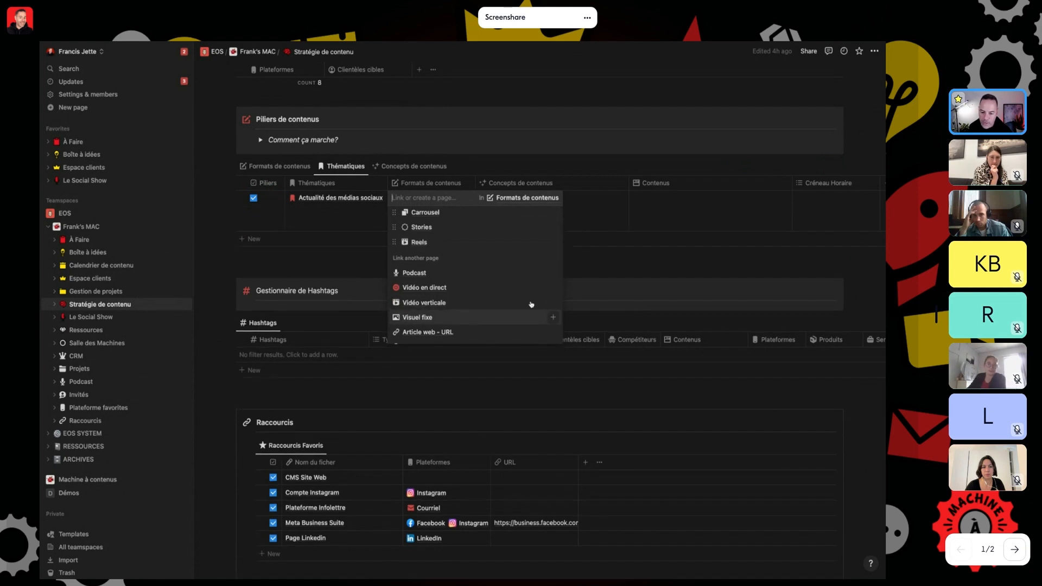
scroll(551, 302, down, 1)
click(553, 298)
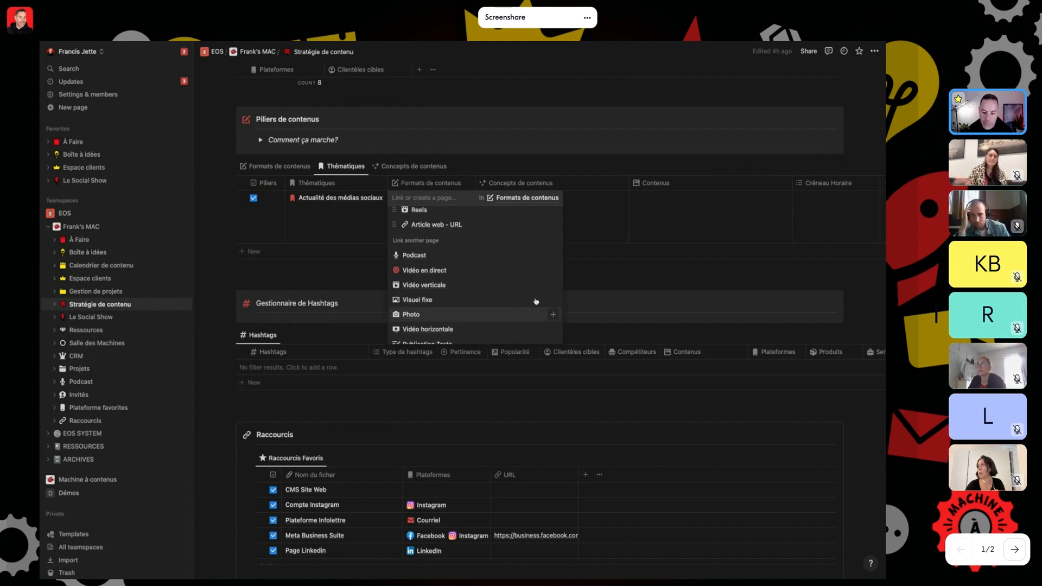
scroll(523, 296, down, 1)
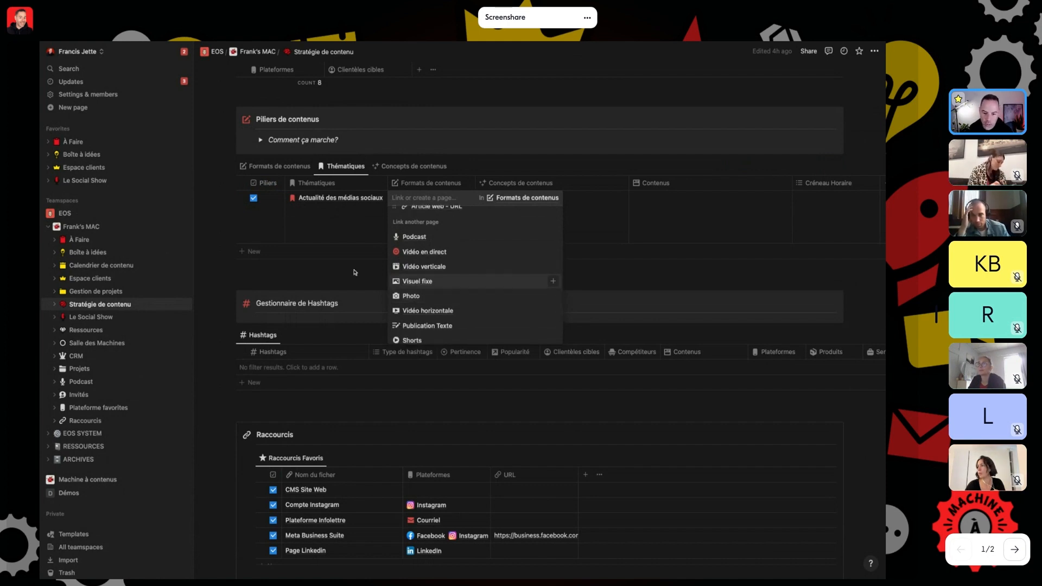
click(218, 221)
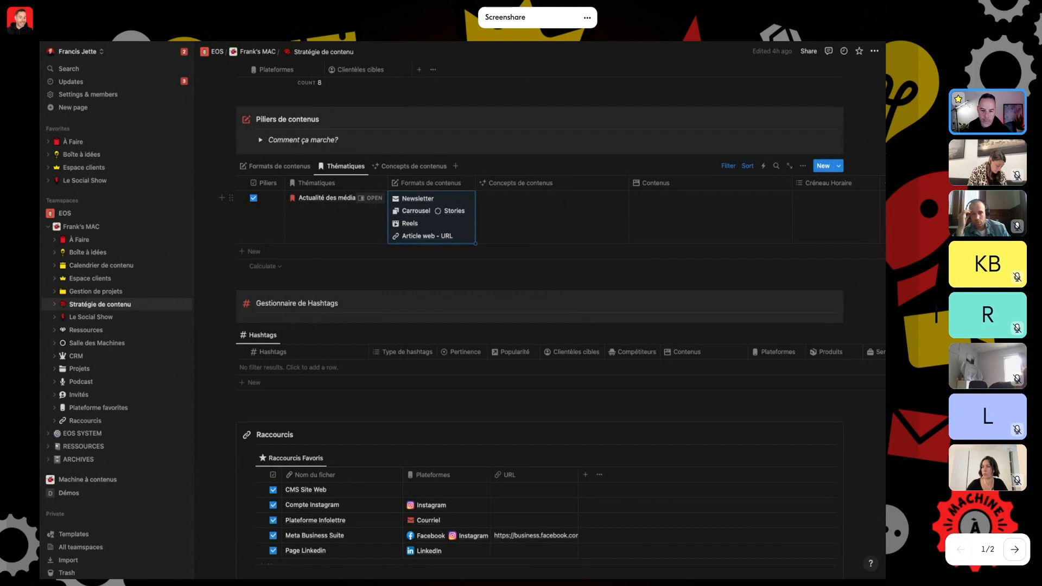
Show the Piliers de contenus by Concepts de contenus and mark the Actualité, nouvelles, Breaking news and AMA concepts as pillars
click(411, 168)
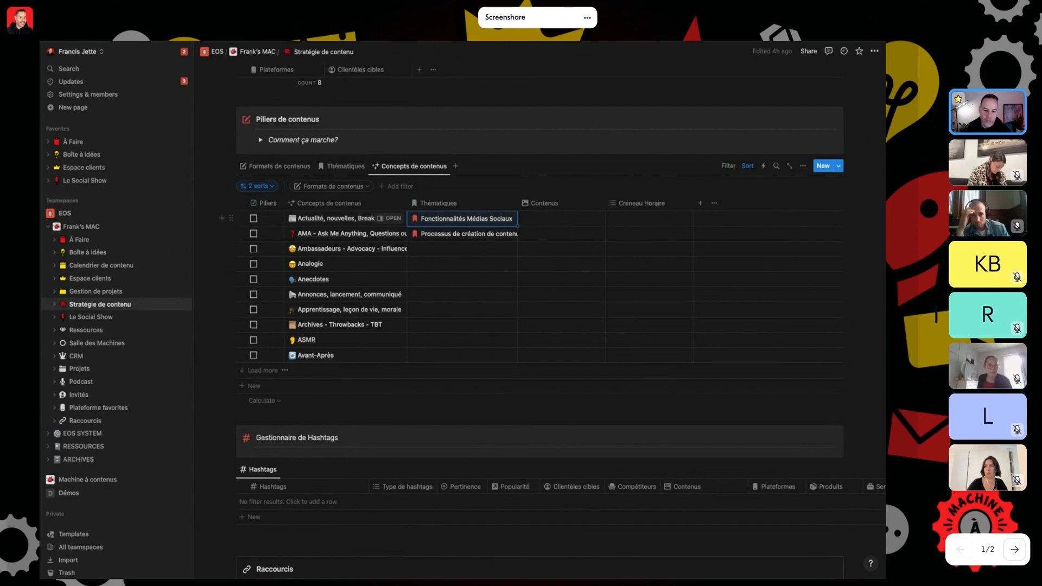
click(253, 218)
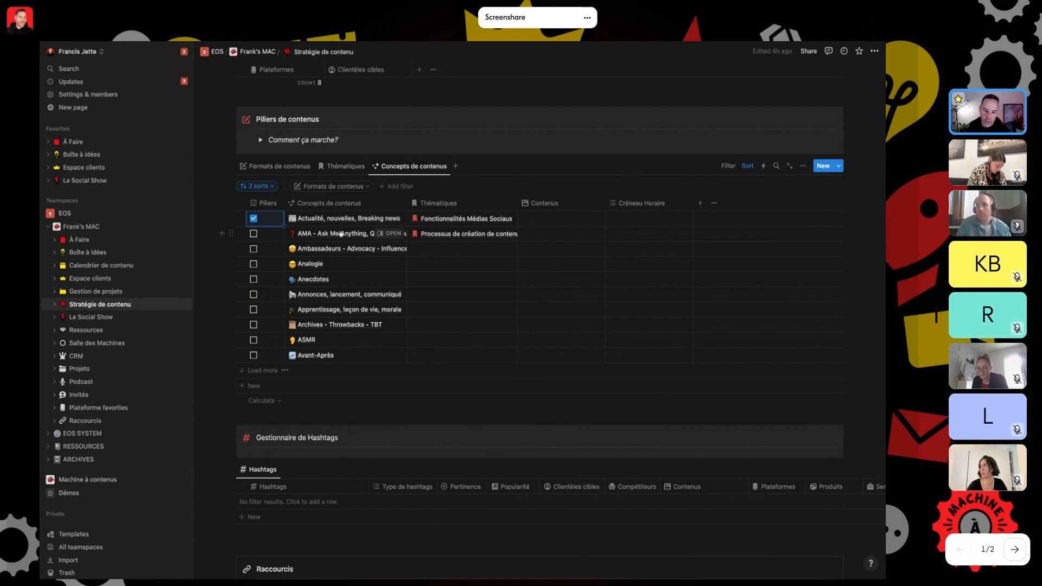
click(253, 234)
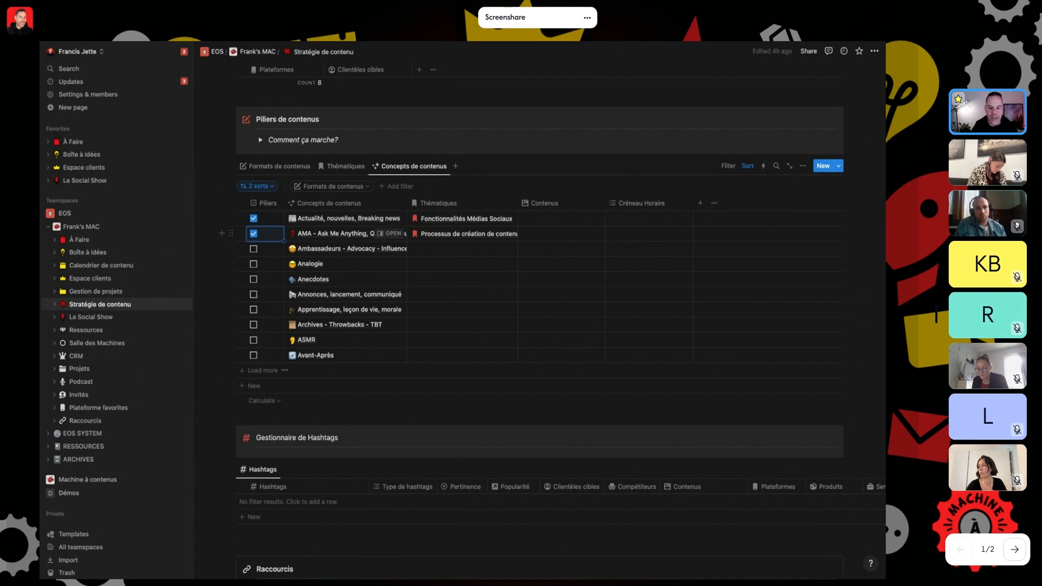
Load more Concepts de contenus and examine the range of content concepts available in the list
click(262, 371)
scroll(301, 359, down, 5)
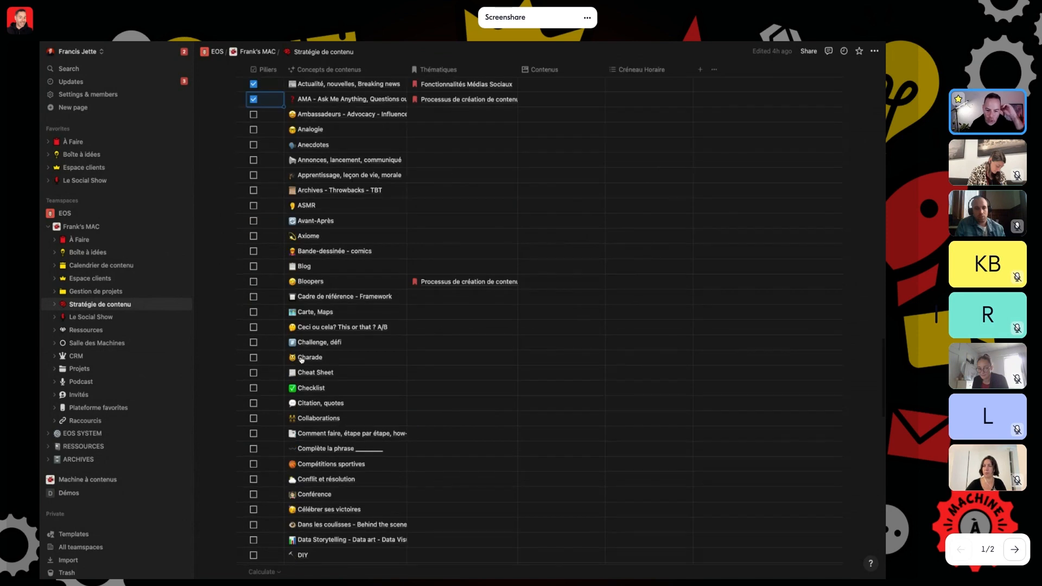
scroll(301, 359, down, 20)
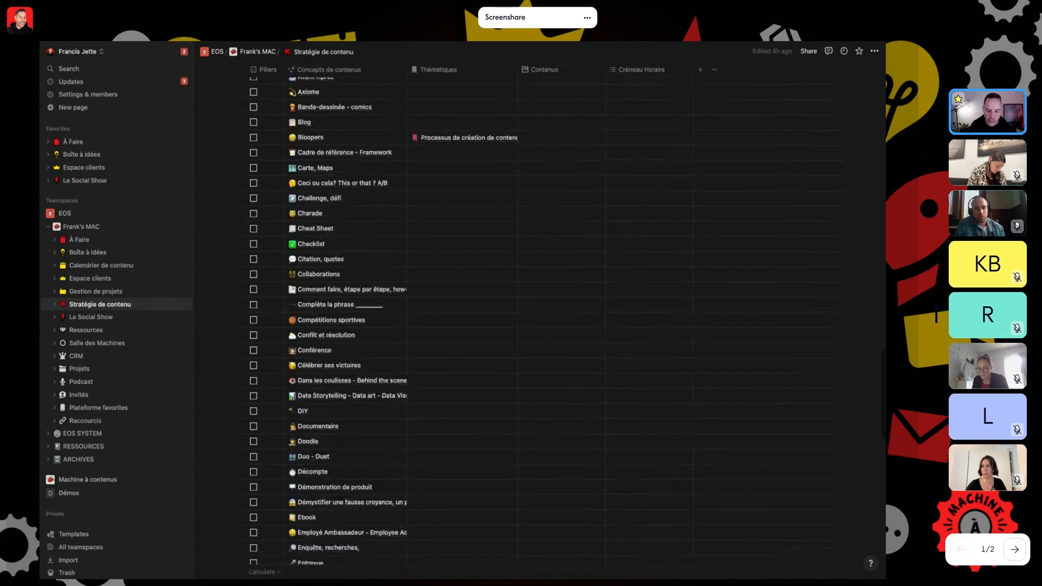
scroll(331, 329, down, 5)
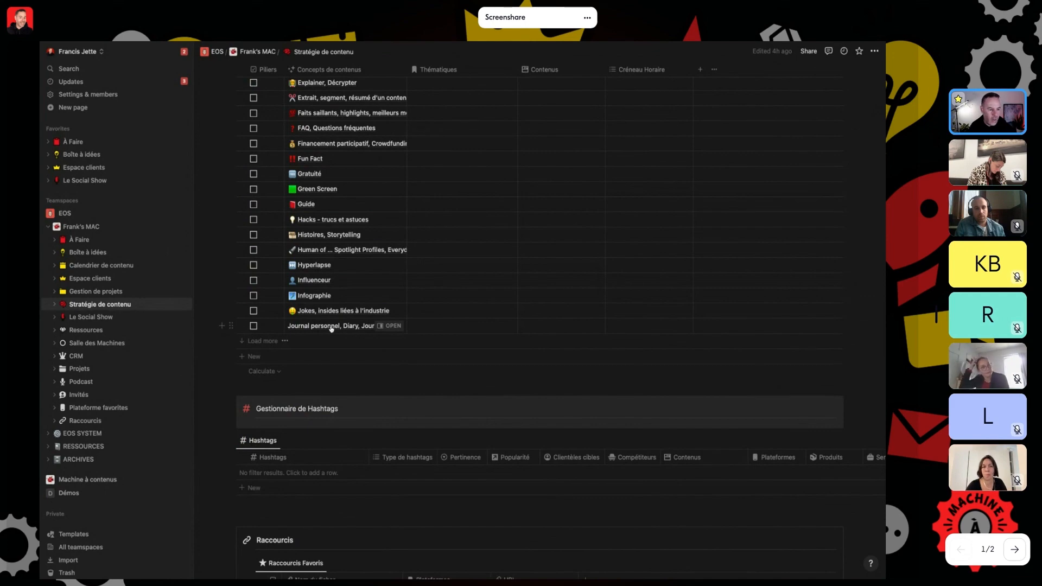
click(273, 341)
scroll(348, 329, down, 10)
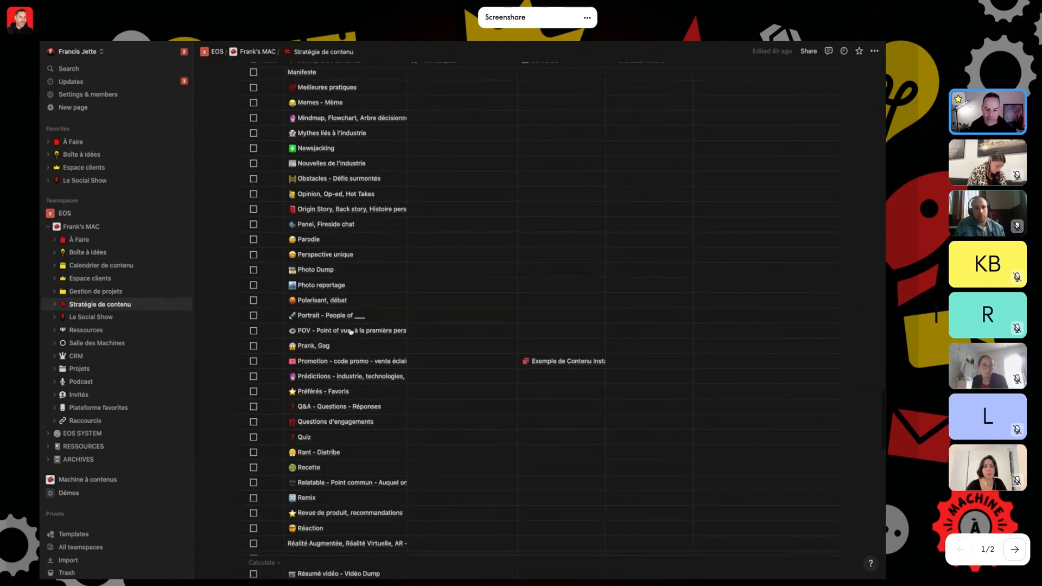
scroll(350, 332, down, 2)
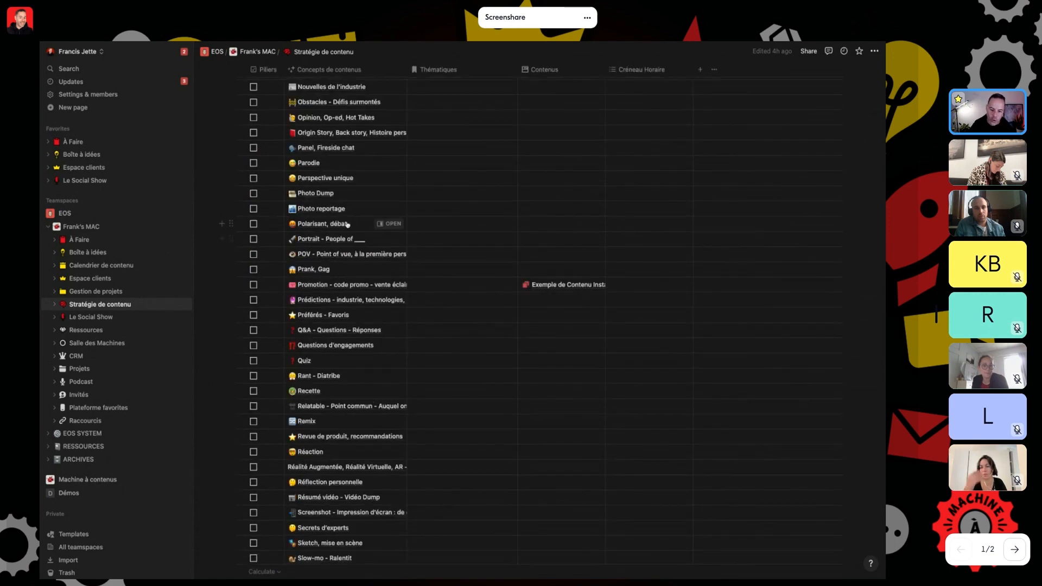
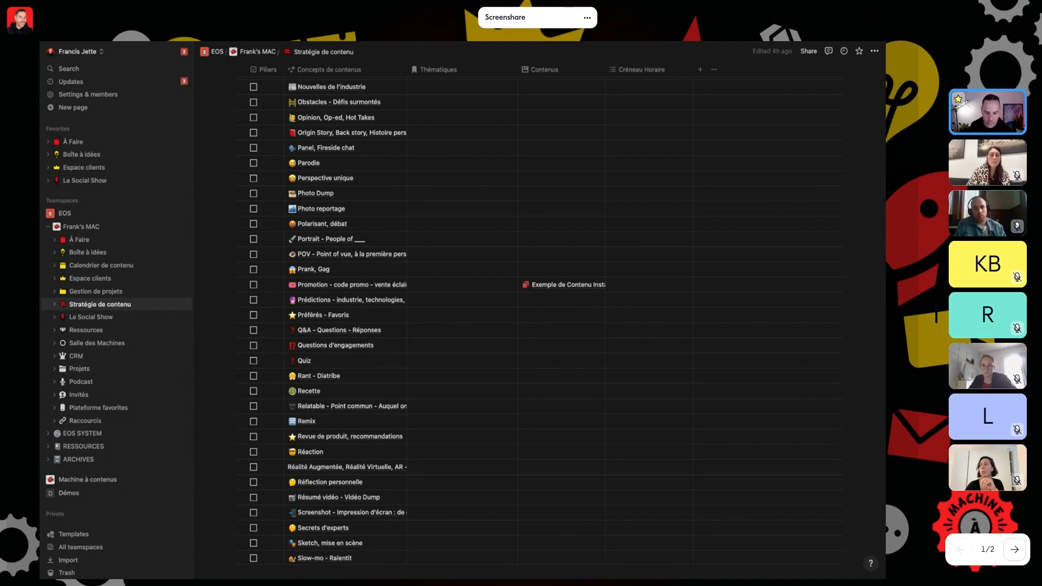
scroll(539, 321, down, 1)
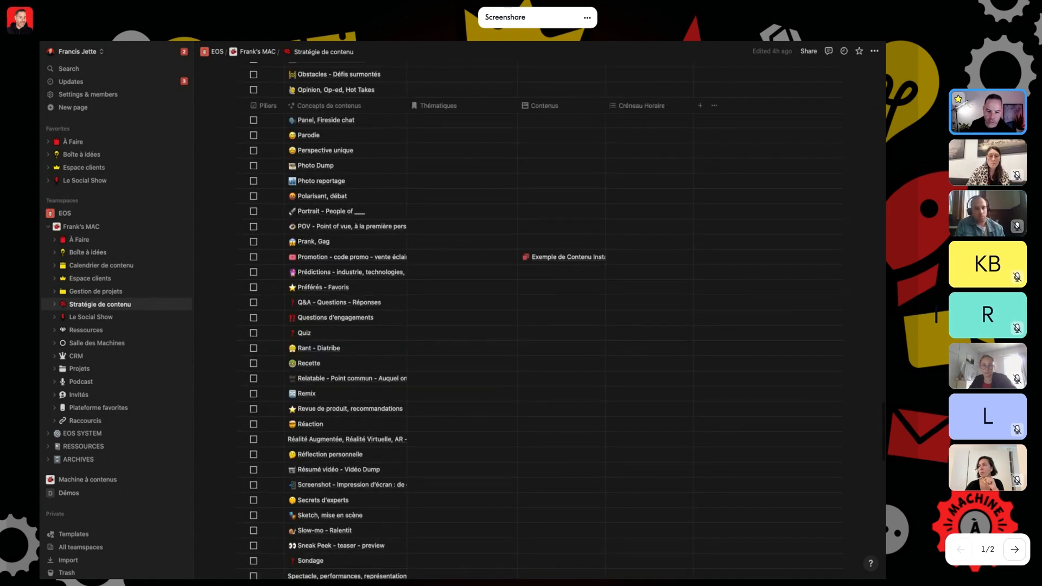
scroll(539, 320, up, 5)
scroll(540, 320, up, 10)
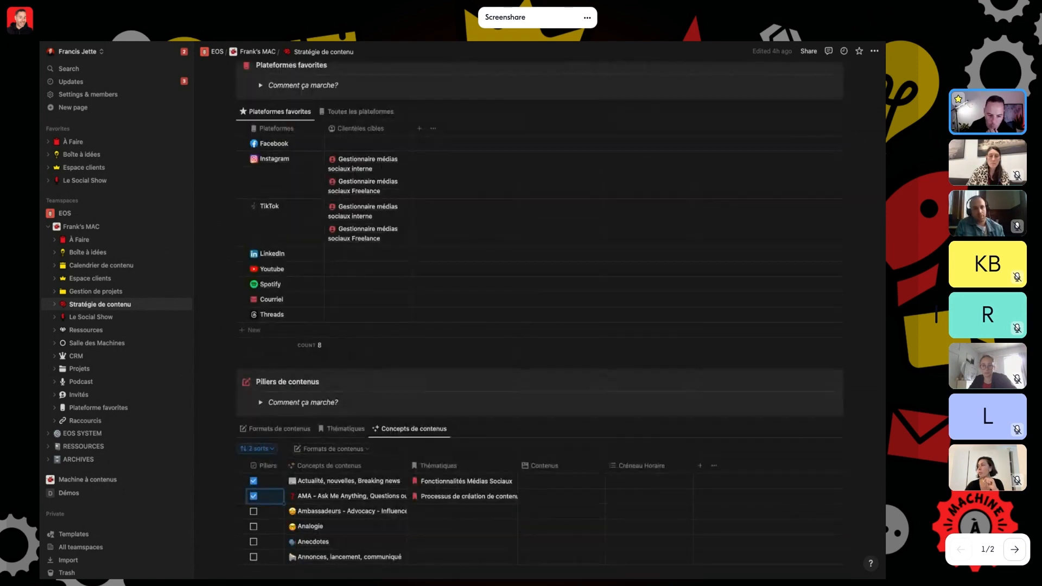
Create a new theme Entrepreneur from the Thématiques of the concept Célébrer ses victoires and link it there
scroll(539, 320, down, 5)
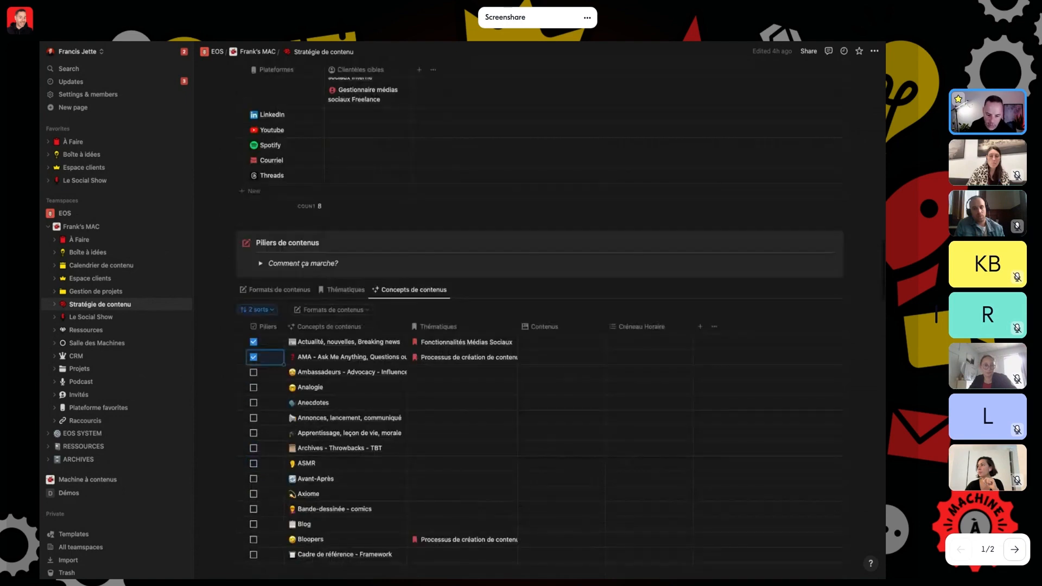
scroll(539, 320, down, 5)
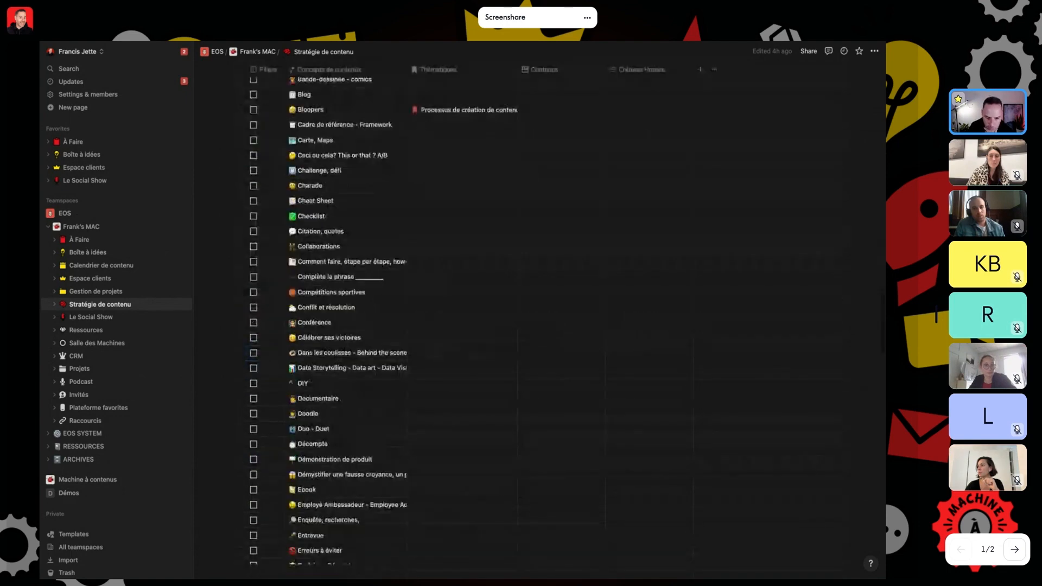
click(433, 341)
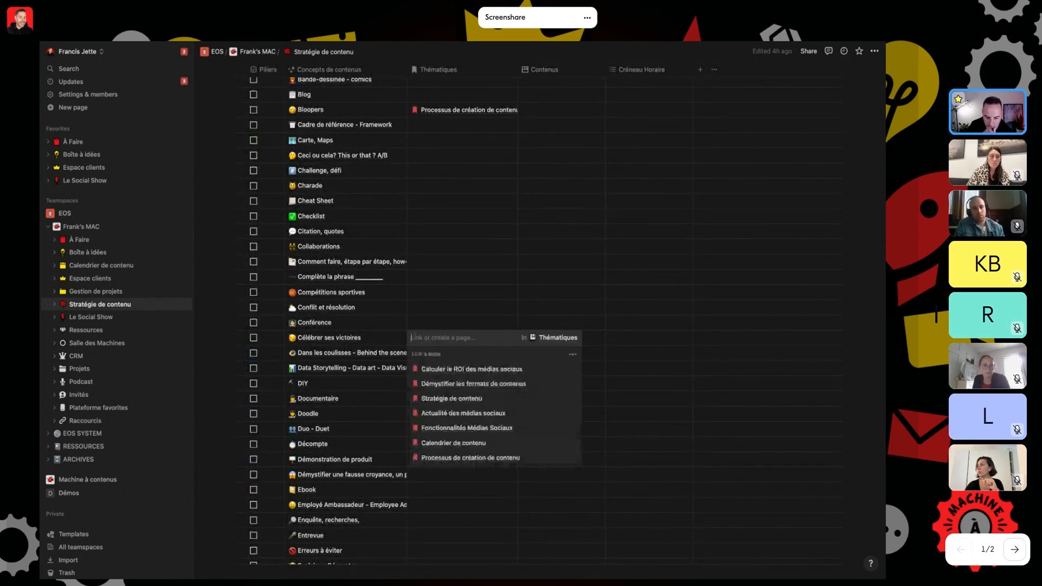
text(Entrep)
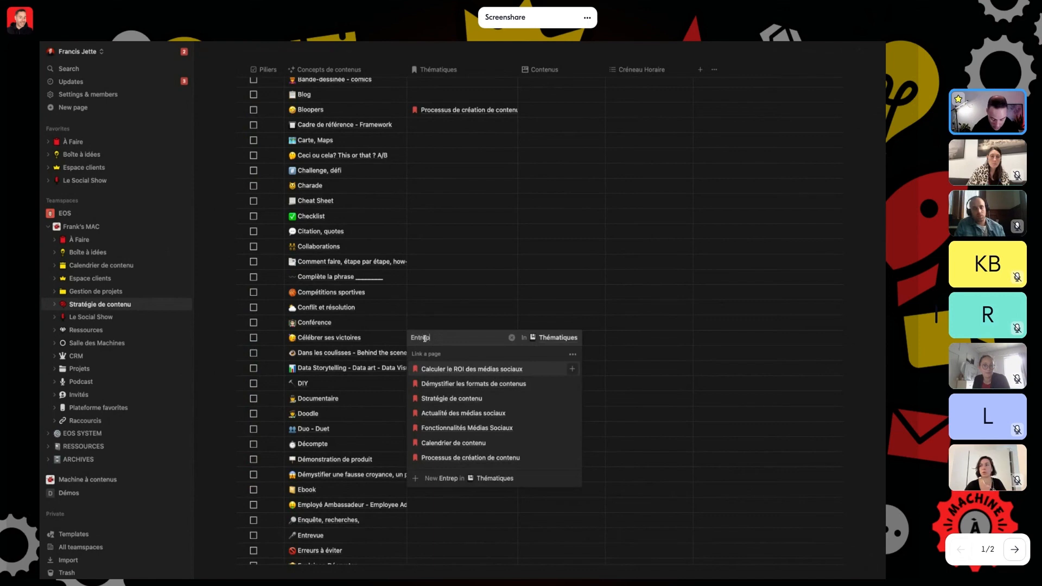
text(reneur)
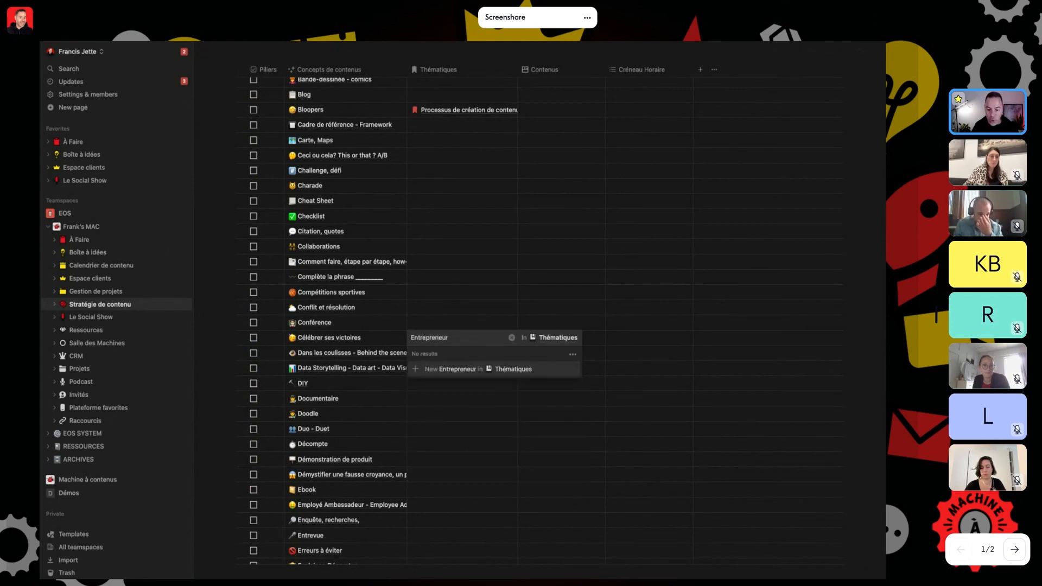
click(442, 369)
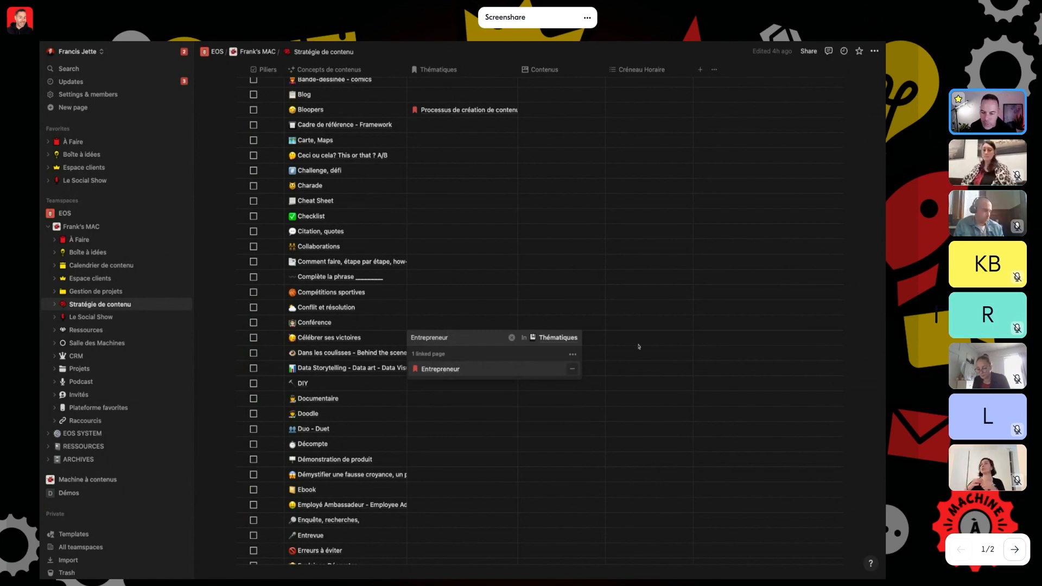
click(598, 343)
Create the content Célébrer mon 2e webinaire in the Contenus of the concept Célébrer ses victoires
click(564, 340)
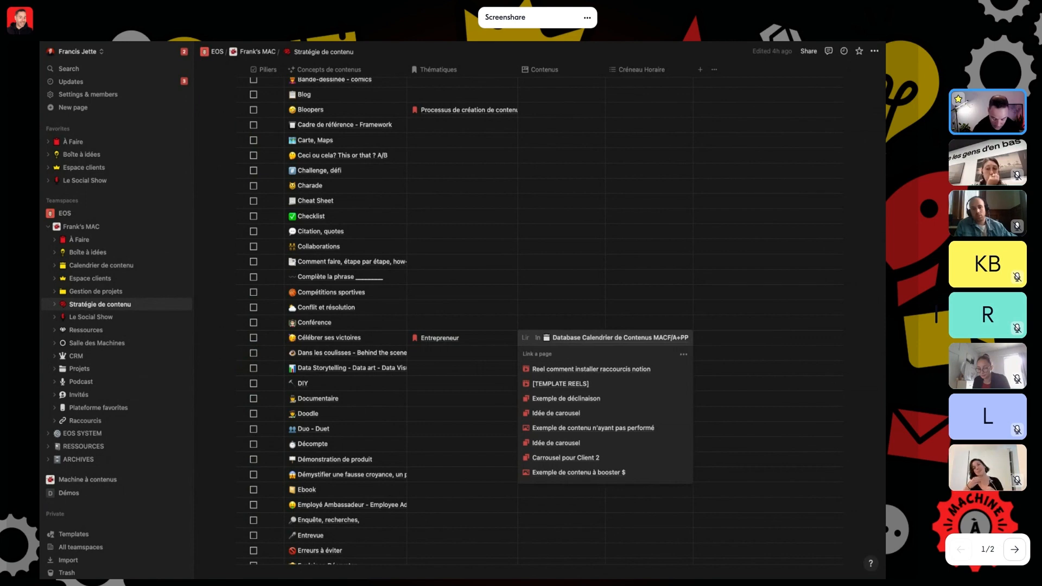
text(C)
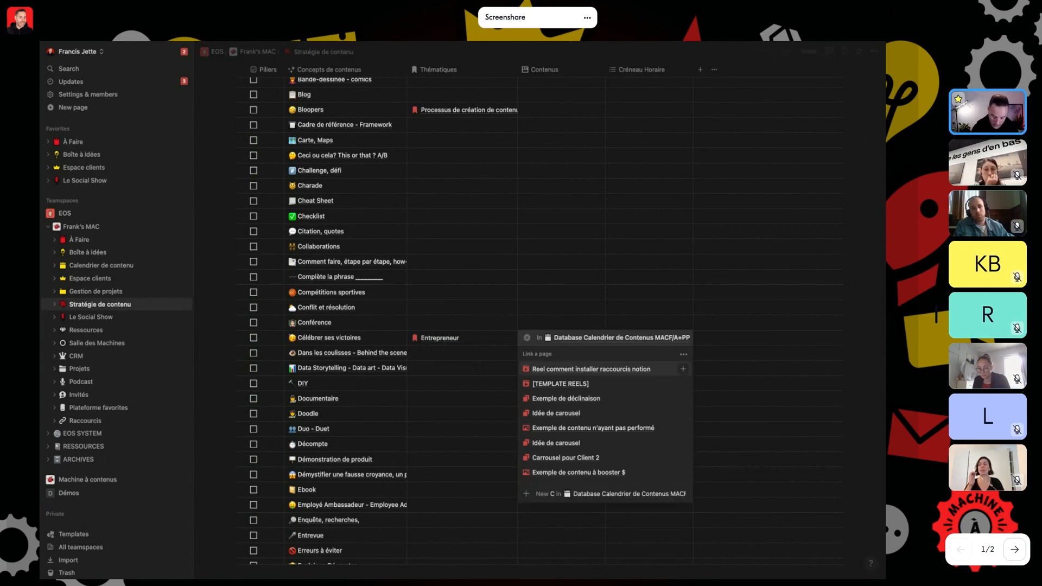
text(élébrer mo)
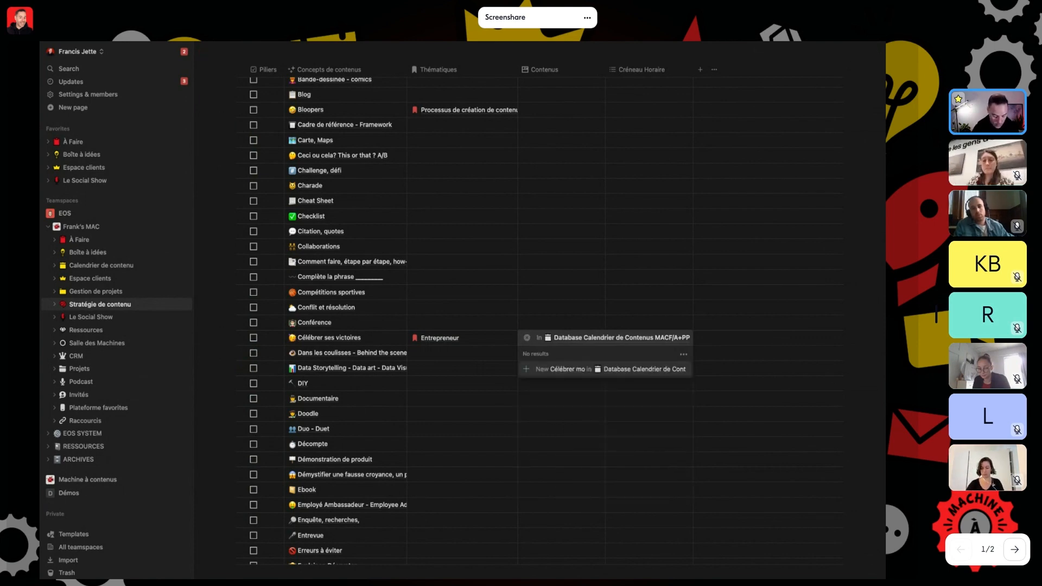
text(n 2e webinaire)
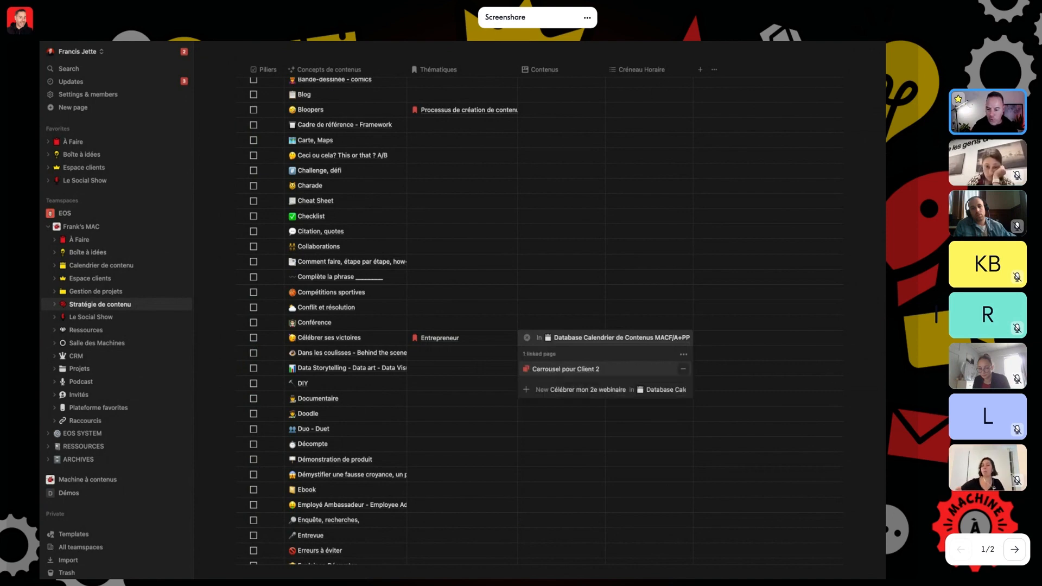
click(567, 389)
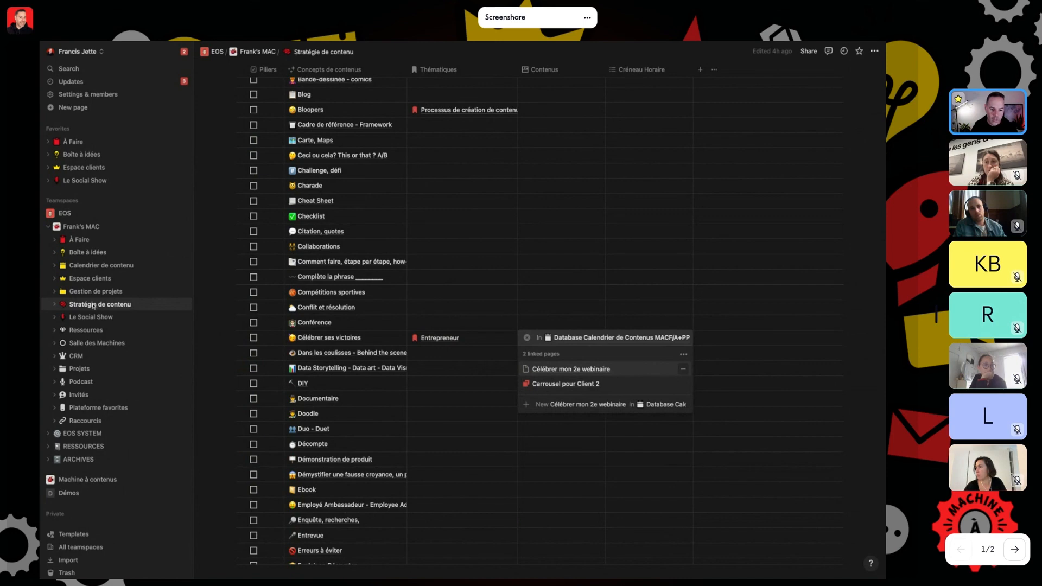
key(Escape)
Open the Boîte à idées page and assign a team member as Validé par for the idea Célébrer mon 2e webinaire
click(78, 253)
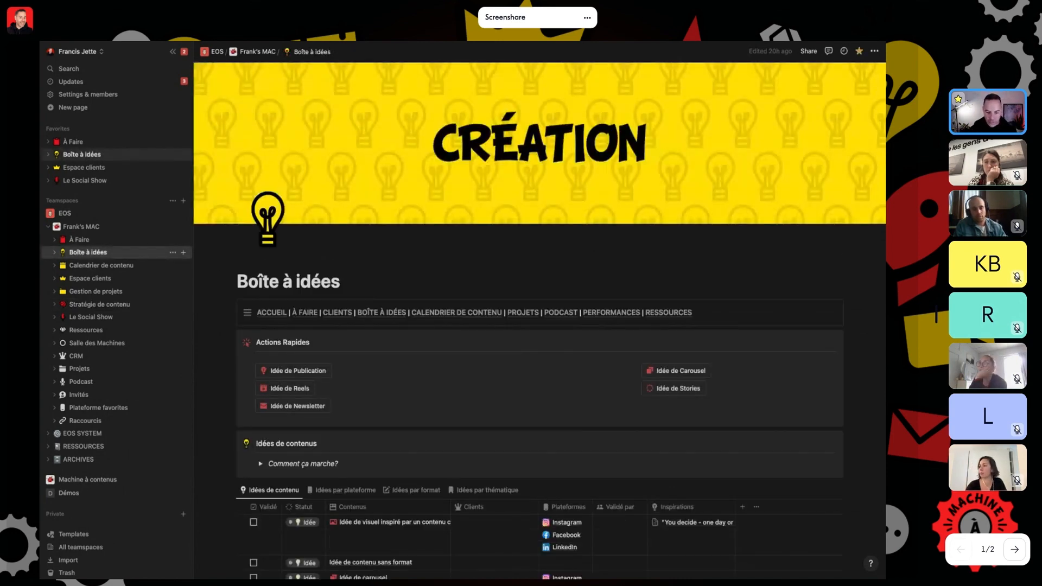
scroll(432, 416, down, 3)
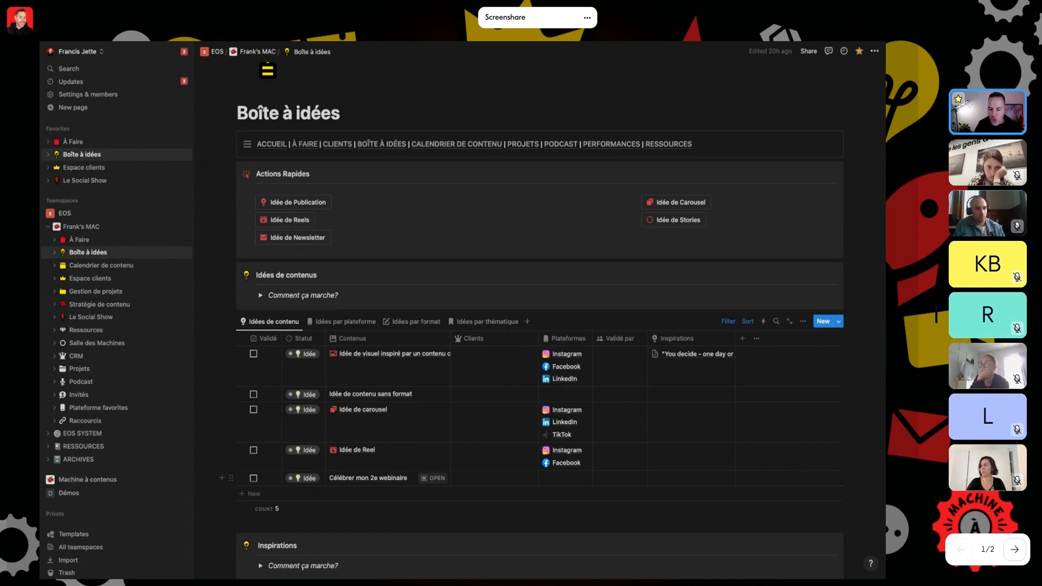
click(610, 480)
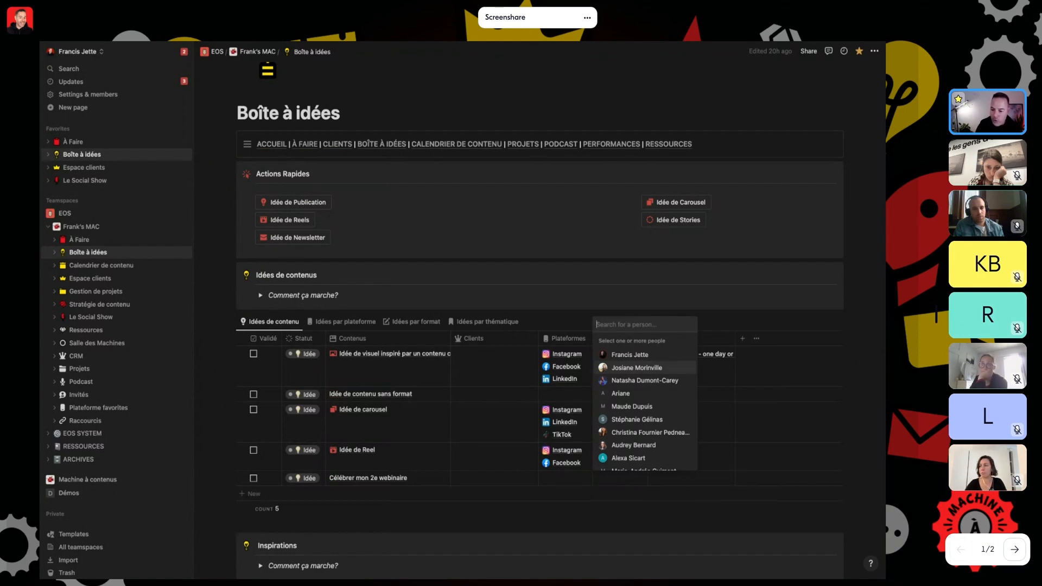
click(636, 369)
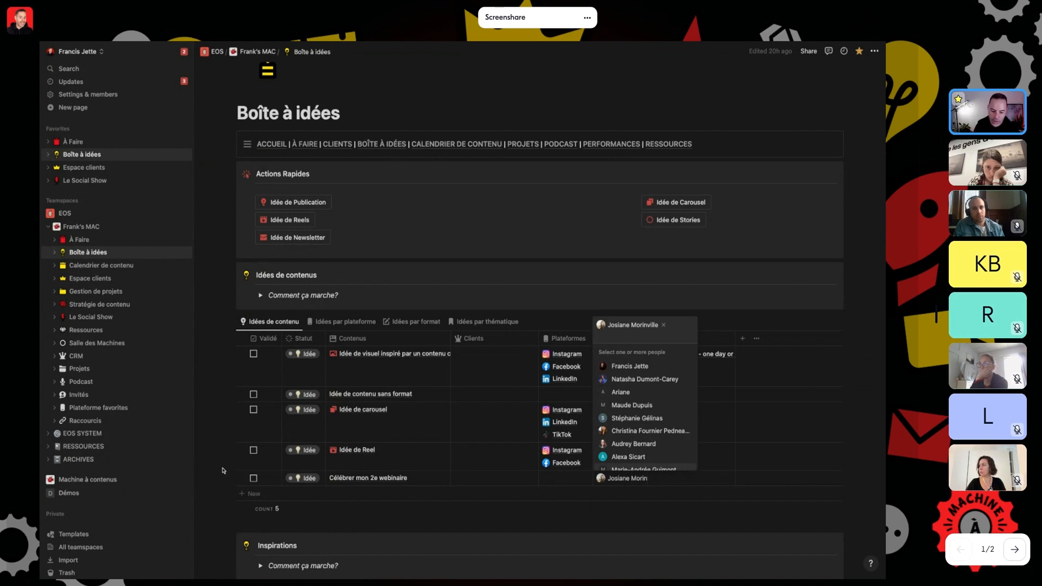
key(Escape)
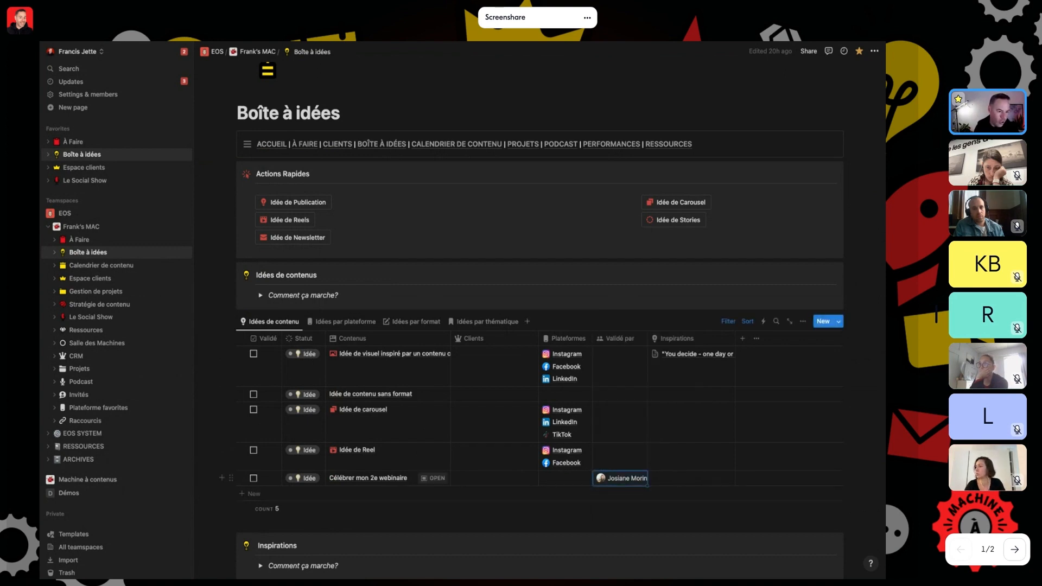
Link the Meme Linkedin inspiration to the idea Célébrer mon 2e webinaire and mark the idea as Validé
click(690, 478)
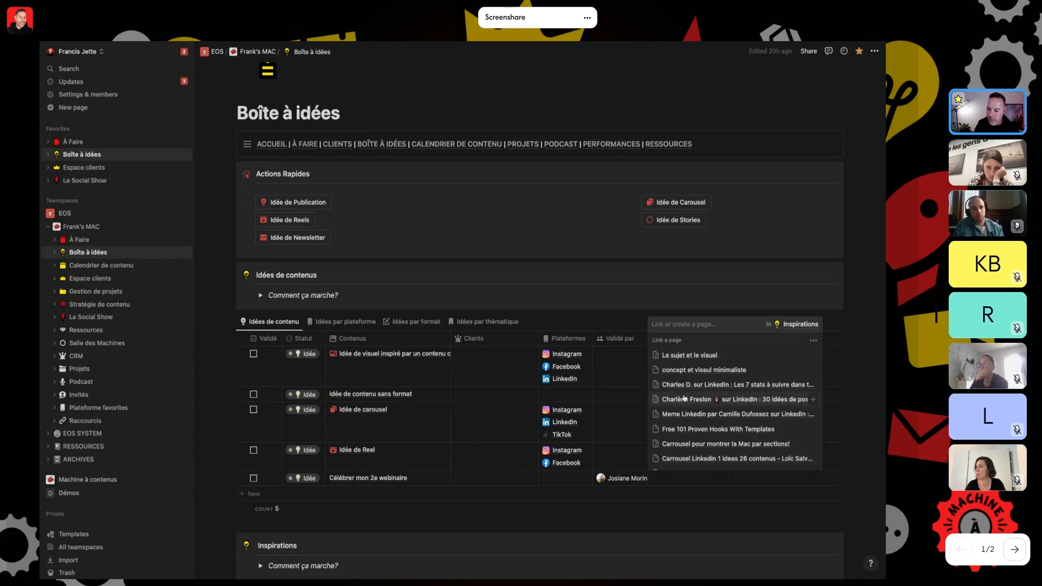
scroll(678, 380, down, 2)
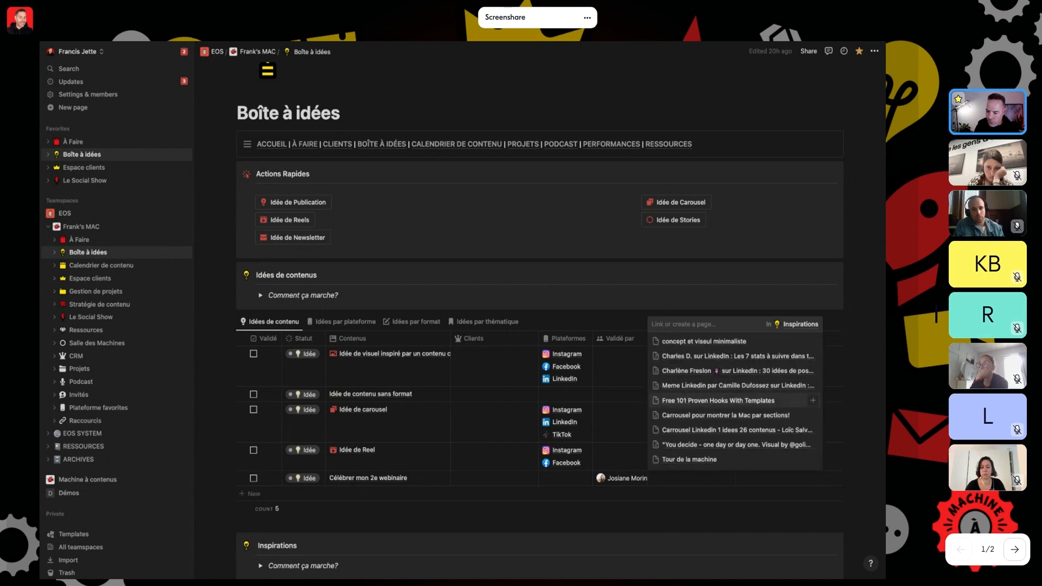
click(684, 388)
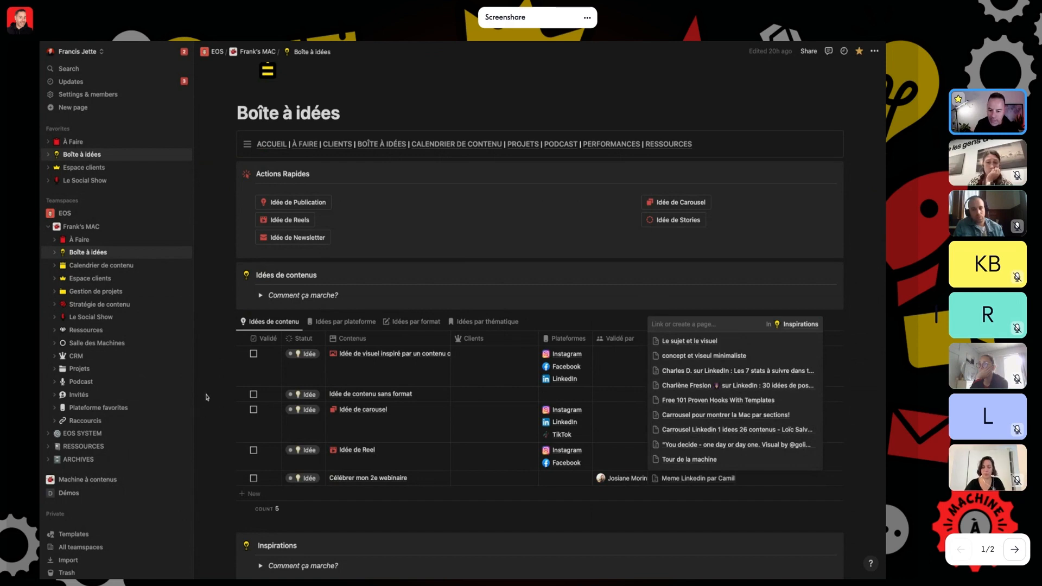
key(Escape)
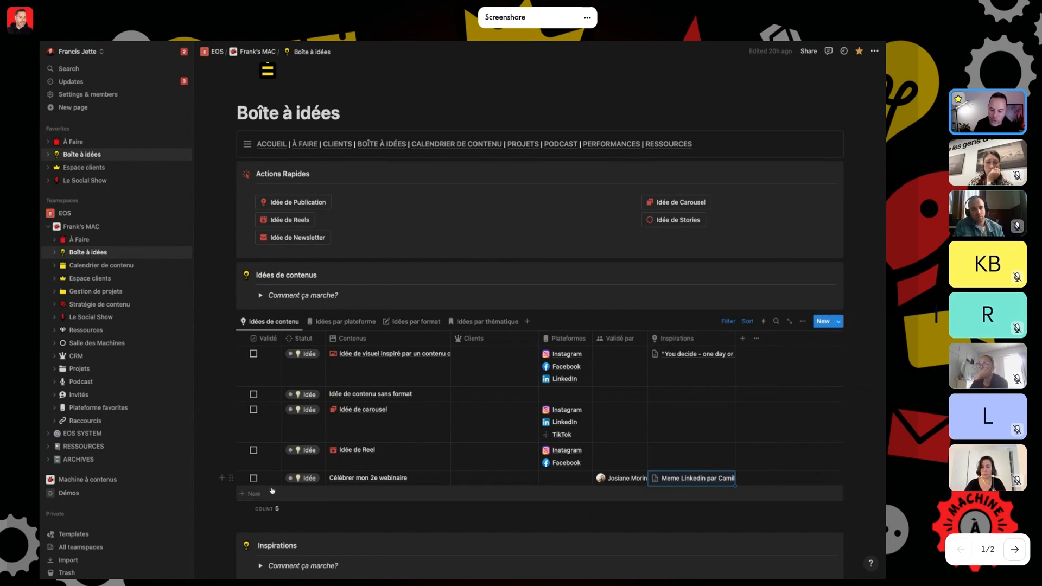
click(253, 481)
click(254, 479)
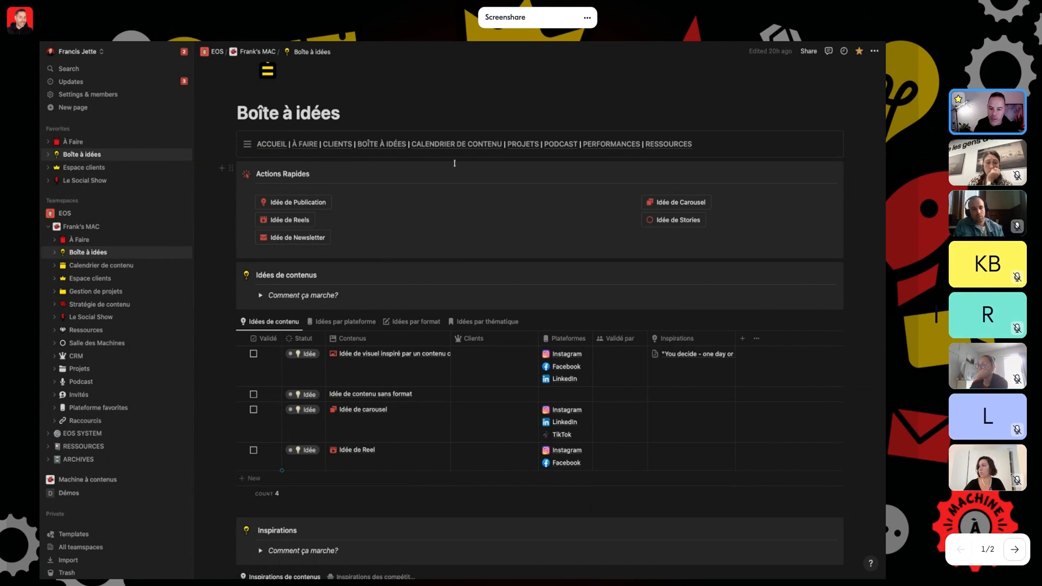
Open the Calendrier de contenu page and set the Statut of Célébrer mon 2e webinaire to Planification
click(457, 145)
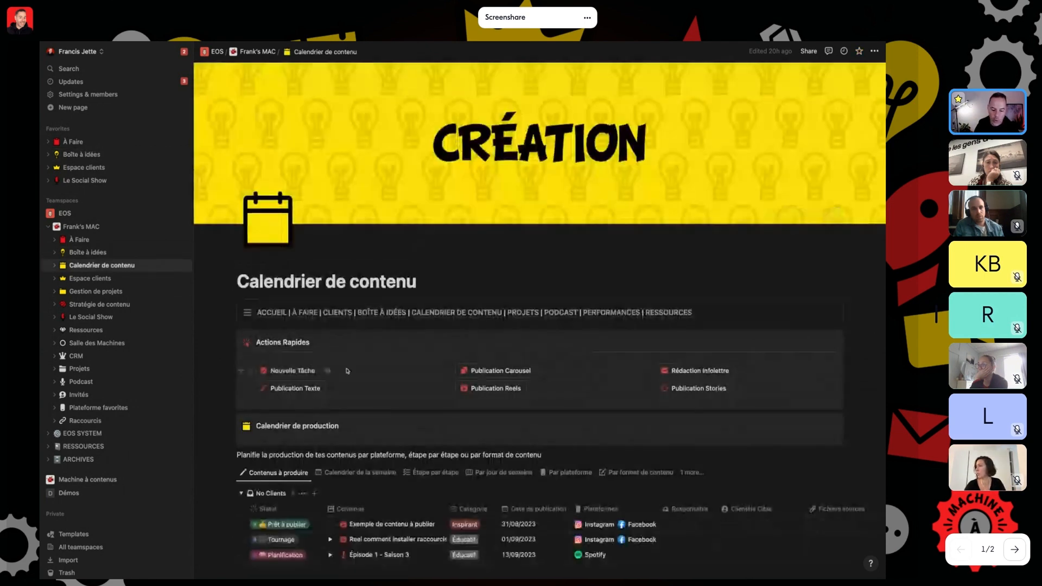
scroll(347, 371, down, 3)
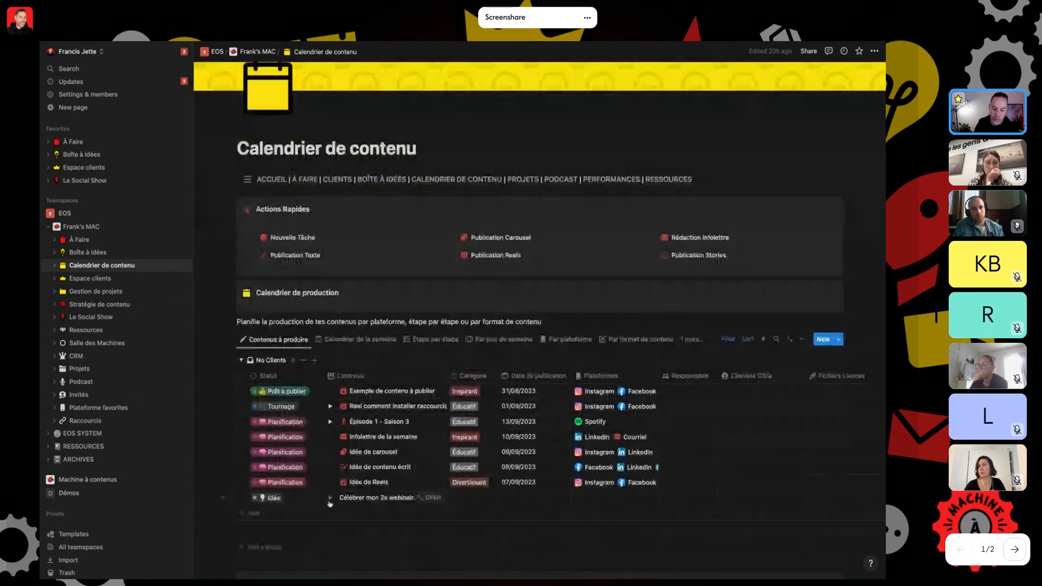
click(291, 498)
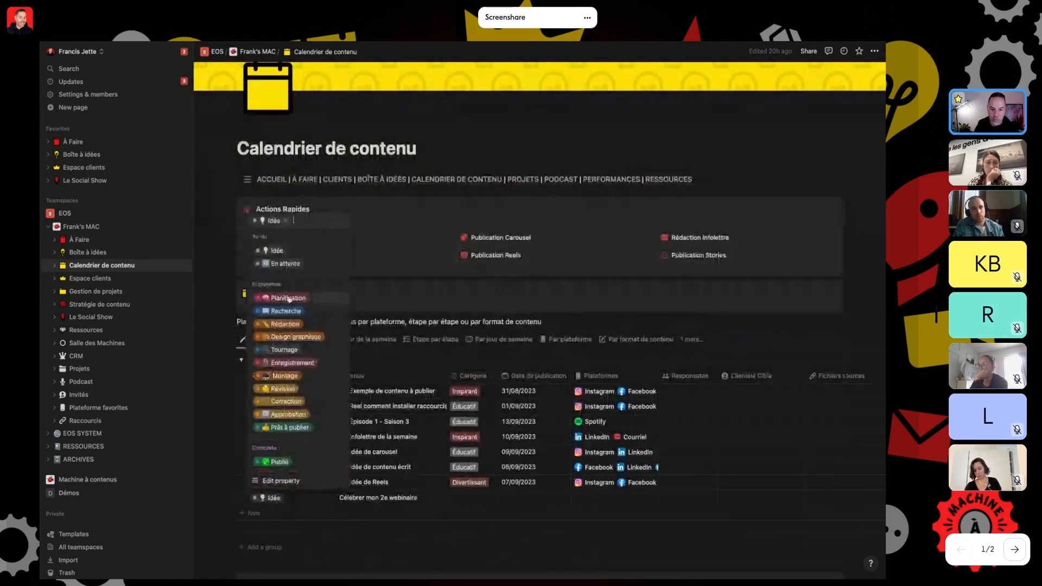
click(288, 298)
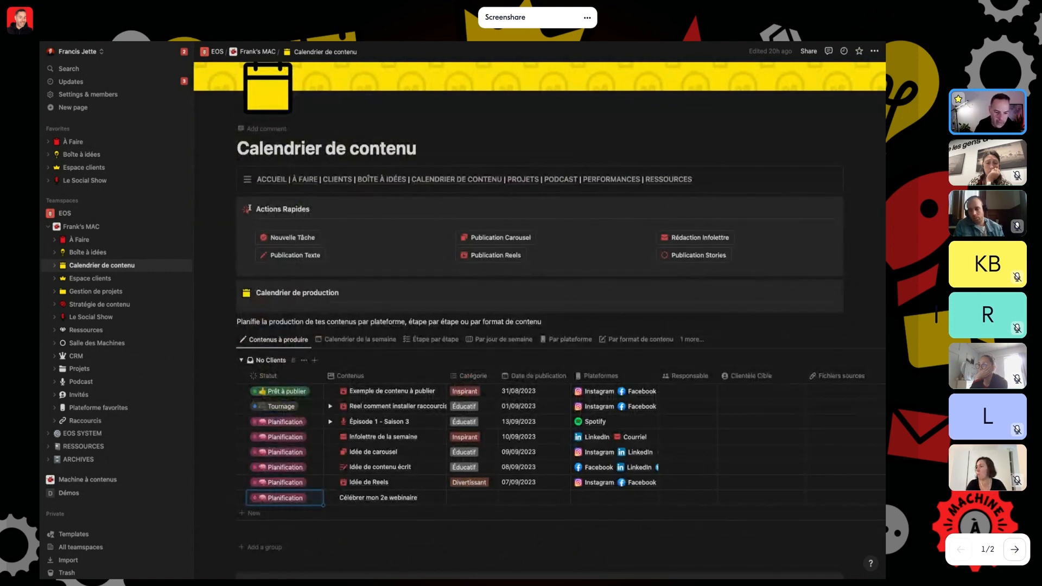
Return to Boîte à idées and examine the details of the inspiration concept et viseul minimaliste, keeping the list's sorting
click(89, 253)
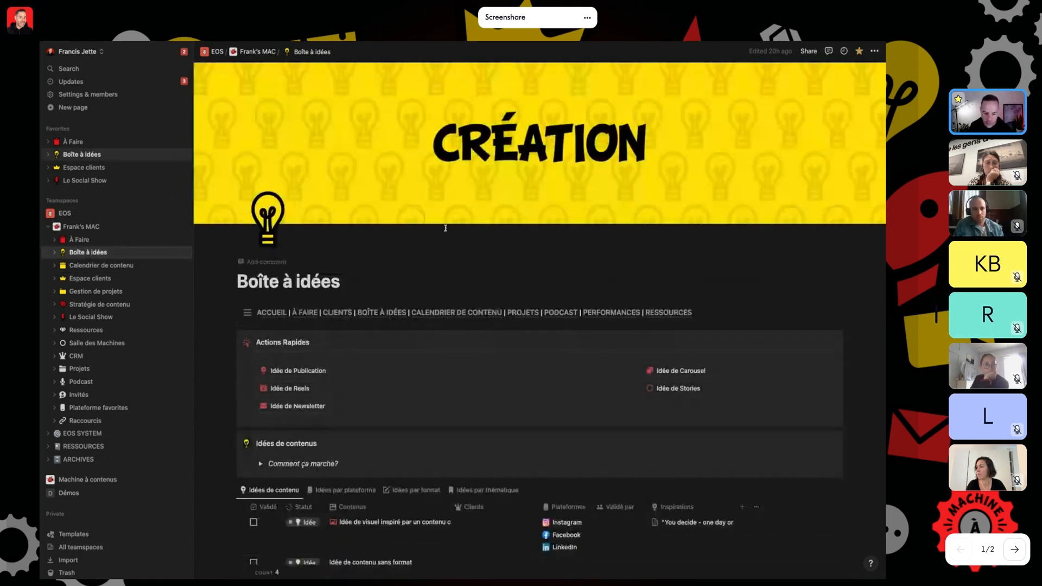
scroll(445, 228, down, 2)
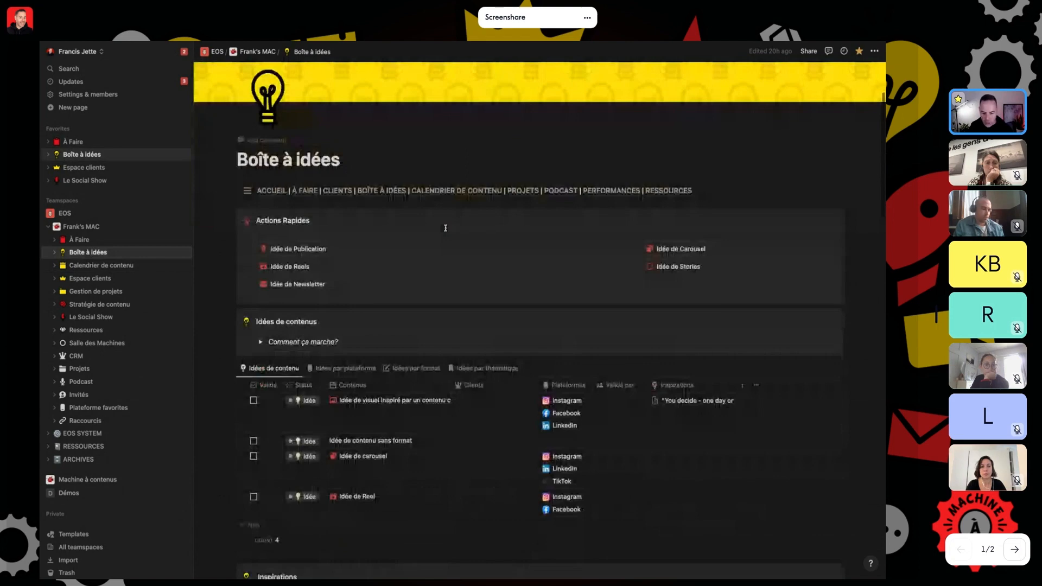
scroll(446, 228, down, 7)
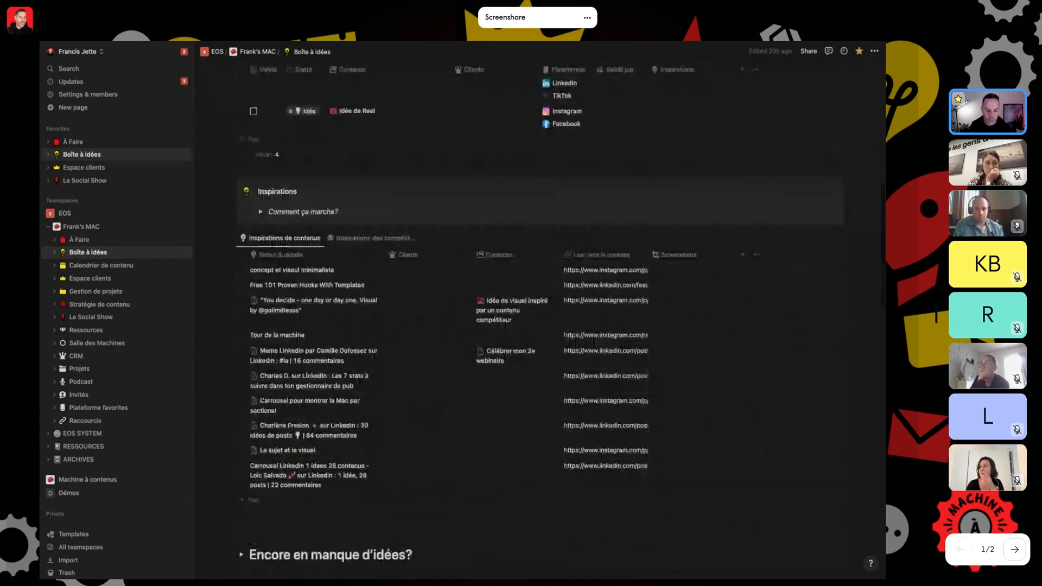
scroll(493, 307, down, 1)
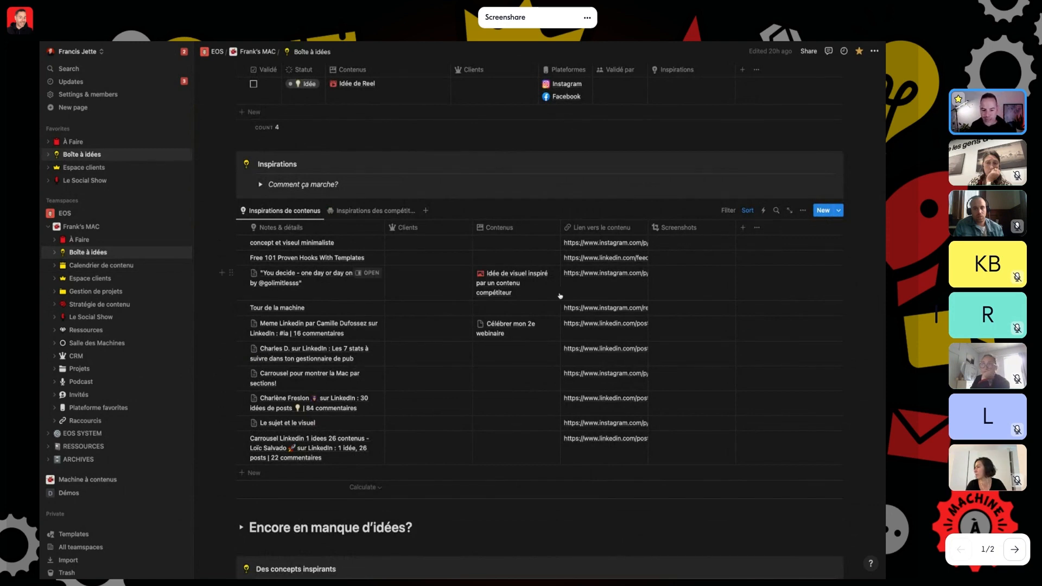
click(342, 244)
click(235, 261)
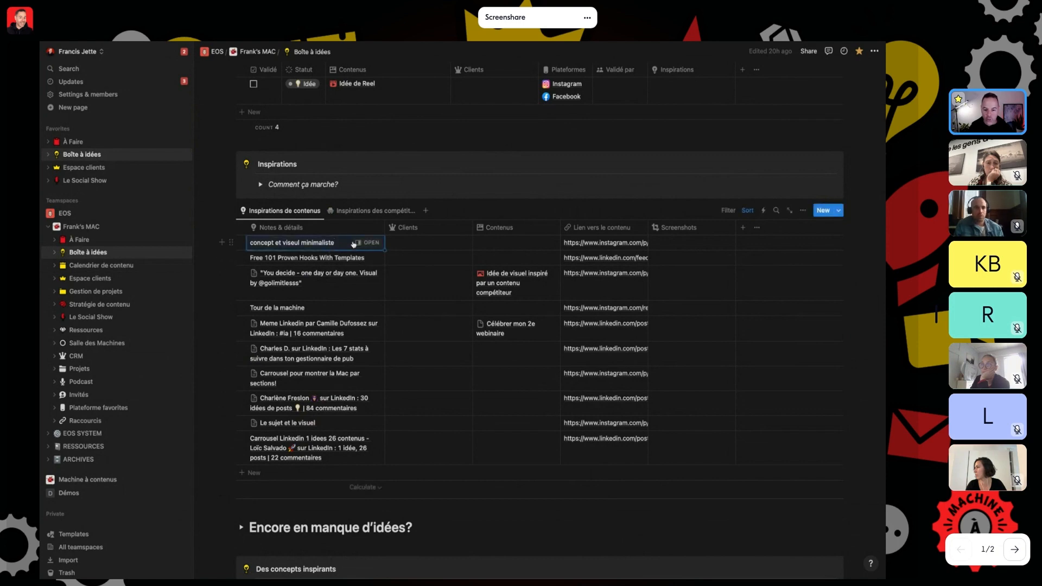
click(357, 243)
click(358, 243)
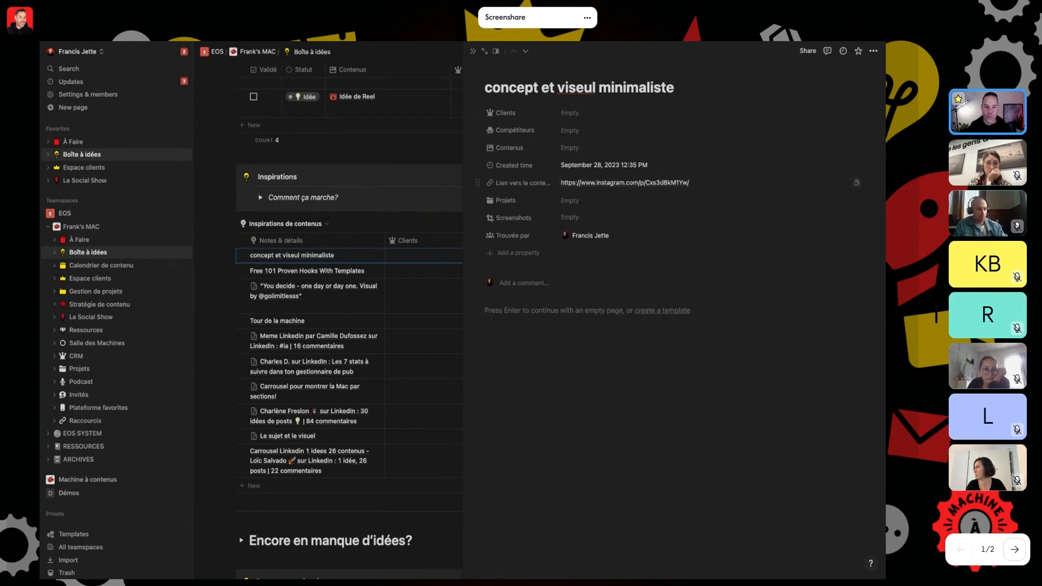
click(219, 271)
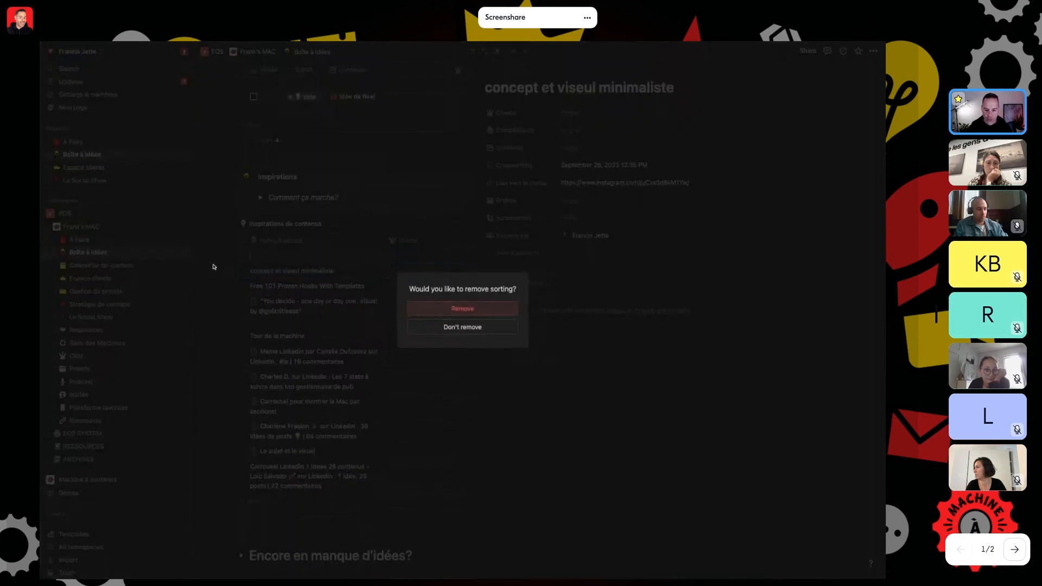
click(416, 327)
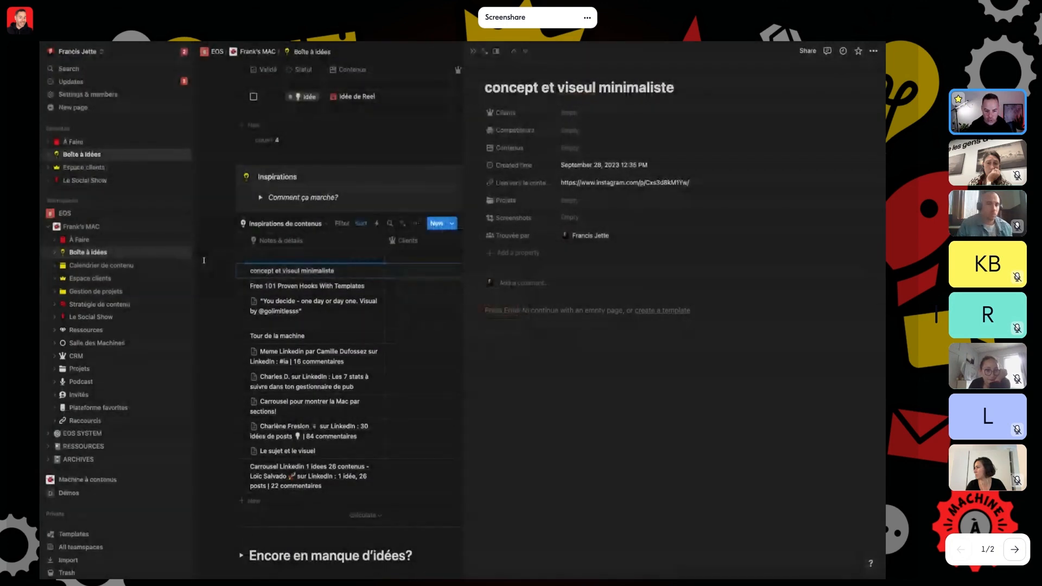
click(218, 263)
Examine the Des concepts inspirants list and the Calendrier de planification of international days in Boîte à idées
scroll(216, 276, down, 4)
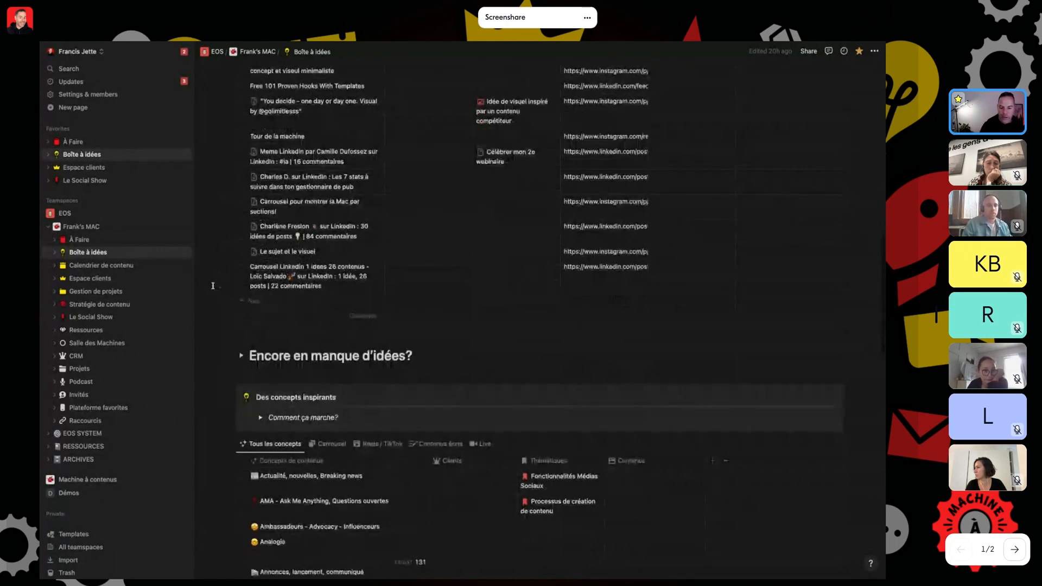
scroll(212, 286, down, 3)
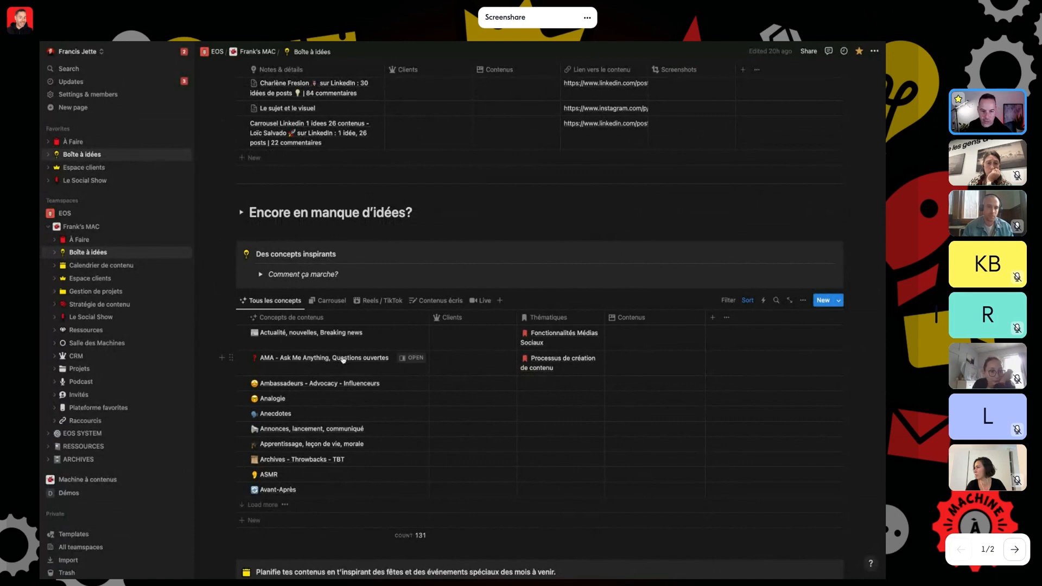
scroll(343, 359, down, 2)
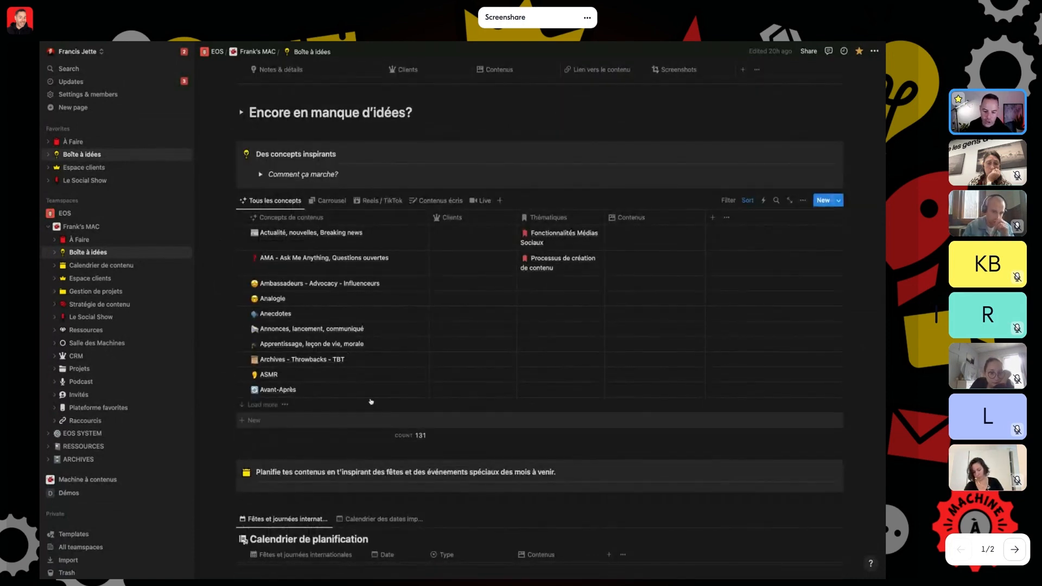
scroll(354, 364, down, 8)
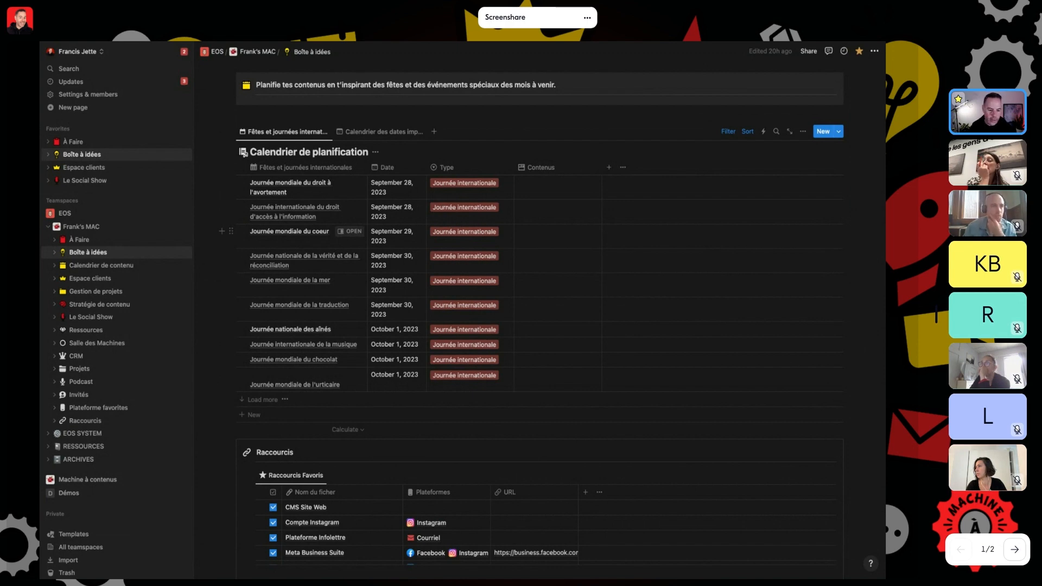
scroll(540, 320, up, 5)
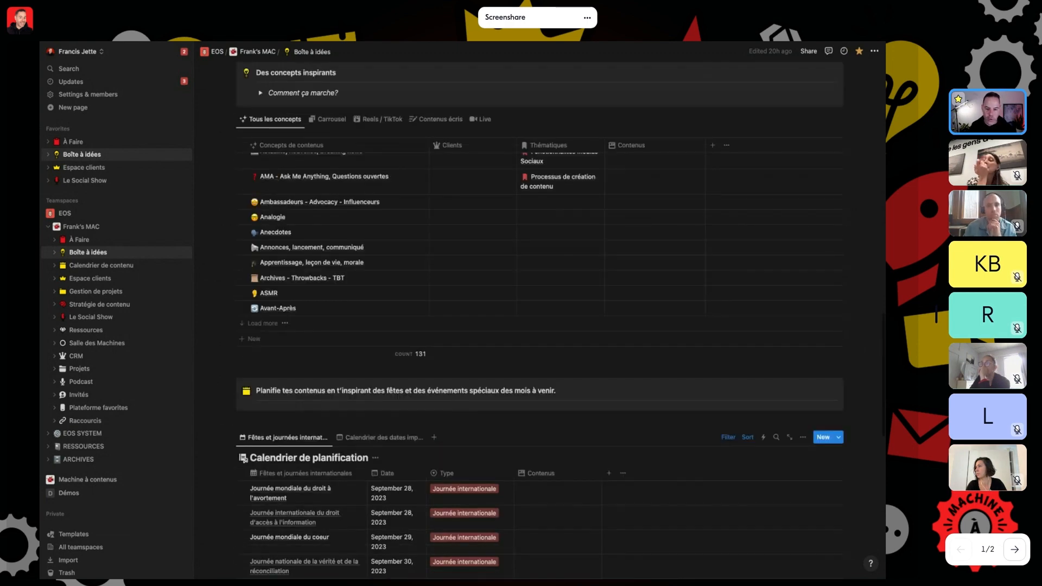
scroll(539, 320, up, 10)
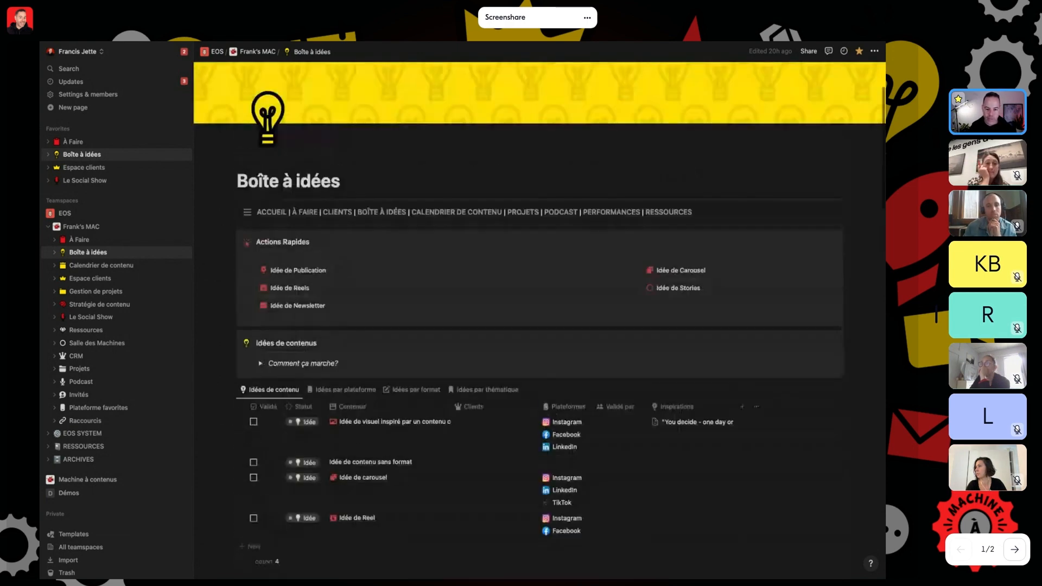
scroll(540, 320, up, 3)
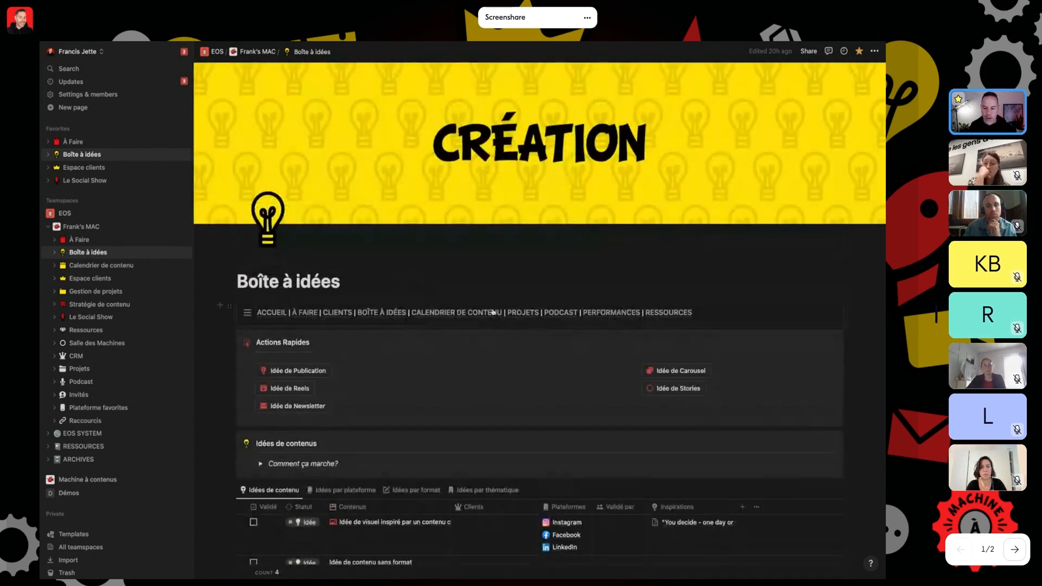
Open Stratégie de contenu from the workspace home page and review the competitors, Thématiques and Plateformes favorites sections
click(270, 313)
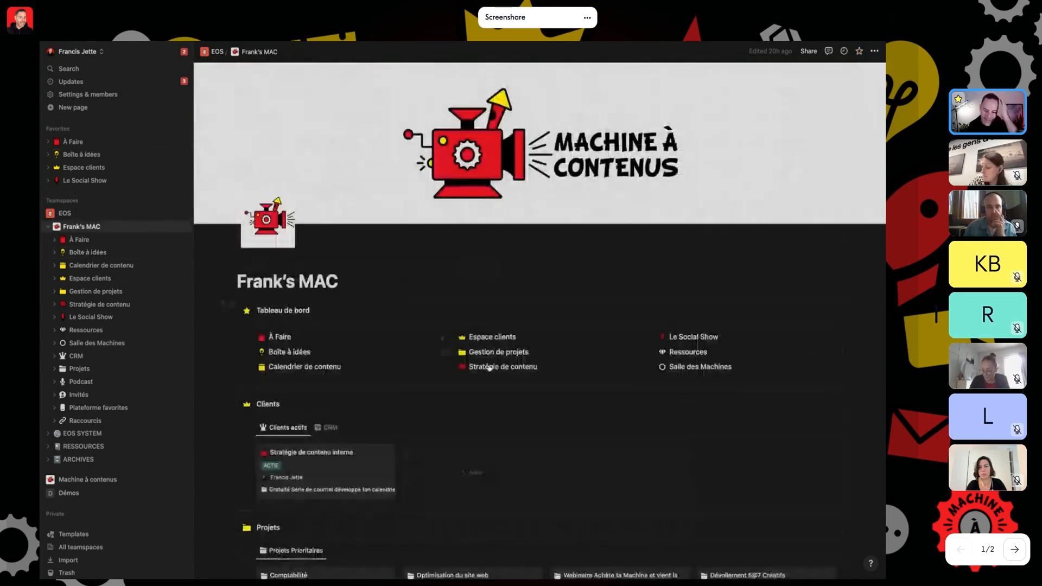
click(489, 367)
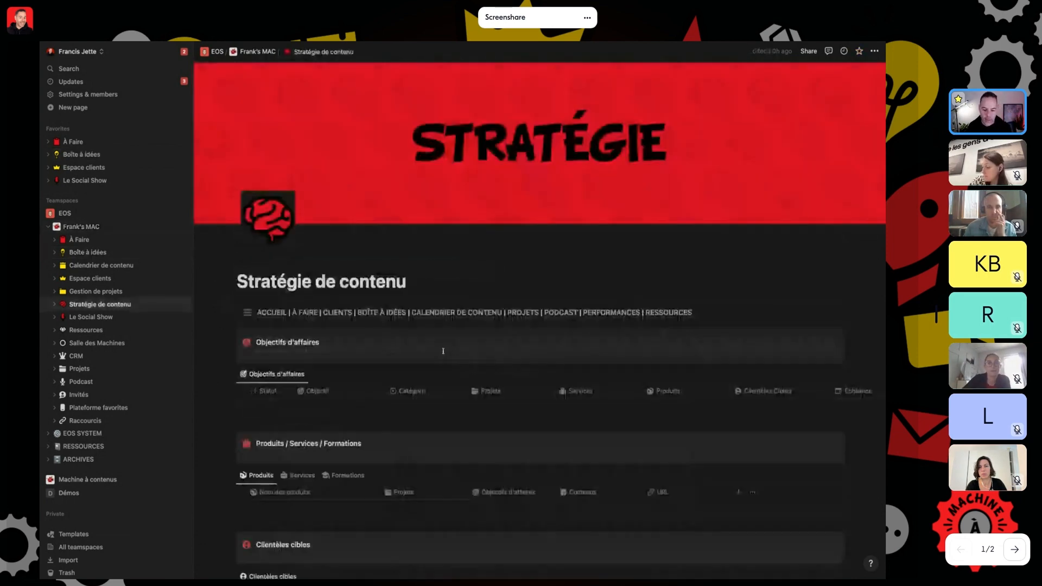
scroll(443, 351, down, 10)
scroll(540, 321, down, 5)
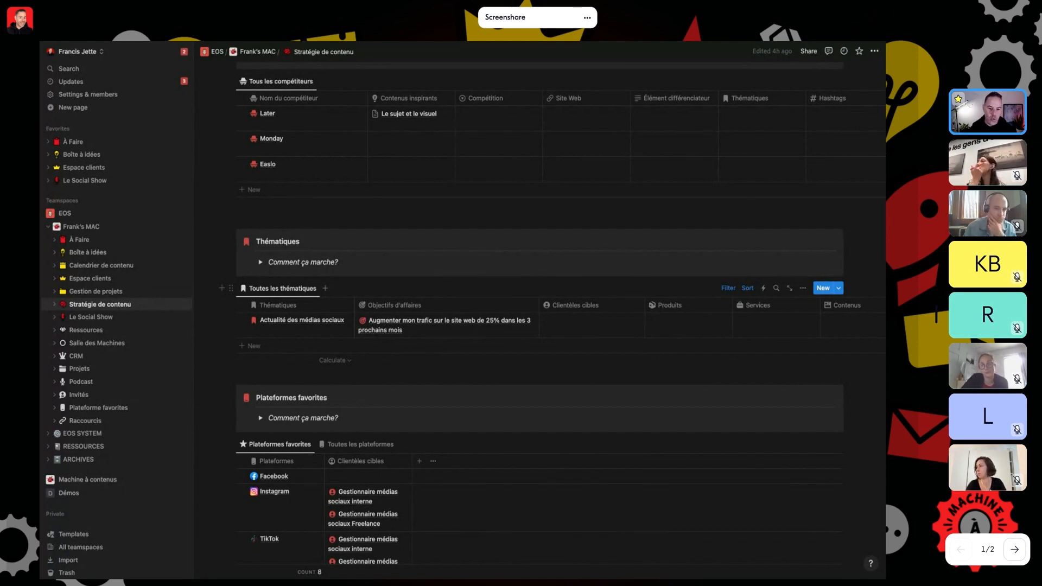
Go back to Boîte à idées and review the Idées de contenus table
click(93, 252)
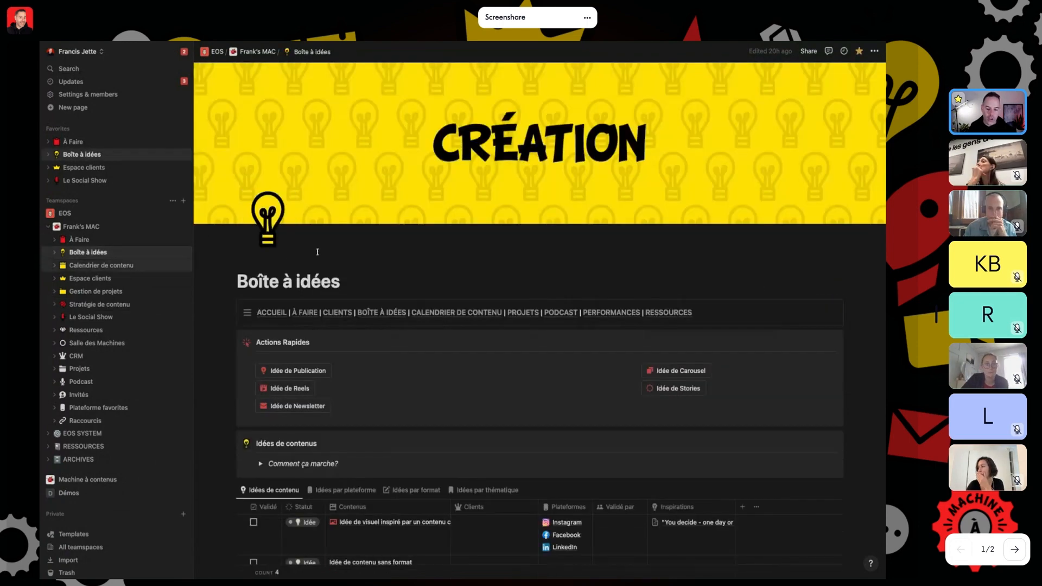
scroll(365, 304, down, 5)
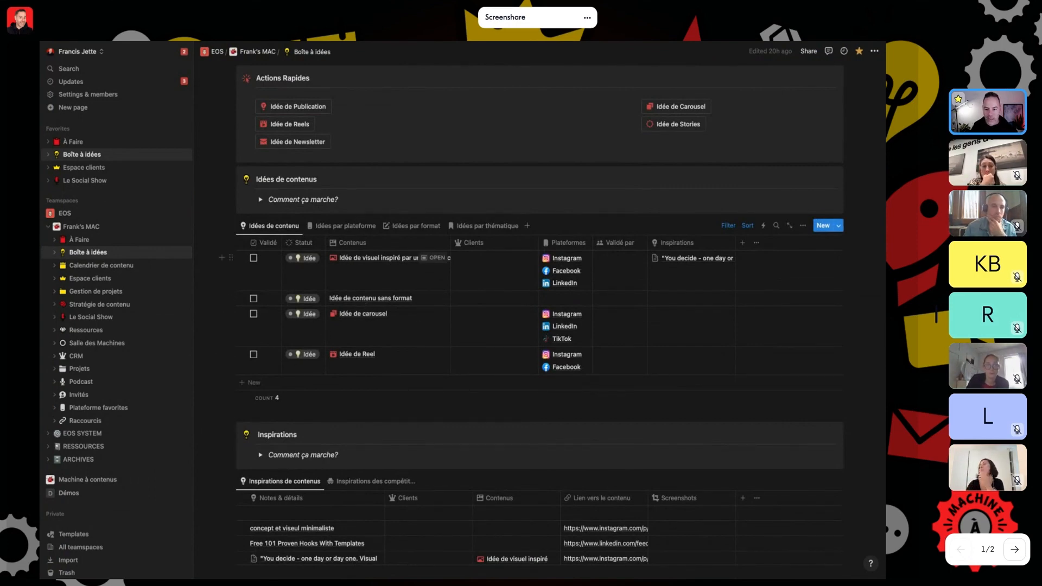
scroll(466, 163, up, 3)
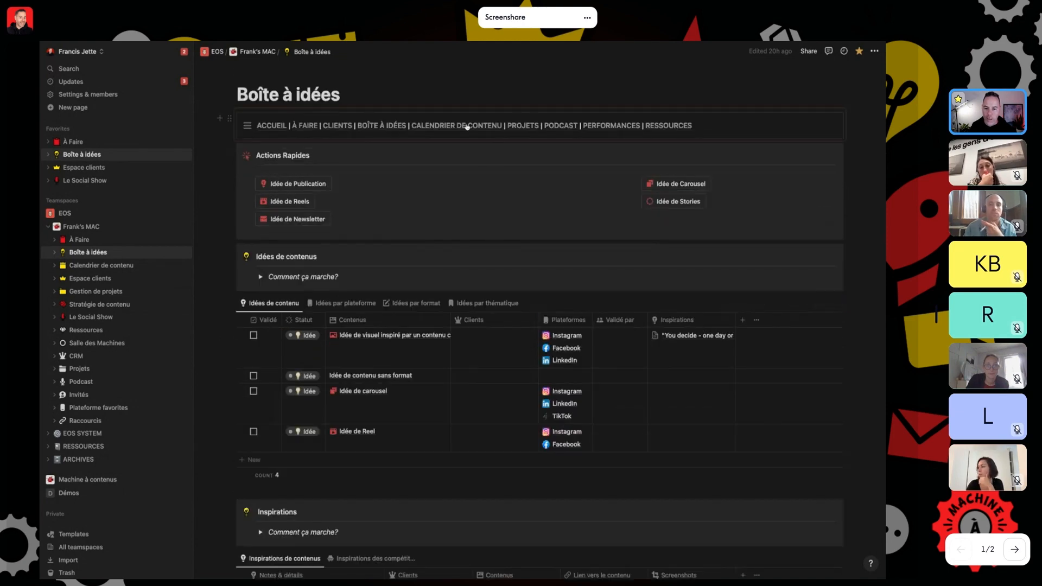
Open Calendrier de contenu and set the publication date of Célébrer mon 2e webinaire to 28/09/2023
click(467, 125)
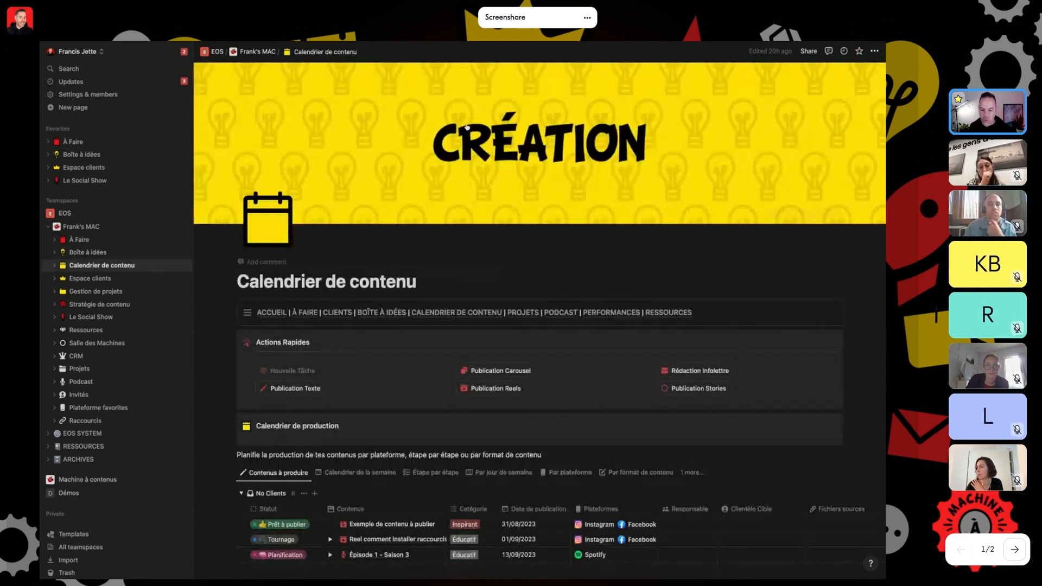
scroll(414, 364, down, 1)
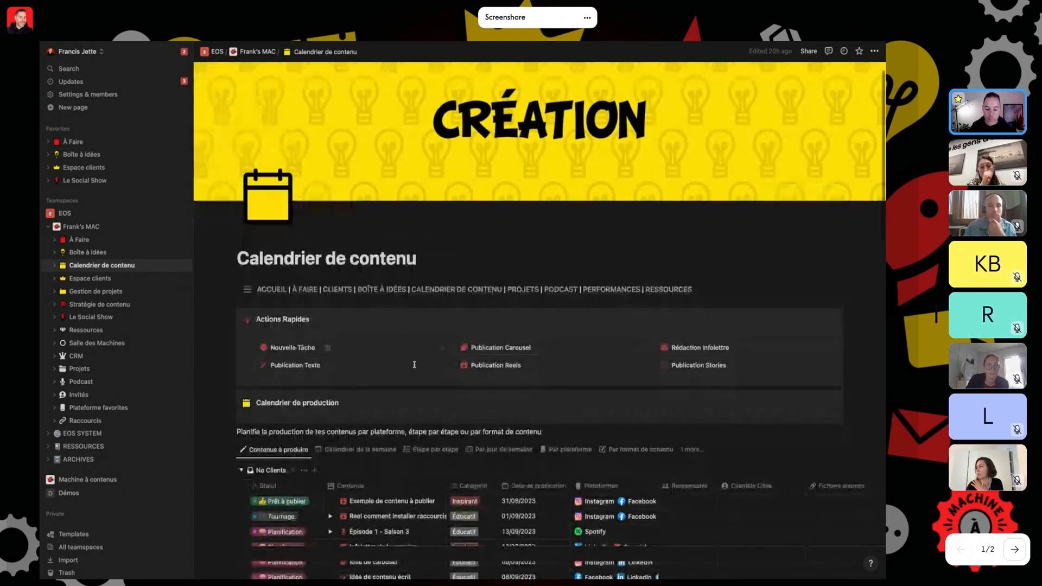
scroll(414, 364, down, 5)
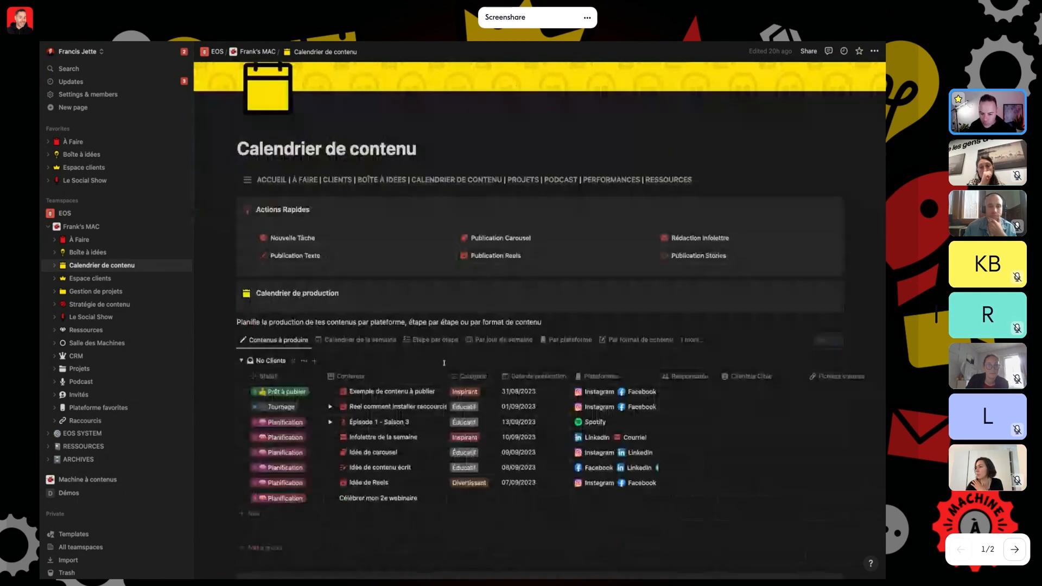
scroll(489, 362, down, 3)
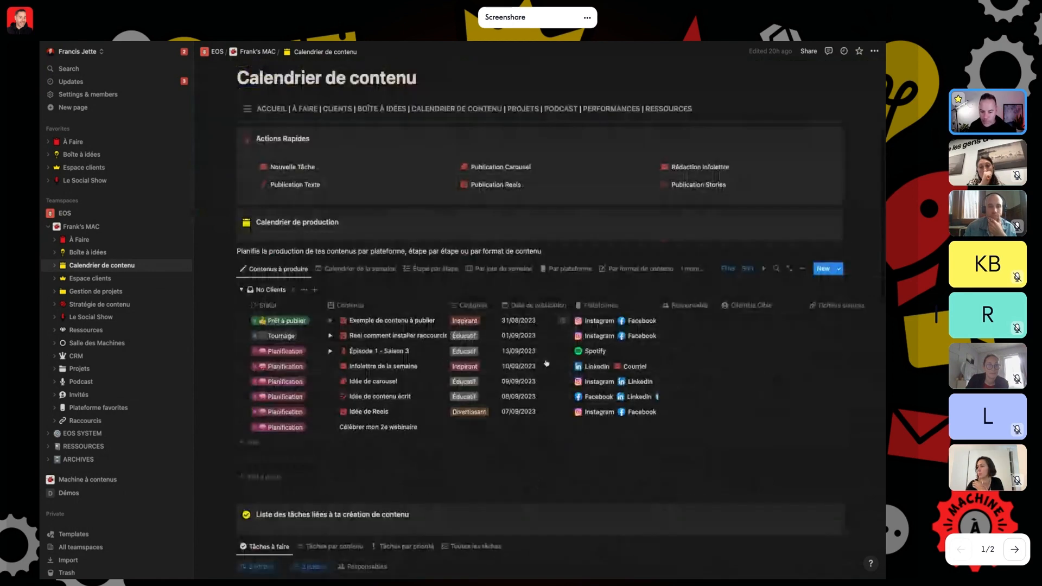
click(514, 425)
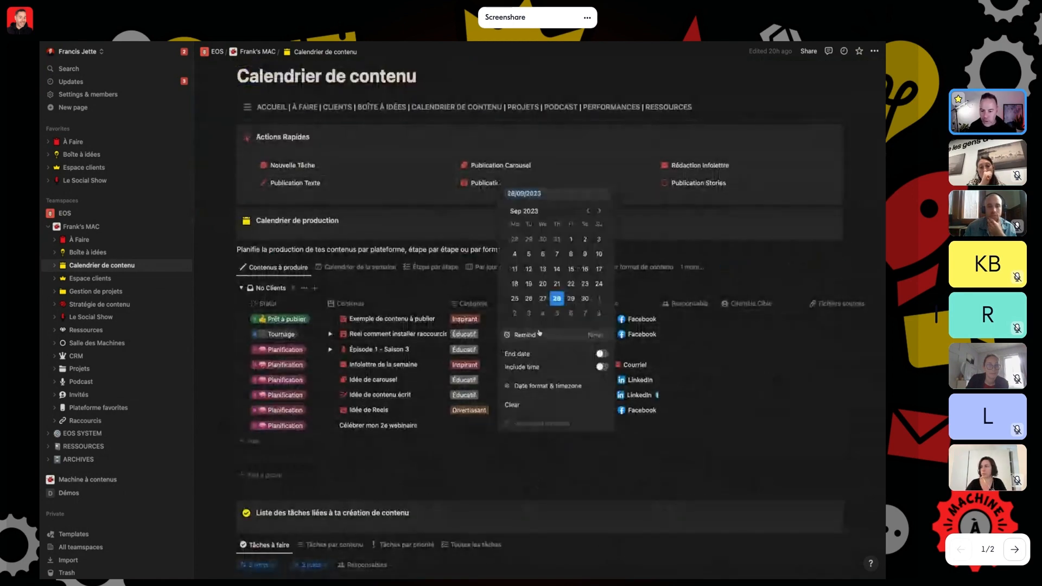
click(557, 299)
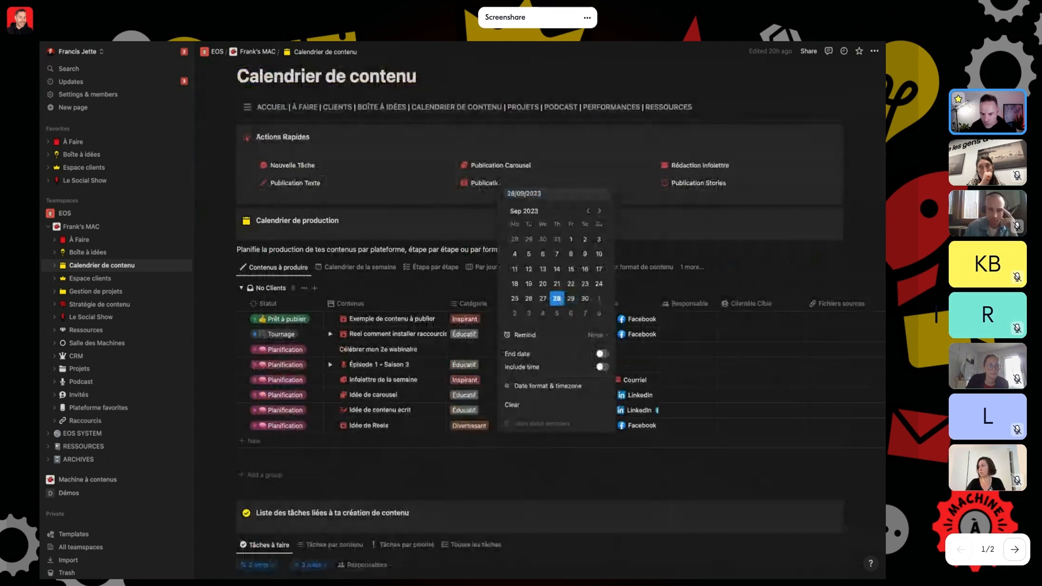
click(221, 323)
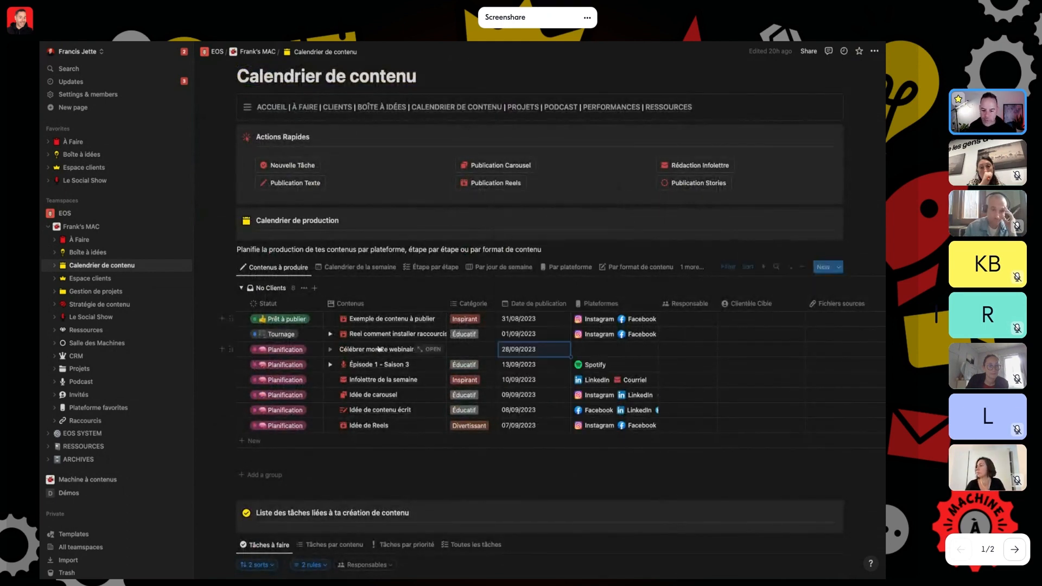
Open the Célébrer mon 2e webinaire page, link the Reels content format and apply [TEMPLATE REELS]
click(430, 349)
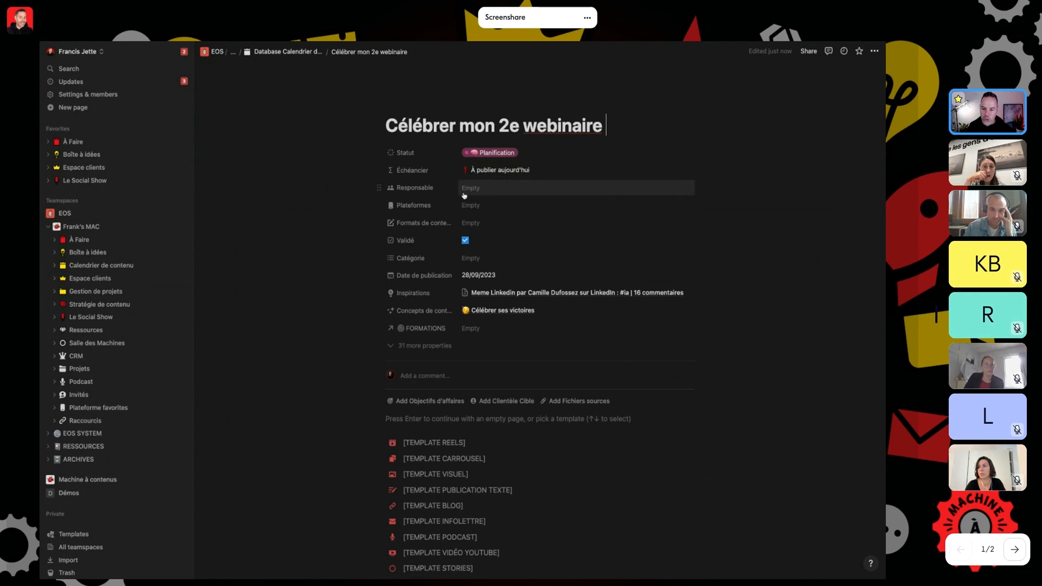
click(470, 222)
scroll(497, 310, down, 2)
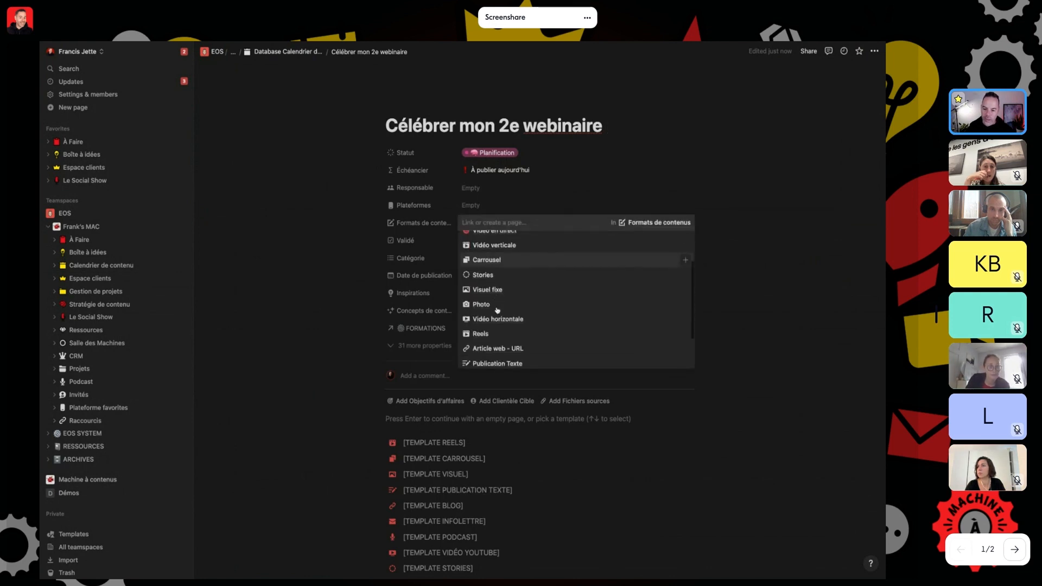
click(485, 333)
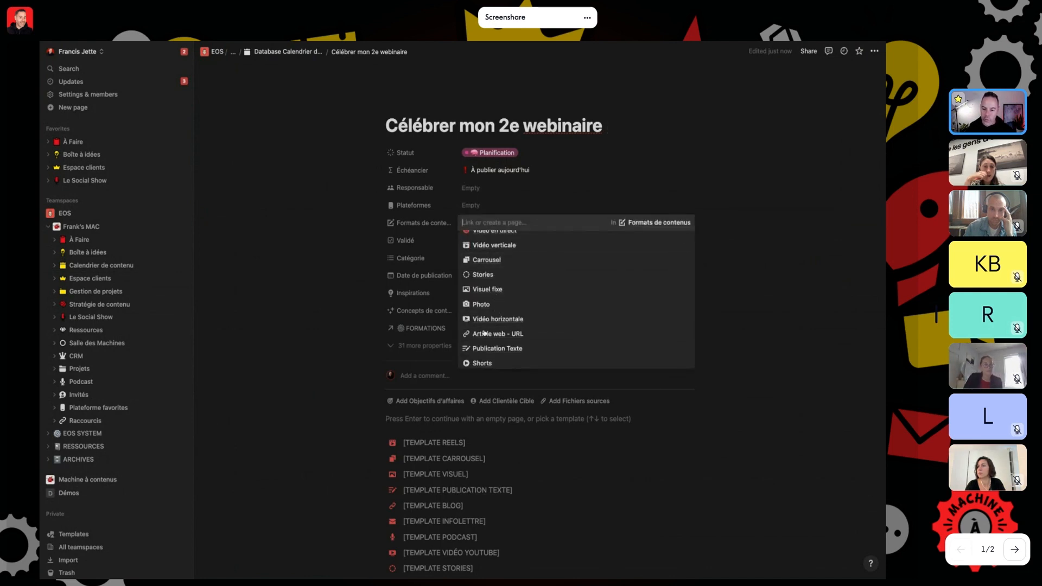
click(422, 444)
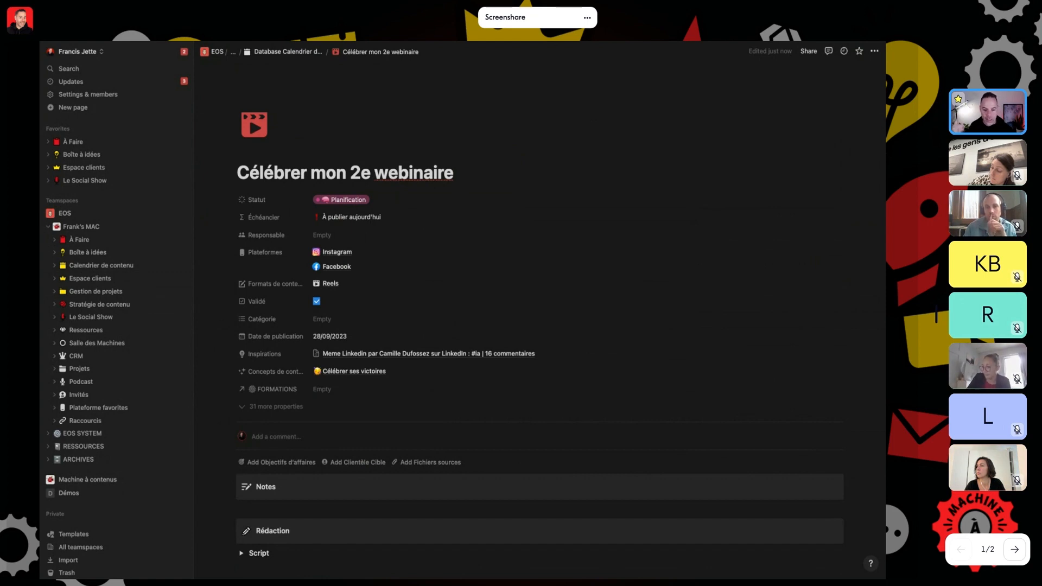
Review the Reels template's Notes, Rédaction and Scénario sections, including the contents of the Script and Caption toggles
scroll(539, 326, down, 3)
scroll(540, 326, down, 10)
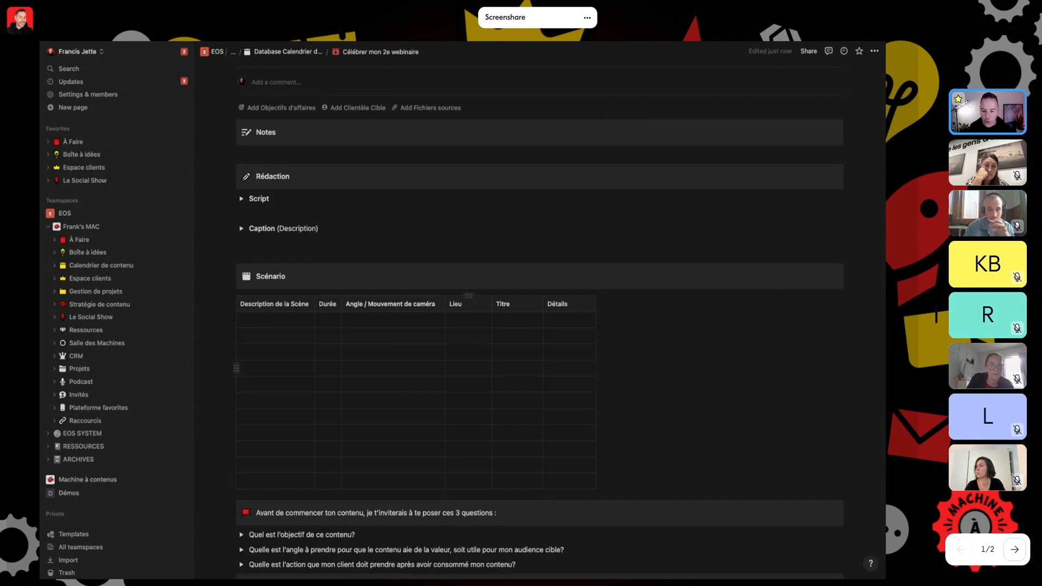
scroll(416, 361, down, 5)
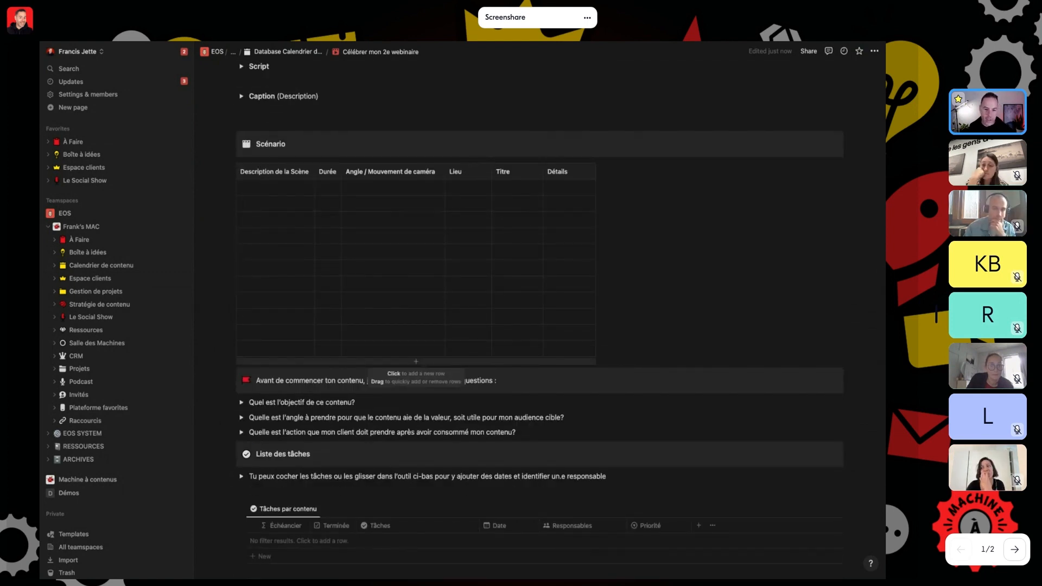
scroll(434, 342, up, 2)
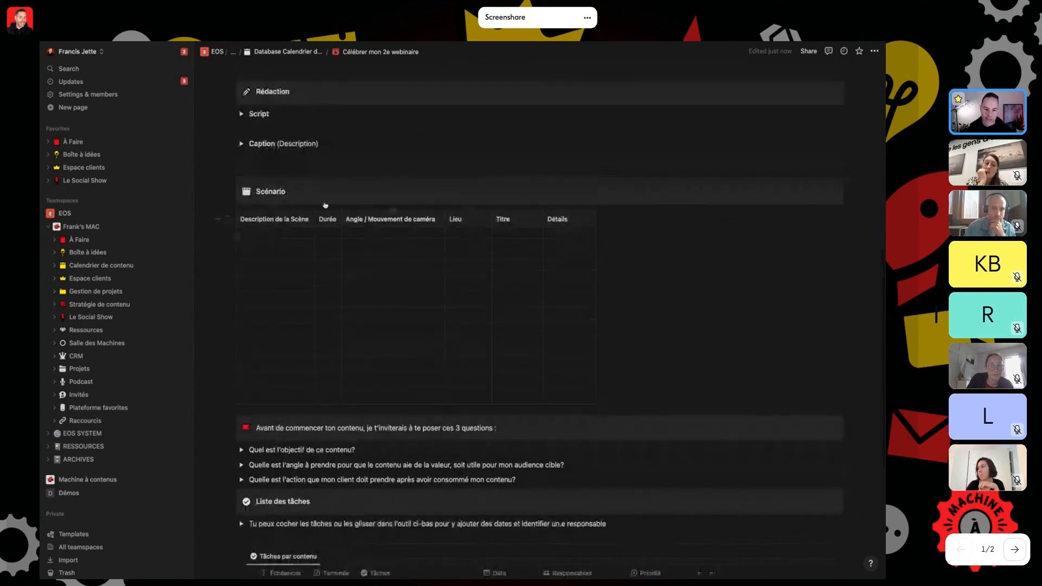
click(241, 114)
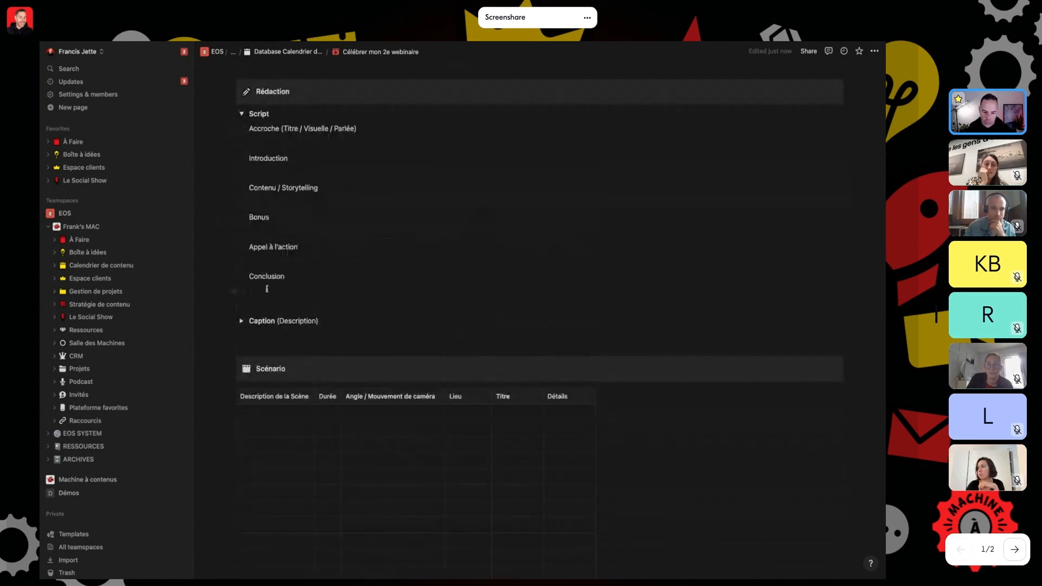
click(241, 321)
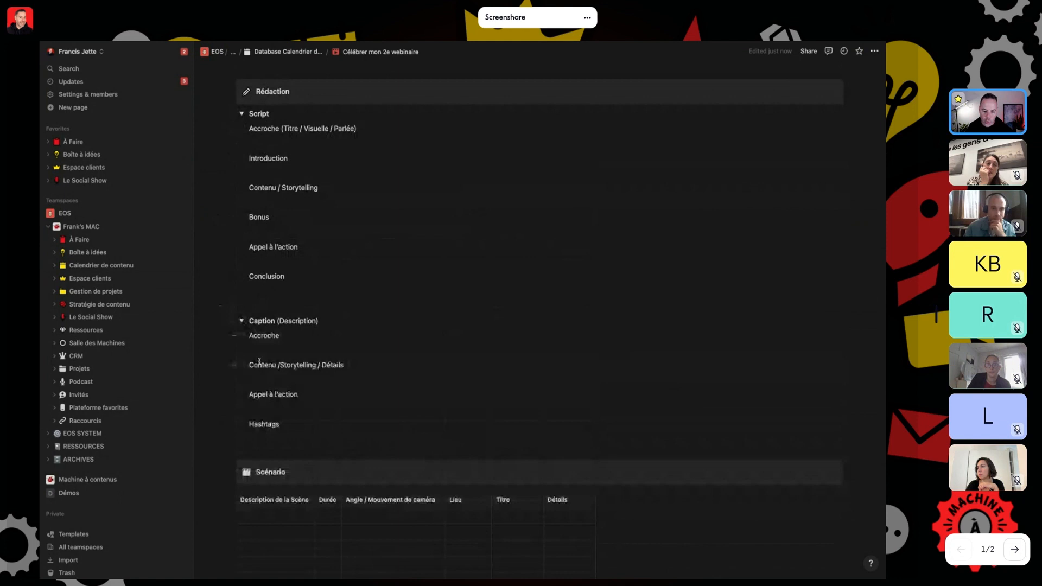
click(241, 321)
click(241, 113)
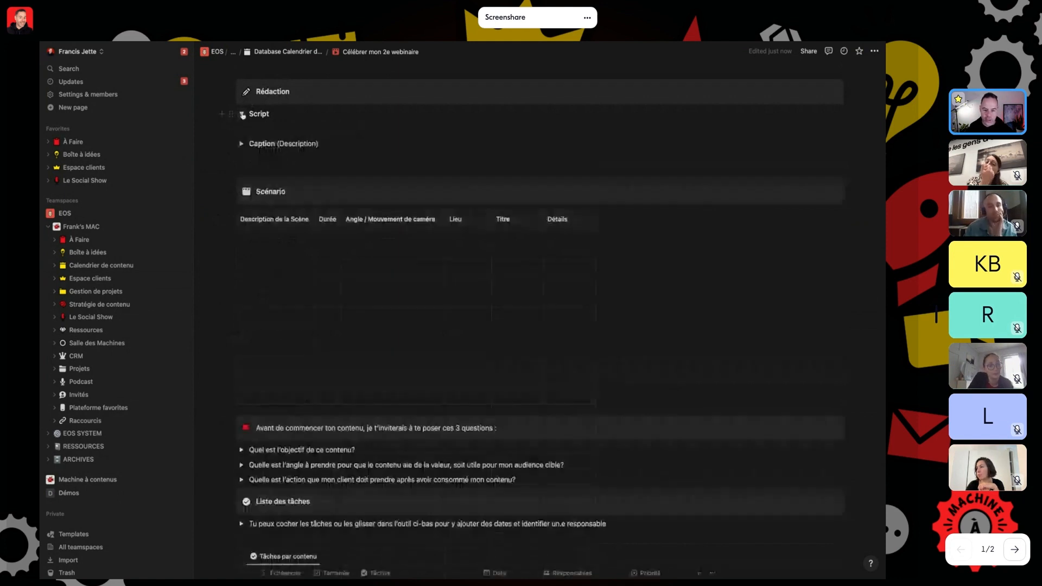
Expand the checklist under Liste des tâches and move Fais ton montage vidéo into the Tâches par contenu table
scroll(296, 226, down, 5)
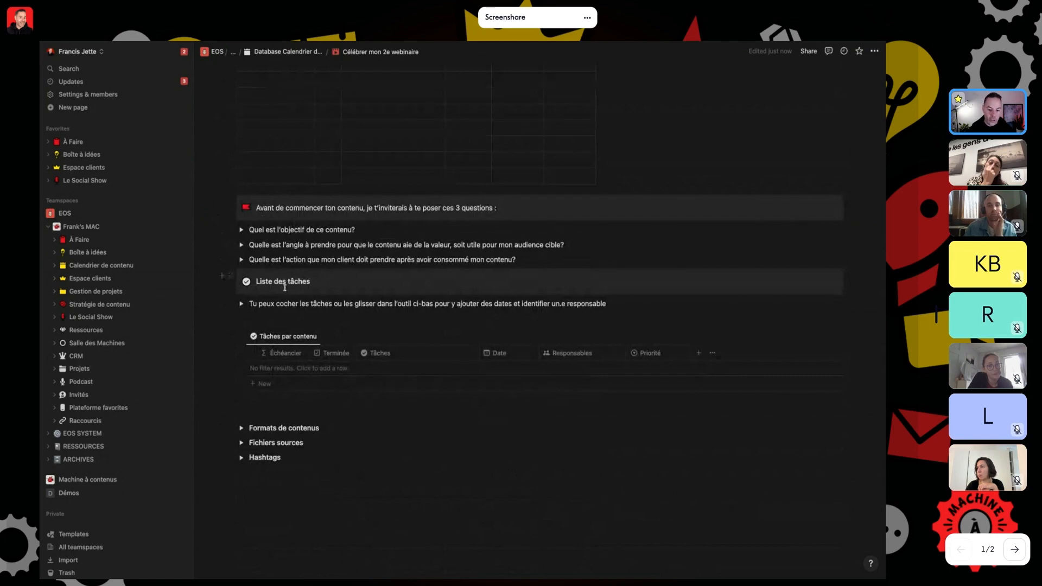
click(241, 305)
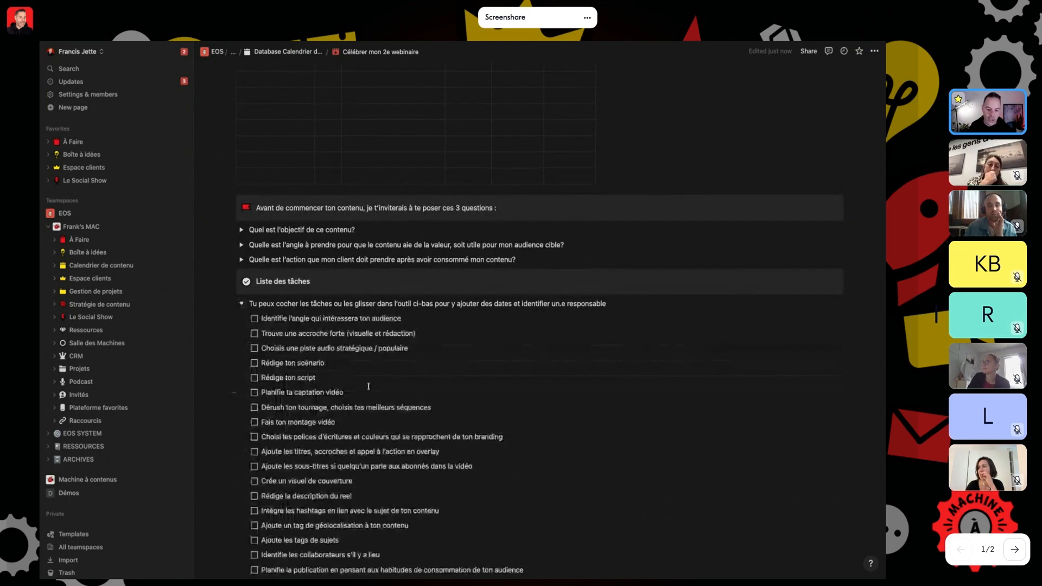
scroll(369, 386, down, 1)
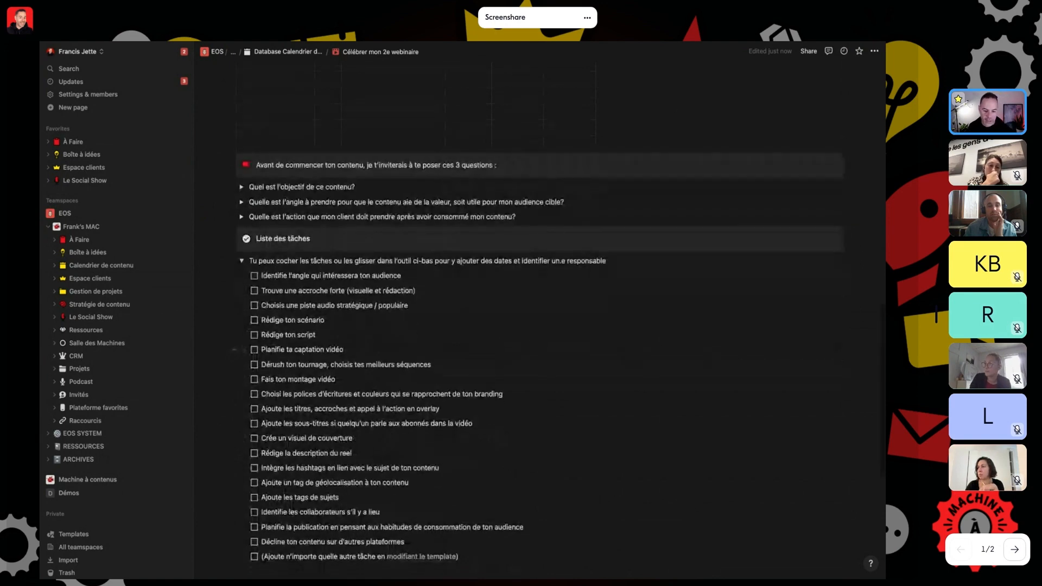
scroll(303, 356, down, 1)
scroll(336, 326, down, 1)
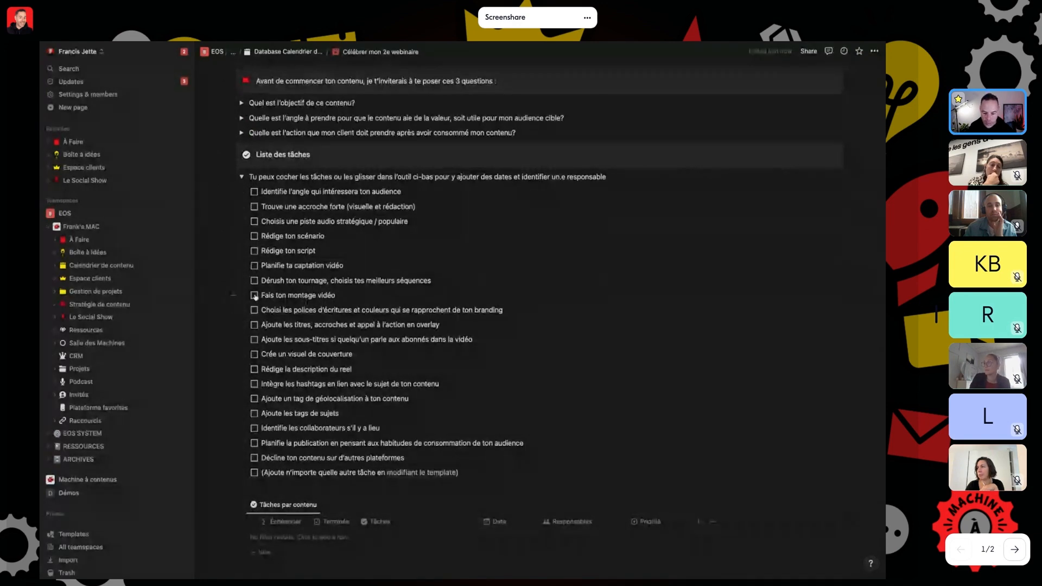
drag(243, 295, 380, 529)
Assign a team member as responsible for Fais ton montage vidéo and set the task's date to 09/28/2023
click(585, 448)
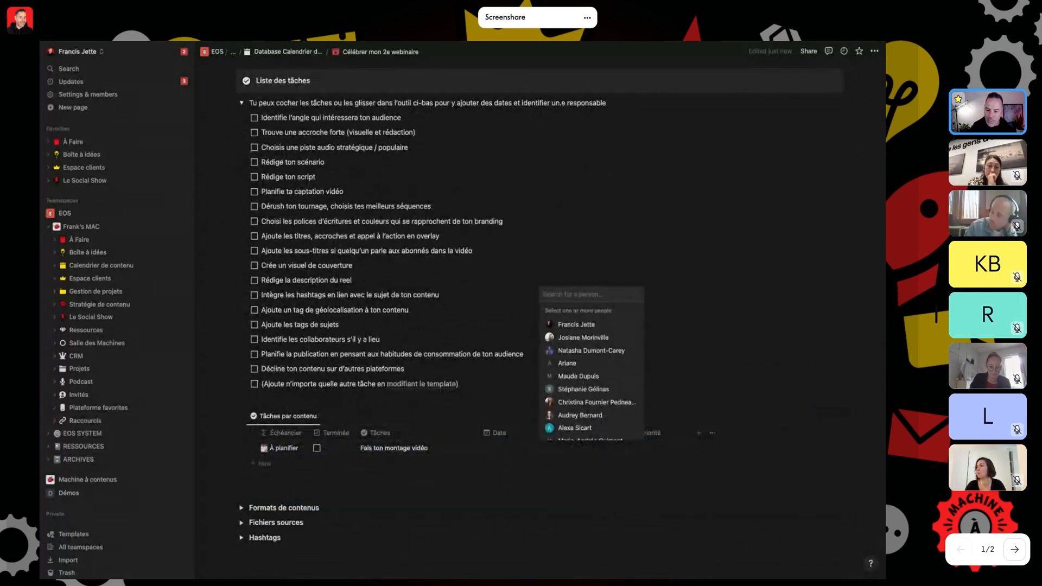
click(576, 358)
click(503, 445)
click(523, 448)
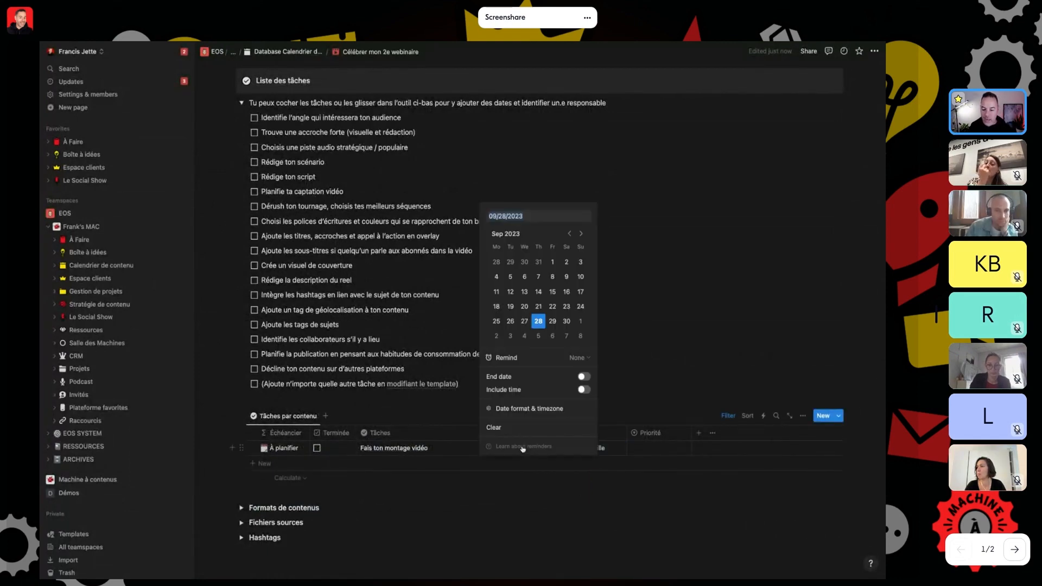
click(538, 321)
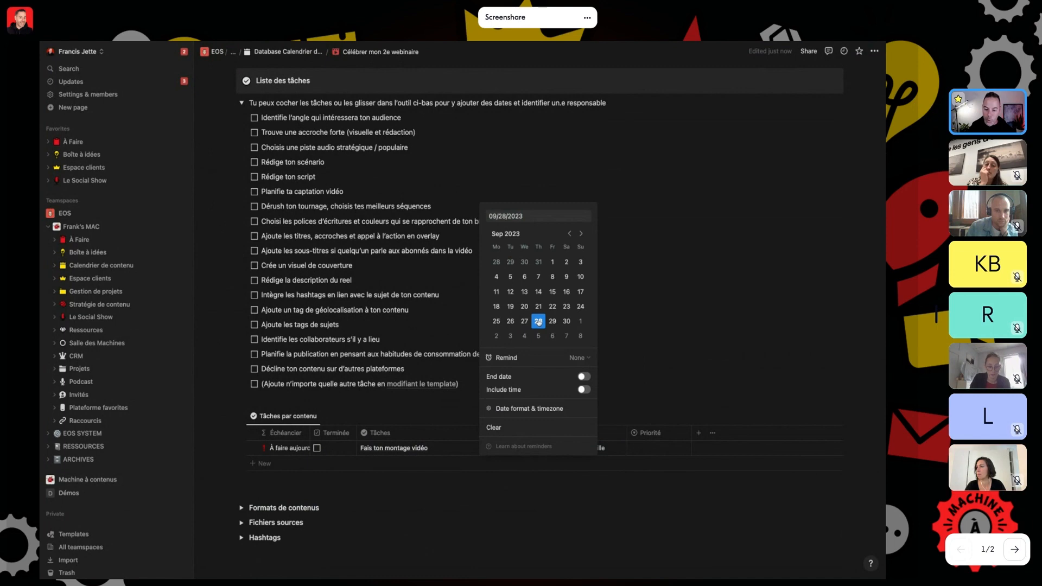
click(242, 334)
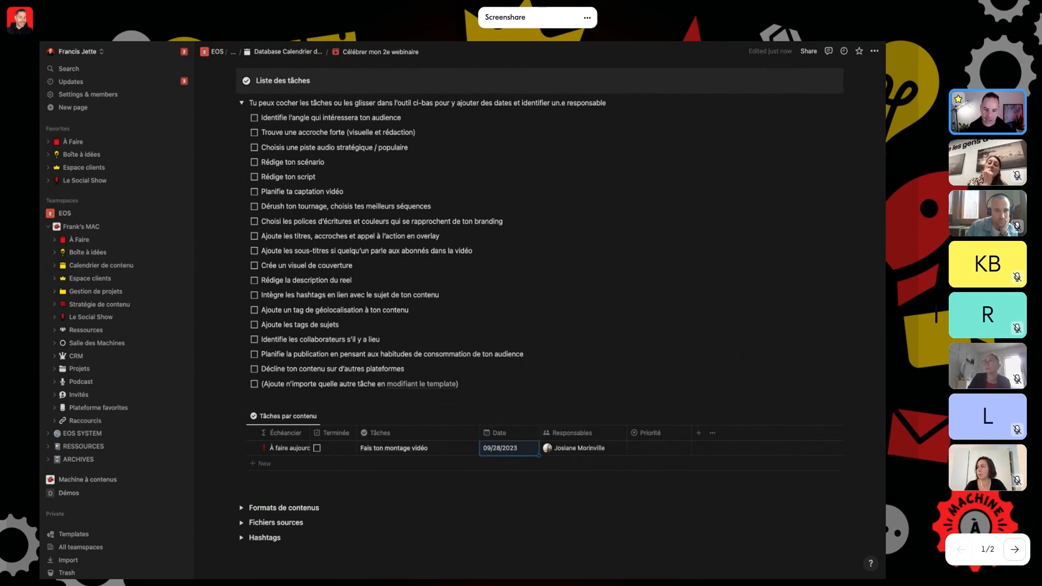
Review the remaining checklist and the Tâches par contenu table, and collapse the checklist
scroll(304, 298, up, 5)
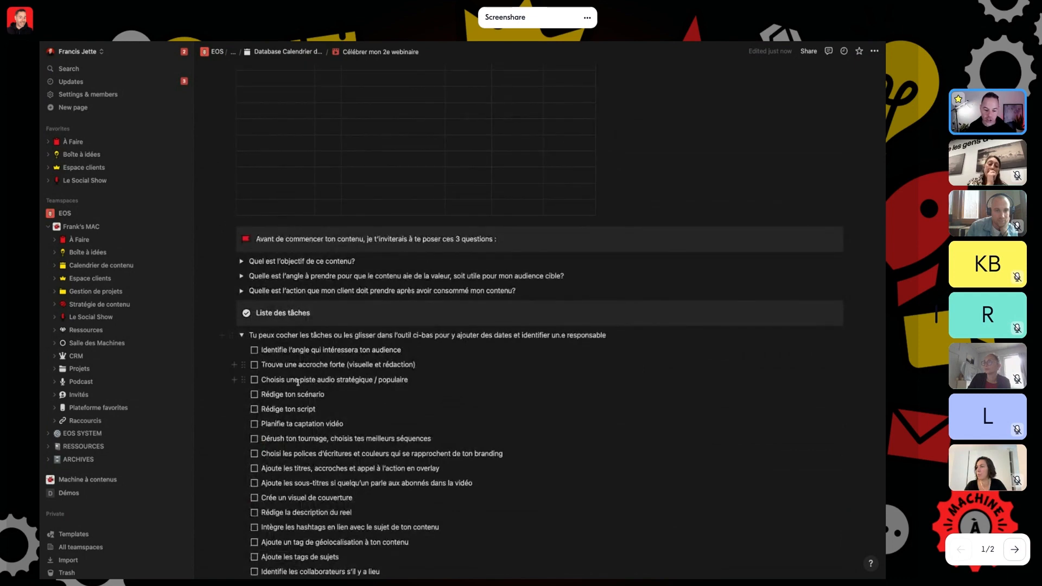
scroll(297, 382, down, 5)
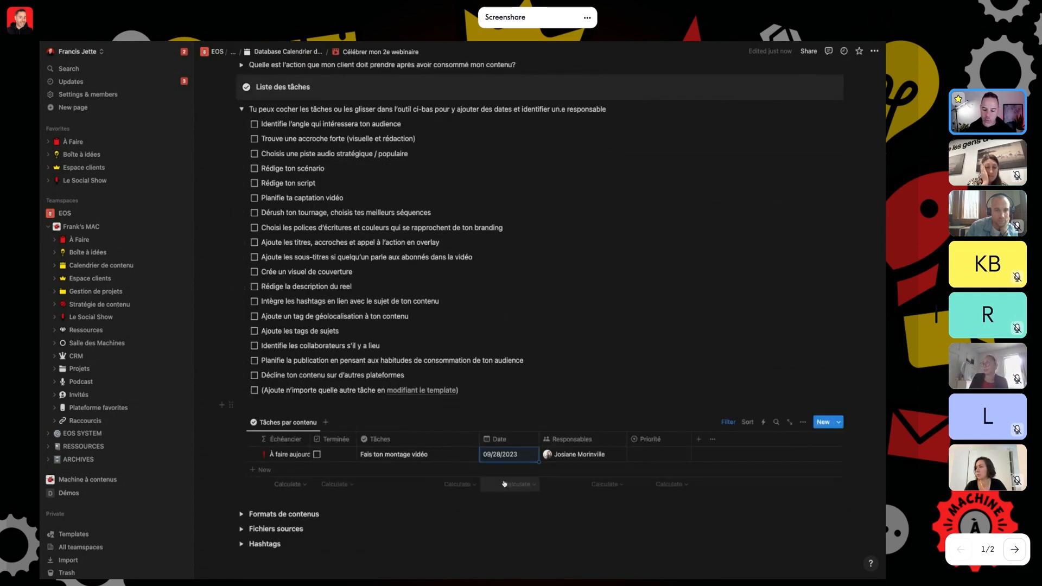
scroll(500, 465, down, 1)
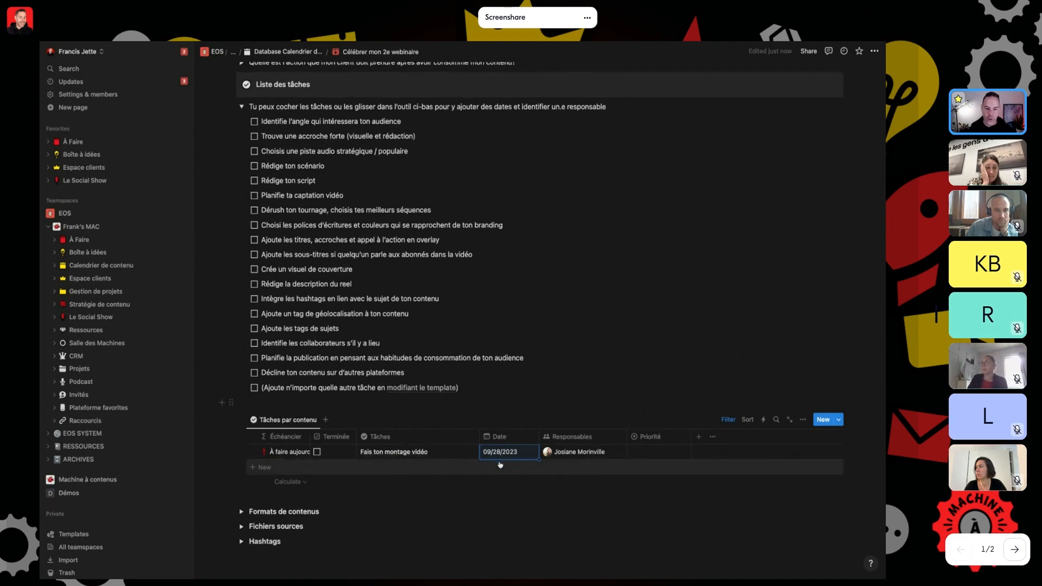
click(242, 107)
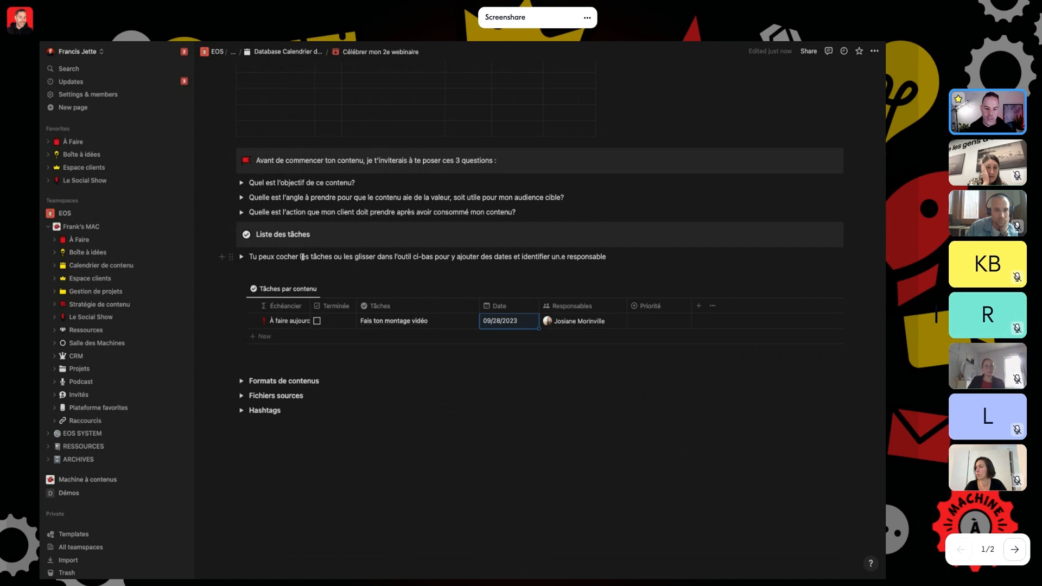
Change the Statut of Célébrer mon 2e webinaire to Montage
scroll(303, 257, up, 8)
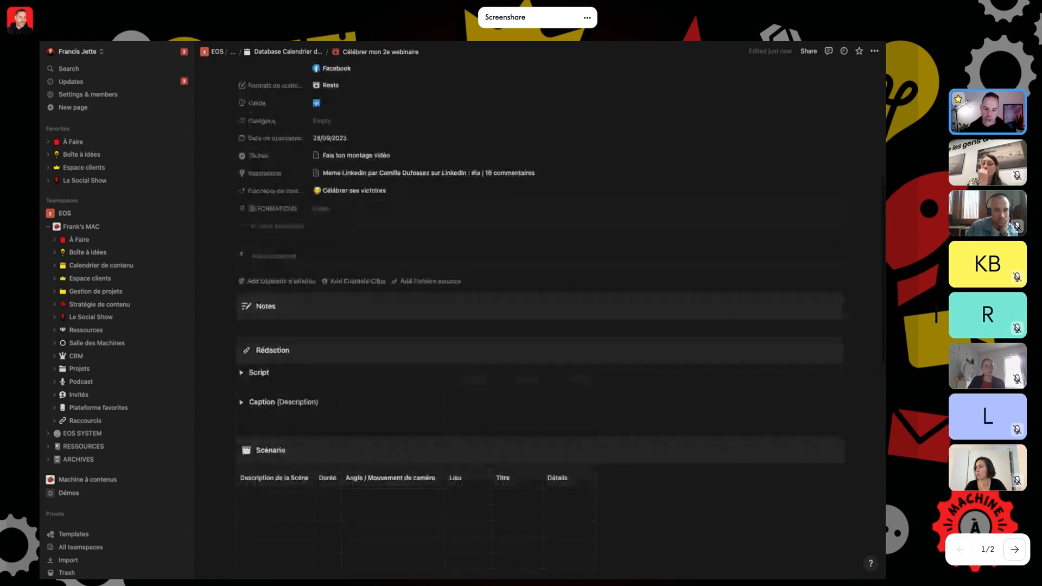
click(348, 197)
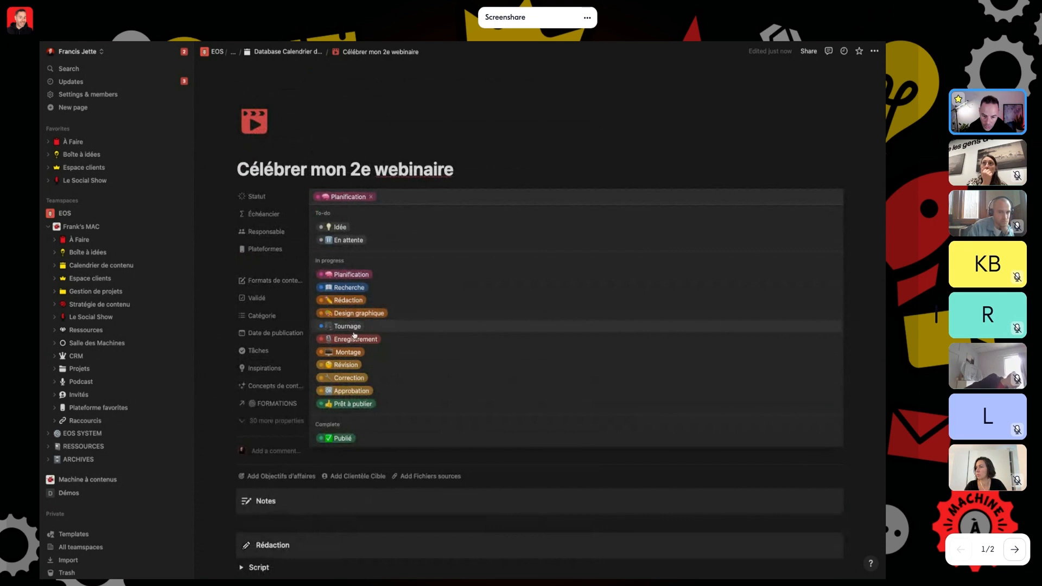
click(348, 352)
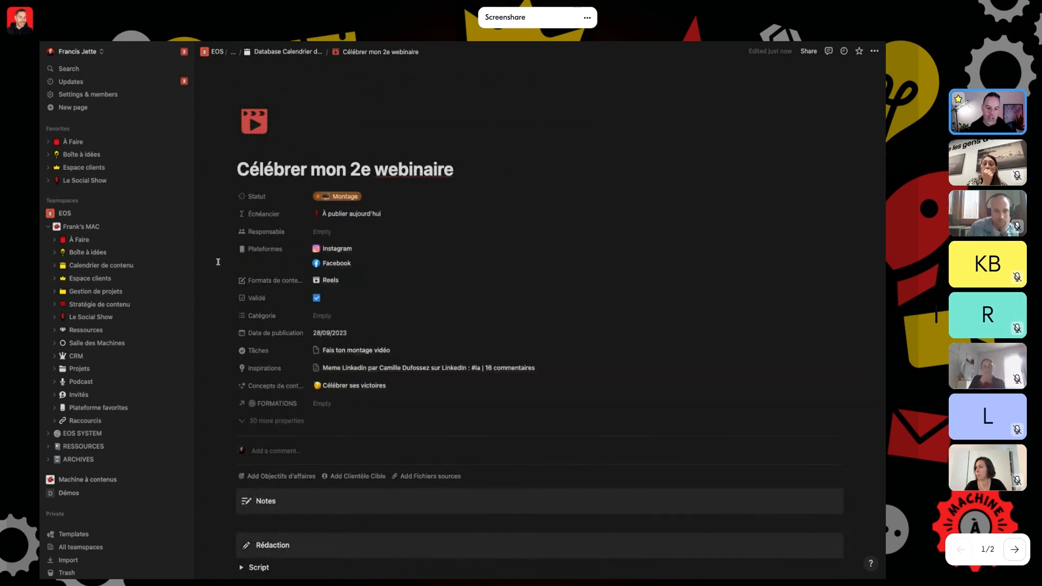
Return to Calendrier de contenu and show the Calendrier de production in the Étape par étape view
click(95, 269)
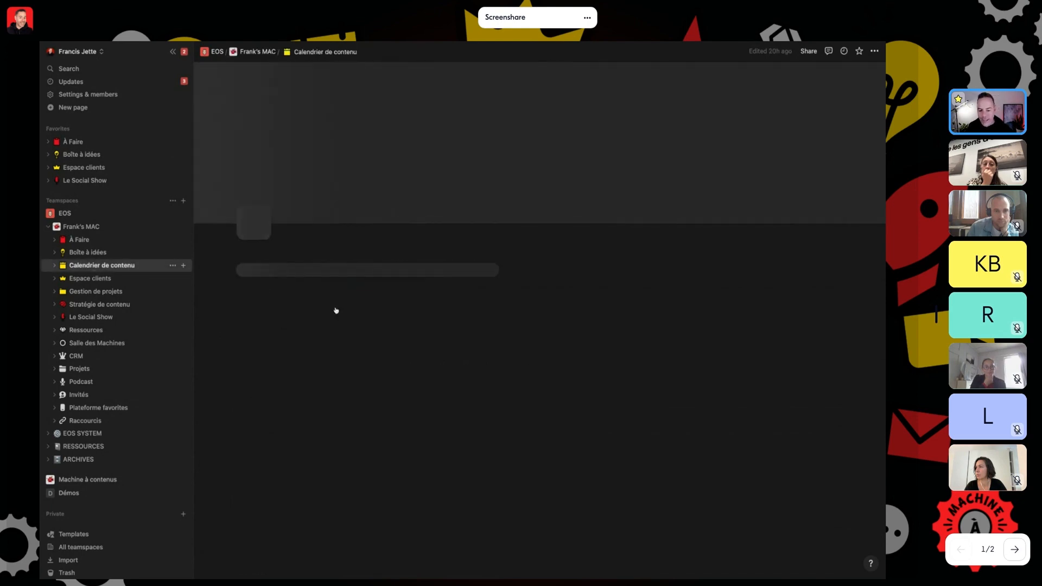
scroll(352, 257, down, 5)
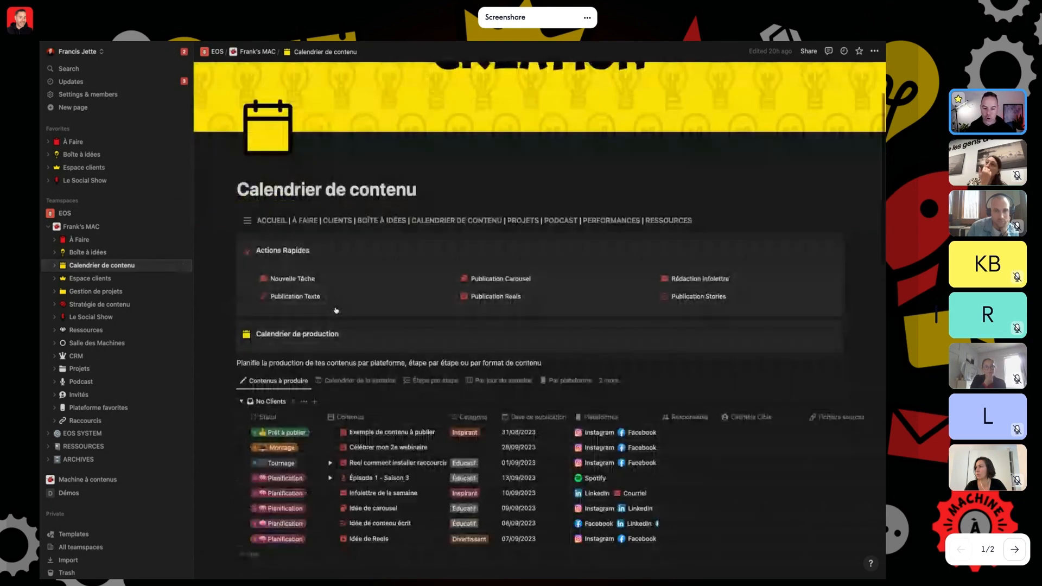
click(431, 255)
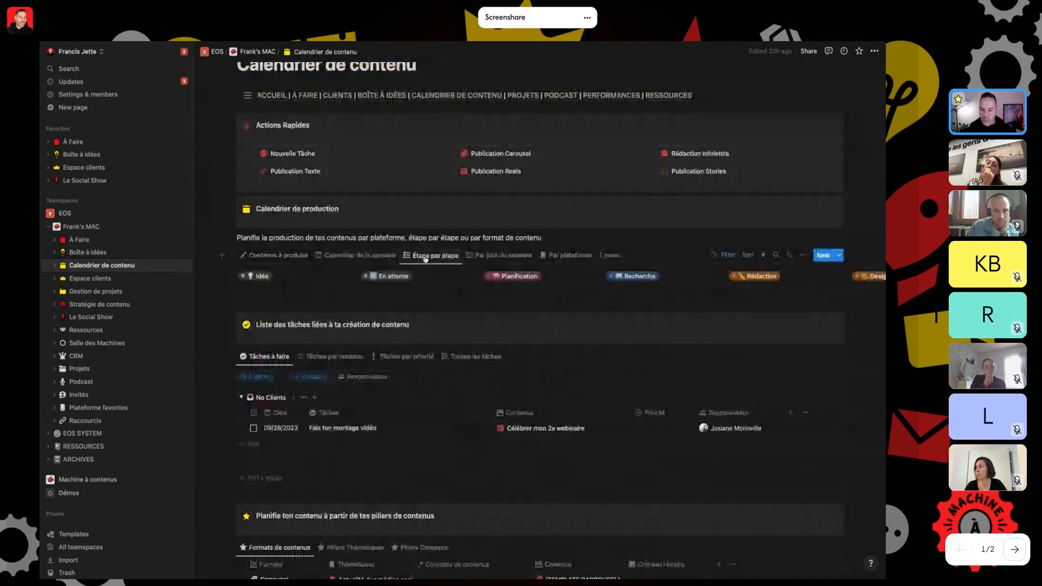
Review the Étape par étape and Par jour de semaine boards of Calendrier de production, ending on the Contenus à produire view
scroll(590, 334, right, 5)
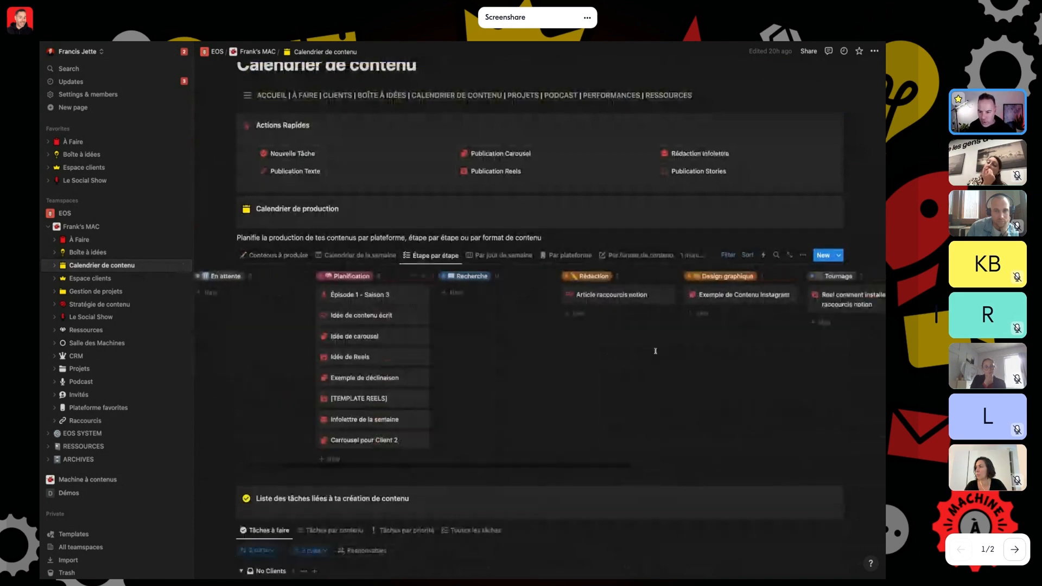
scroll(578, 298, right, 1)
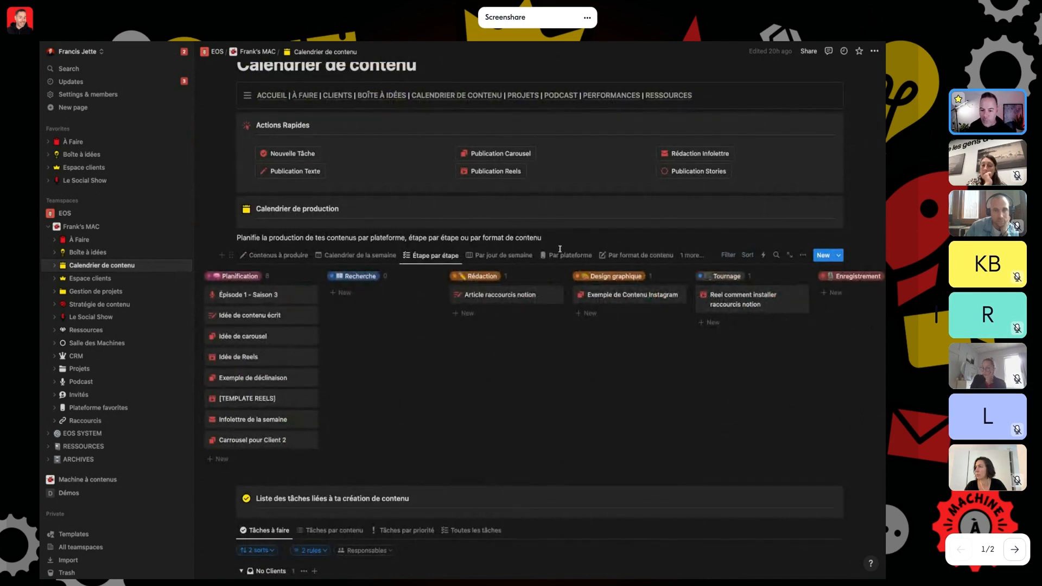
click(487, 259)
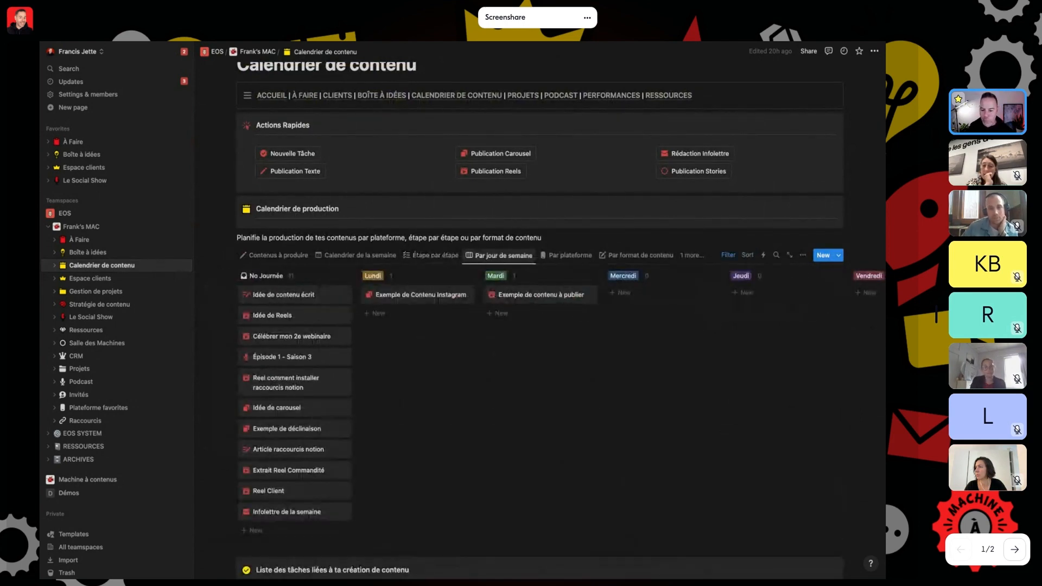
click(269, 258)
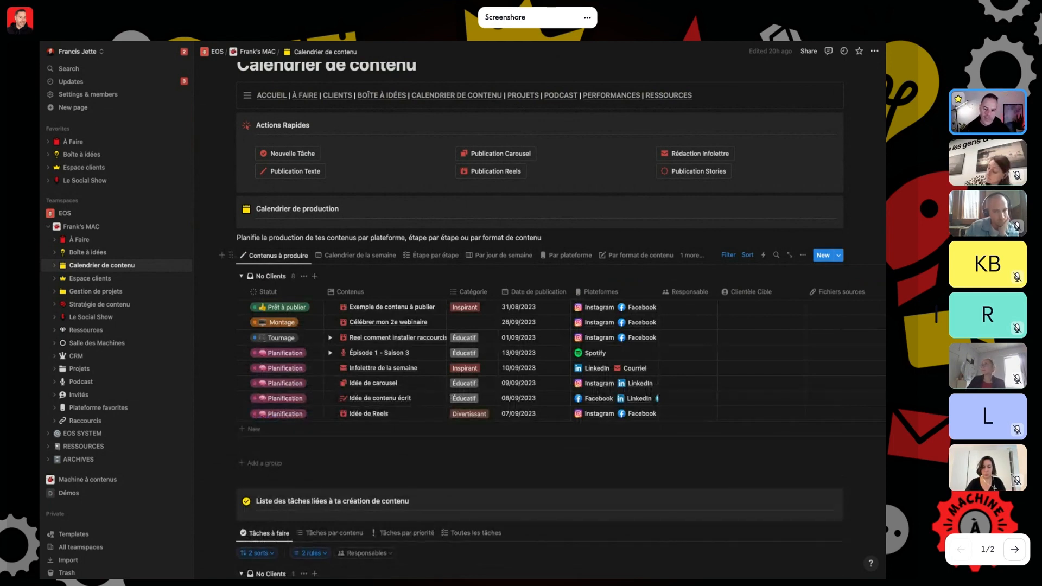
Open the Performances page and review its analysis table and the sections for contents to amplify, repurpose or remove
scroll(607, 315, up, 5)
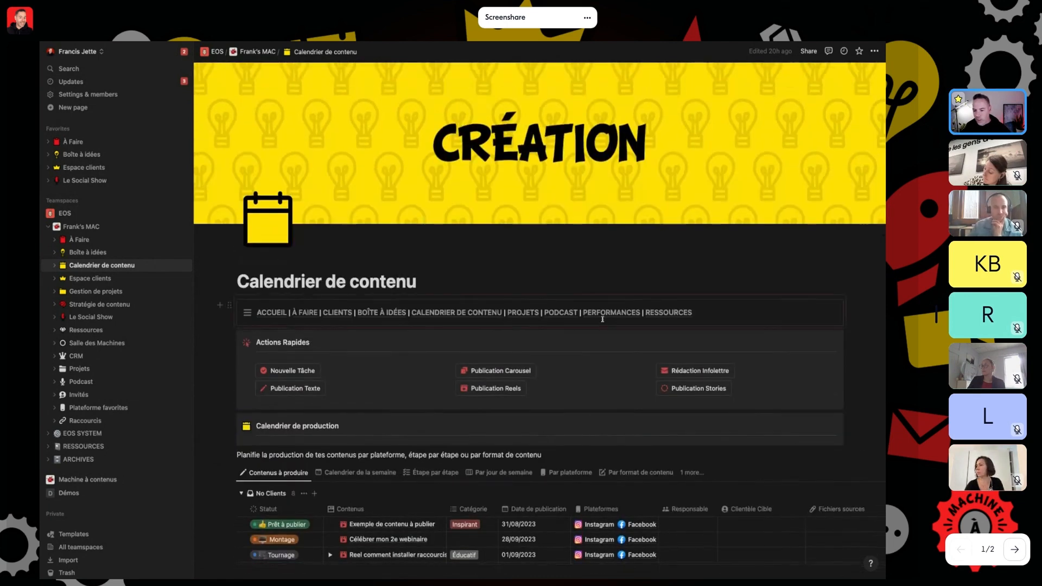
click(608, 314)
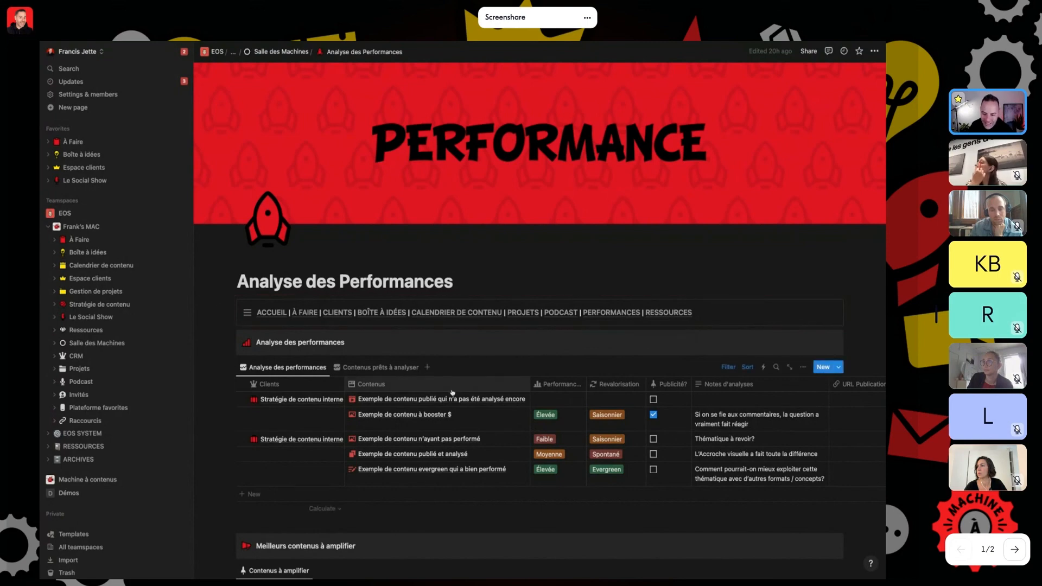
scroll(452, 392, down, 2)
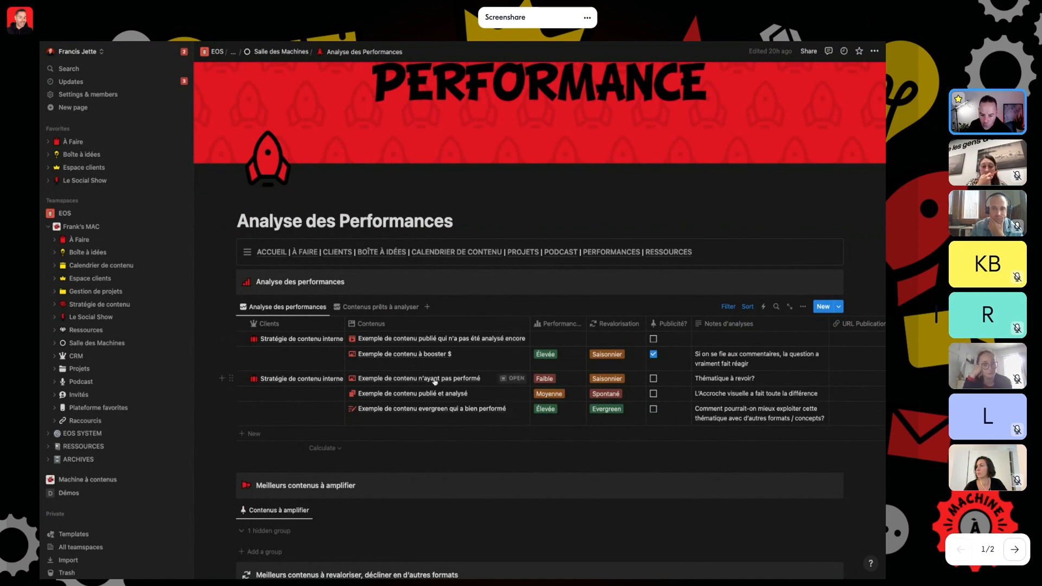
scroll(421, 398, down, 7)
scroll(386, 161, up, 1)
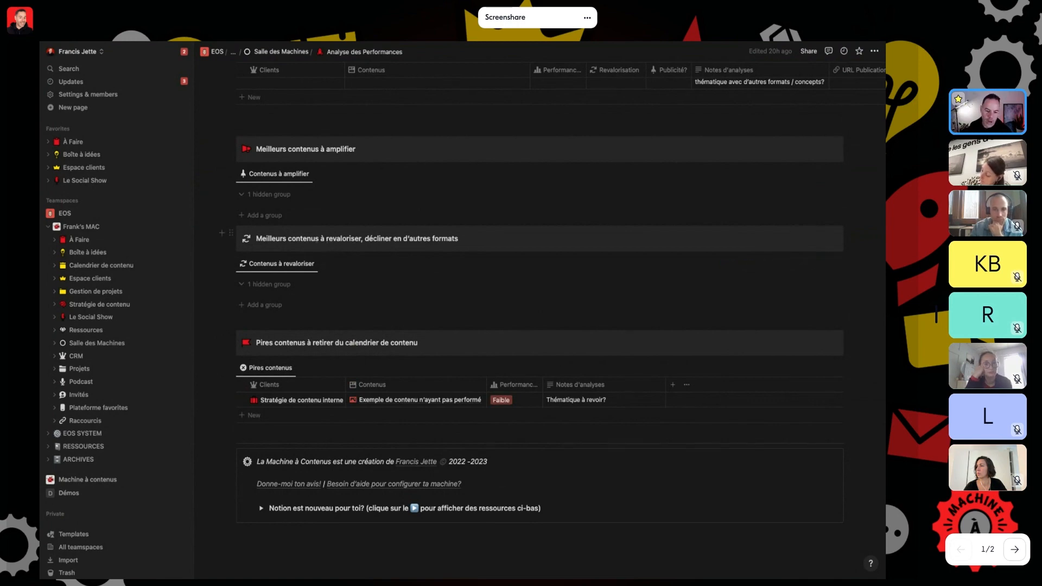
scroll(539, 304, up, 3)
scroll(367, 137, up, 2)
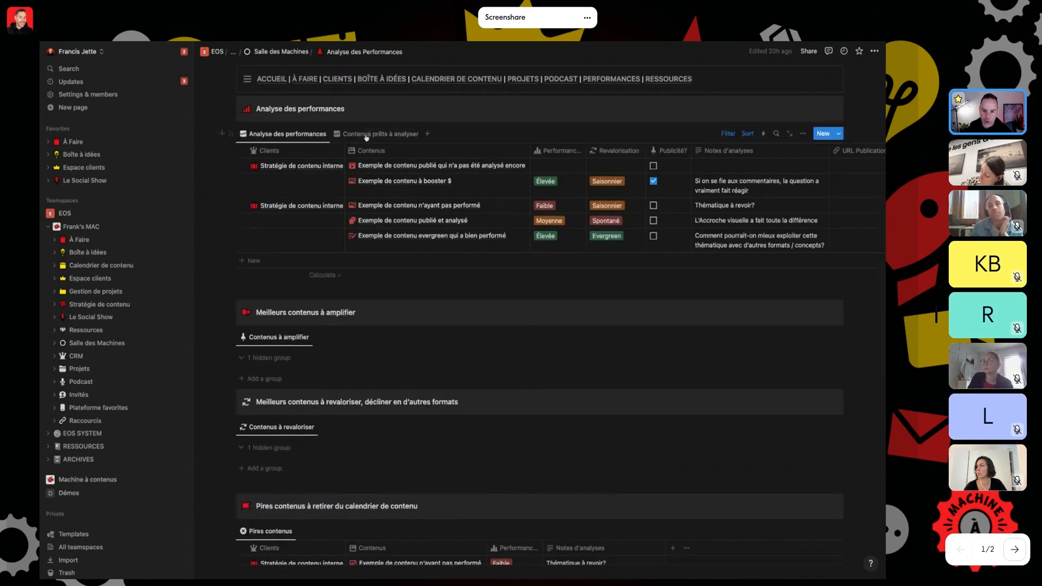
In the Contenus prêts à analyser view, set the performance of Exemple de contenu publié qui n'a pas été analysé encore to Élevée
click(367, 136)
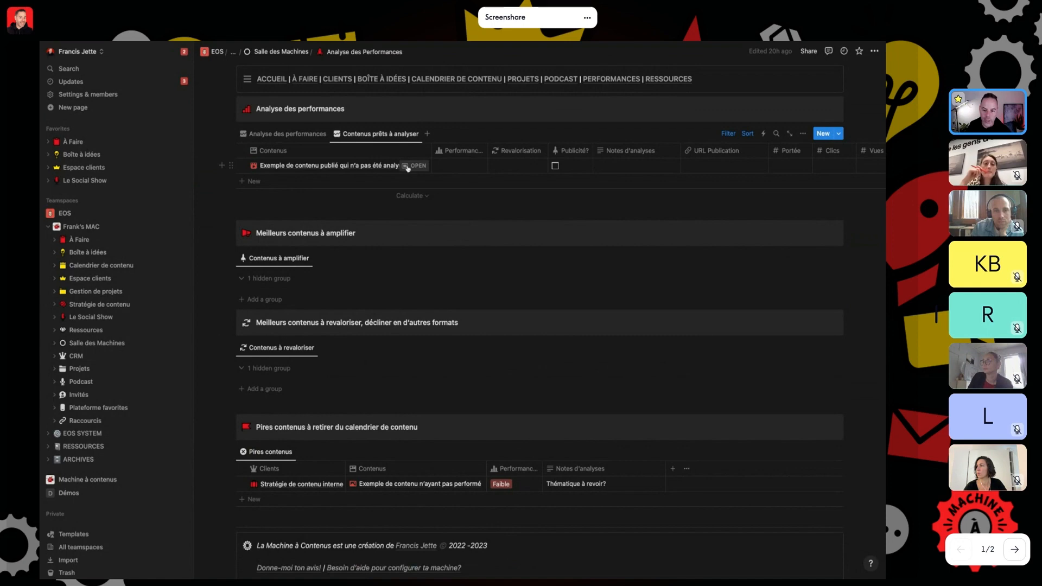
click(458, 165)
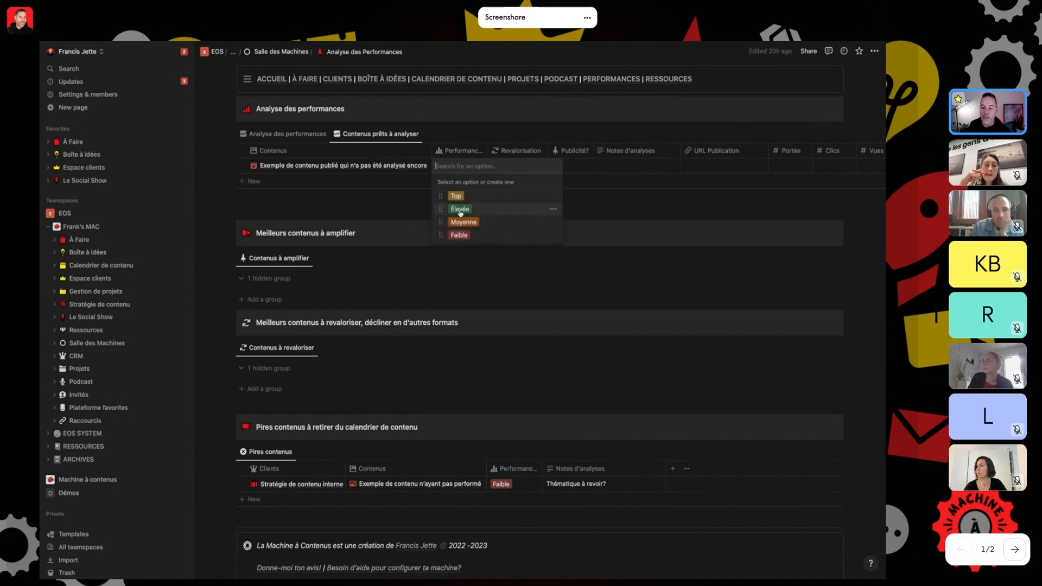
click(460, 209)
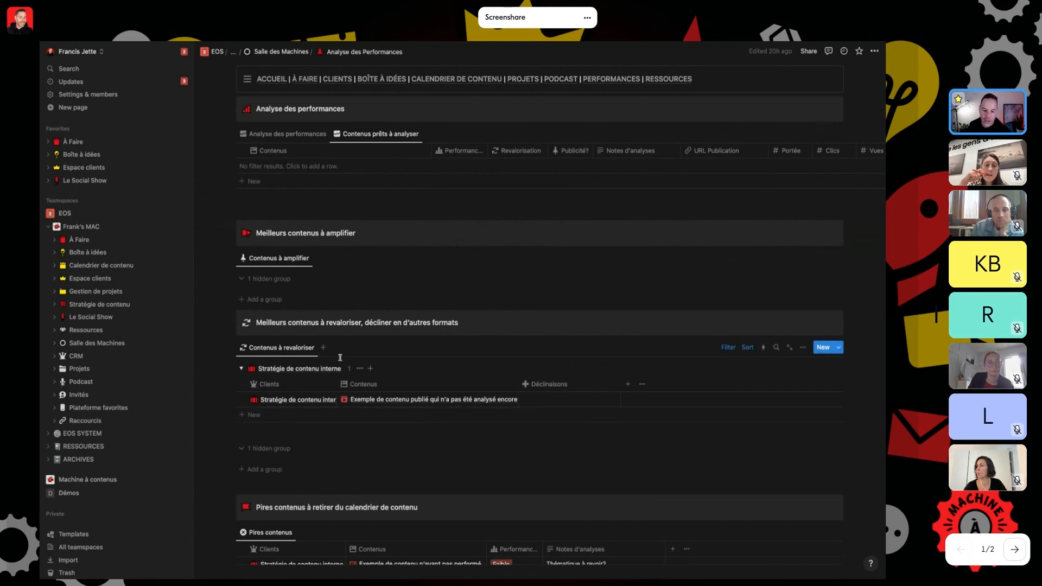
Check which pages can be linked as Déclinaisons of the content to repurpose, without linking any, and view the Pires contenus table
click(615, 405)
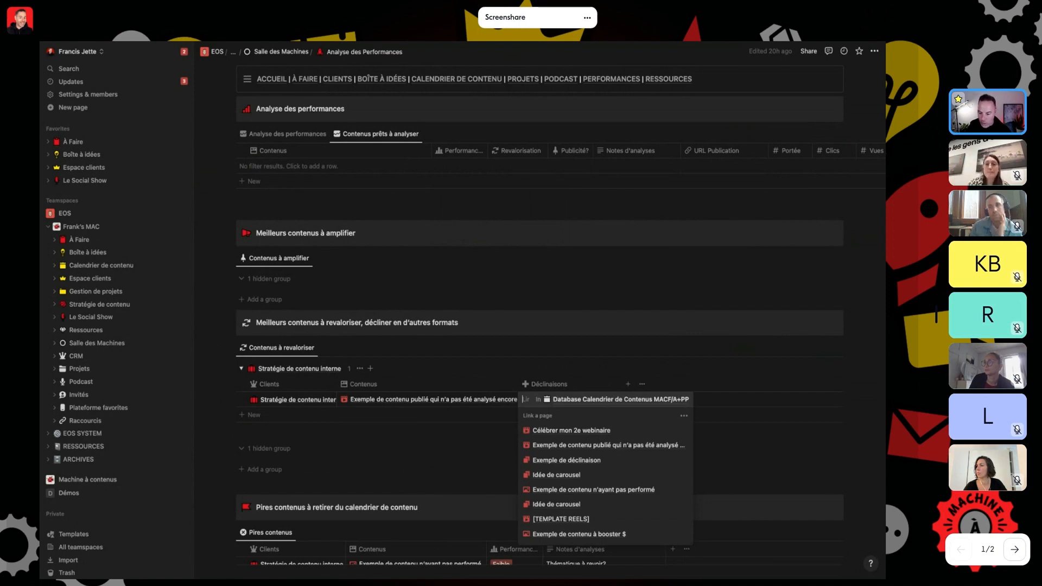
key(Escape)
scroll(279, 249, down, 5)
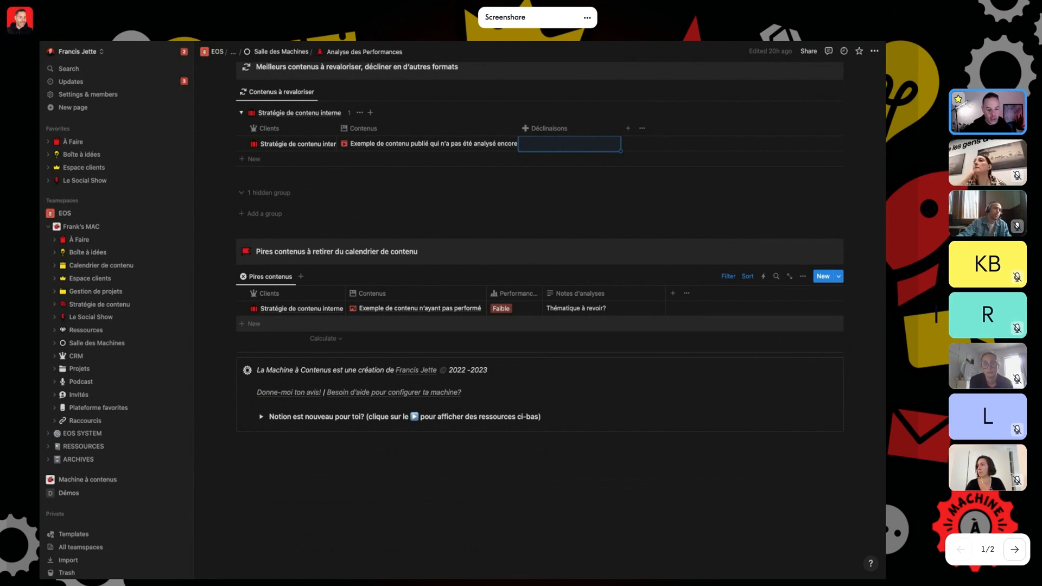
Open the Boîte à idées page under Frank's MAC
click(81, 253)
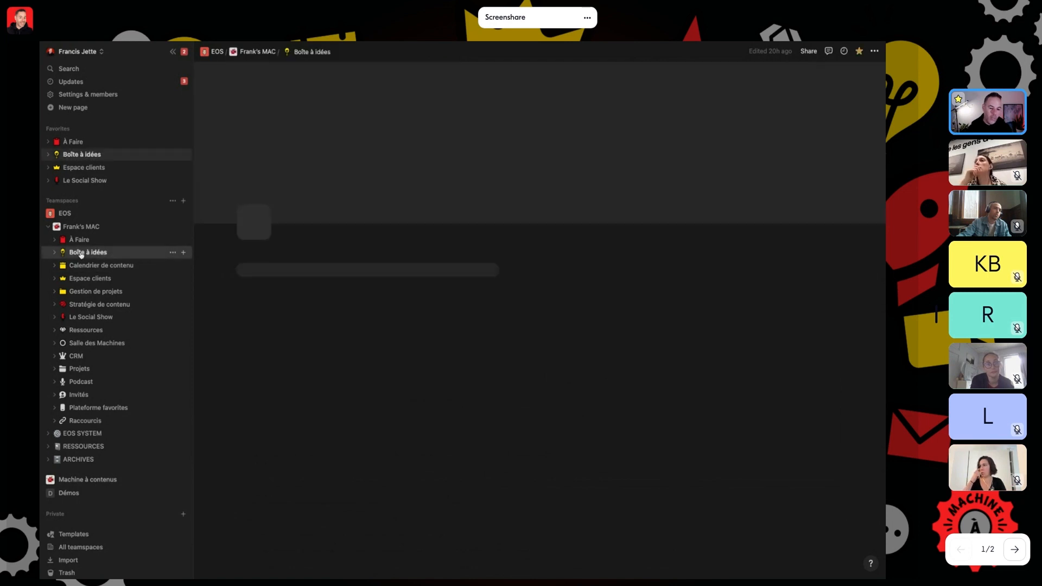